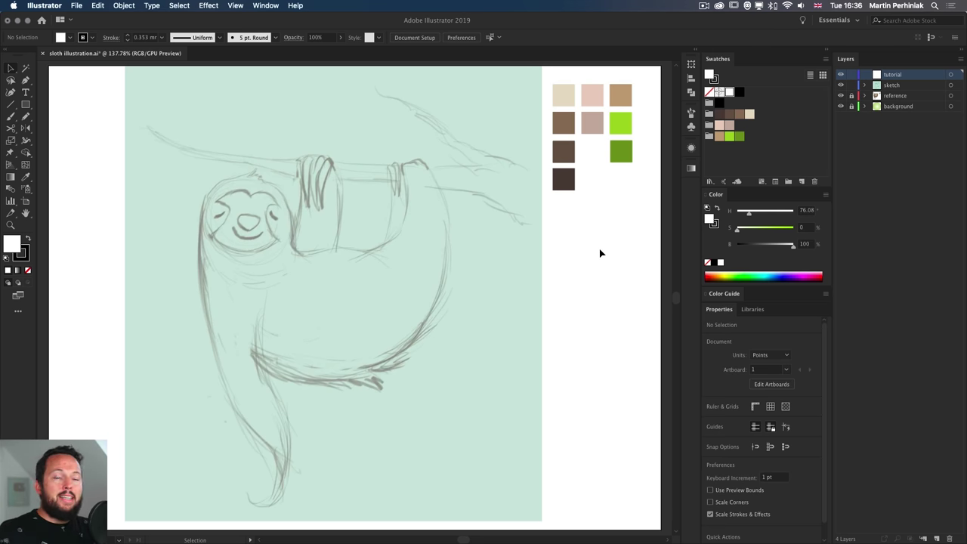
Compare the sketch with the finished sloth illustration beneath it by hiding and showing the sketch layer
drag(569, 212, 630, 94)
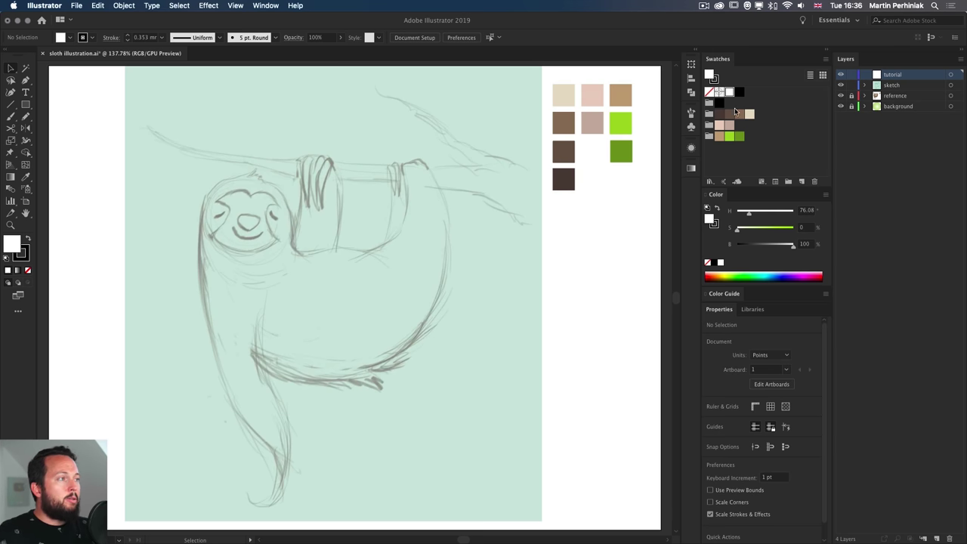
click(840, 86)
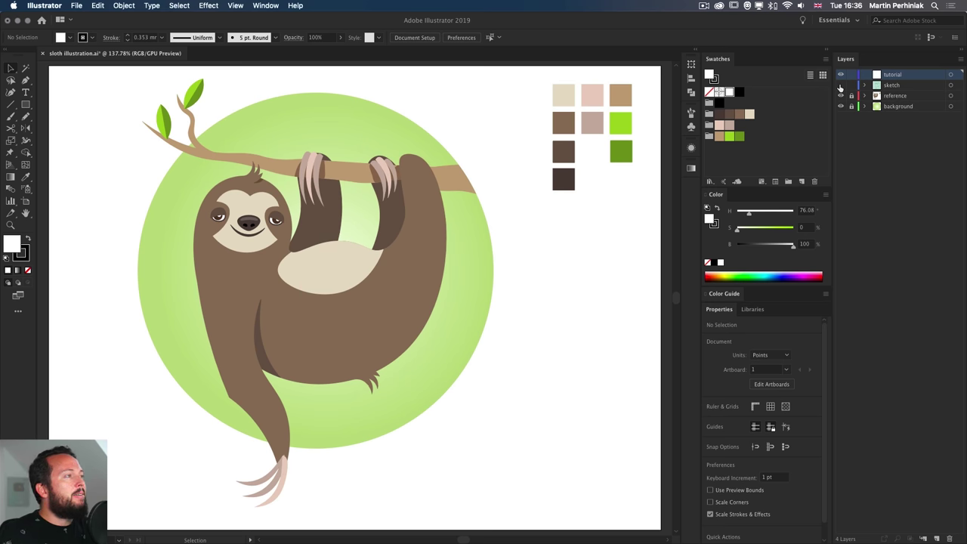
click(840, 86)
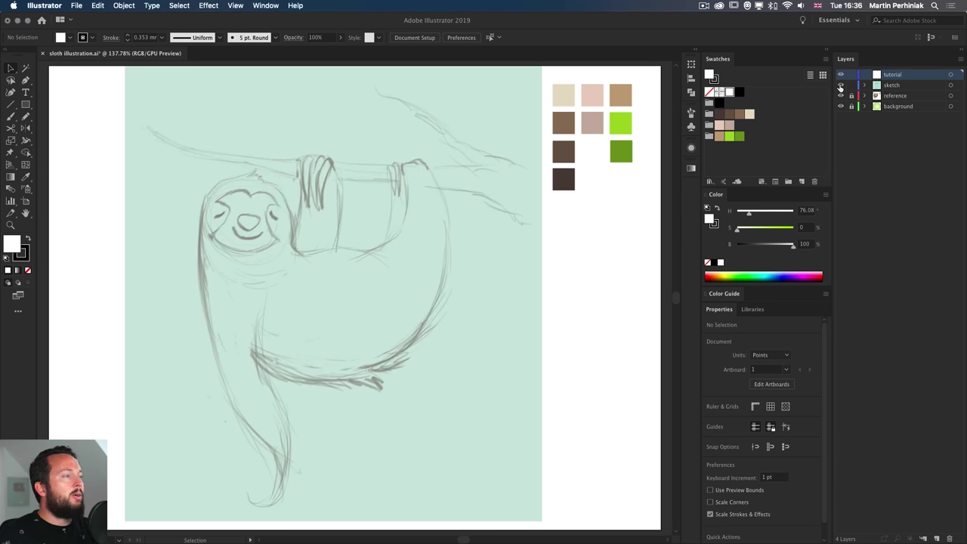
click(840, 86)
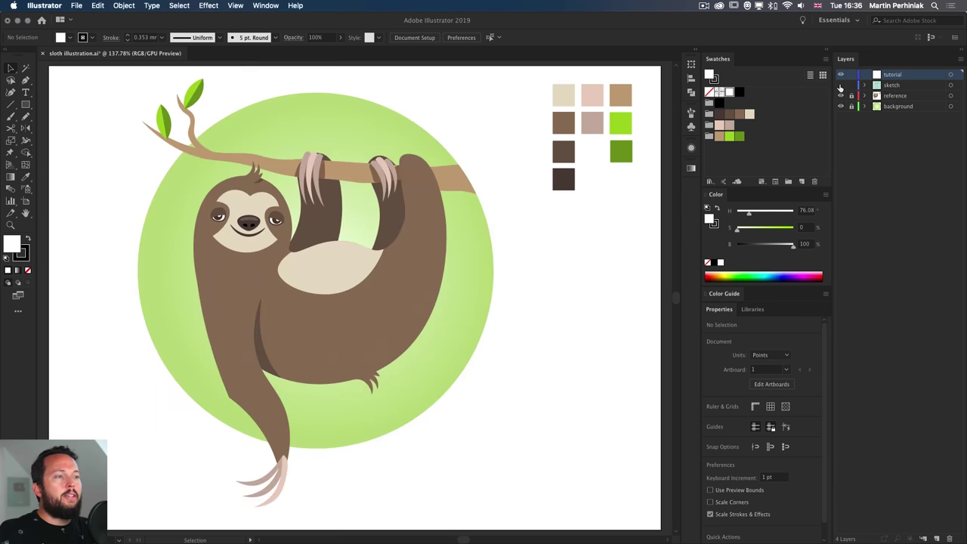
click(841, 86)
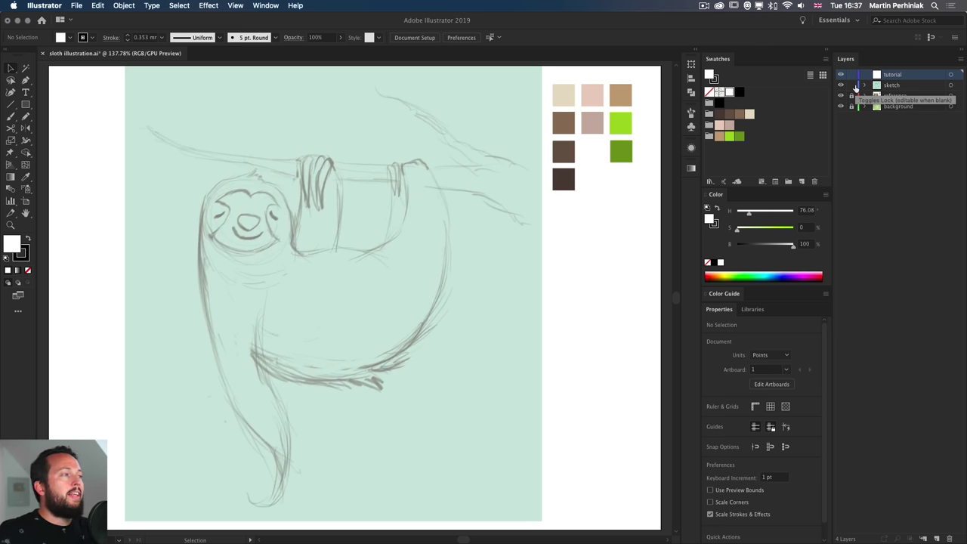
Turn the sketch layer into a template with images dimmed to 50%, and make the tutorial layer active
click(854, 86)
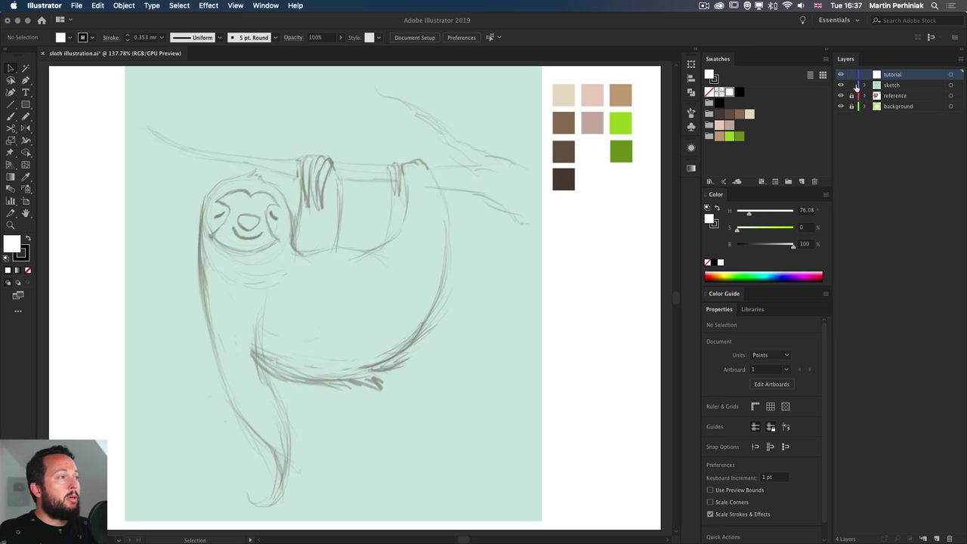
click(908, 88)
double_click(908, 89)
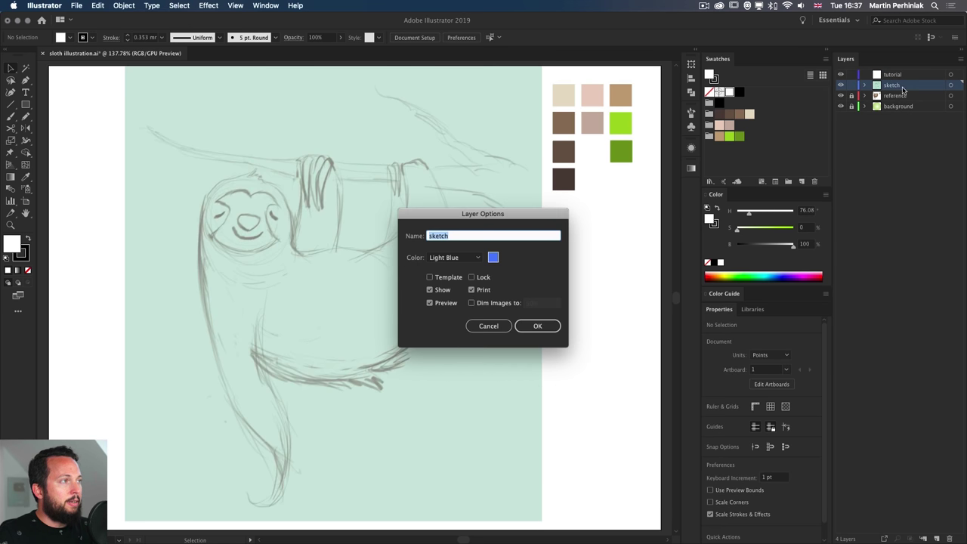
click(429, 277)
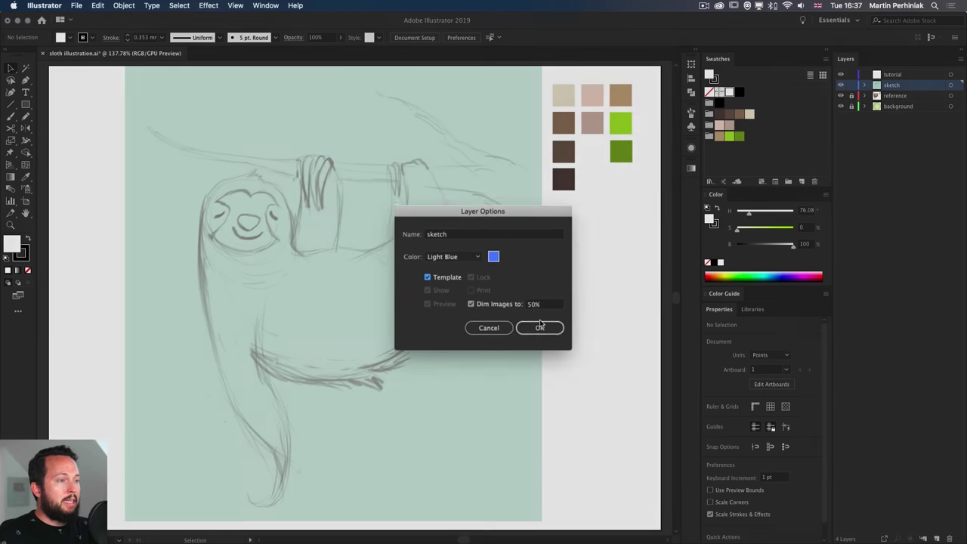
click(539, 327)
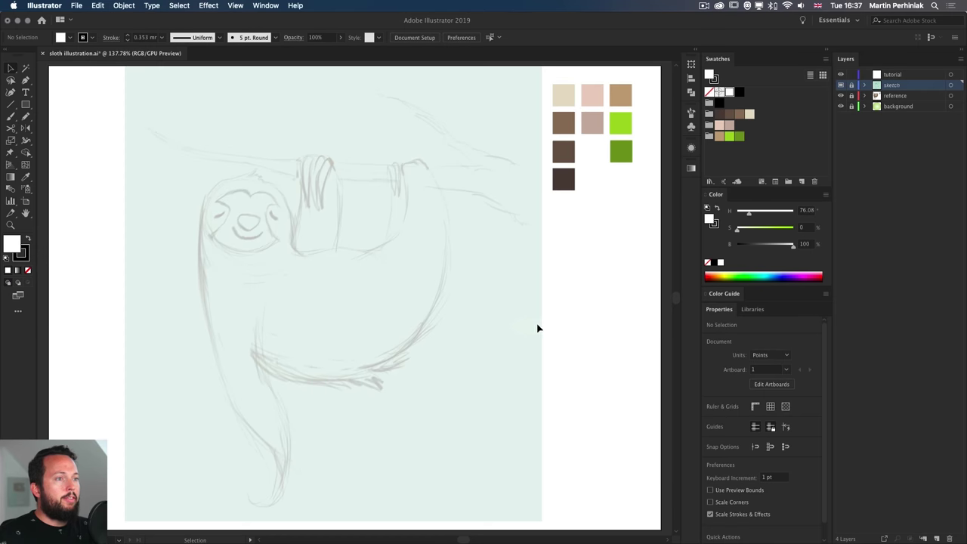
click(902, 76)
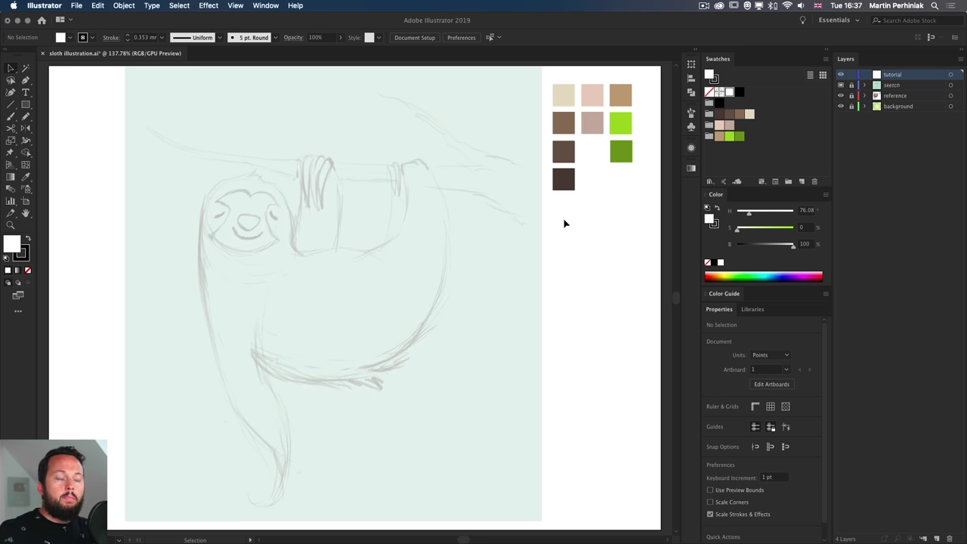
Try the Pen tool with a short path of one straight and one curved segment above the branch, and delete it
key(shift+grave)
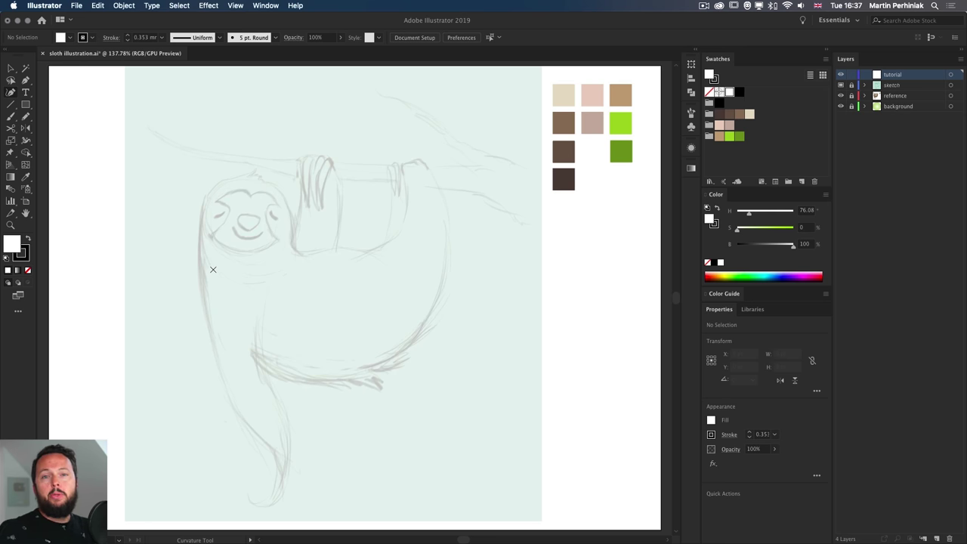
key(p)
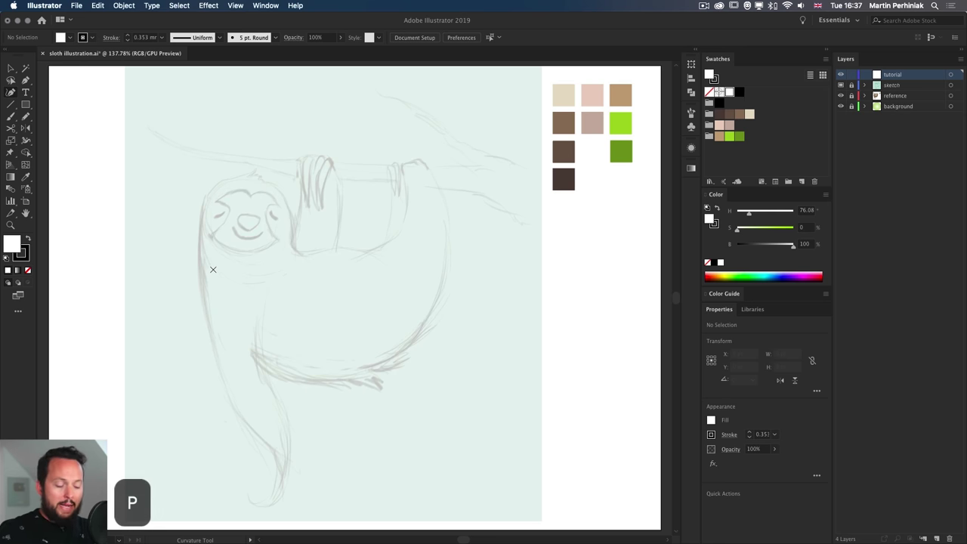
click(217, 127)
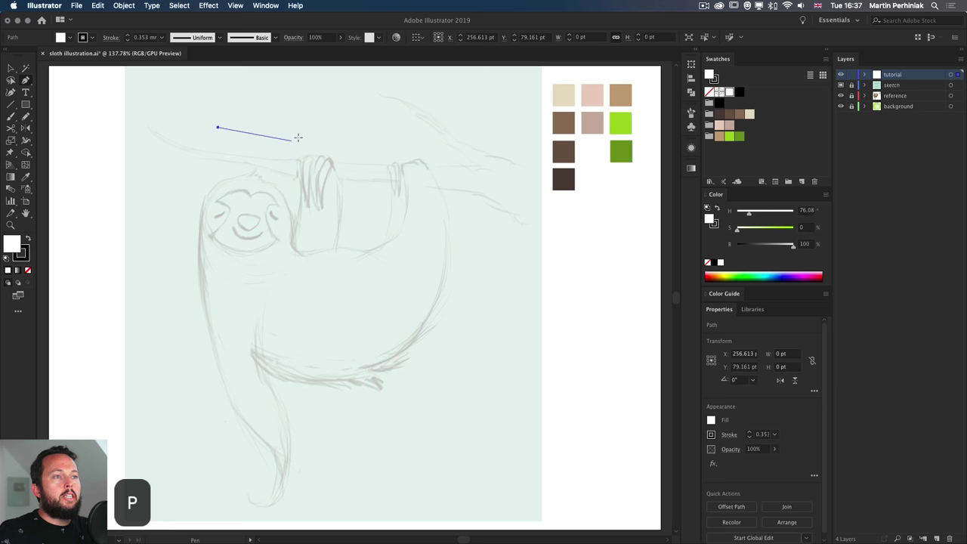
click(290, 121)
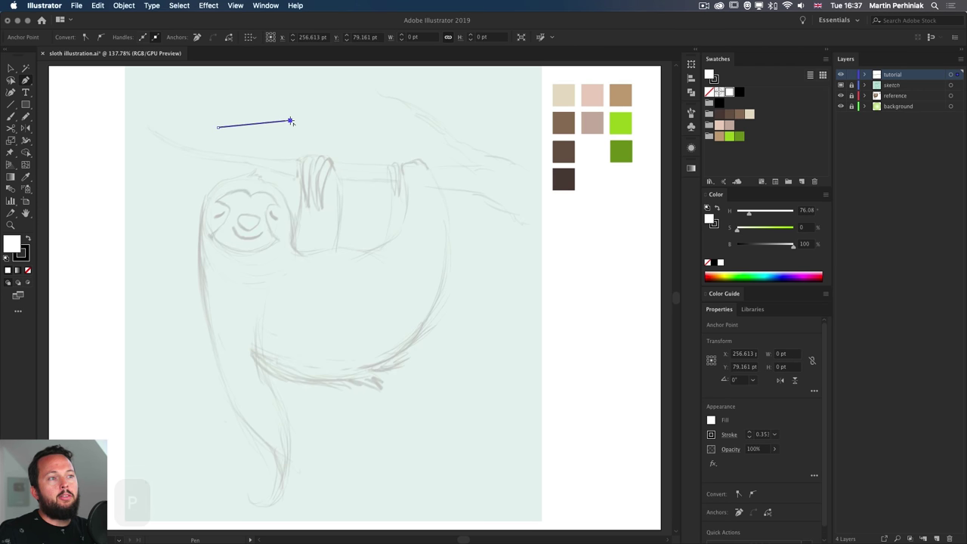
drag(361, 145, 370, 200)
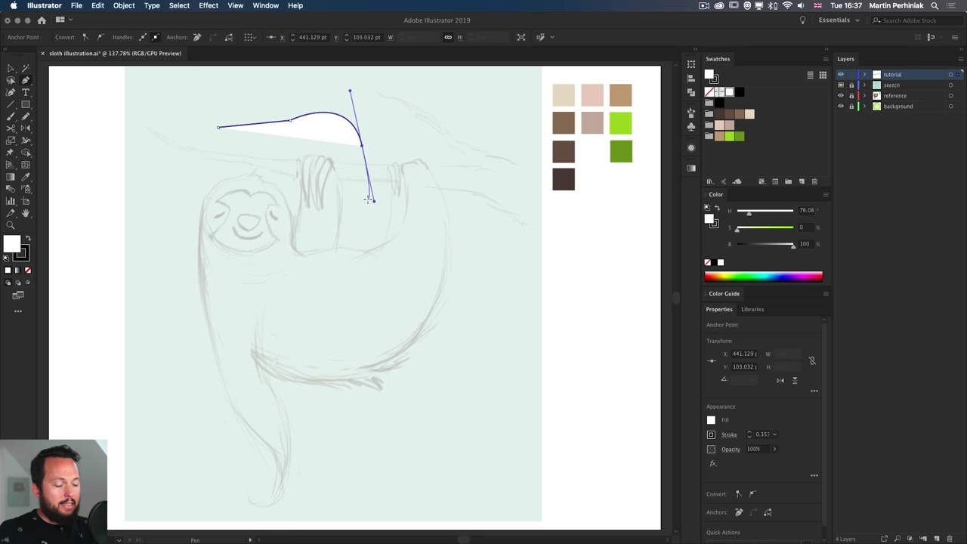
key(BackSpace)
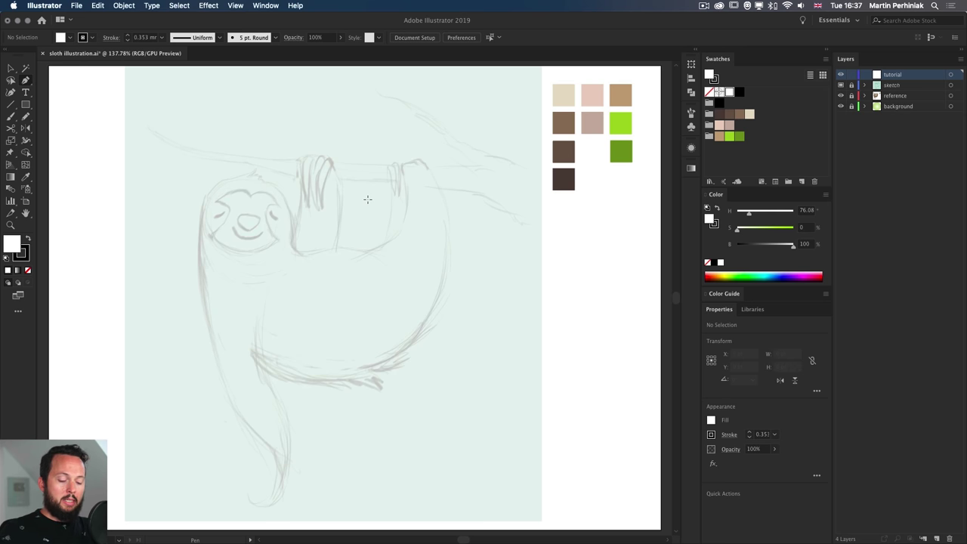
Examine the full list of tools and the available toolbar sets
key(shift+grave)
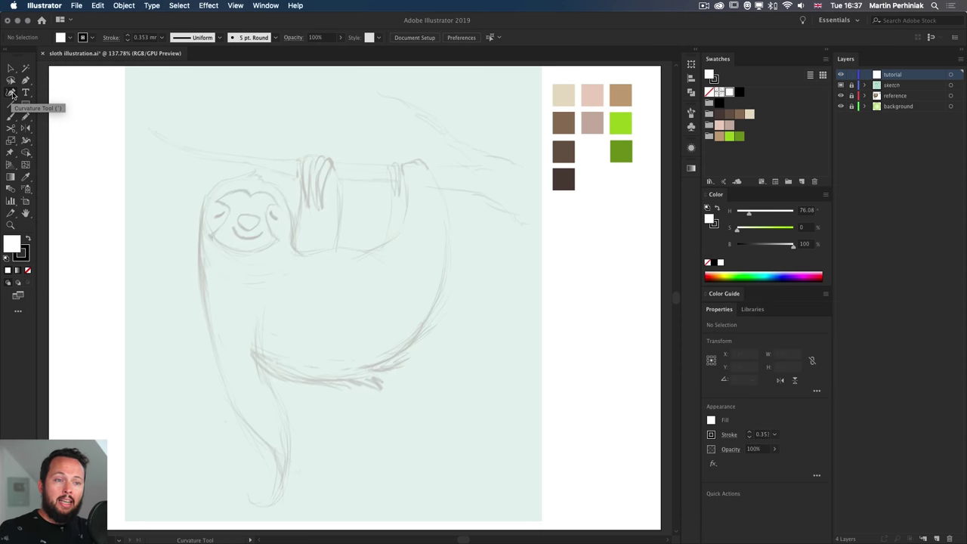
click(18, 312)
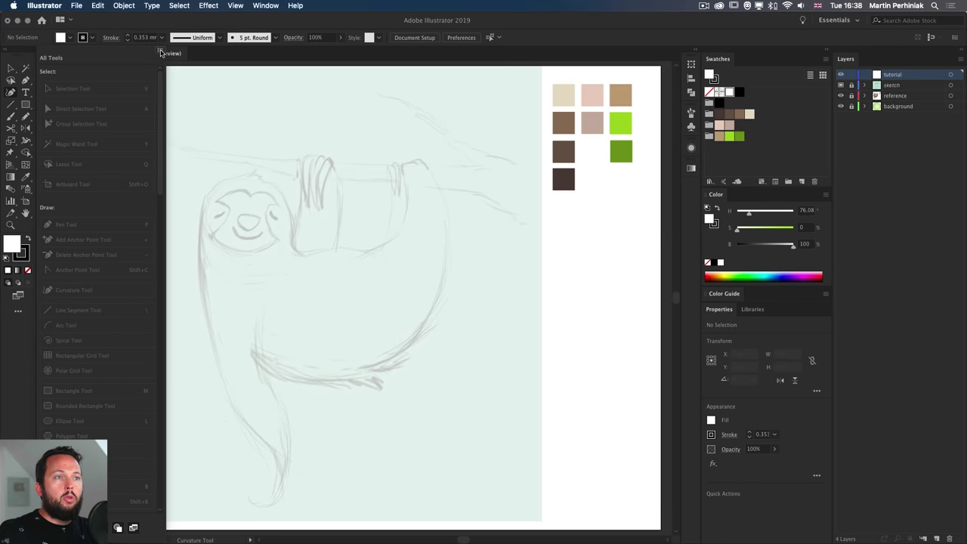
click(160, 52)
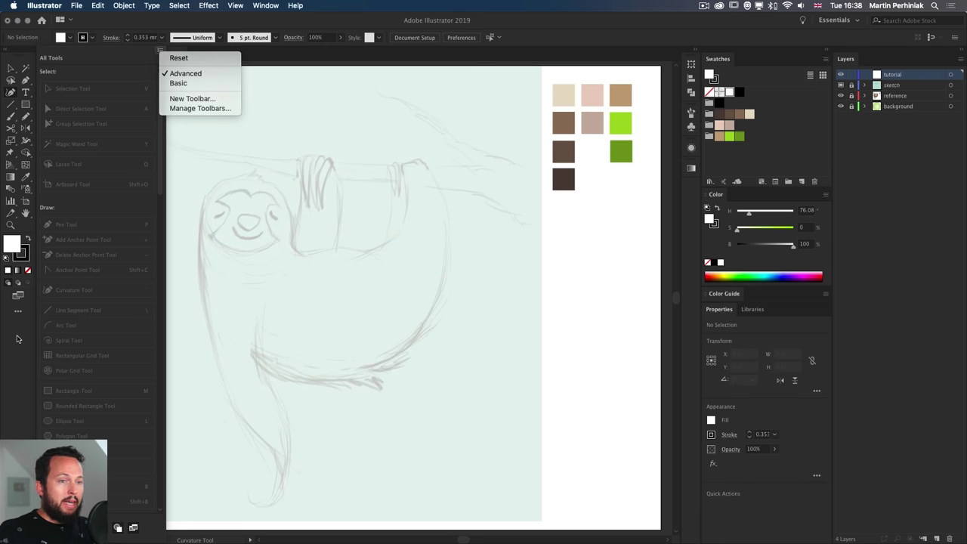
click(19, 336)
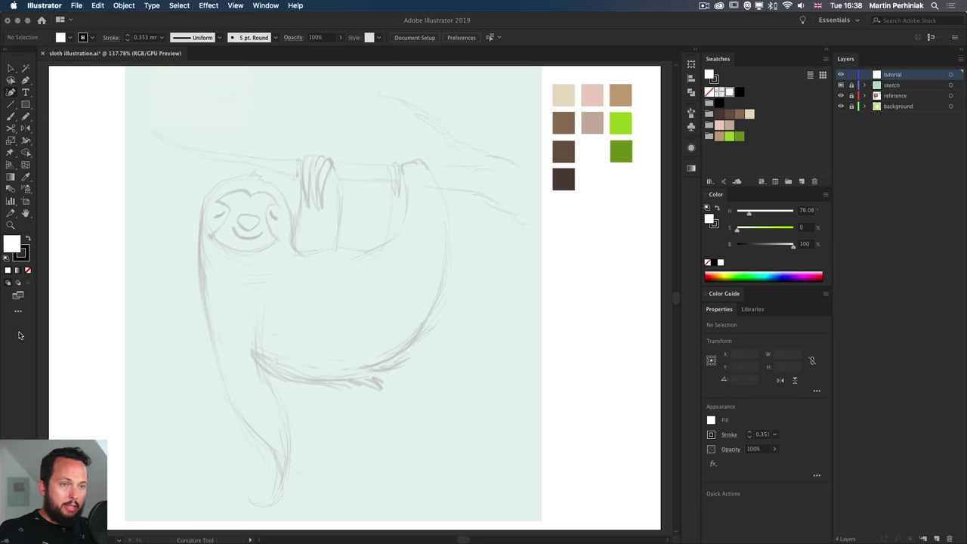
With the Curvature tool and no fill, trace the sloth's outline from the side of the head around the underside and back to the raised leg
click(11, 93)
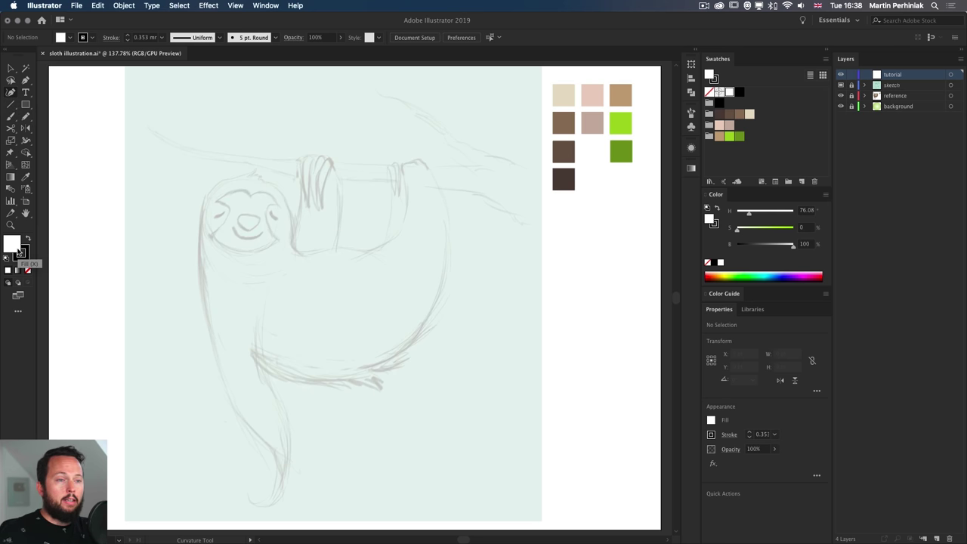
key(slash)
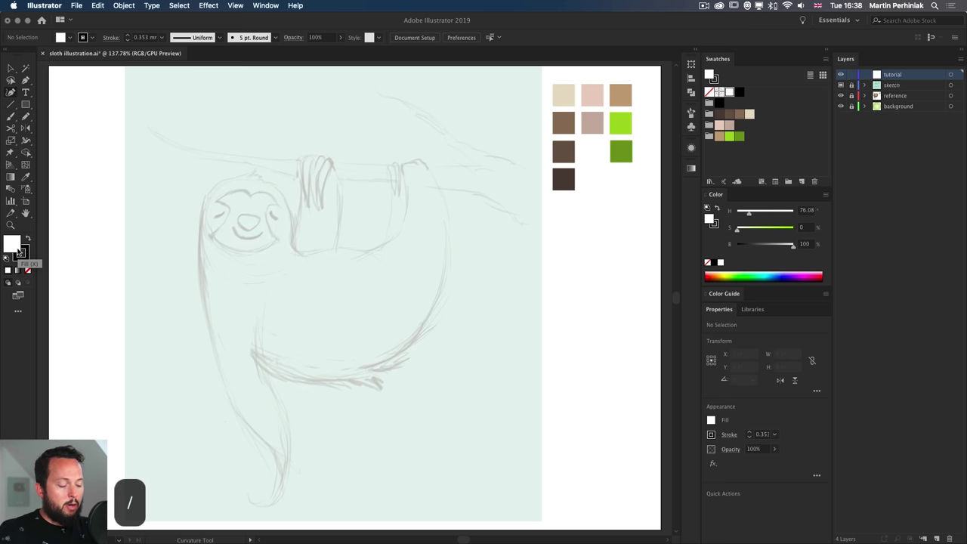
key(slash)
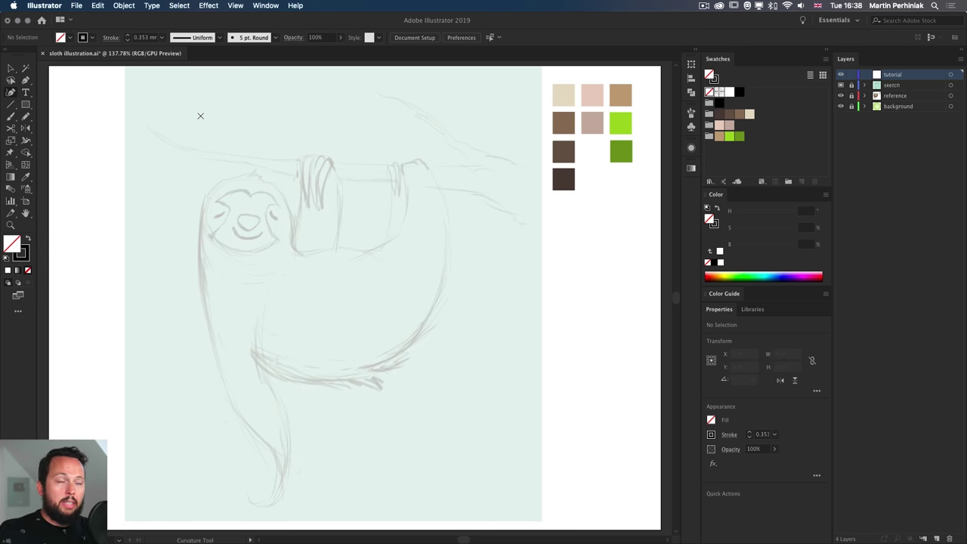
click(204, 197)
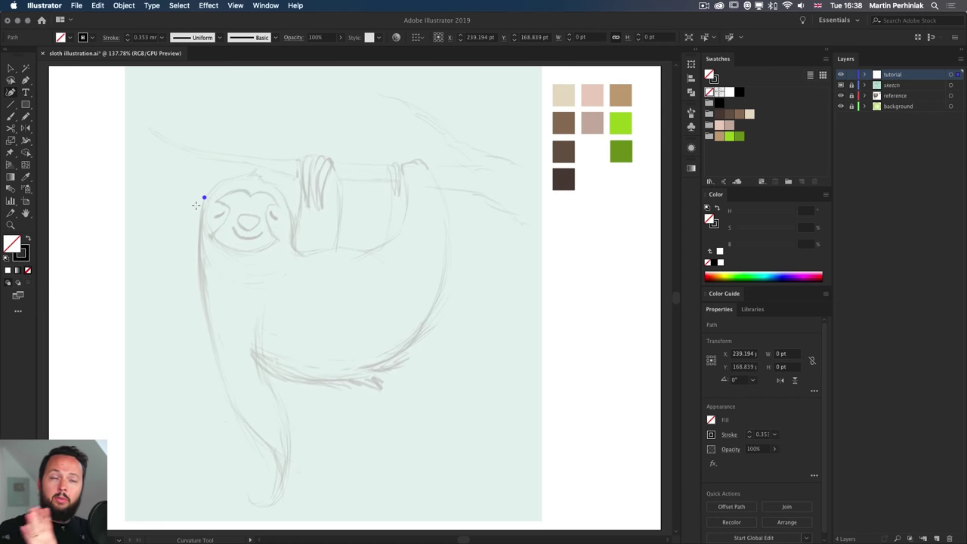
click(203, 294)
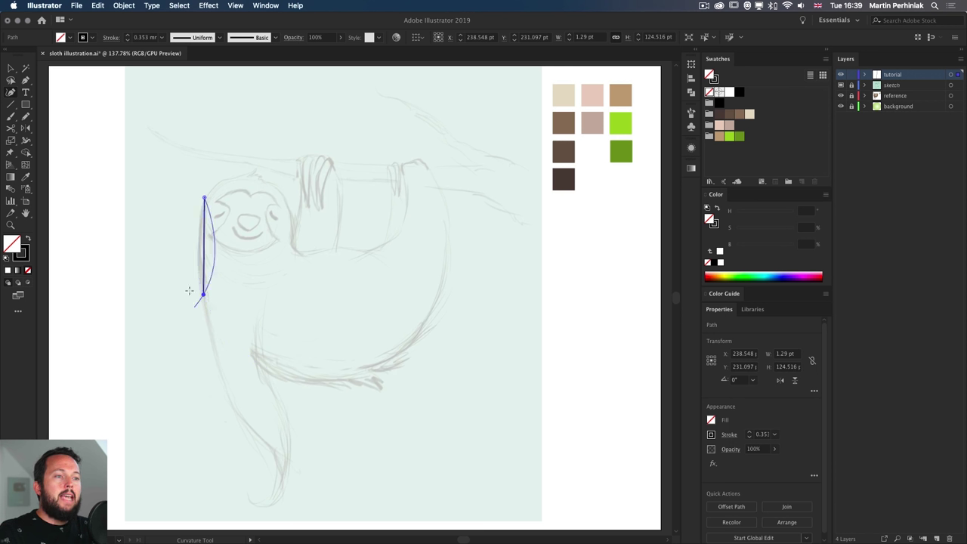
click(269, 374)
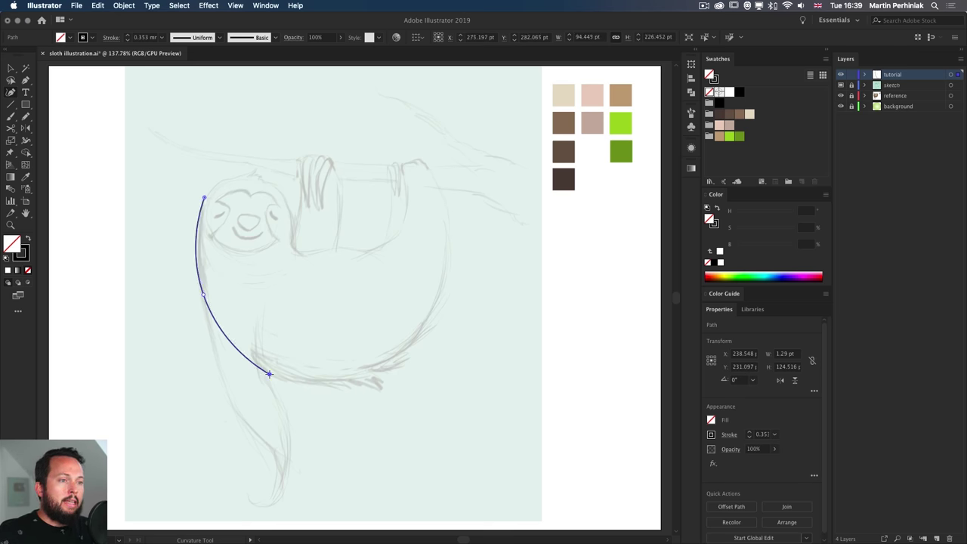
click(426, 333)
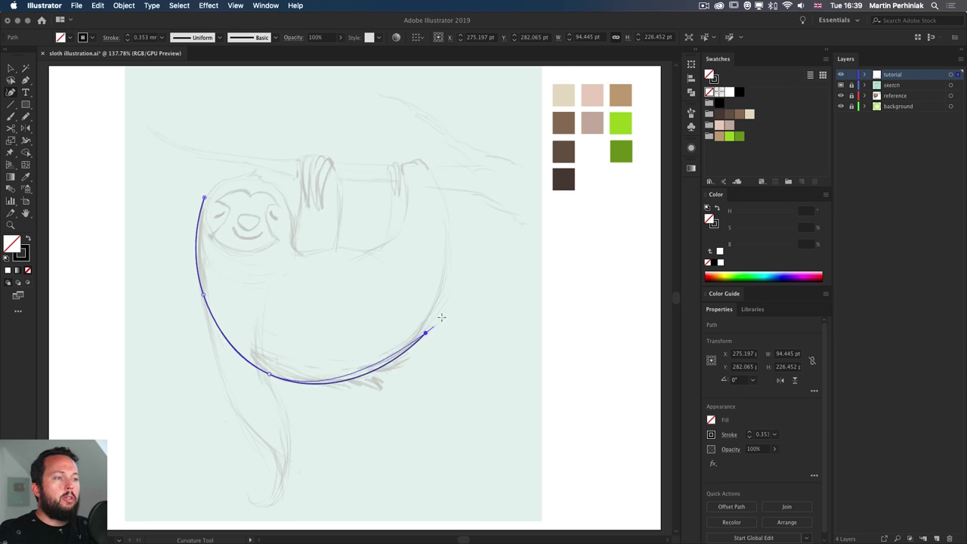
click(449, 234)
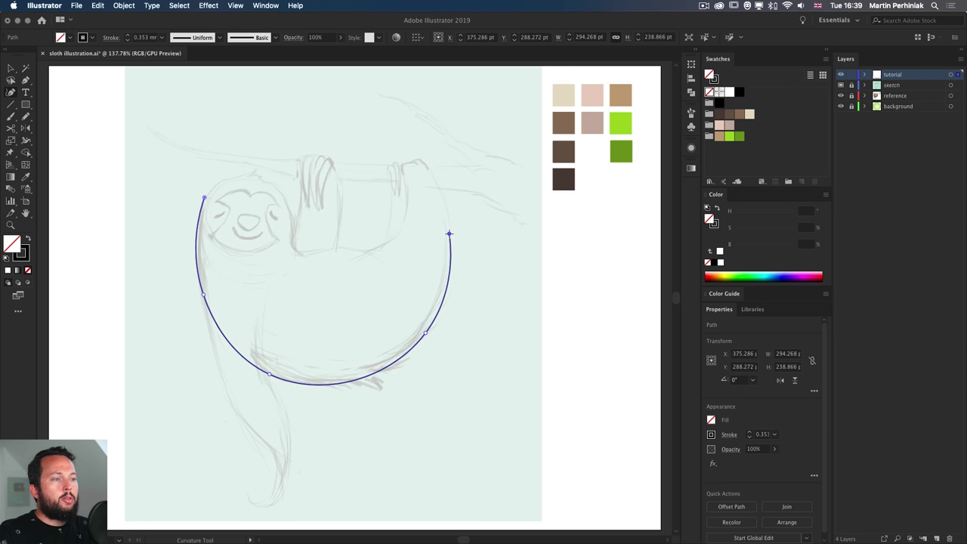
click(419, 161)
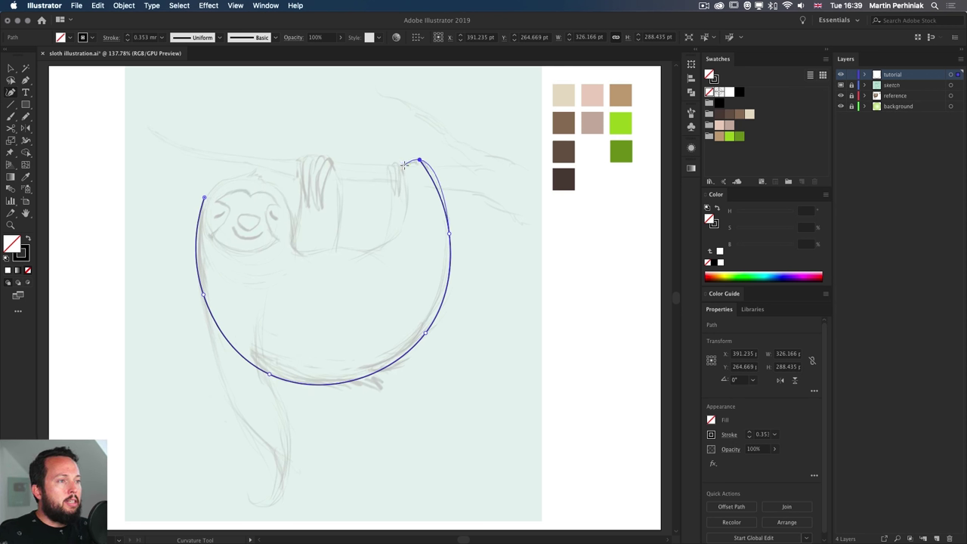
Continue the curved outline around the raised leg's tip, down its inner edge and along the belly to the neck
click(402, 161)
click(404, 188)
click(393, 240)
click(372, 246)
click(341, 241)
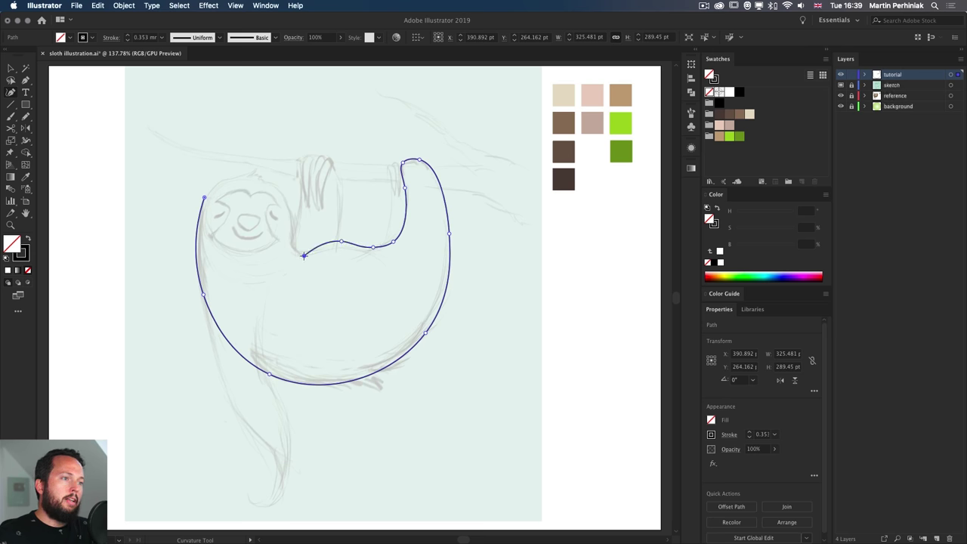
click(304, 256)
click(290, 245)
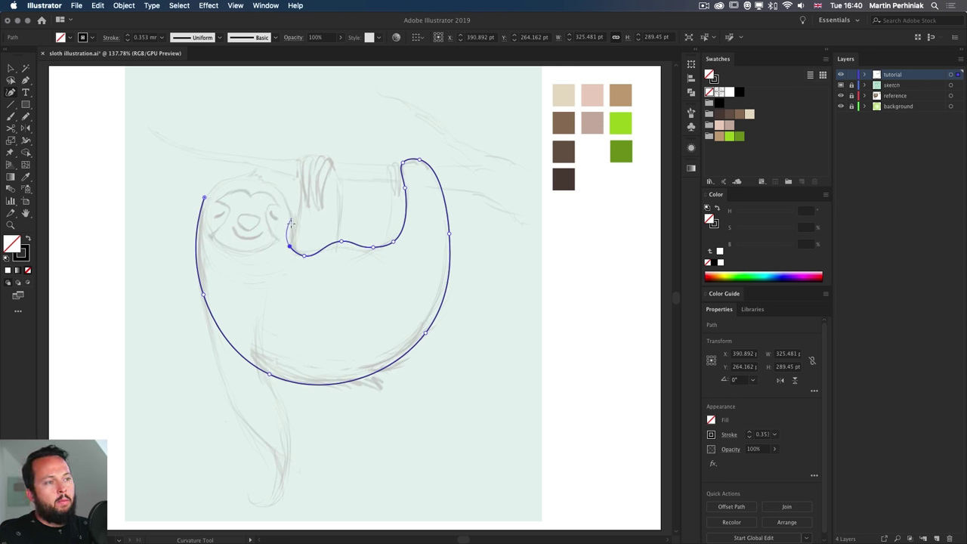
Close the outline around the top of the head and toggle its starting anchor between smooth and corner
click(292, 223)
click(275, 185)
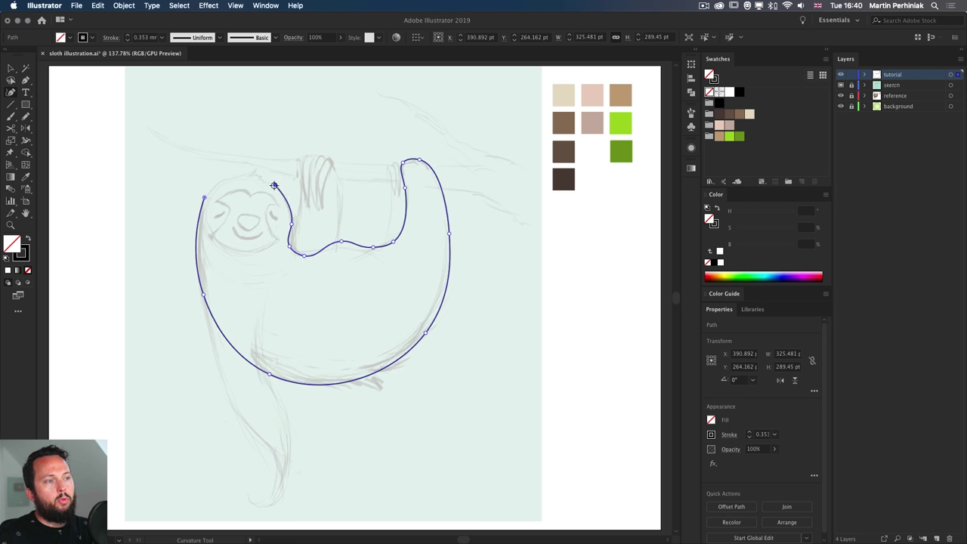
click(234, 178)
click(204, 197)
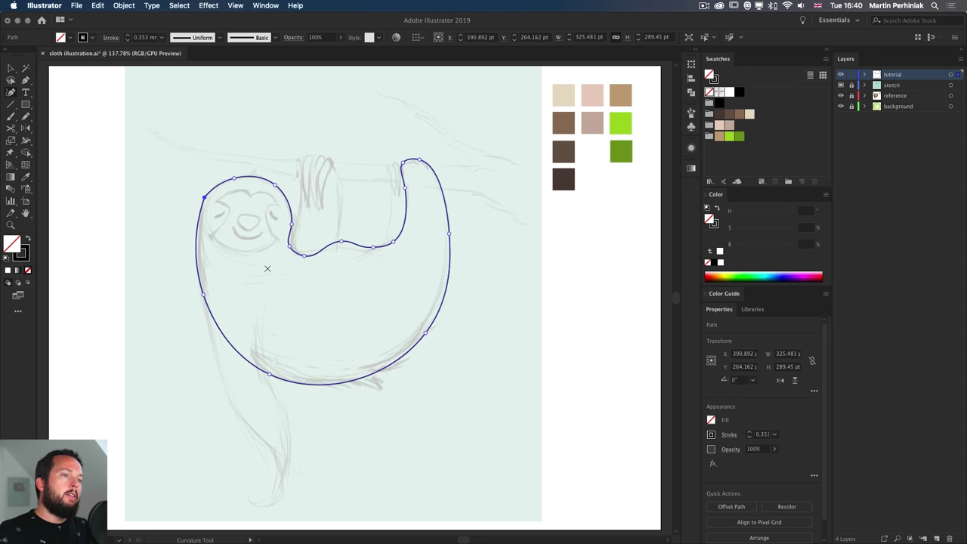
double_click(204, 197)
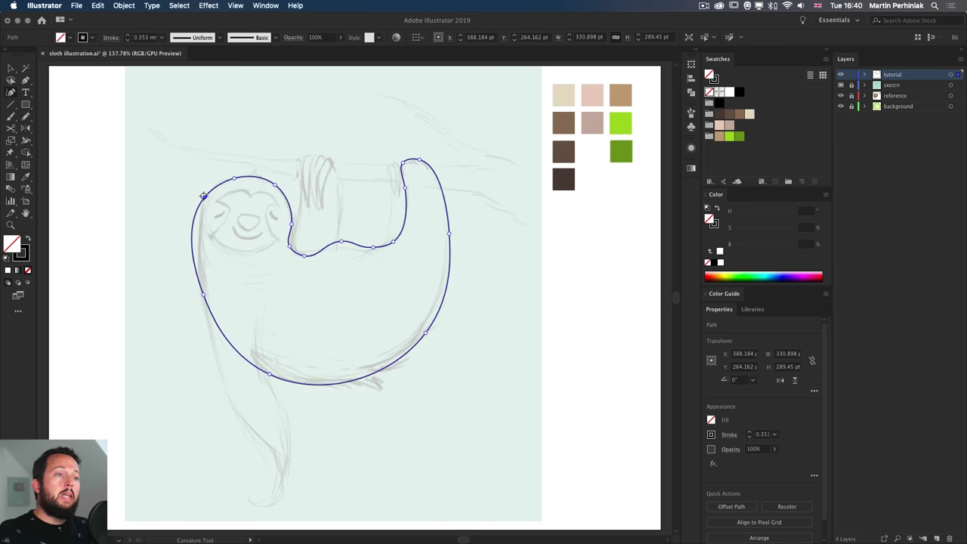
double_click(204, 197)
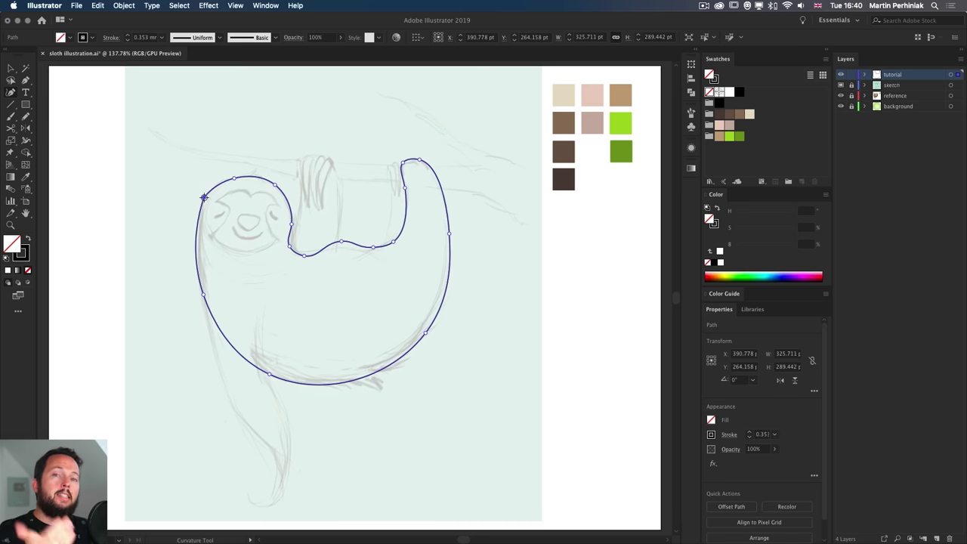
Convert the two anchors at the raised leg's tip into corners and back into smooth points
double_click(404, 162)
double_click(421, 159)
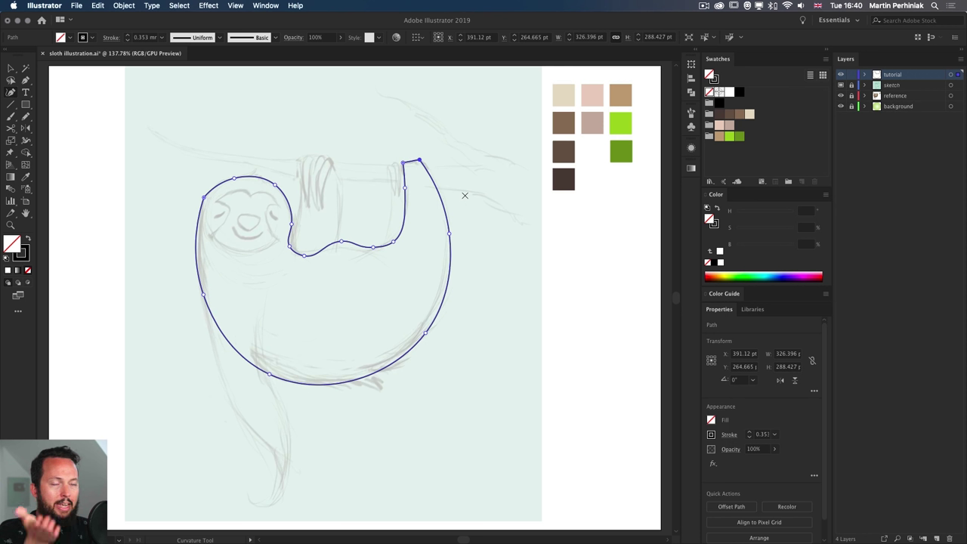
double_click(419, 160)
double_click(403, 162)
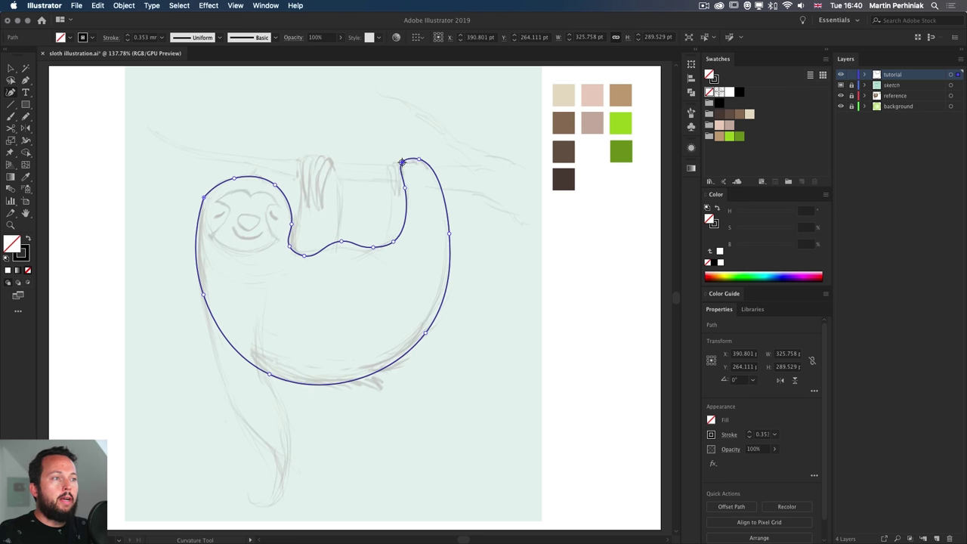
Make the head-side anchor smooth and reposition the anchors around the head and down the flank to match the sketch
double_click(203, 197)
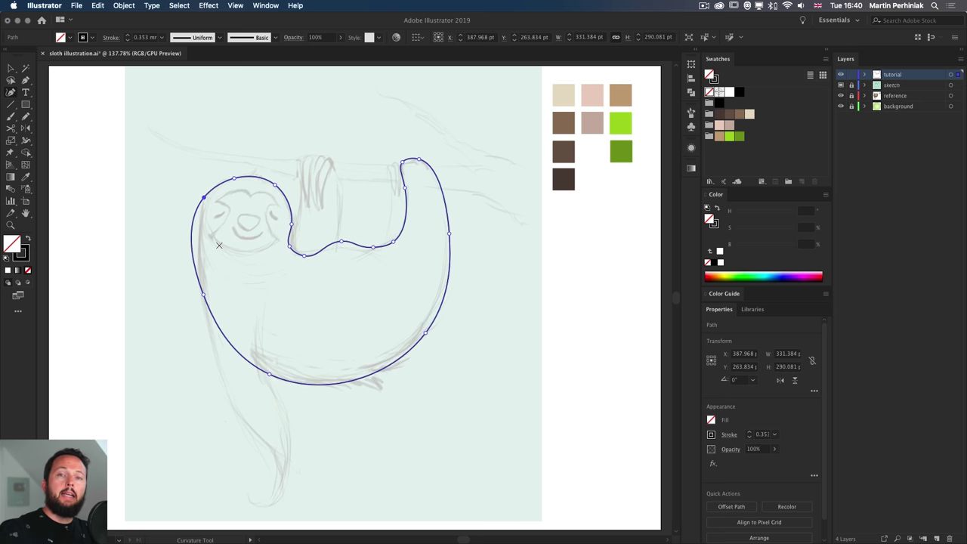
click(204, 199)
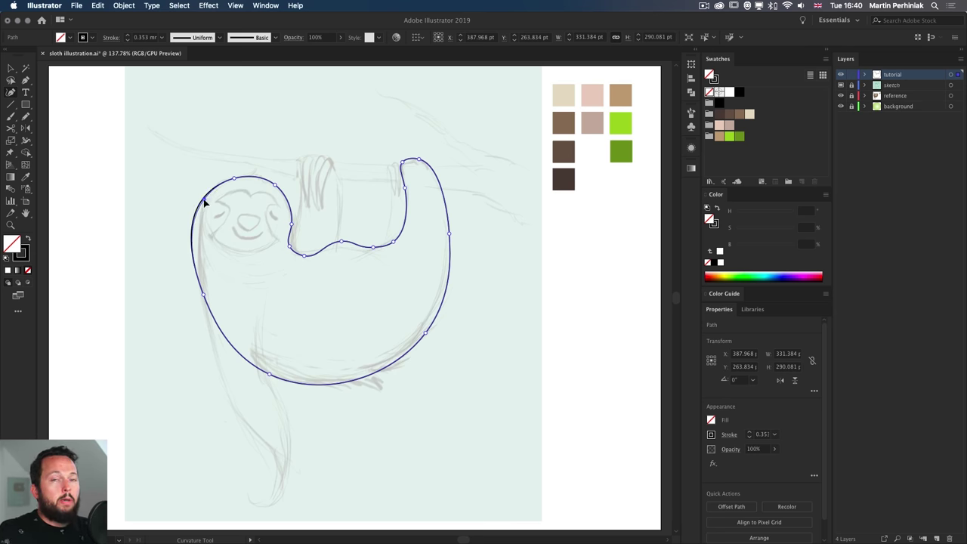
drag(204, 200, 201, 220)
drag(233, 179, 217, 185)
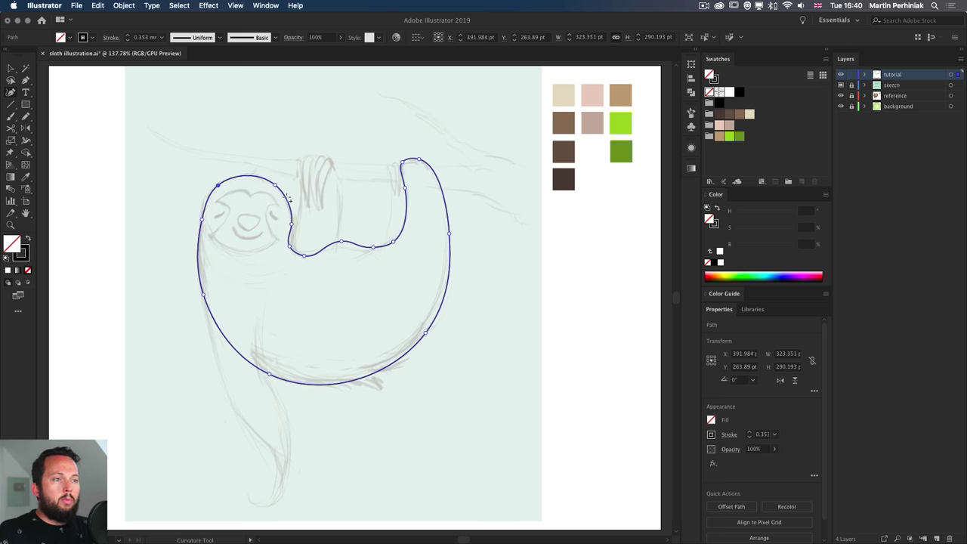
drag(202, 220, 198, 223)
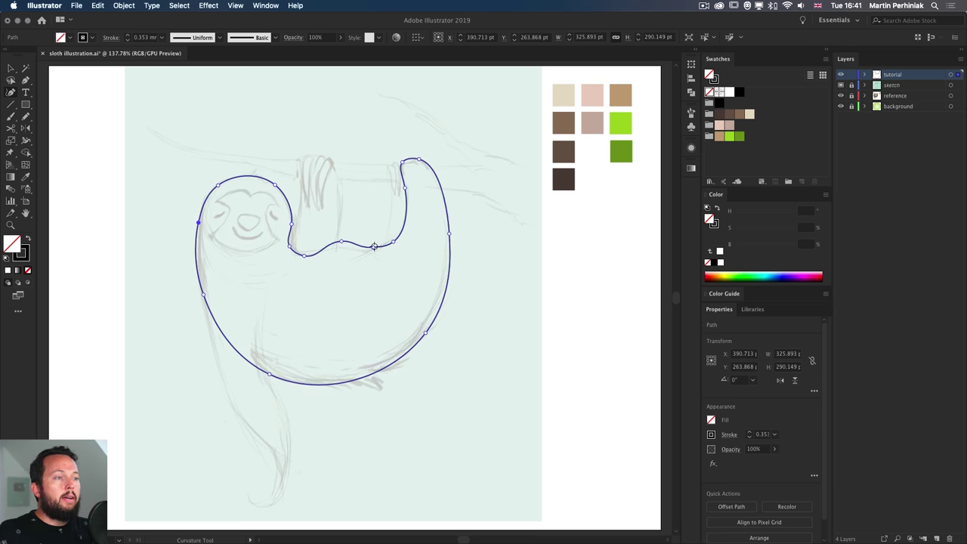
drag(201, 294, 212, 315)
drag(198, 220, 198, 222)
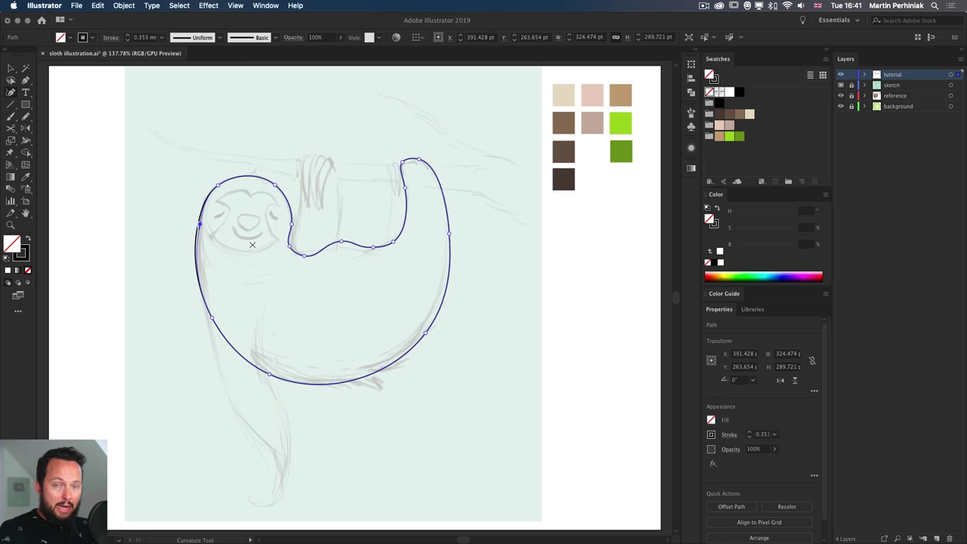
Inspect the direction handles of the upper head anchor with the Pen tool and return to the Curvature tool
key(p)
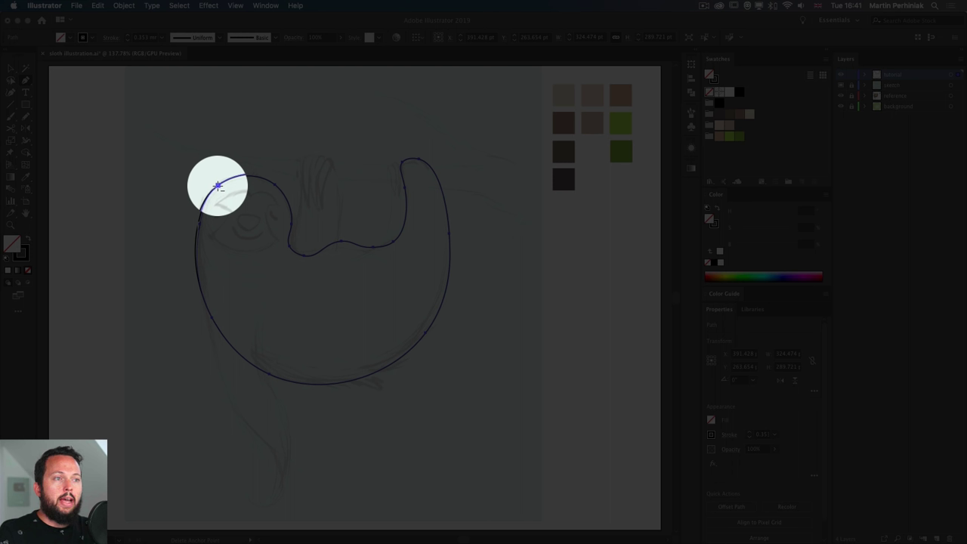
click(217, 185)
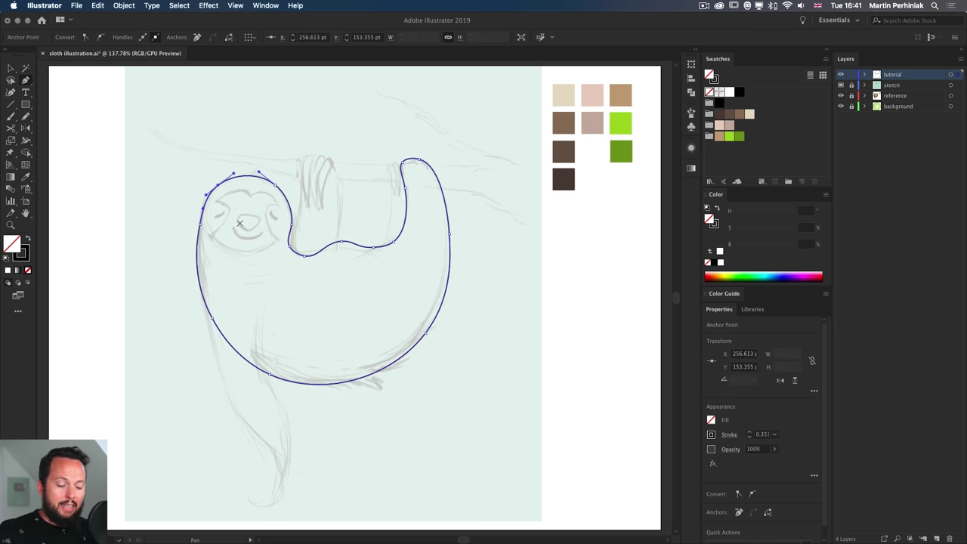
key(shift+grave)
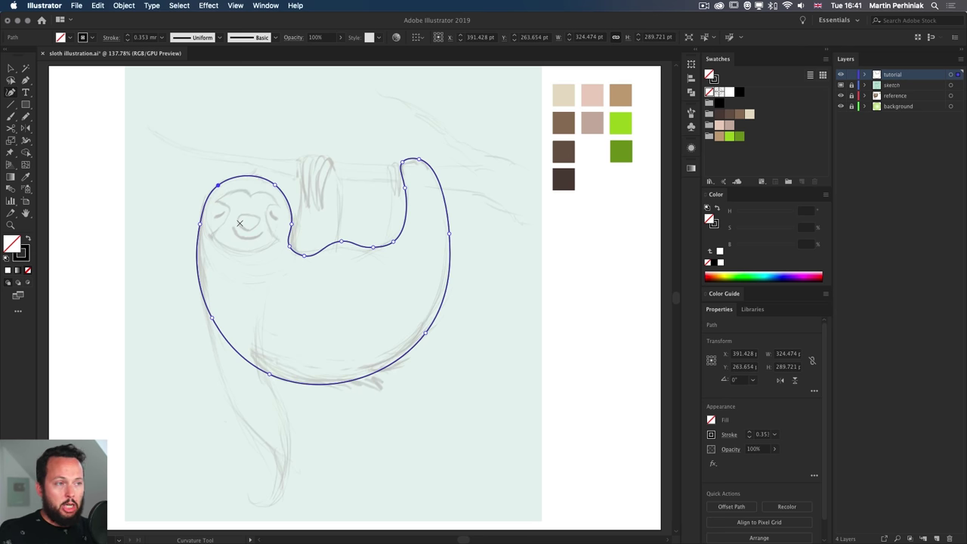
Delete the extra belly anchor beside the neck and reposition the neck and mid-belly anchors along the sketch
click(303, 255)
key(BackSpace)
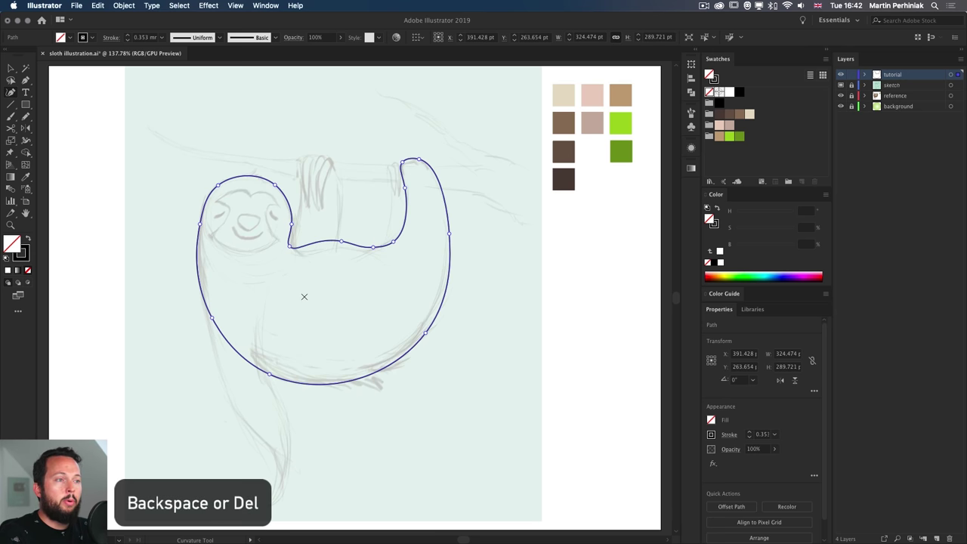
click(288, 250)
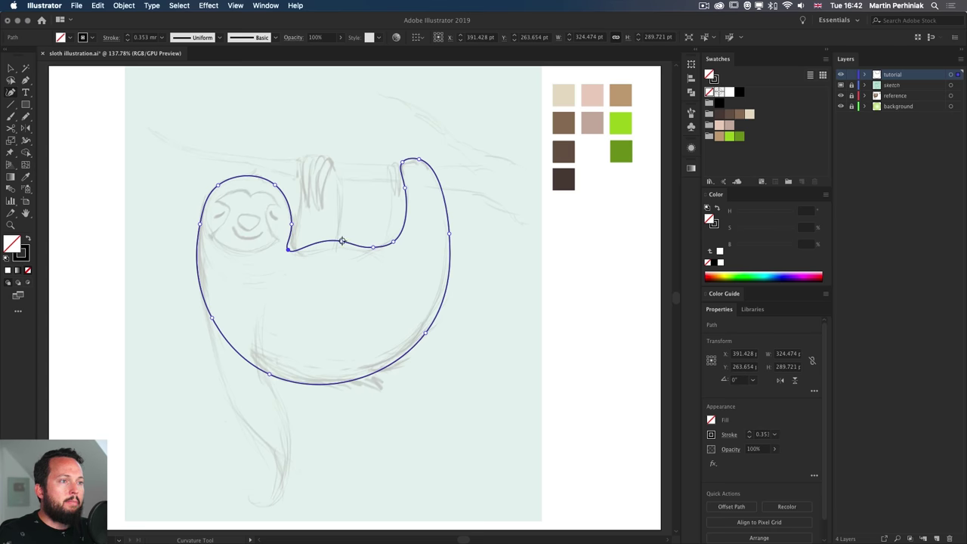
click(353, 244)
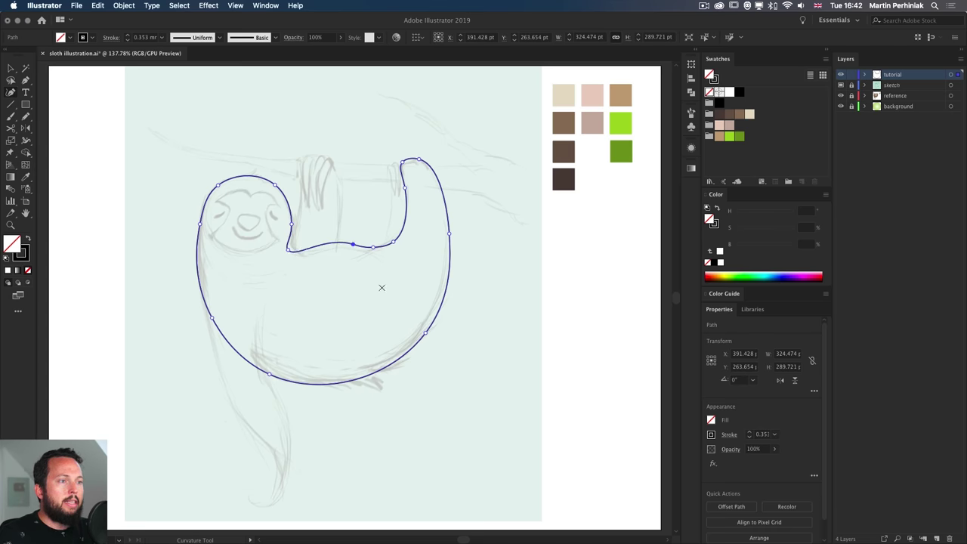
click(289, 253)
double_click(290, 253)
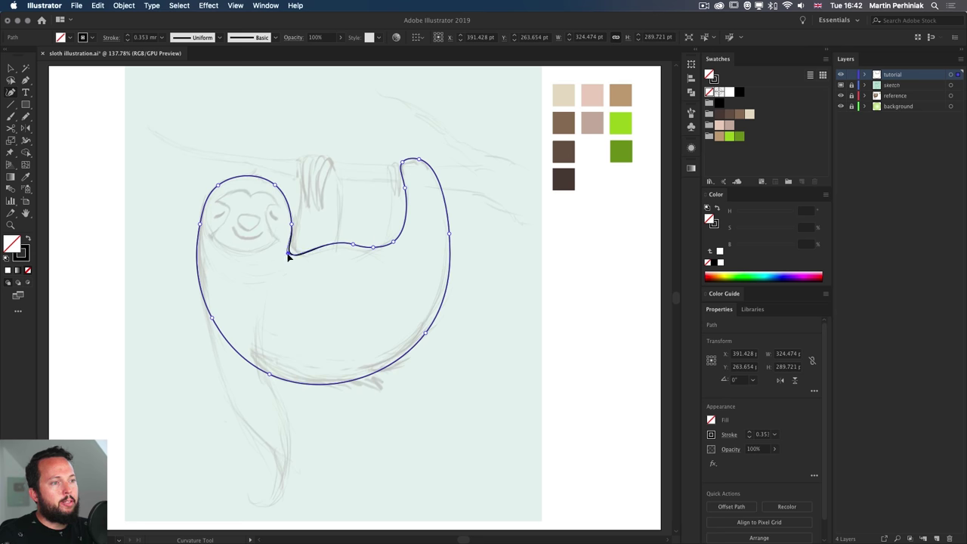
Remove the surplus belly anchor near the raised leg and adjust the remaining belly, leg-base and neck anchors
click(375, 248)
key(Delete)
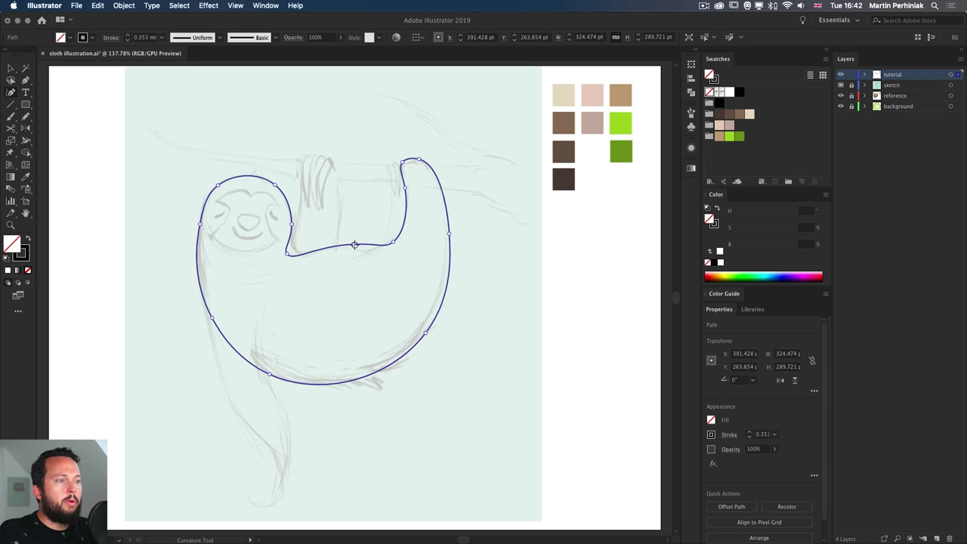
click(346, 244)
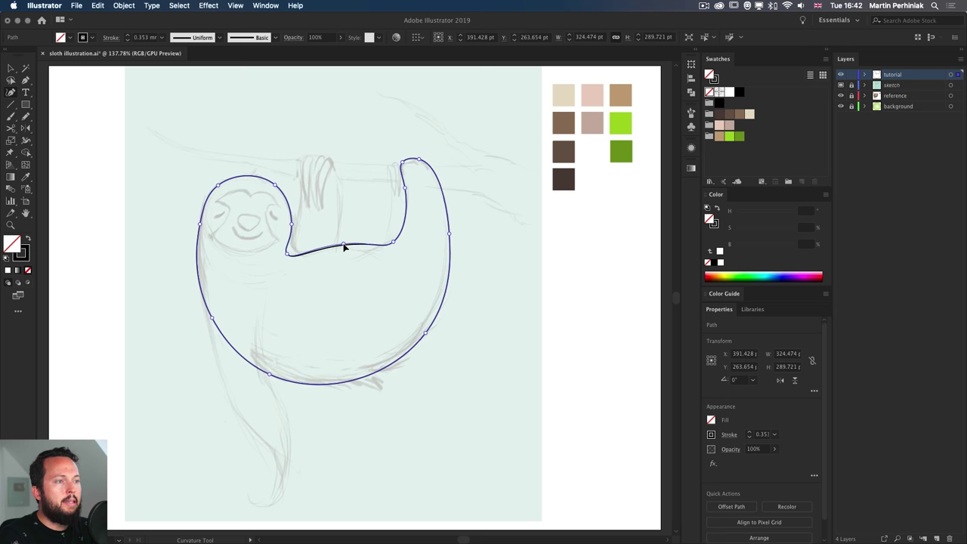
click(383, 250)
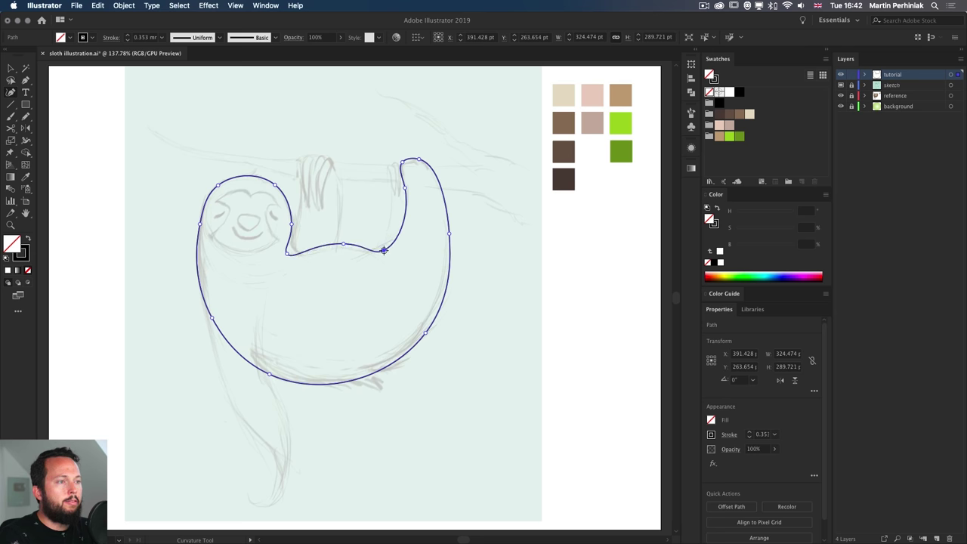
click(286, 256)
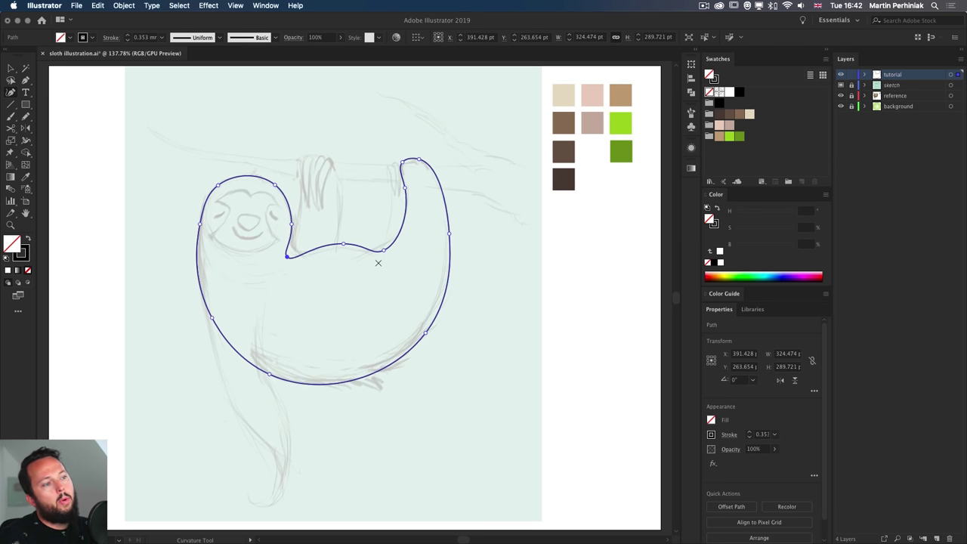
Try to shape the raised leg's tip with one anchor by deleting the outer anchor and moving the remaining one
click(420, 160)
key(Delete)
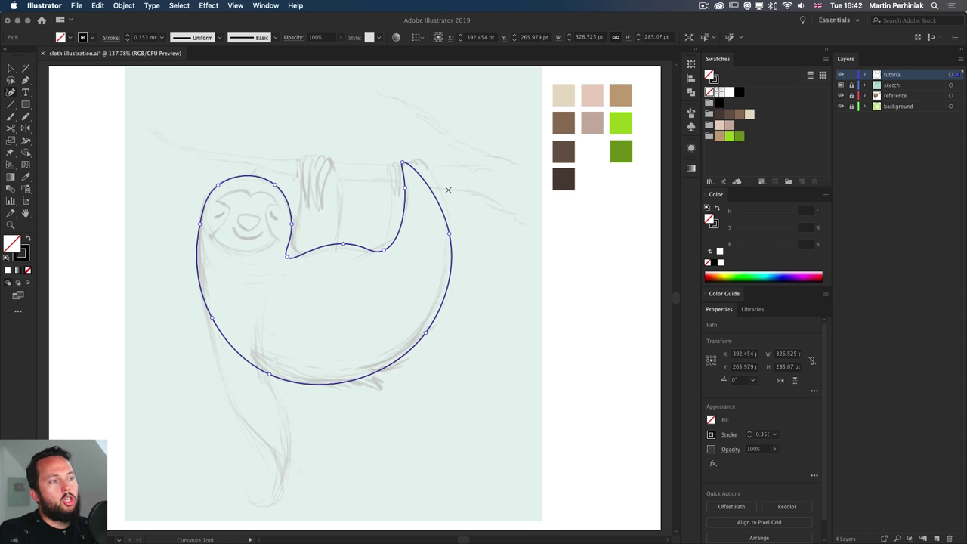
drag(404, 162, 415, 161)
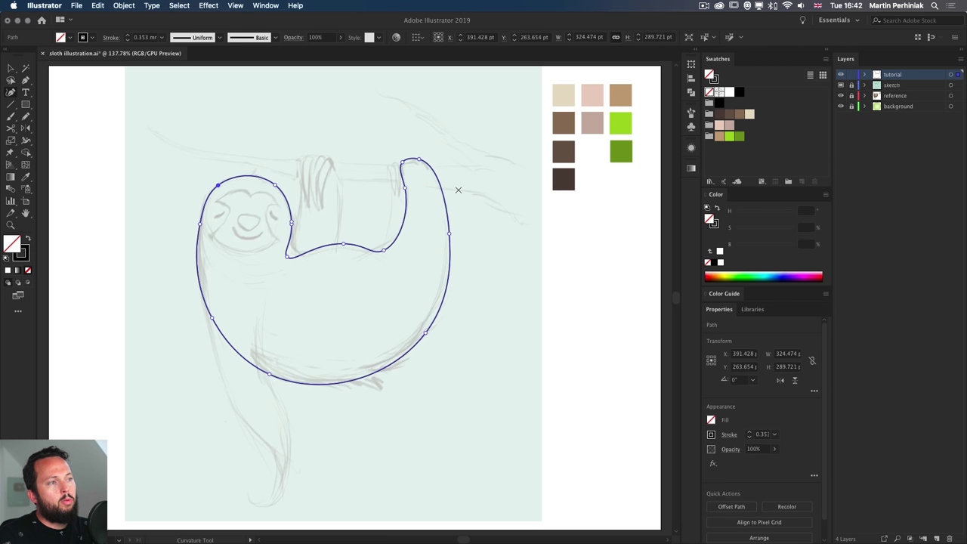
Refine the body outline by repositioning the anchors on the underside, head edge and lower flank, and deselect the path
drag(426, 332, 418, 333)
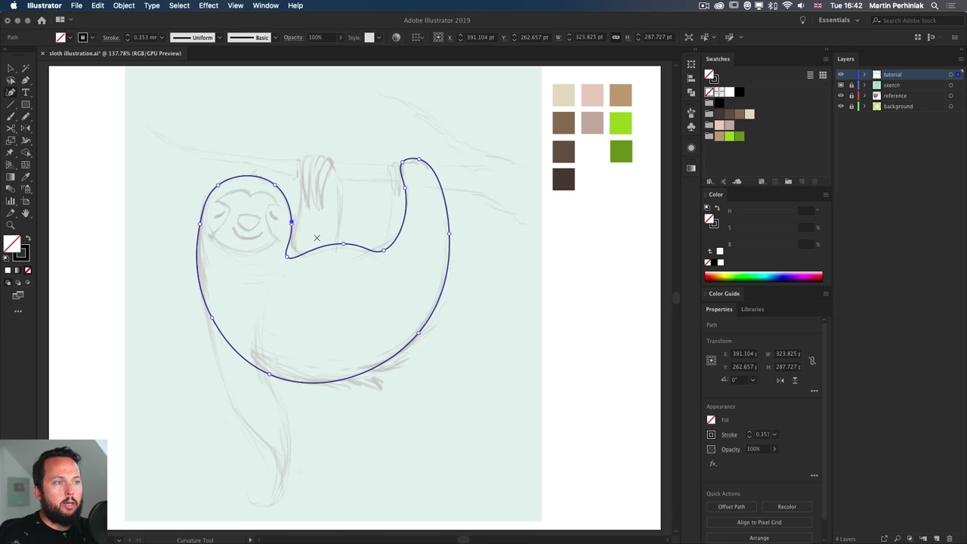
click(291, 222)
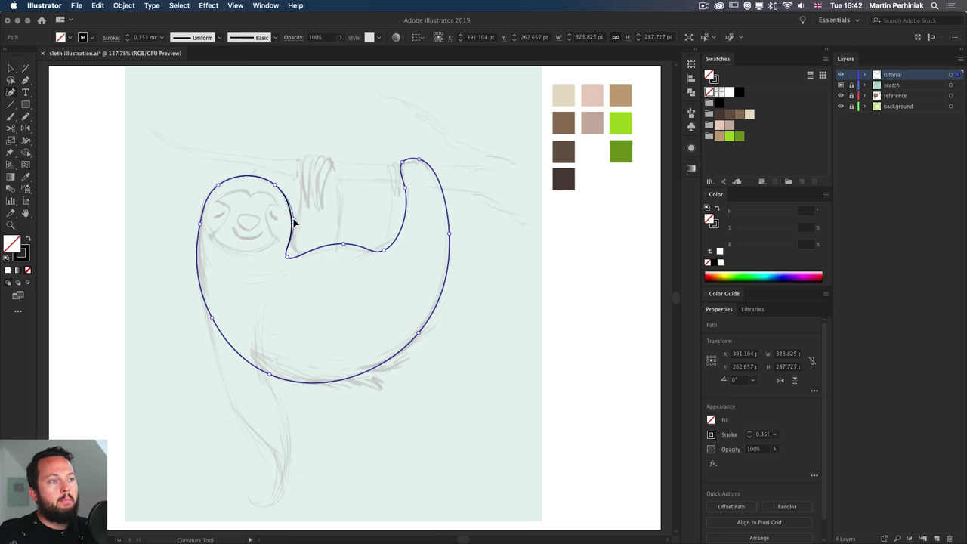
click(290, 220)
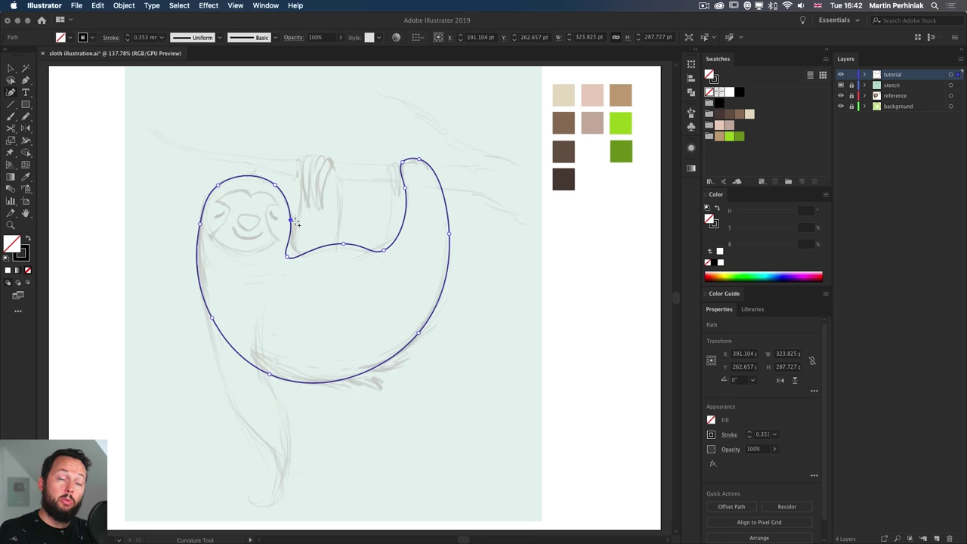
drag(213, 318, 218, 331)
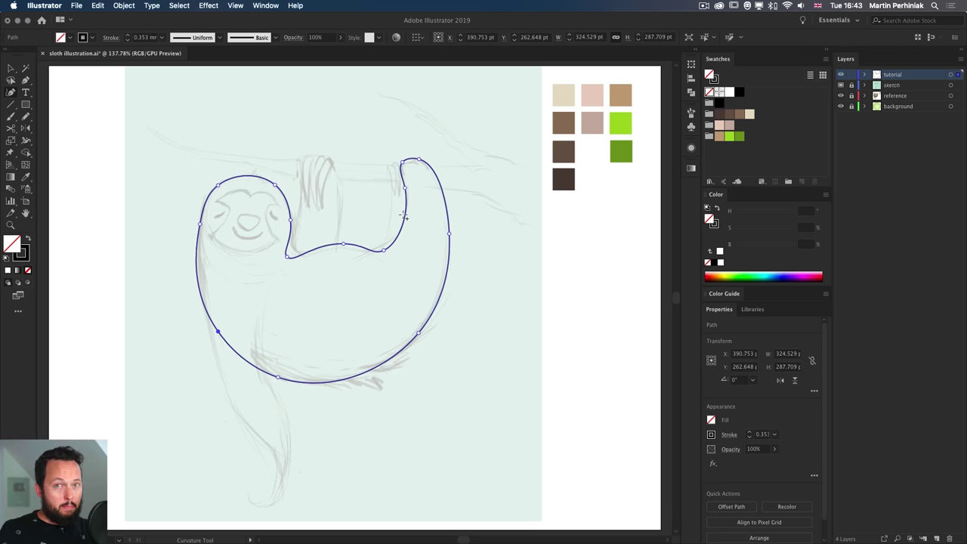
key(v)
click(511, 245)
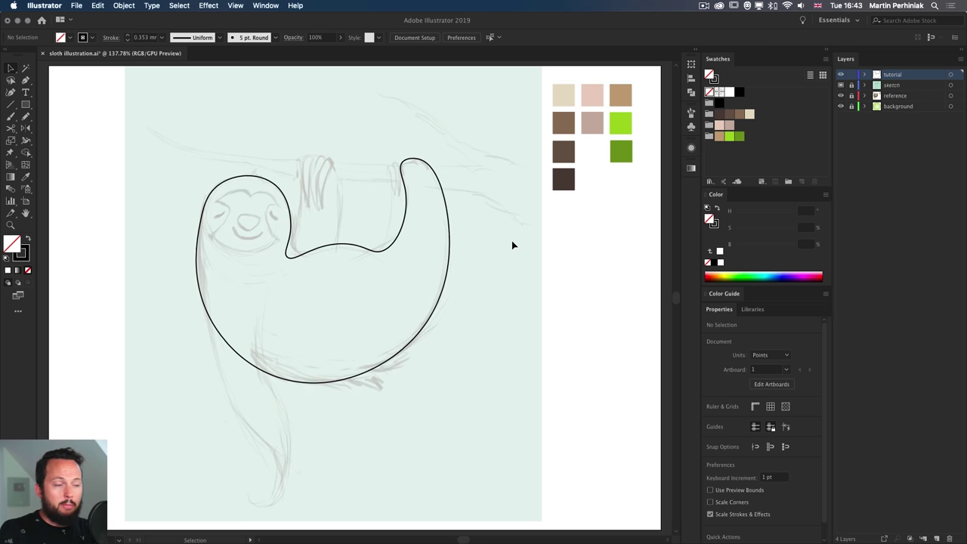
Trace the hanging arm's outer edge with the Curvature tool, about 99 by 255 pt, ending in a corner at the wrist
key(shift+grave)
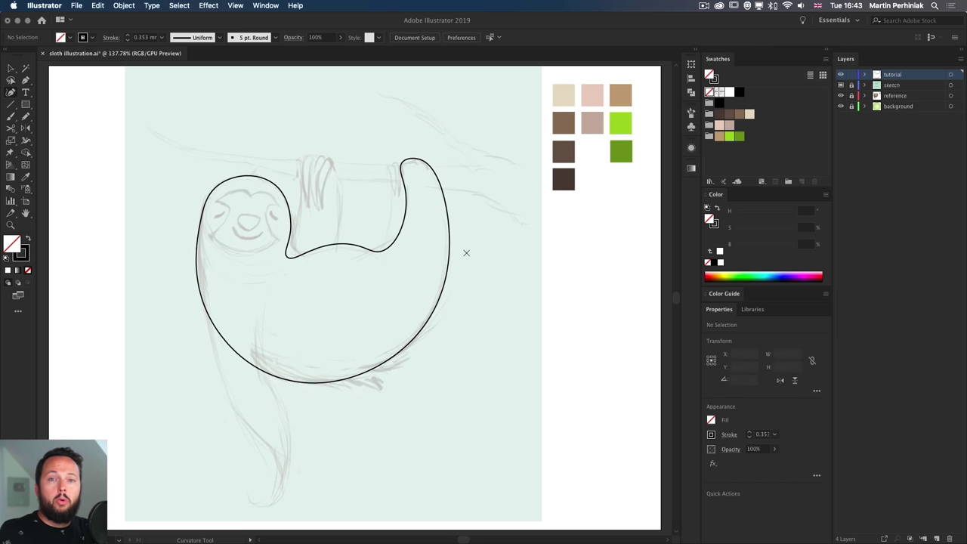
click(204, 278)
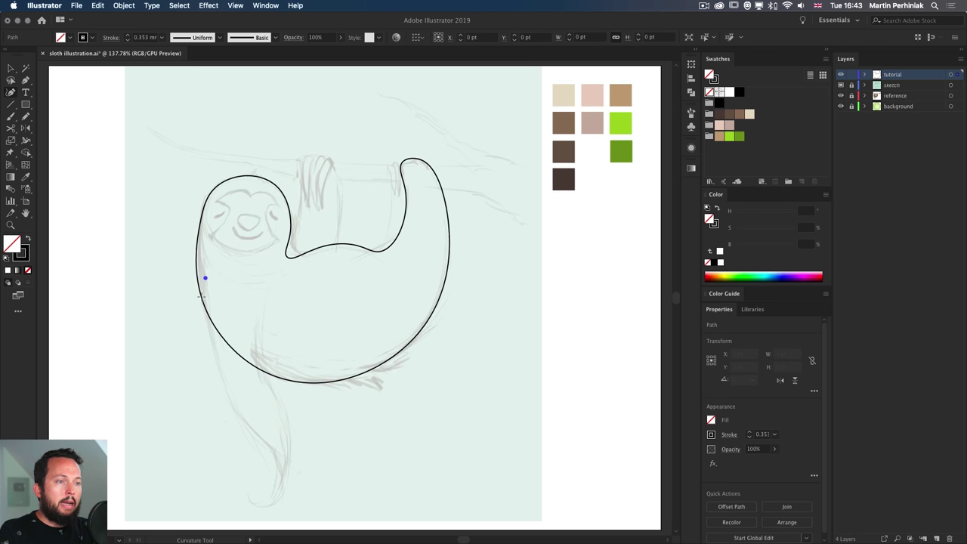
click(217, 364)
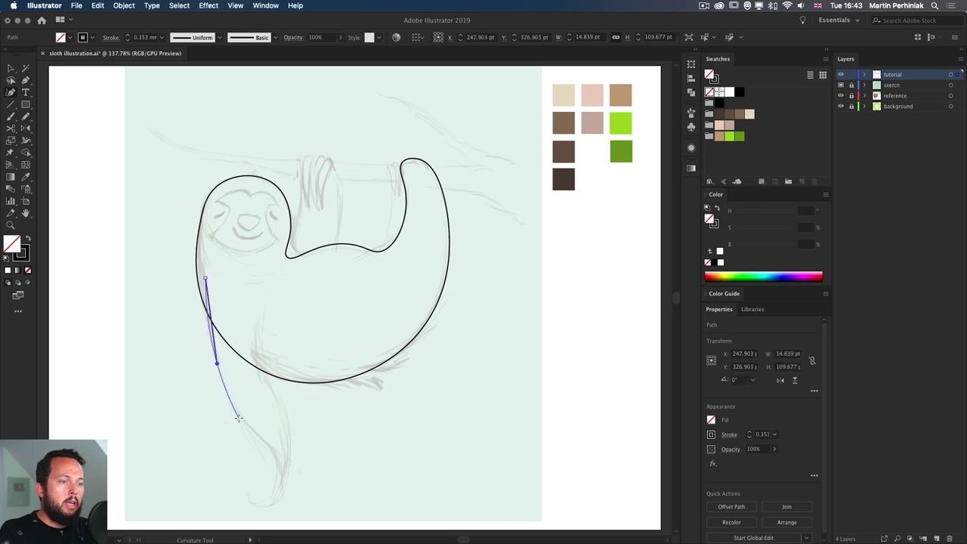
click(236, 406)
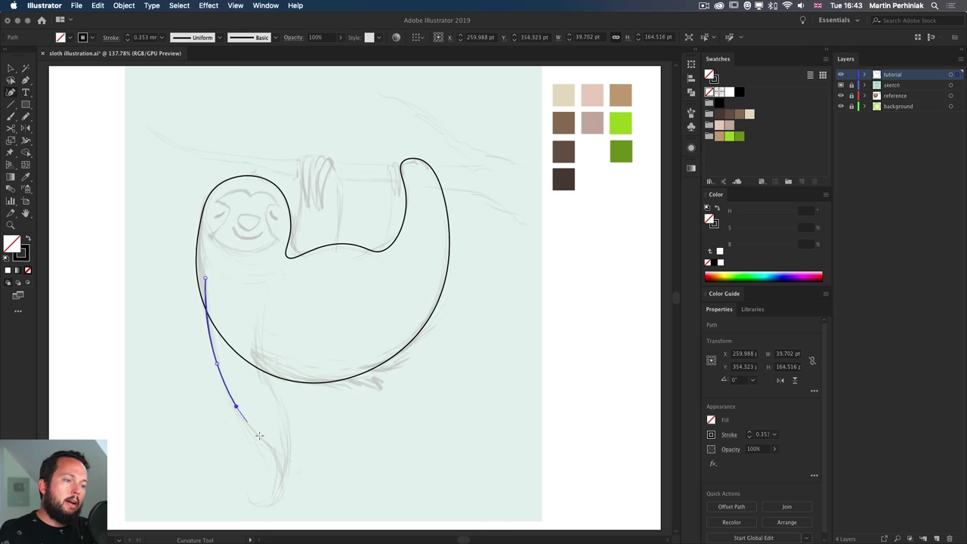
click(274, 451)
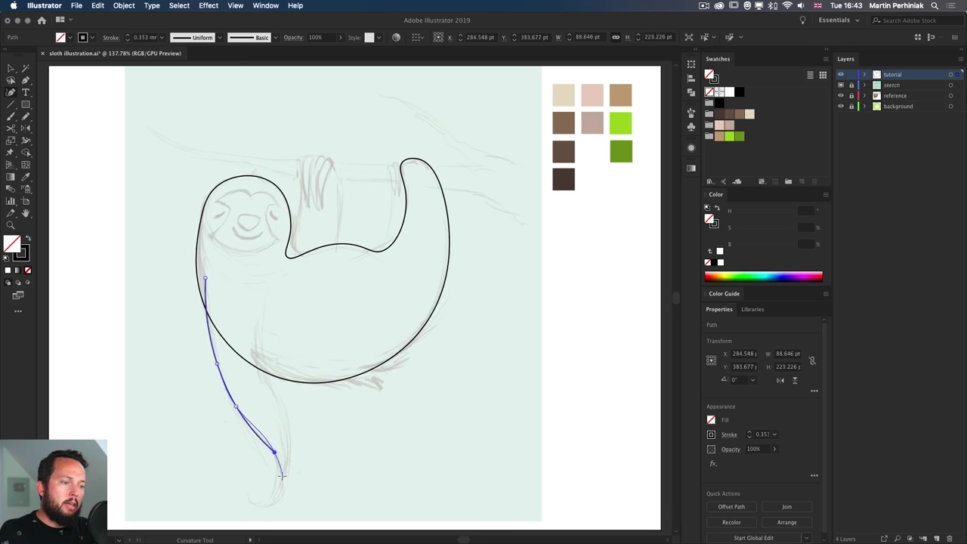
click(281, 476)
double_click(282, 477)
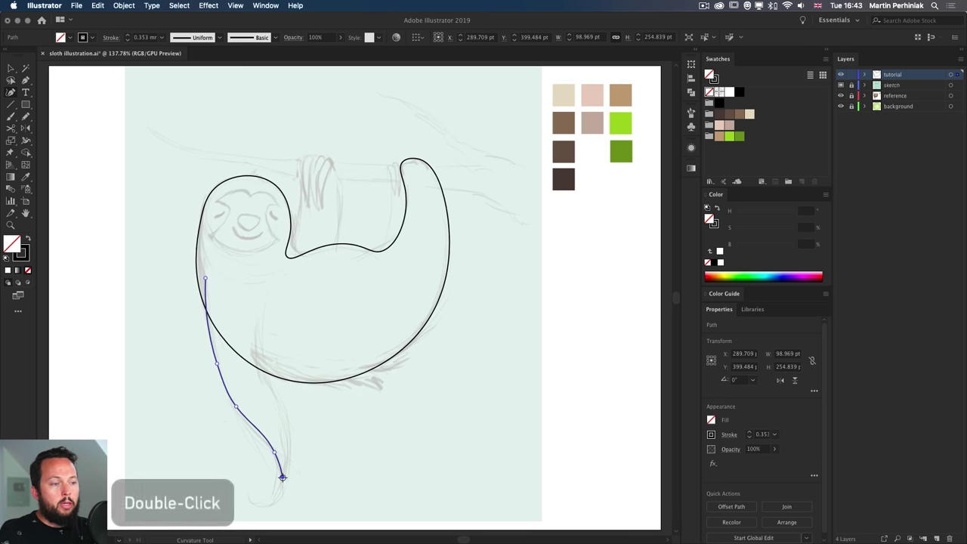
Continue the arm path from the wrist corner up its inner edge to inside the body, and deselect the path
click(289, 424)
click(269, 384)
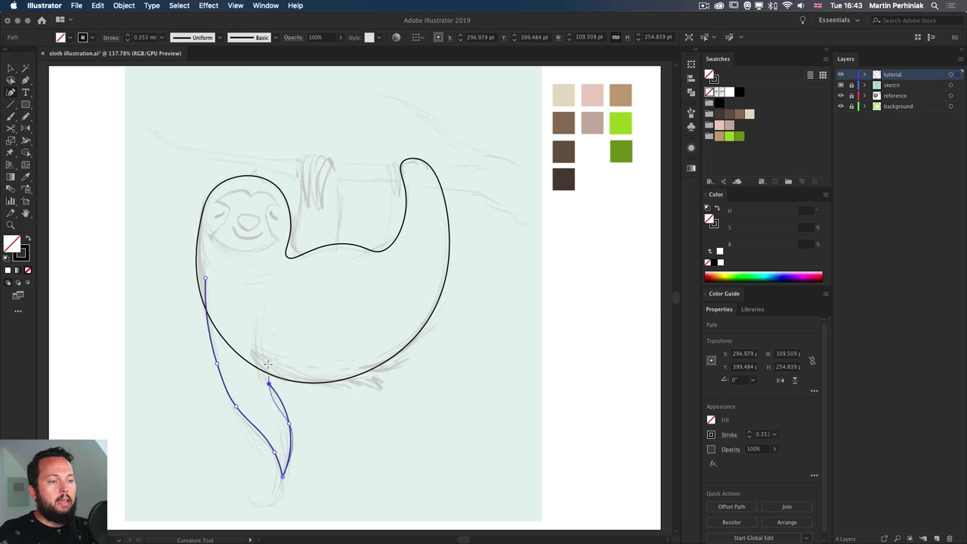
click(258, 321)
key(v)
click(370, 447)
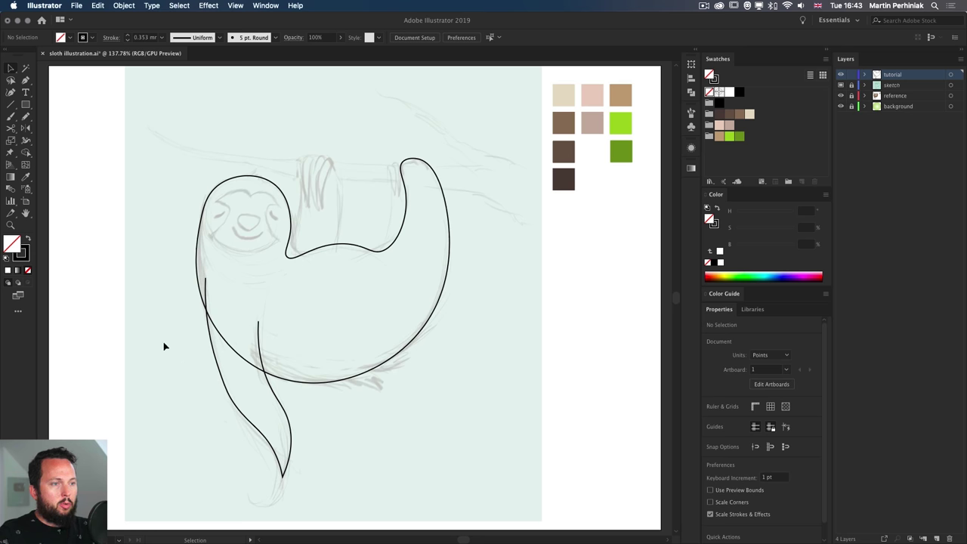
Try shifting the hanging arm path against the body's outer edge, and undo the move
drag(223, 388, 216, 379)
click(182, 347)
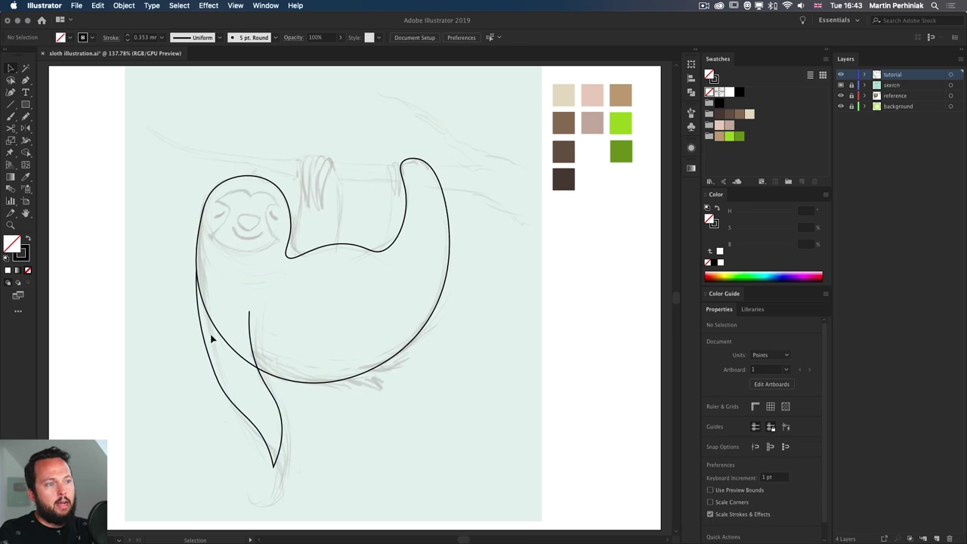
key(super+z)
click(163, 399)
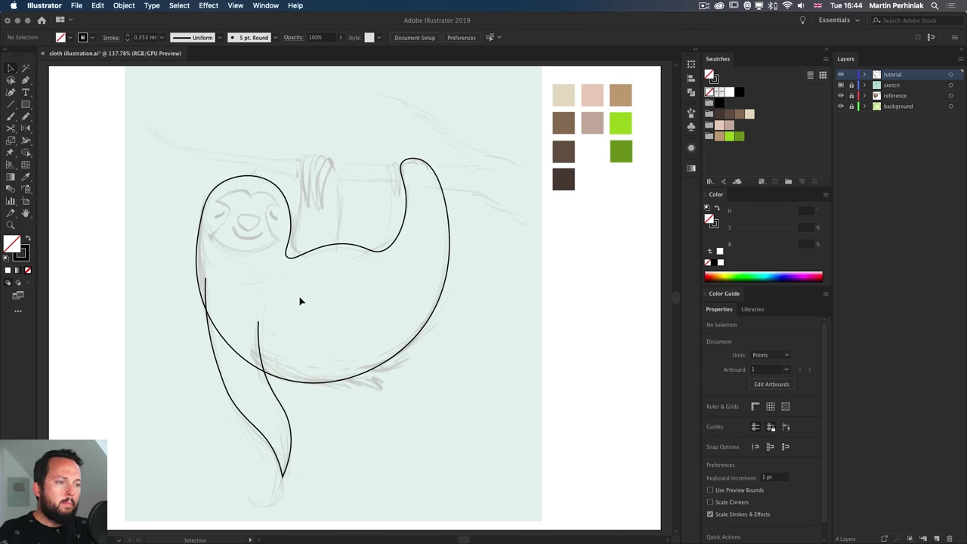
Close the hanging arm path with a straight Pen tool segment between its two open ends inside the body, and deselect it
click(261, 333)
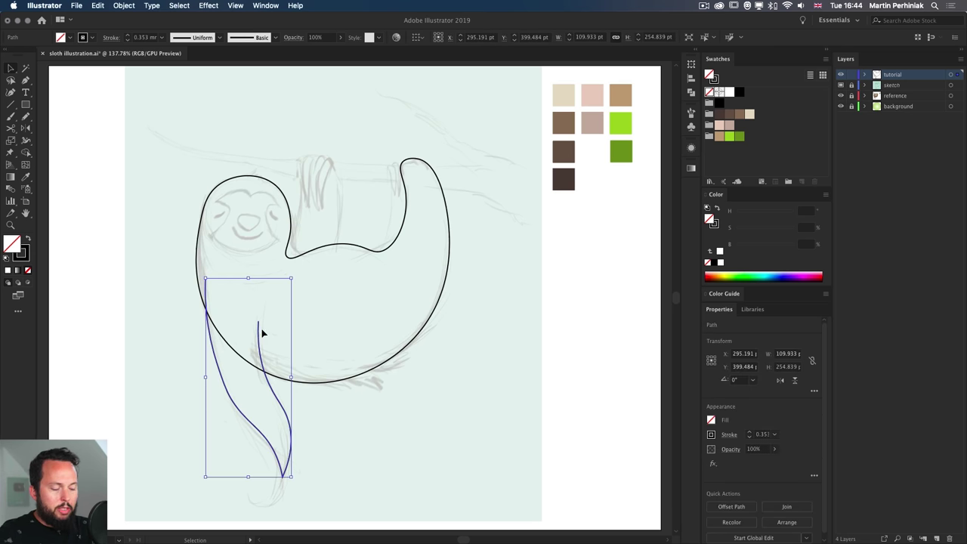
key(p)
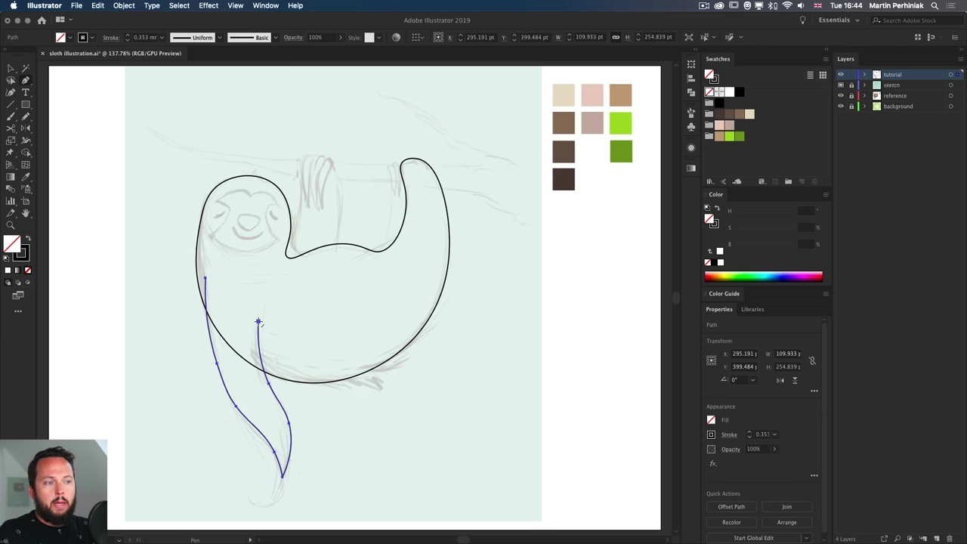
click(259, 322)
click(204, 275)
key(v)
click(118, 313)
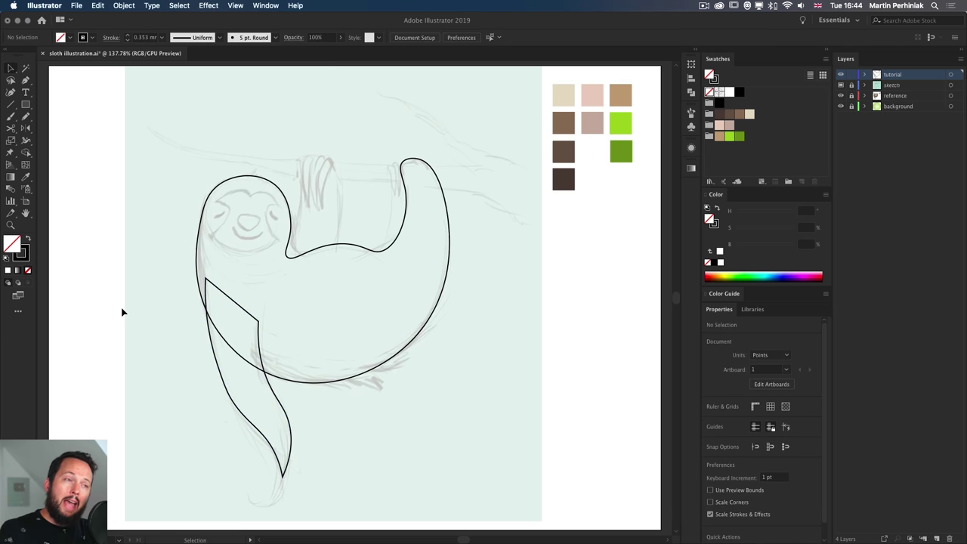
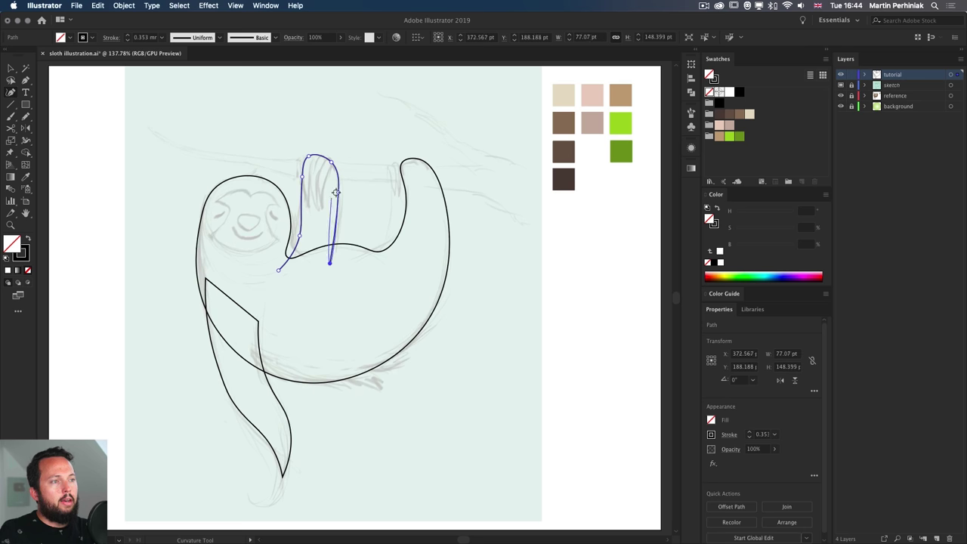
Reshape the raised arm's rounded tip, close the path with a straight segment inside the body, and deselect it
drag(338, 192, 325, 155)
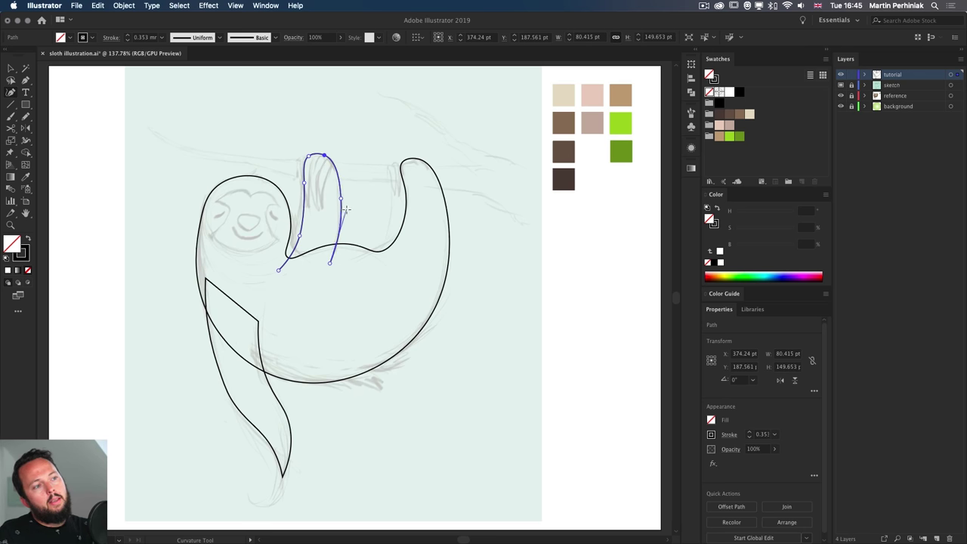
key(p)
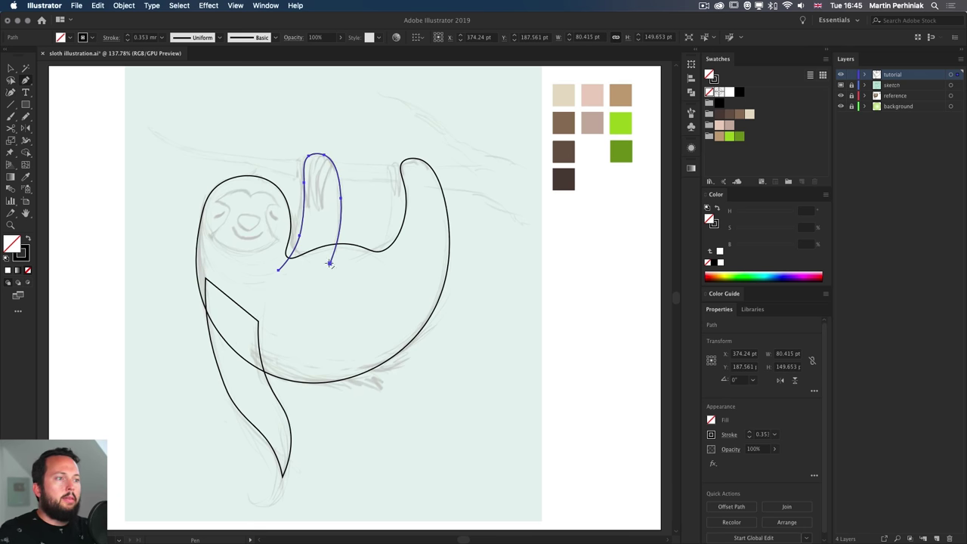
click(331, 261)
click(280, 271)
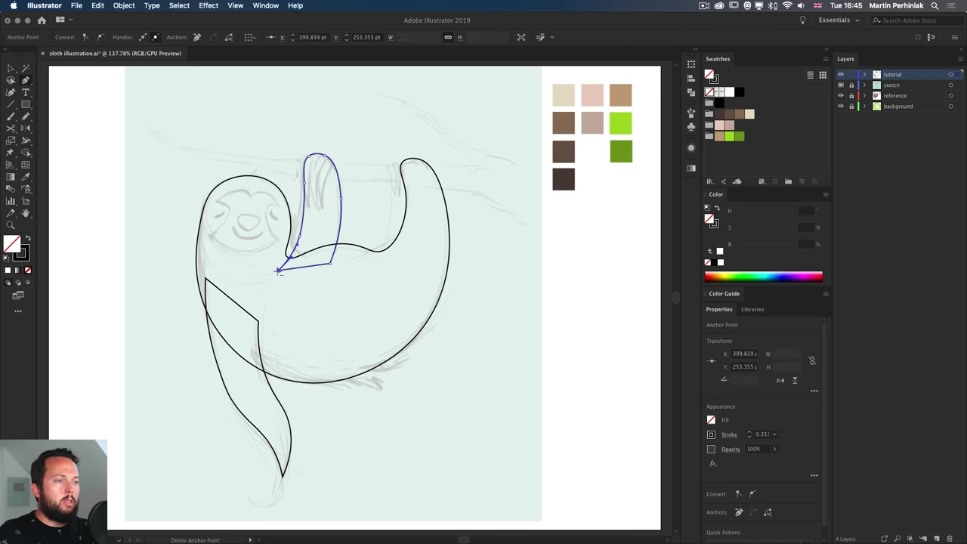
key(v)
click(527, 340)
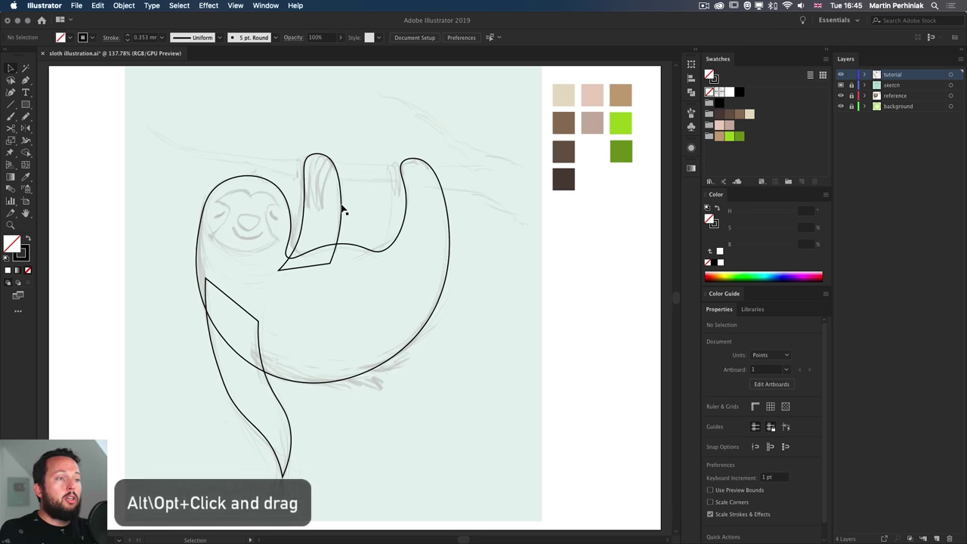
Duplicate the raised arm shape beside the raised hind leg, rotate the copy about 9°, and fine-tune its position against the leg
drag(343, 209, 400, 217)
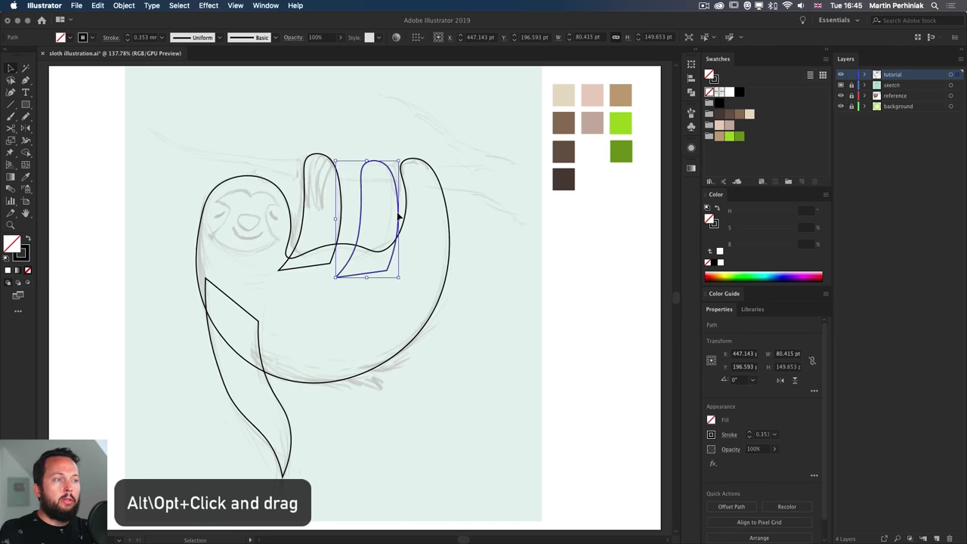
drag(400, 156, 386, 174)
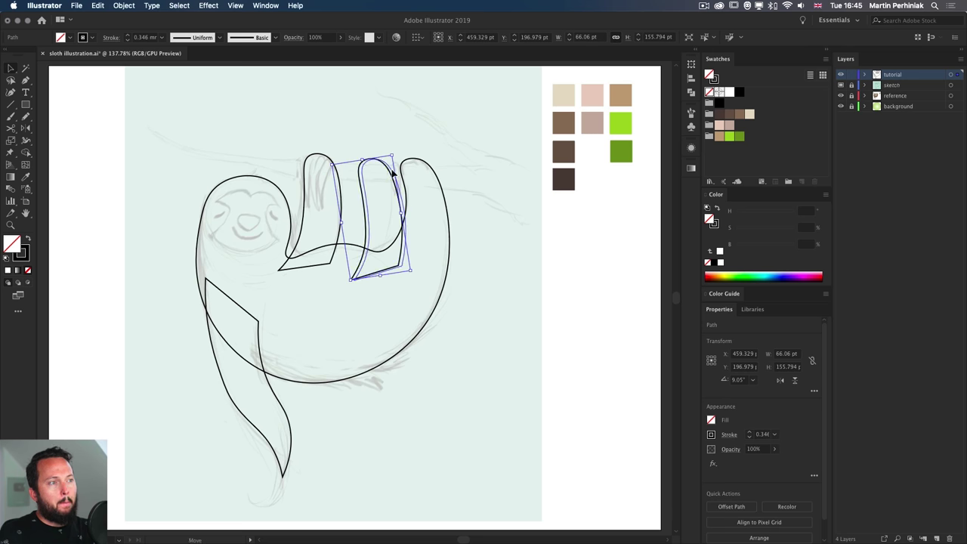
click(456, 123)
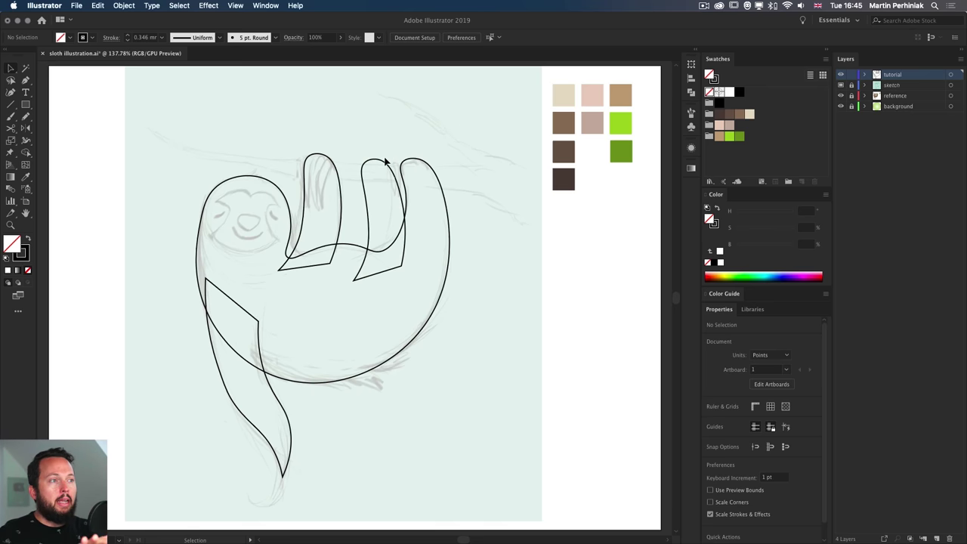
drag(384, 162, 384, 162)
click(423, 125)
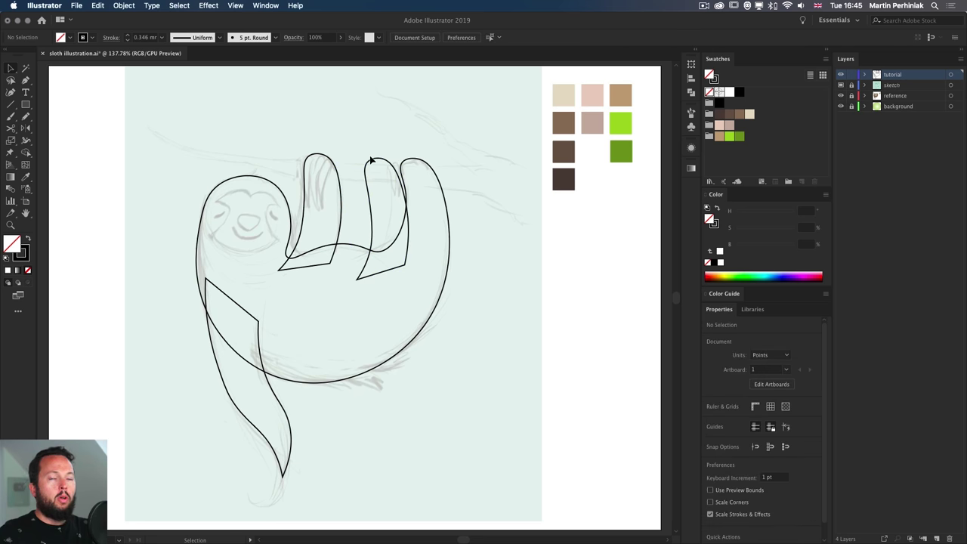
click(370, 163)
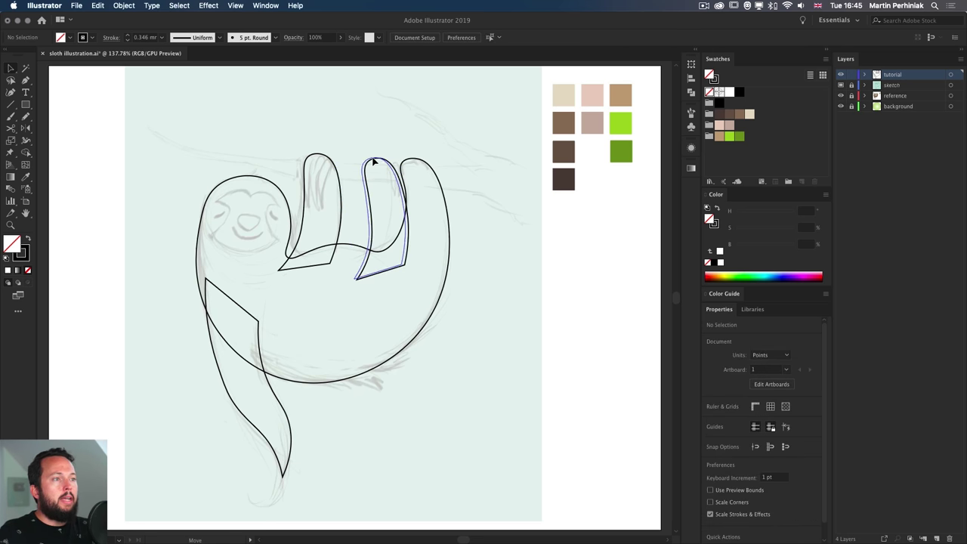
click(360, 120)
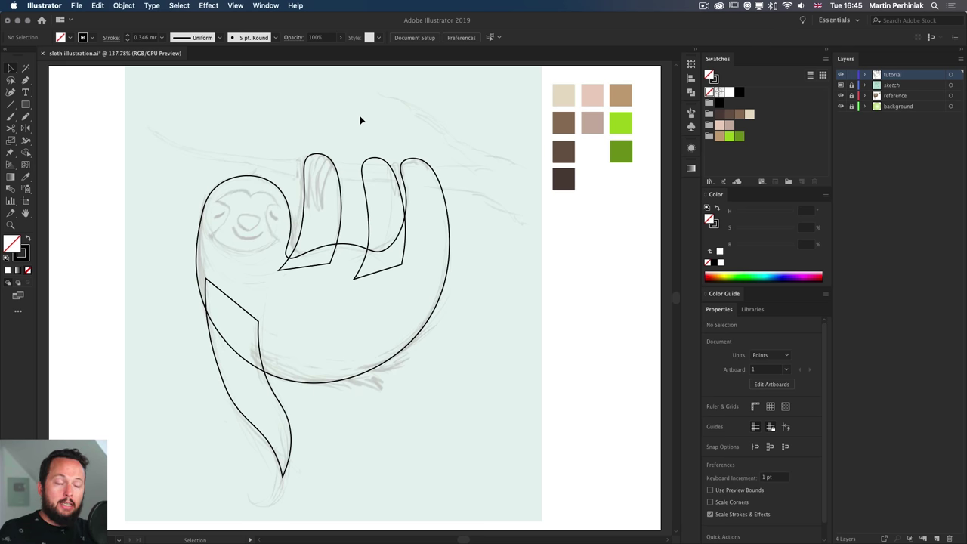
Trace the face patch's left side around the eye with the Curvature tool, about 21 by 43 pt, ending in a corner at the brow
key(shift+grave)
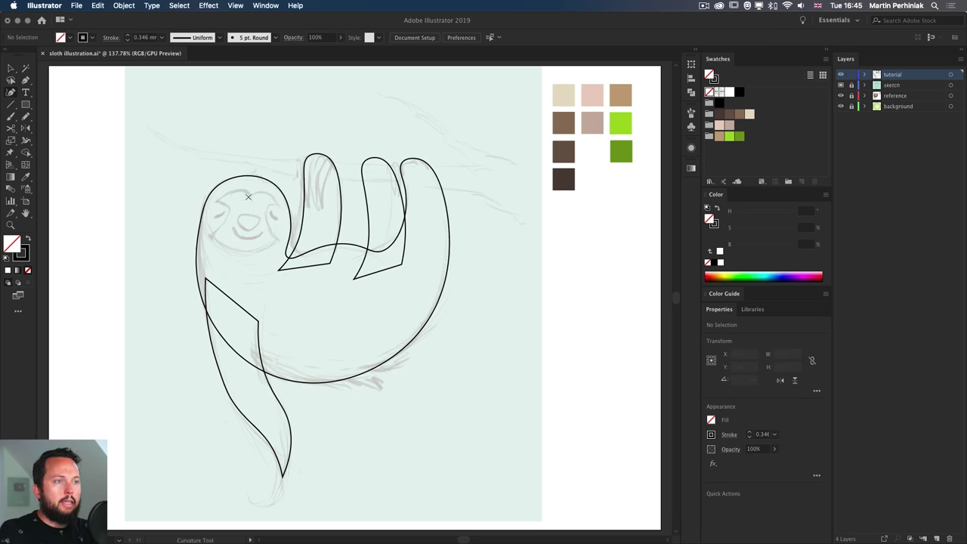
key(z)
drag(225, 211, 362, 222)
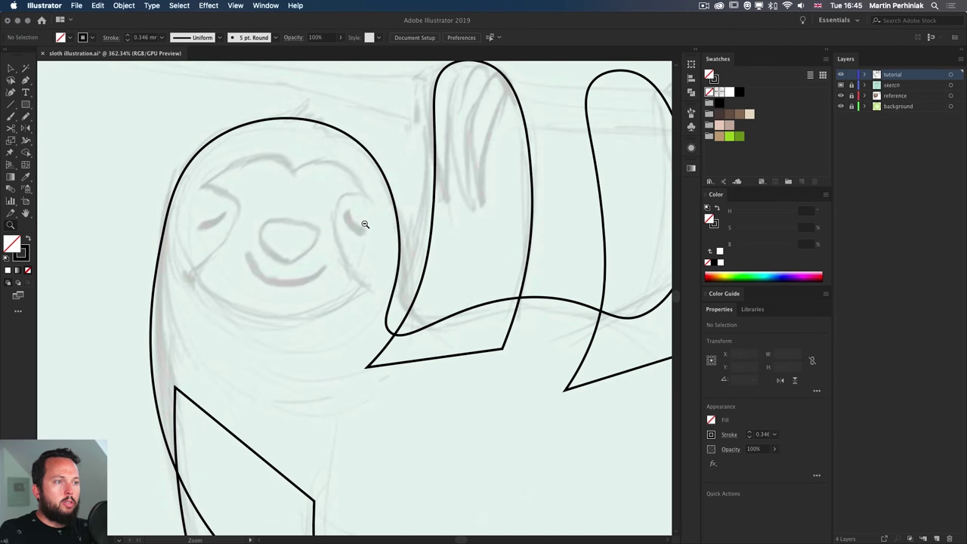
key(space)
drag(261, 237, 260, 255)
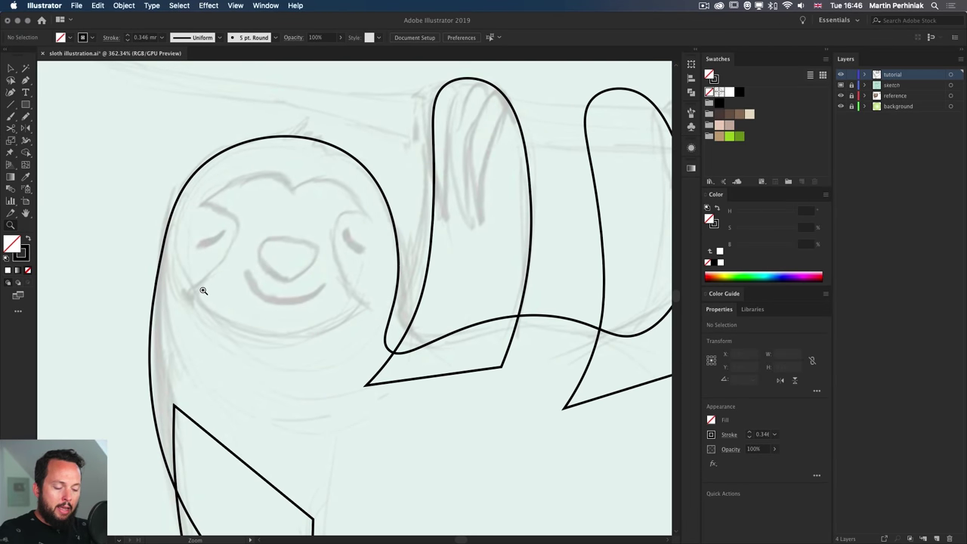
key(shift+grave)
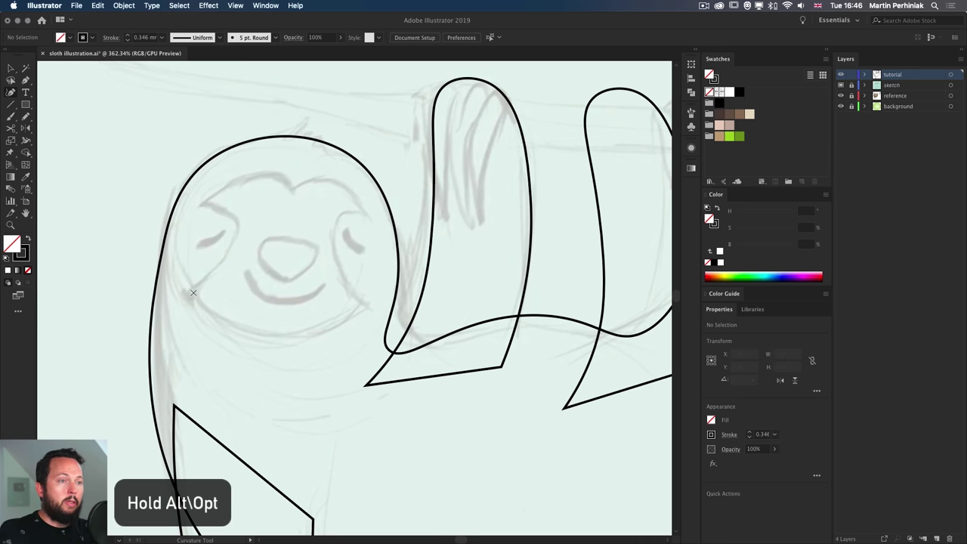
click(190, 291)
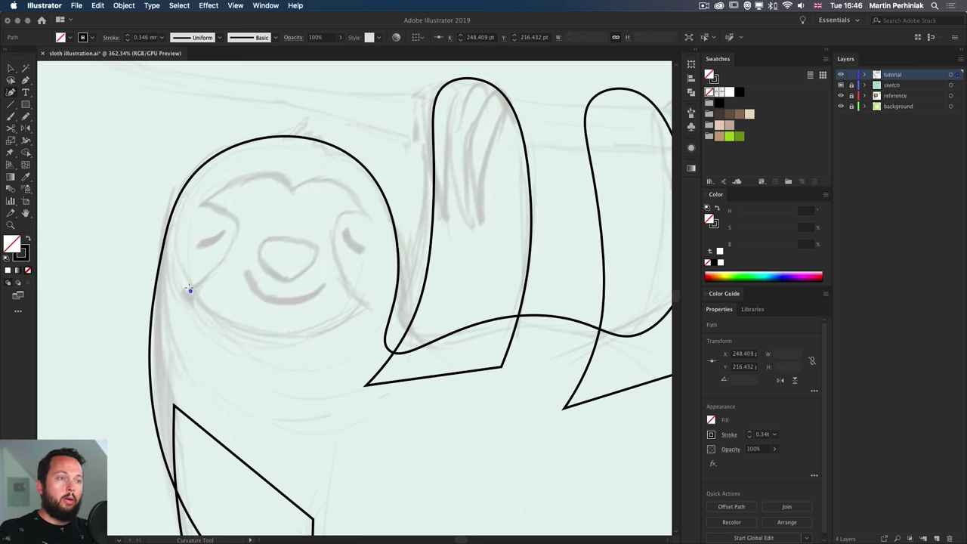
click(233, 240)
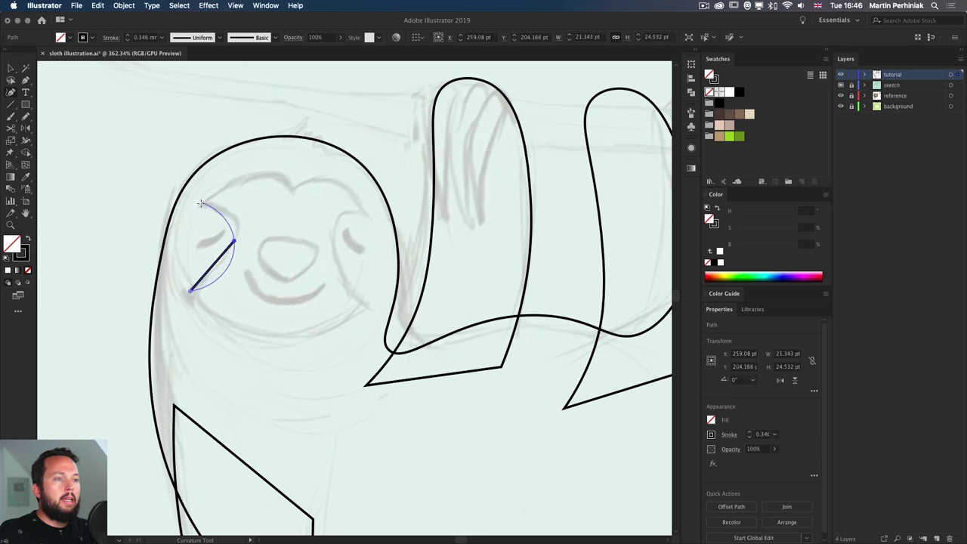
click(202, 204)
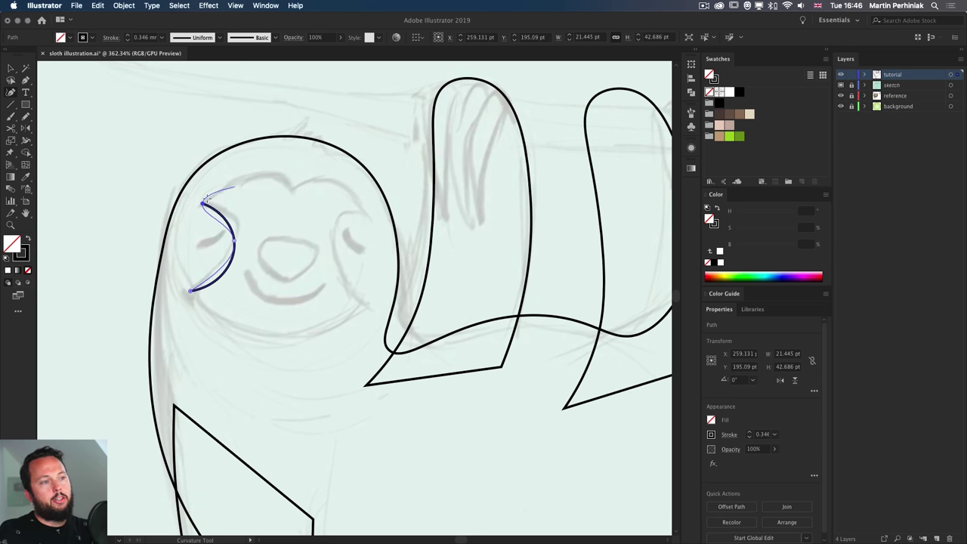
key(BackSpace)
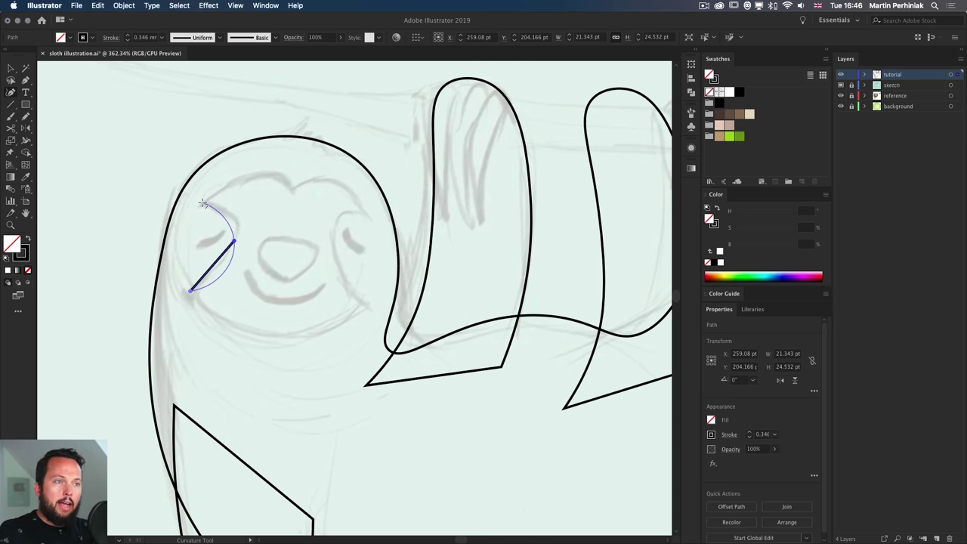
click(201, 202)
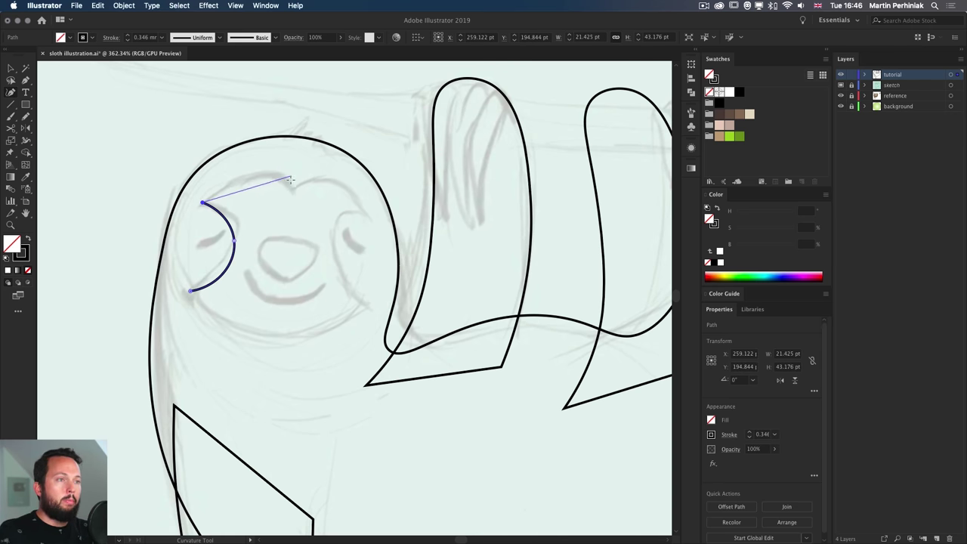
Continue the face patch over the forehead with two brow arcs, with corners at the middle dip and the right brow's outer end
click(254, 176)
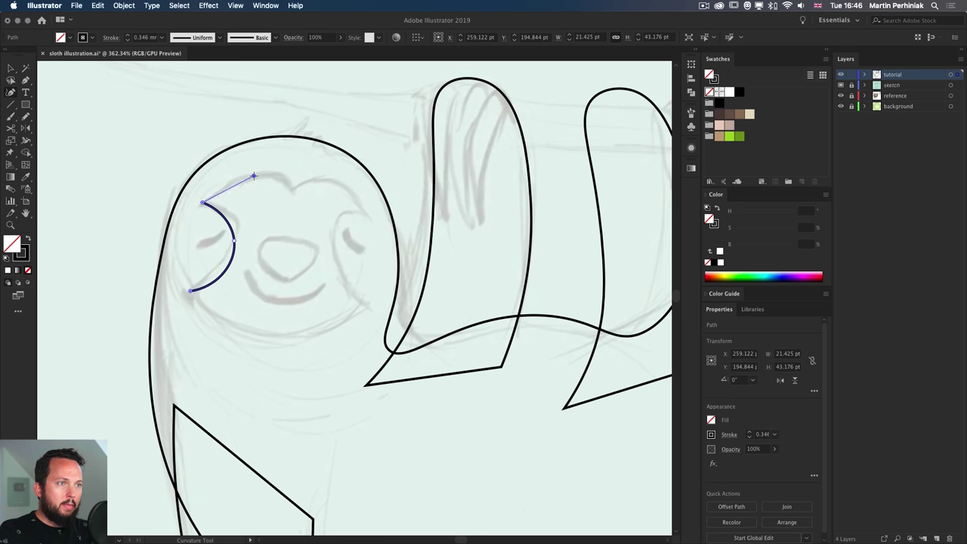
alt+click(294, 190)
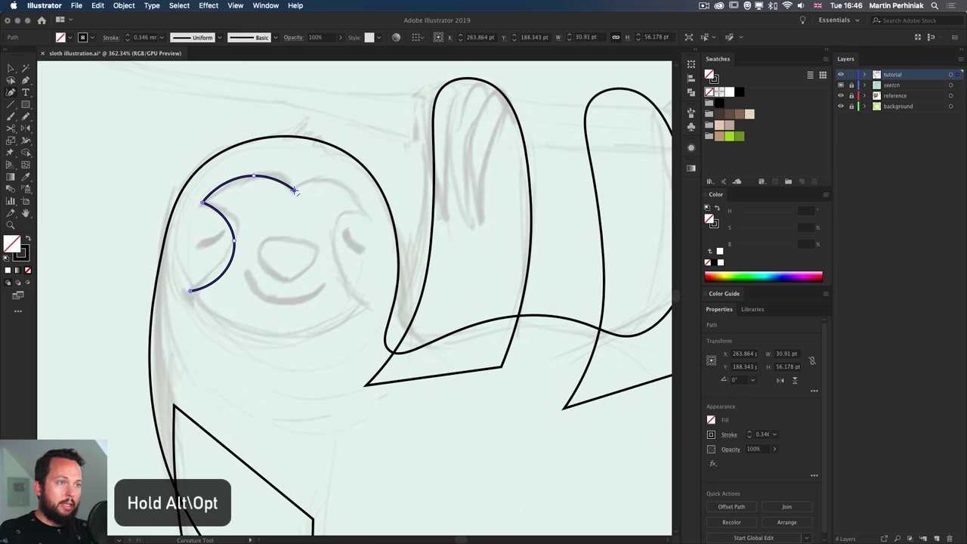
click(337, 184)
alt+click(369, 217)
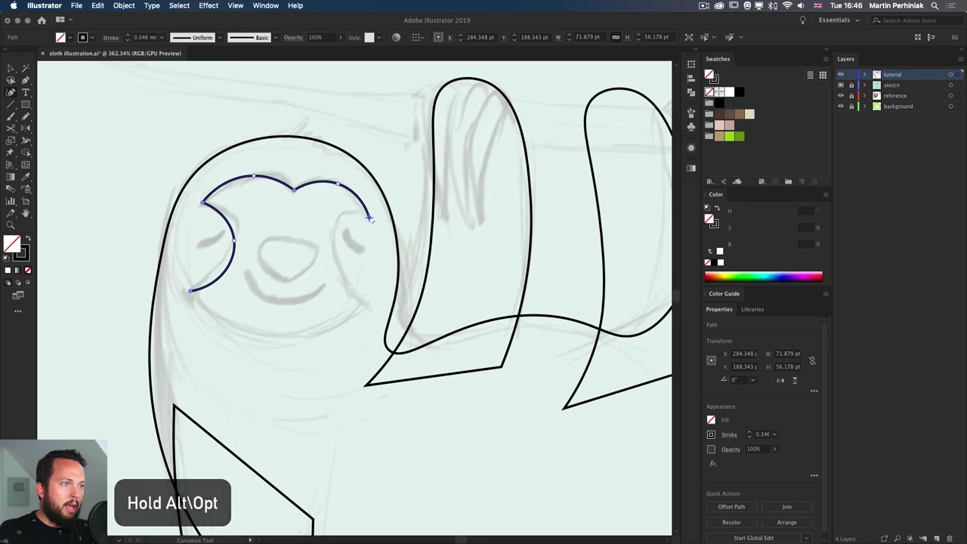
Trace the face patch around the right eye and along the chin, close it at about 87 by 77 pt, and deselect it
click(330, 239)
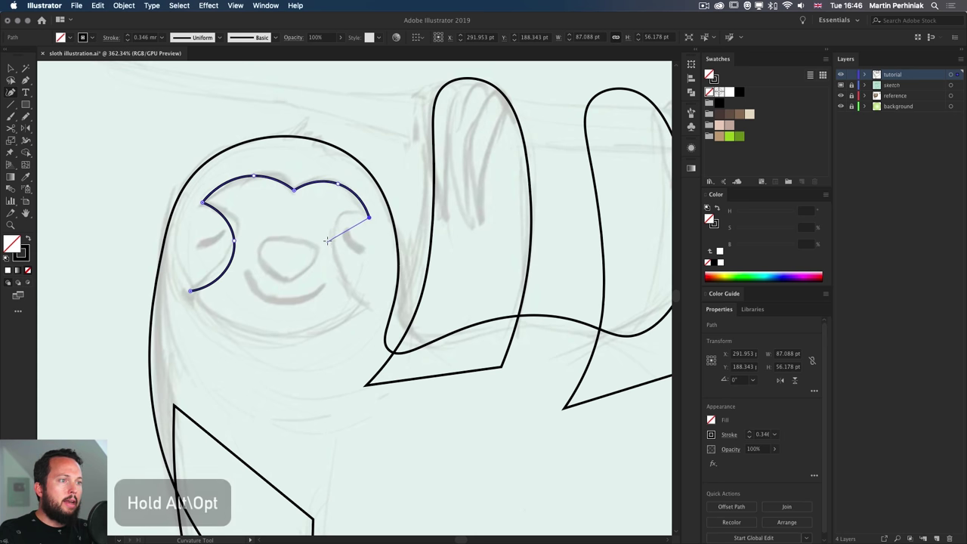
click(364, 307)
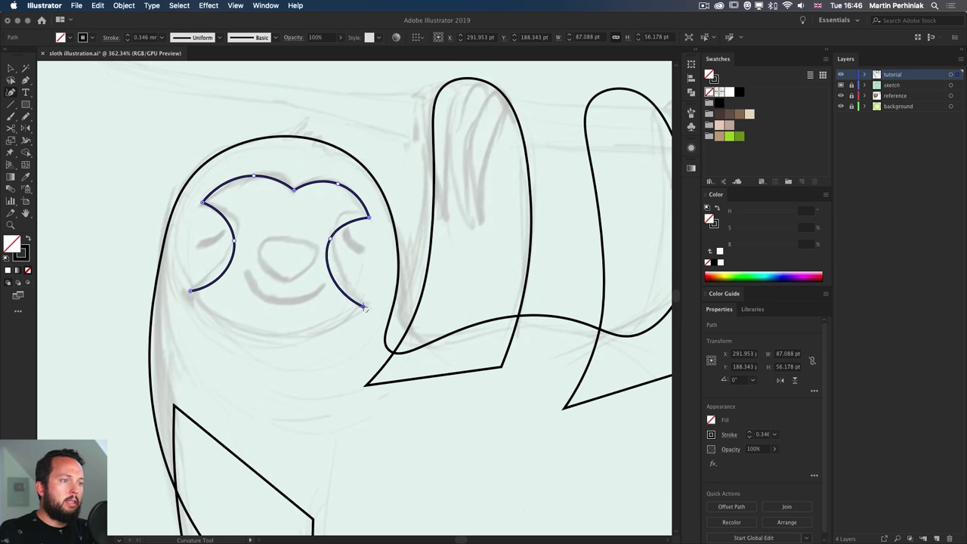
click(276, 333)
click(190, 292)
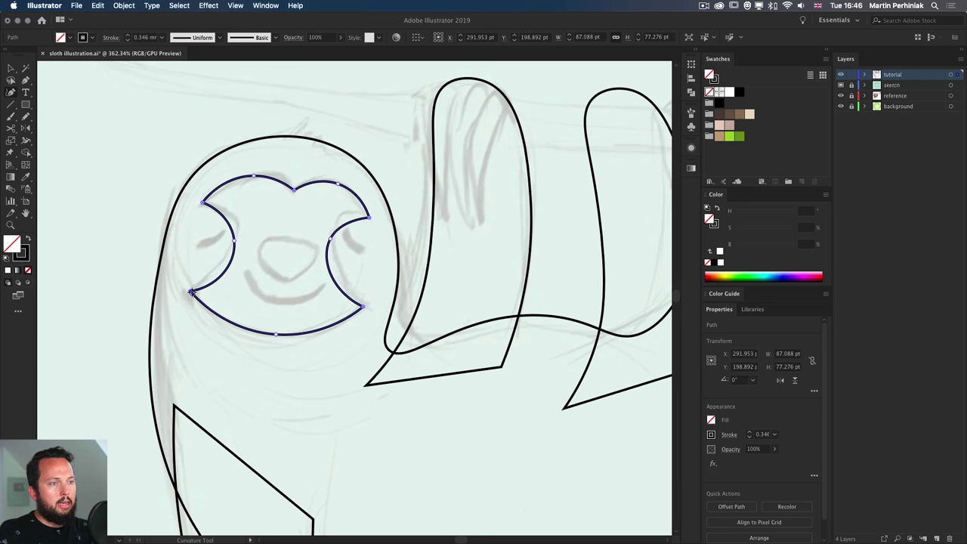
key(v)
click(308, 369)
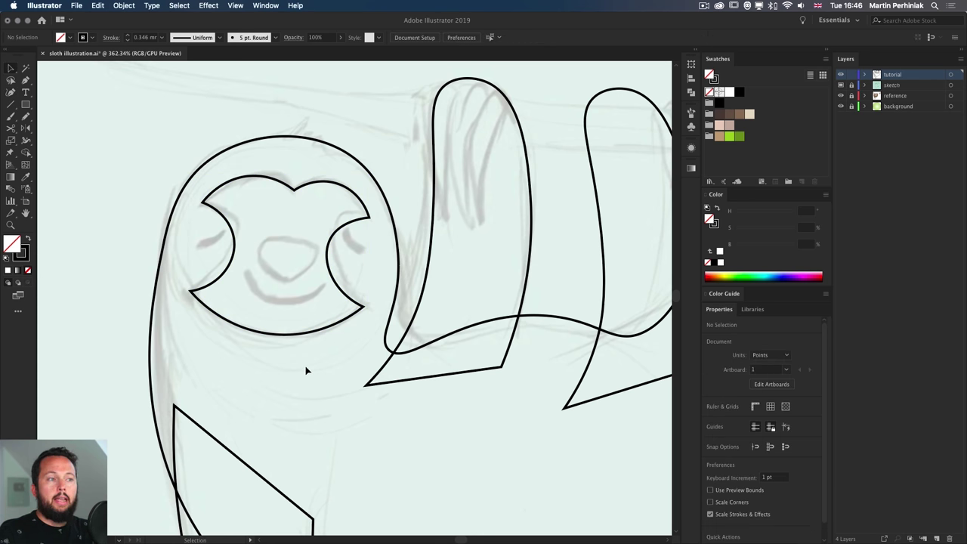
Move the face patch's curve anchors beside both eyes upward with the Curvature tool to follow the sketched eye patches
key(shift+grave)
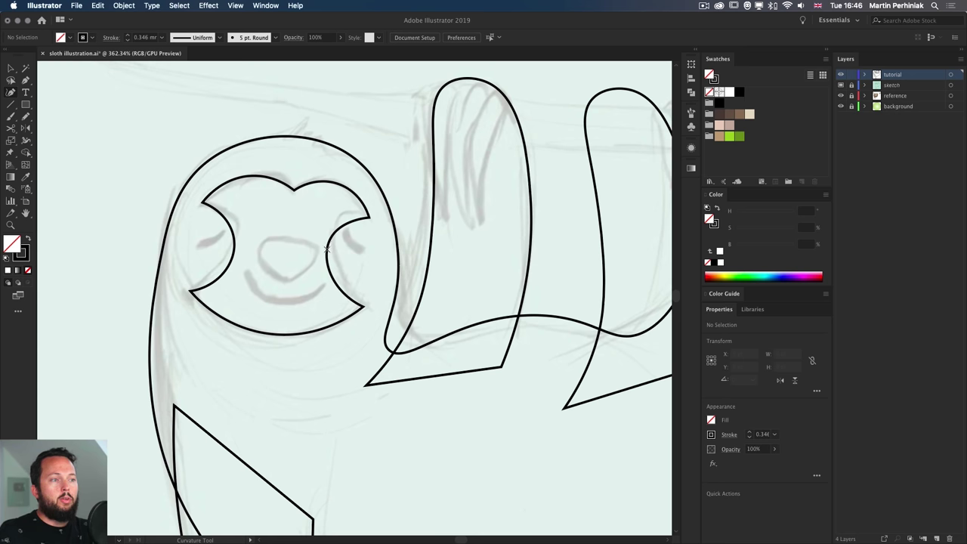
key(v)
click(327, 251)
key(a)
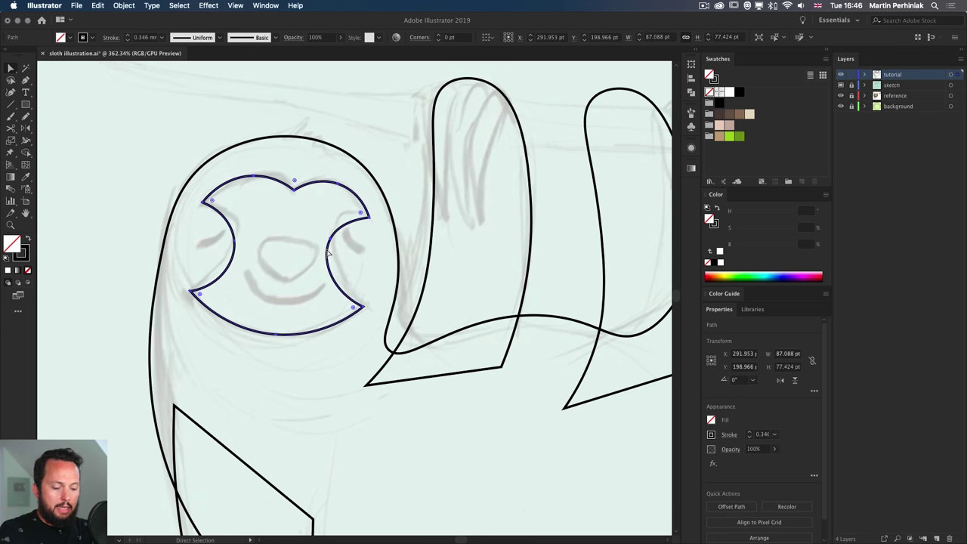
key(shift+grave)
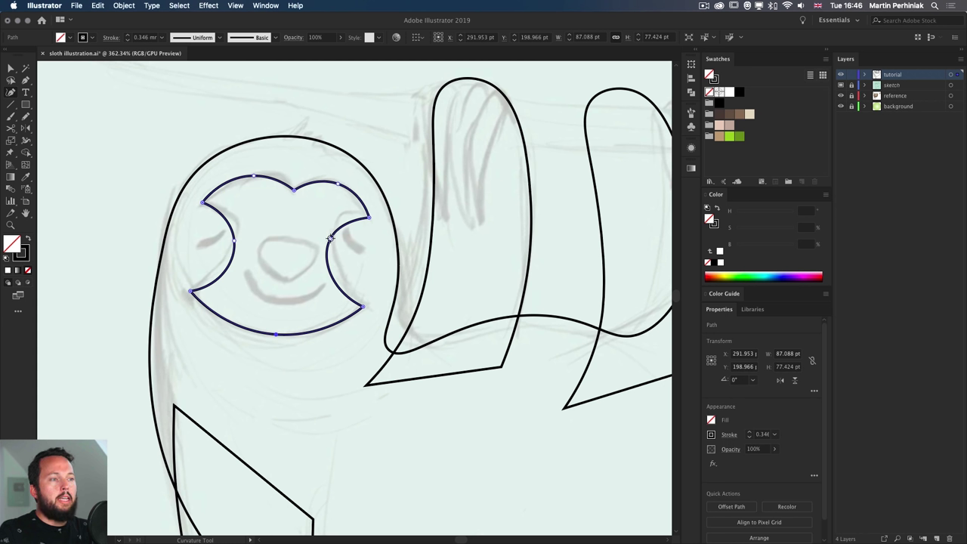
drag(330, 239, 335, 226)
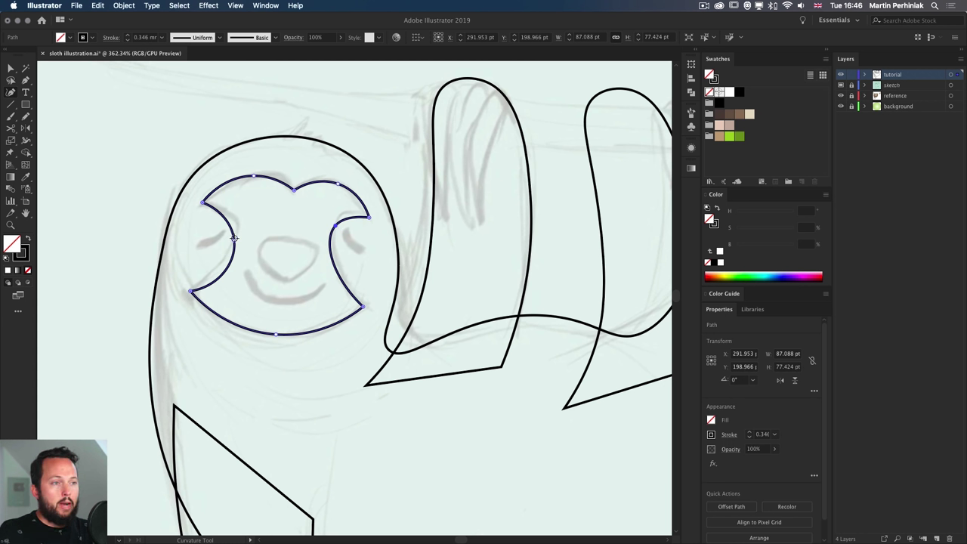
drag(237, 218, 234, 218)
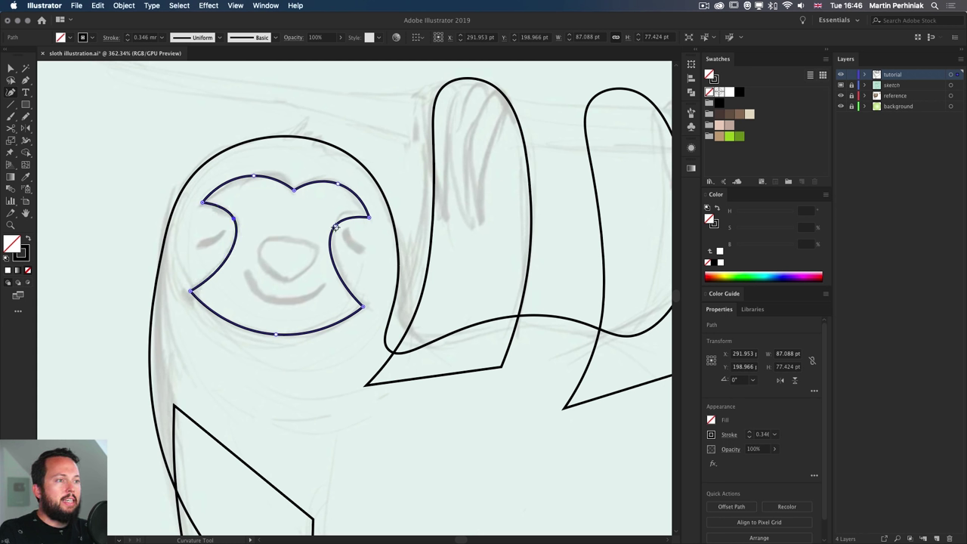
Fine-tune the face patch's curve anchor beside the right eye and shift the left brow arc's peak toward the middle dip
drag(339, 221, 338, 223)
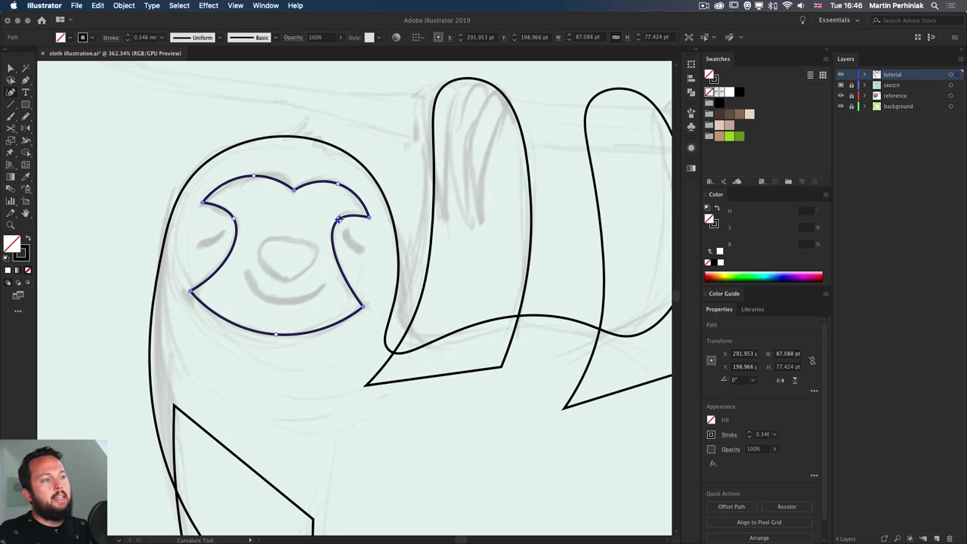
mouse_move(337, 220)
mouse_down()
mouse_move(326, 256)
mouse_move(336, 222)
mouse_up()
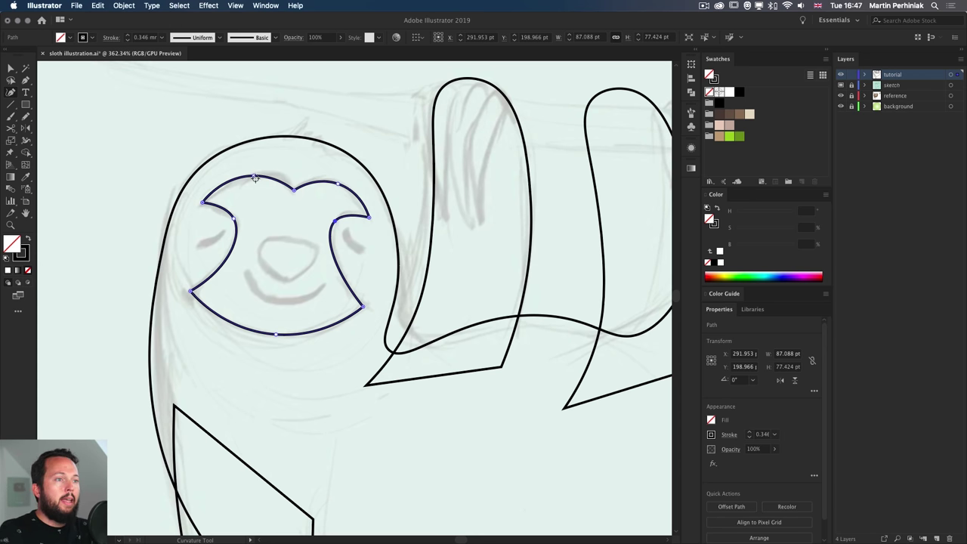
drag(254, 176, 272, 176)
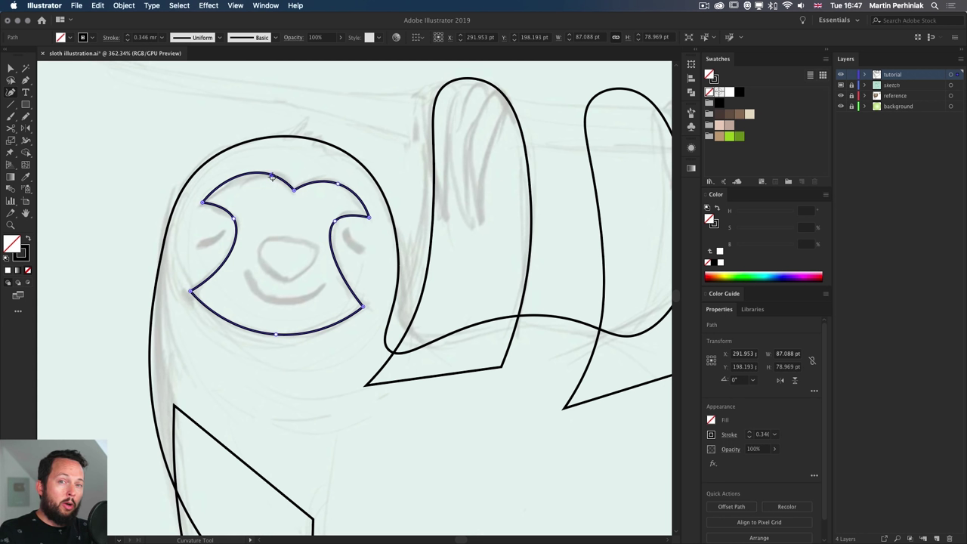
Try rounding all corners of the face patch with its live corner widgets, restore the sharp corners, and deselect the patch
key(a)
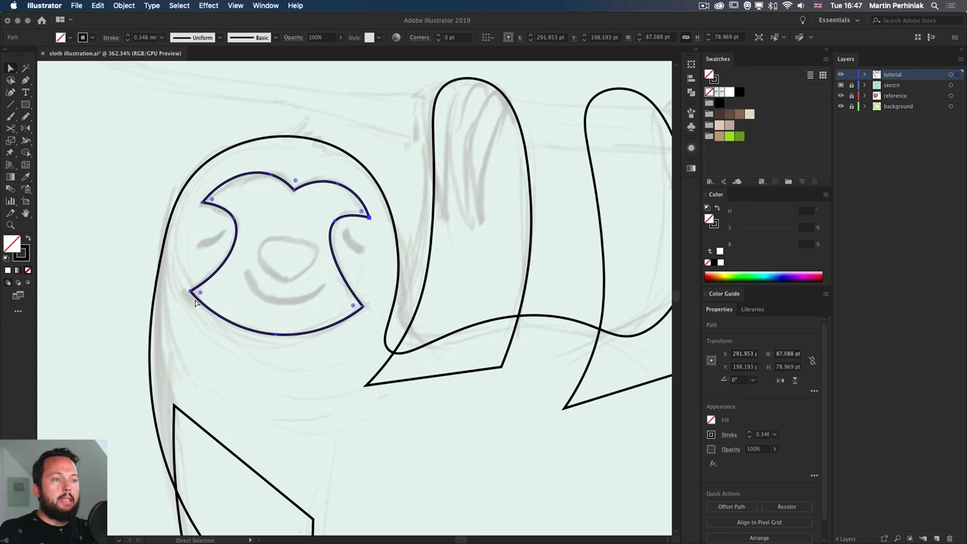
drag(200, 295, 213, 296)
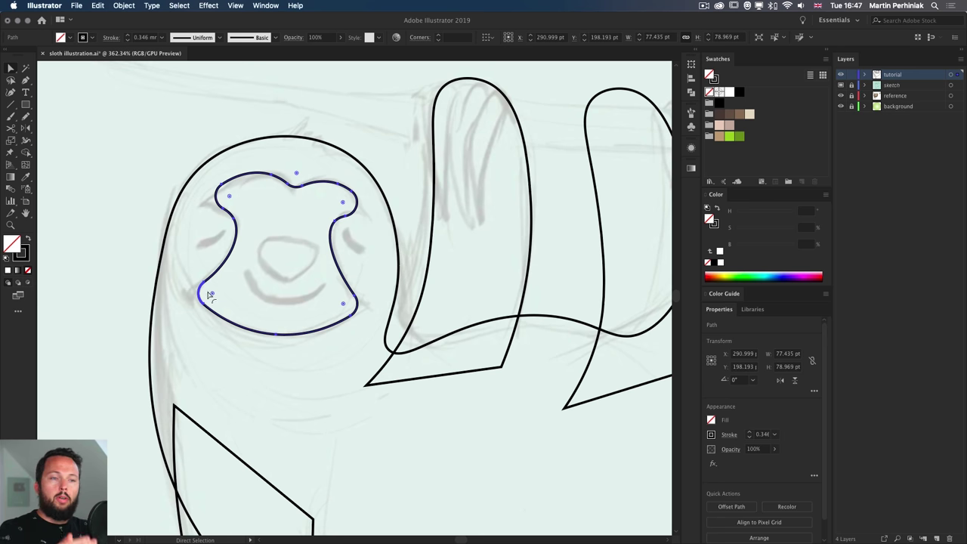
click(206, 294)
key(super+z)
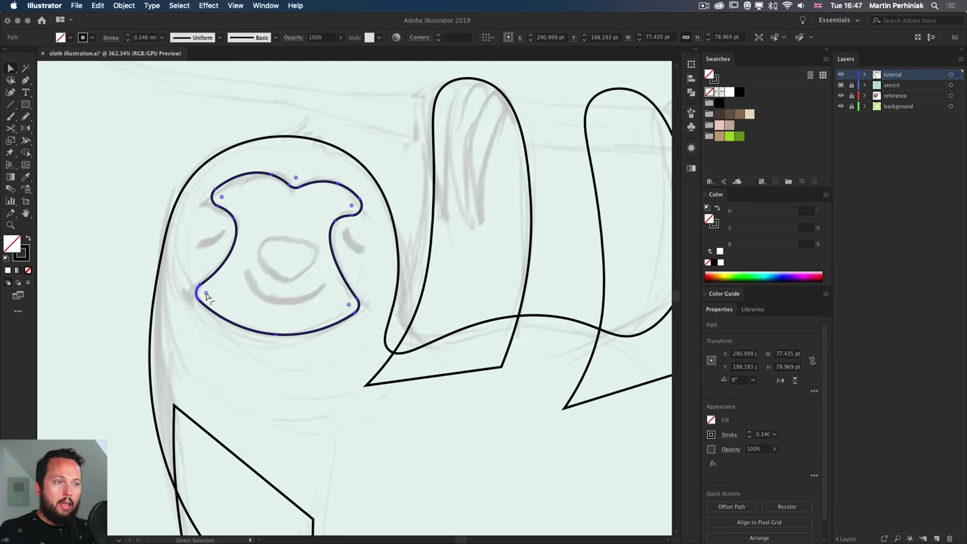
mouse_move(205, 294)
mouse_down()
mouse_move(216, 288)
mouse_move(220, 297)
mouse_move(166, 301)
mouse_move(208, 296)
mouse_up()
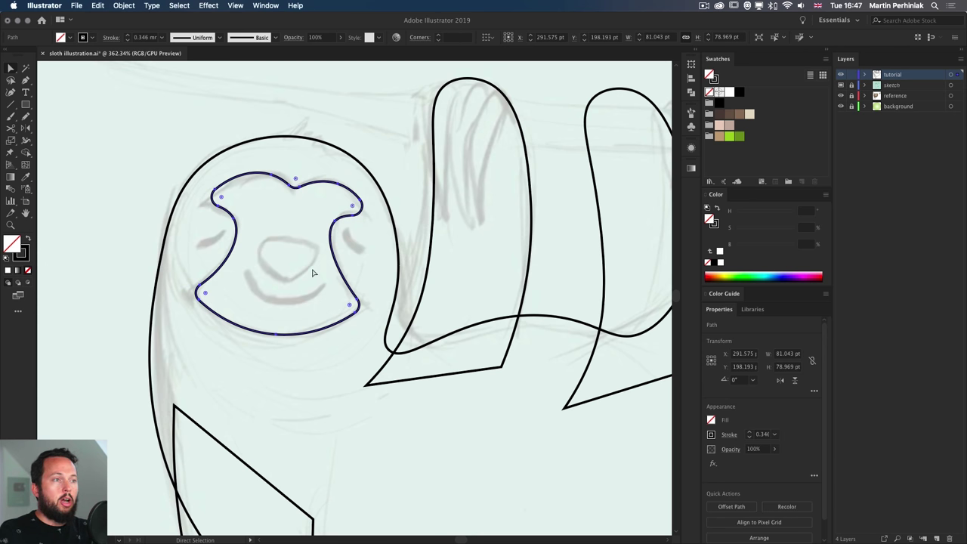
key(shift+grave)
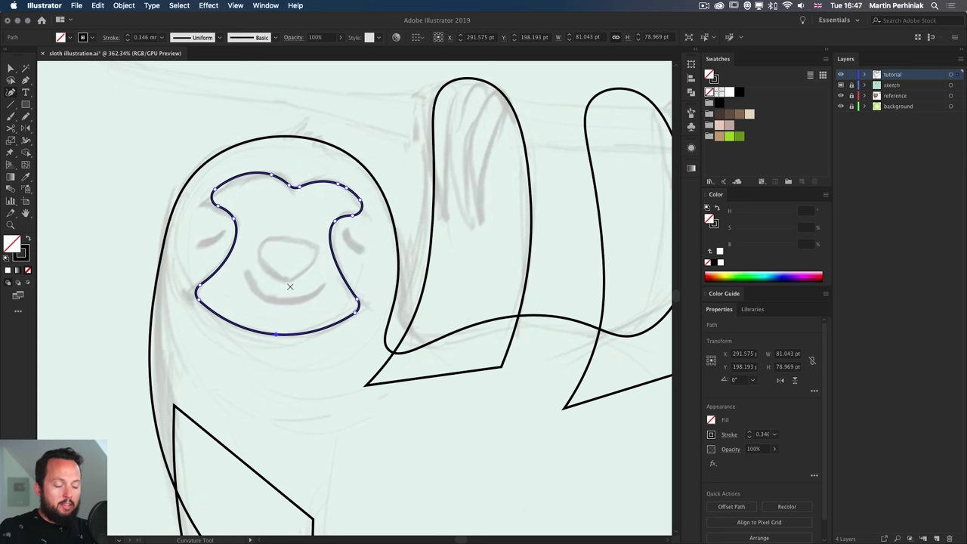
key(super+z)
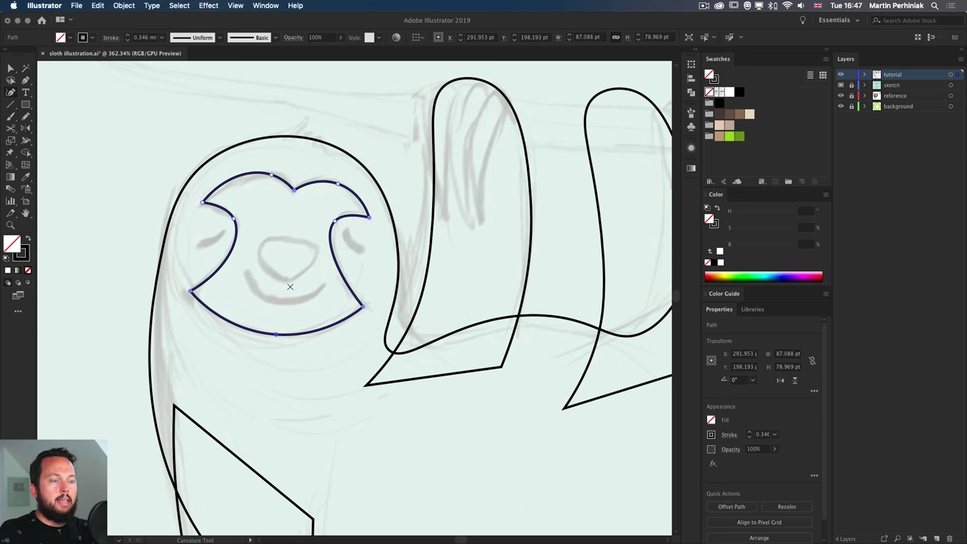
key(v)
click(312, 398)
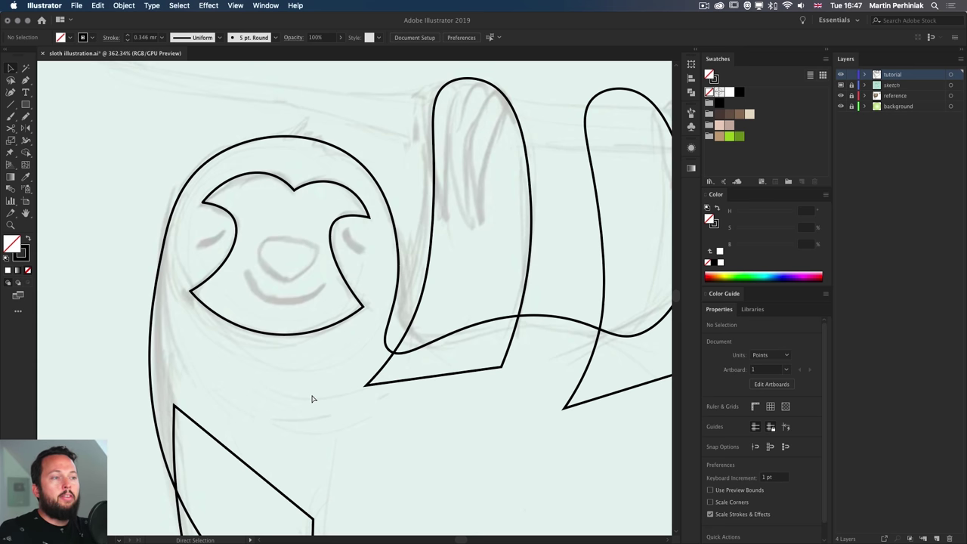
Convert the left-side elbow anchor of the long hanging arm into a corner with the Curvature tool, and deselect the arm
key(super+0)
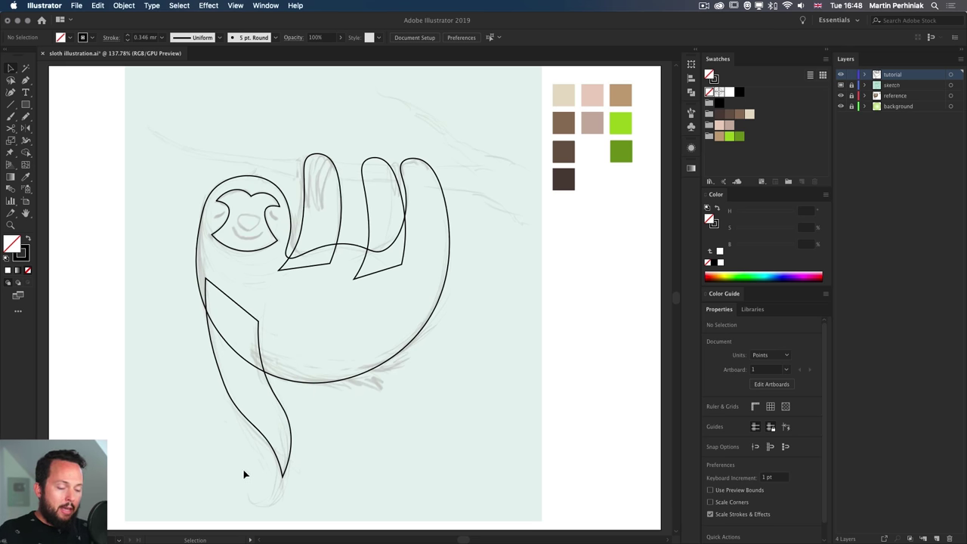
key(z)
drag(231, 424, 284, 425)
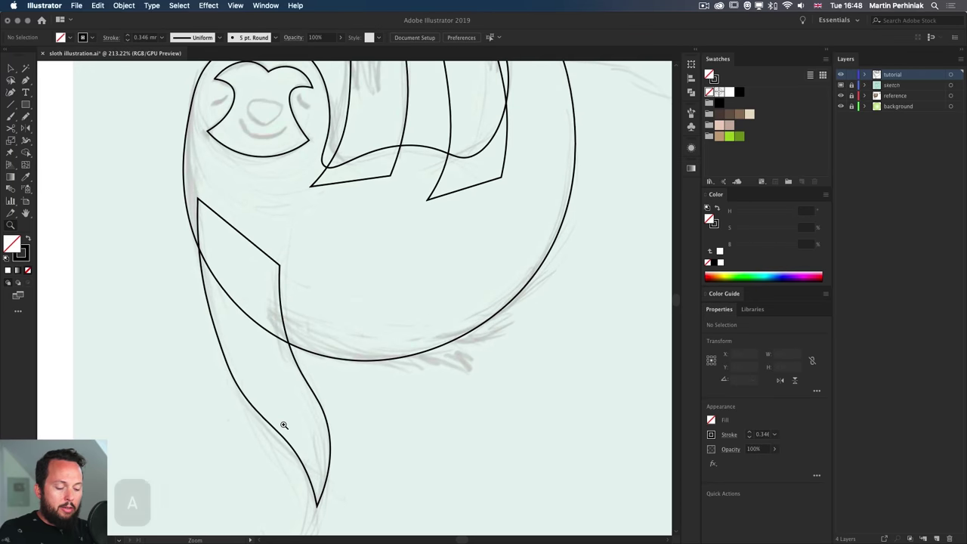
key(shift+grave)
click(255, 414)
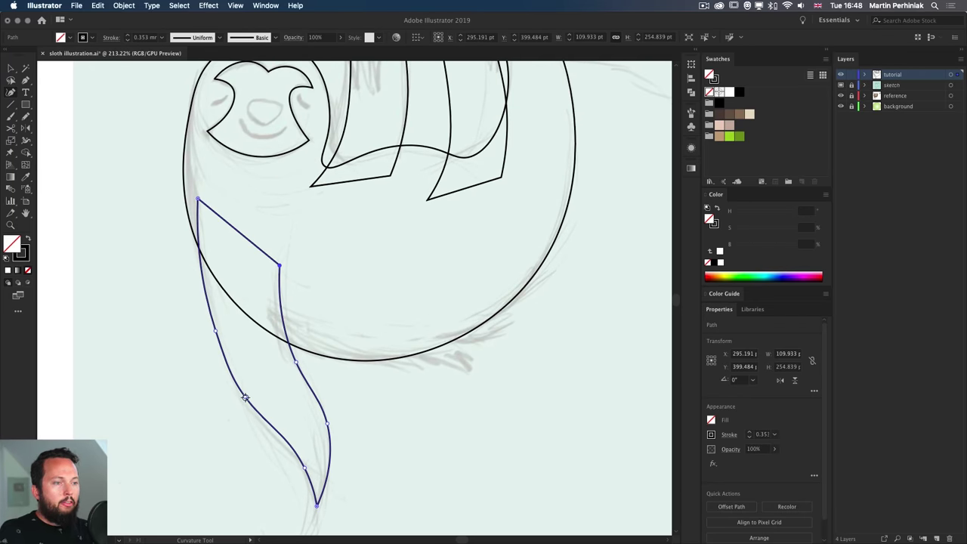
double_click(245, 397)
key(v)
scroll(390, 417, down, 1)
click(391, 417)
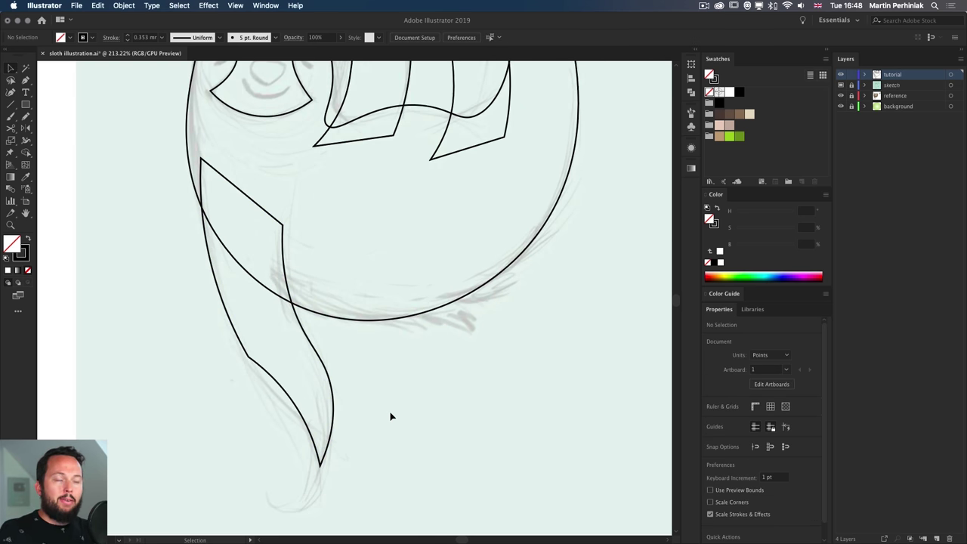
Compare the hanging arm with a smooth and a sharp elbow by undoing and redoing the corner, and view the whole artboard
key(super+z)
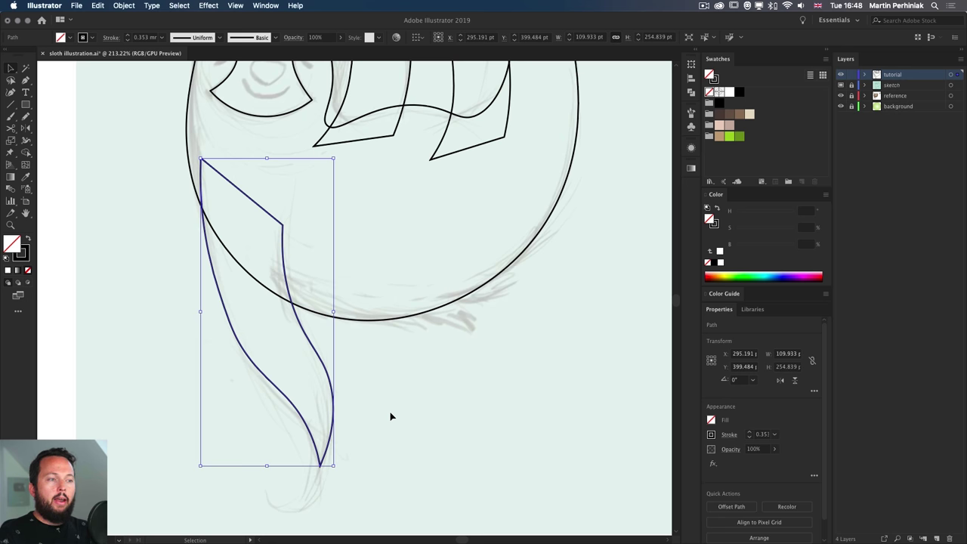
key(super+shift+z)
click(429, 380)
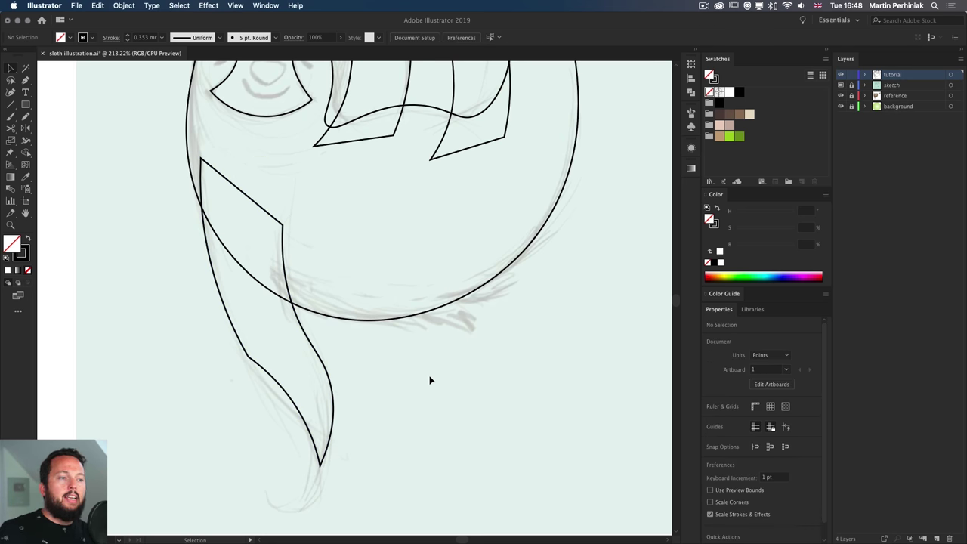
key(super+0)
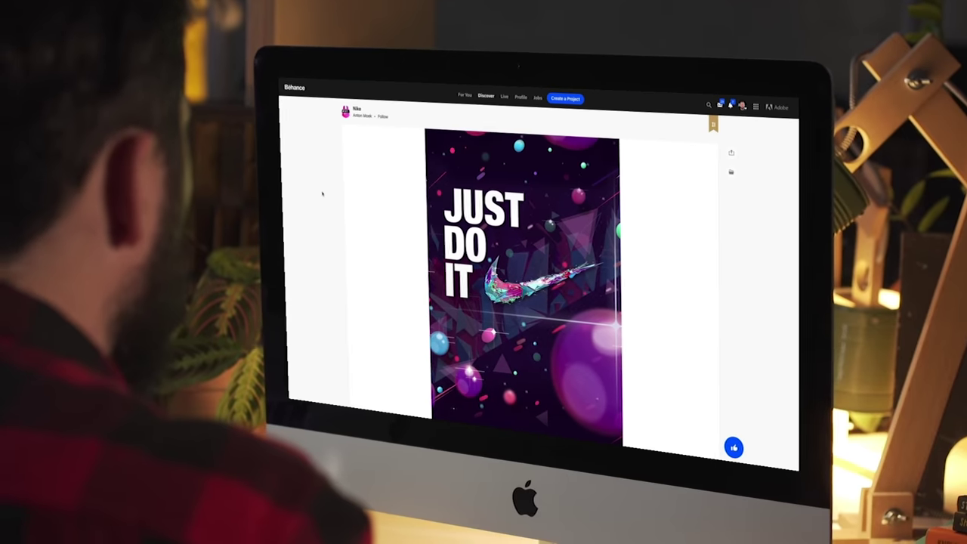
scroll(322, 193, down, 5)
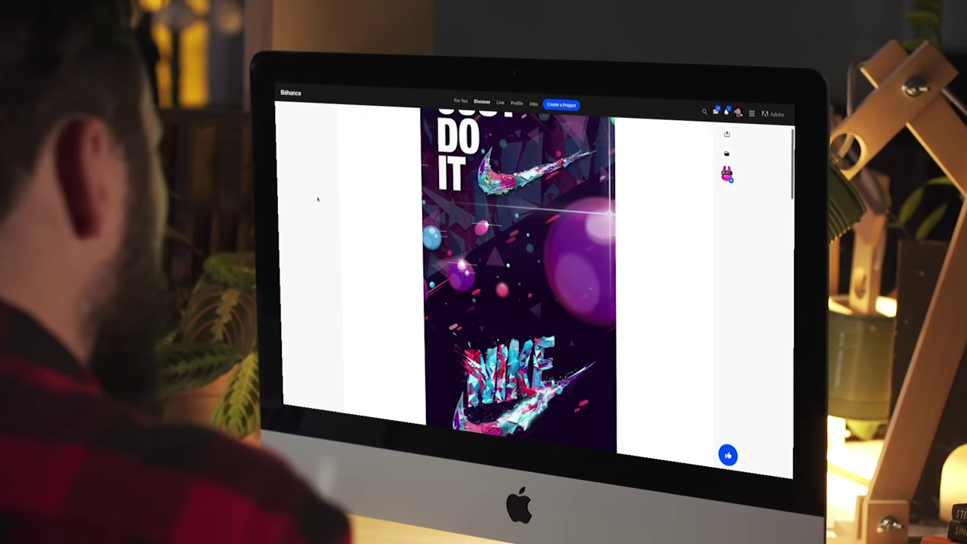
scroll(318, 199, down, 1)
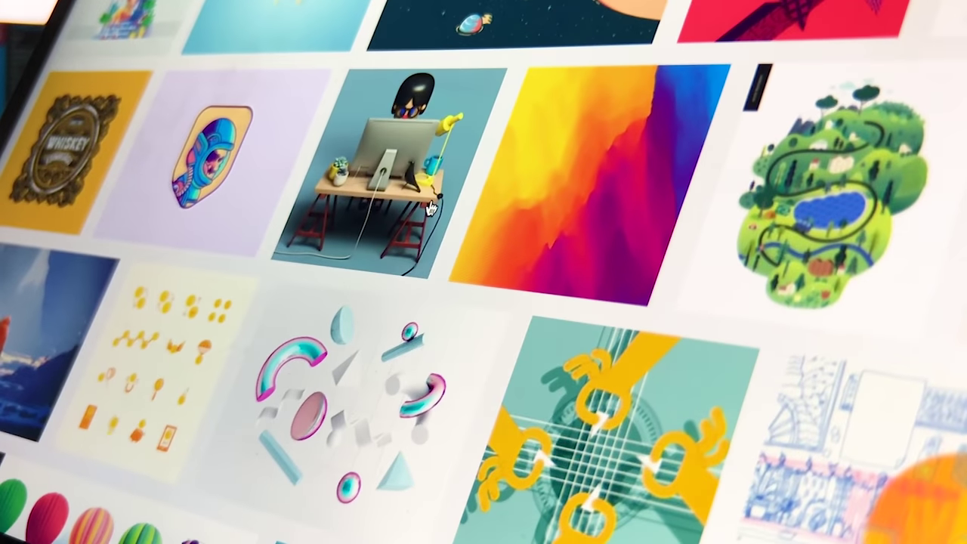
scroll(429, 208, down, 5)
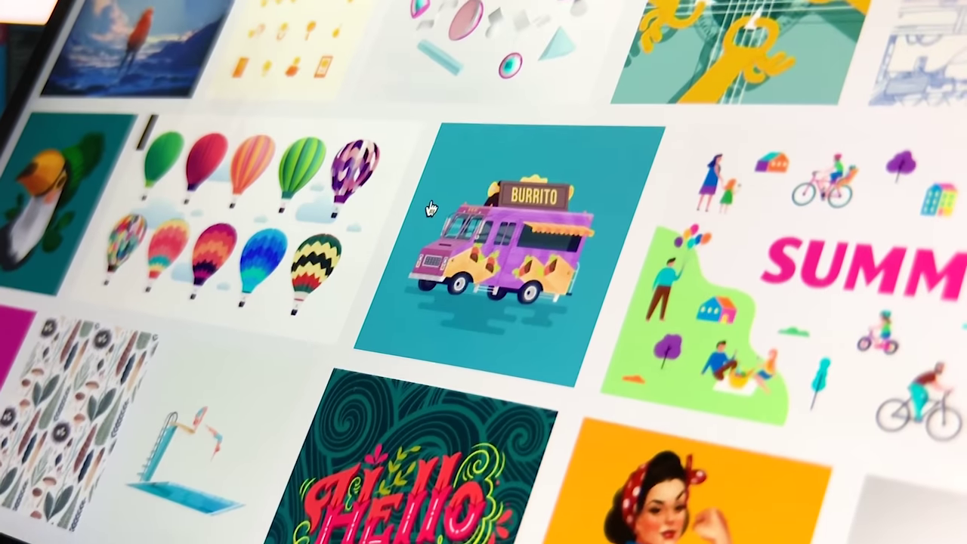
scroll(431, 209, down, 5)
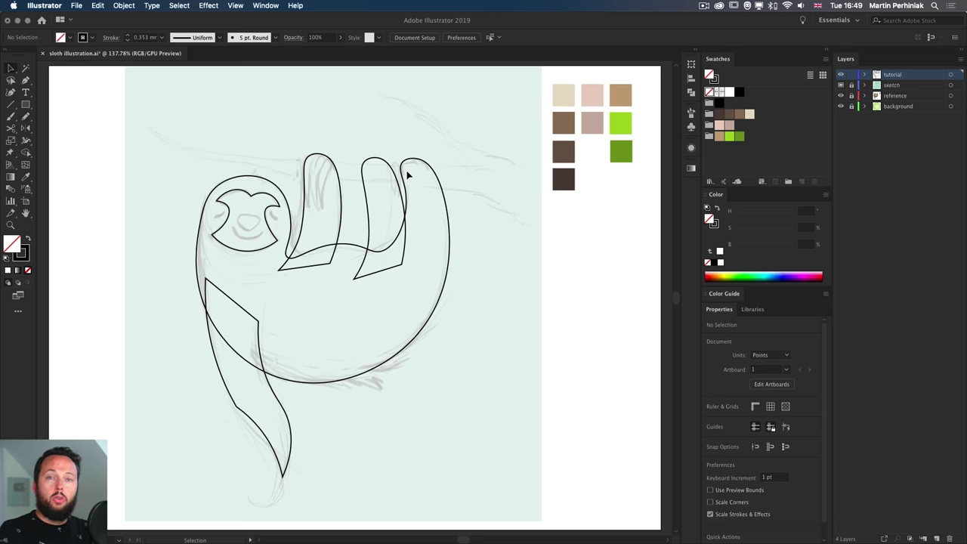
Draw a closed, narrow claw shape beside the raised legs with the Curvature tool, about 24 by 97 pt, with a pointed lower end
key(shift+grave)
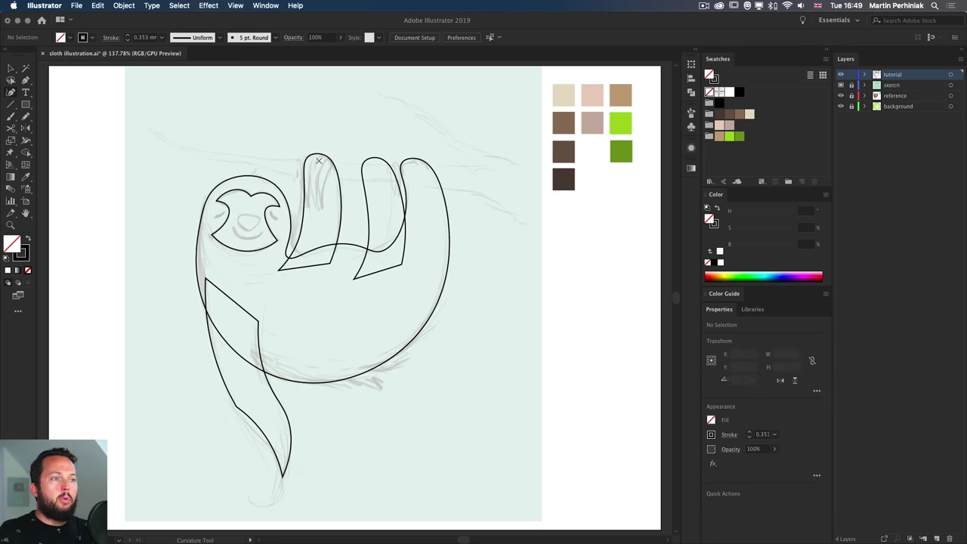
click(470, 148)
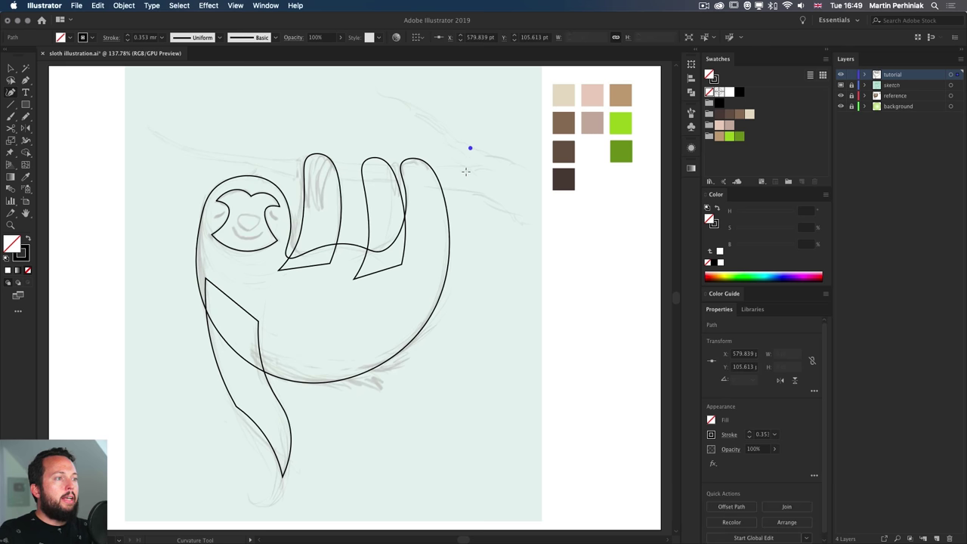
click(466, 179)
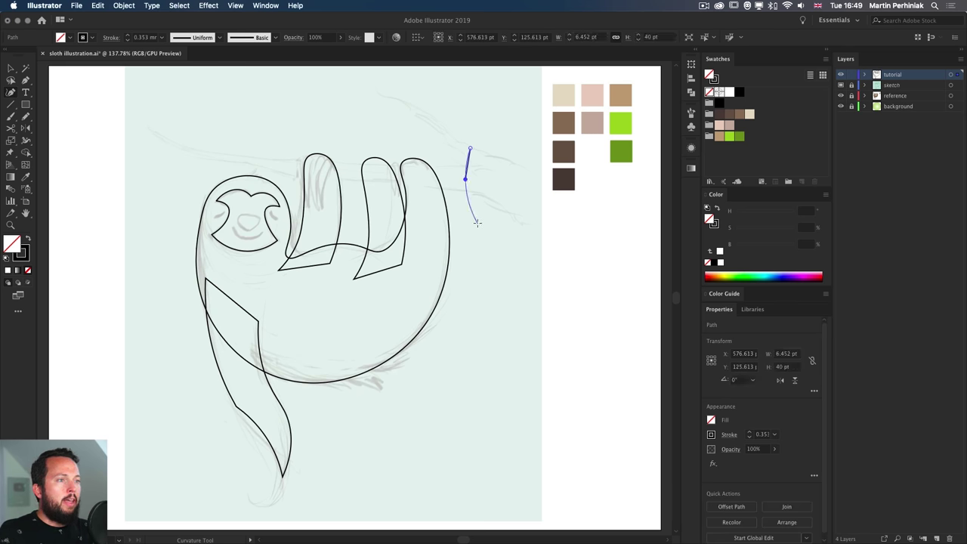
click(477, 222)
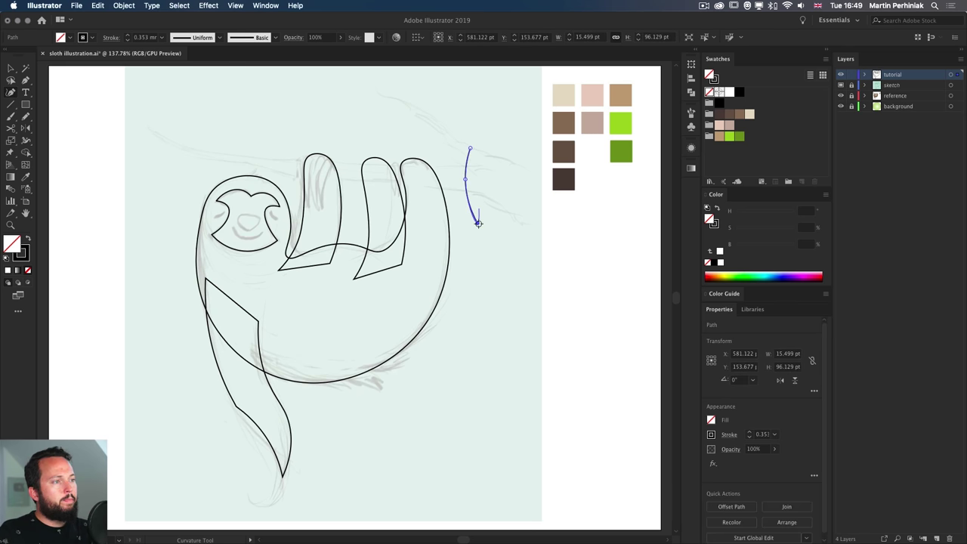
click(482, 149)
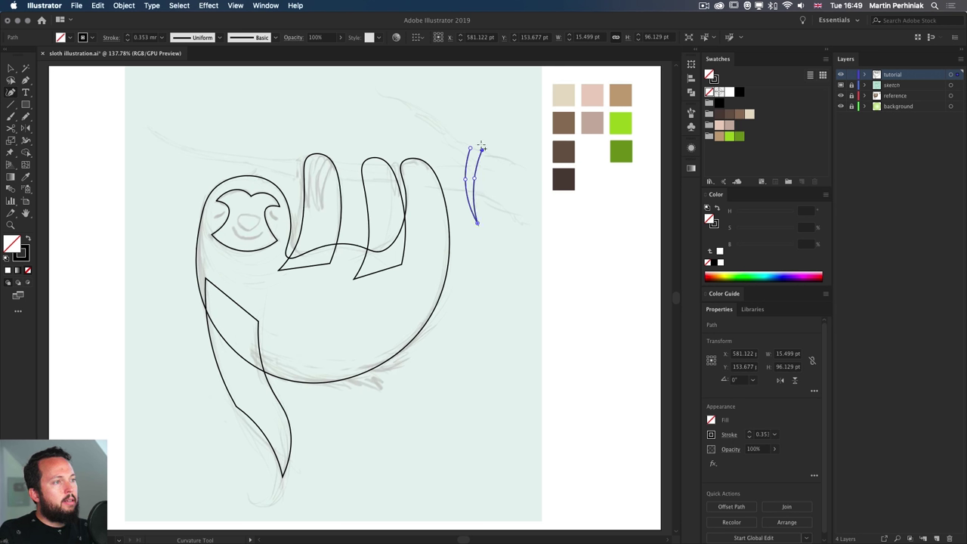
click(471, 146)
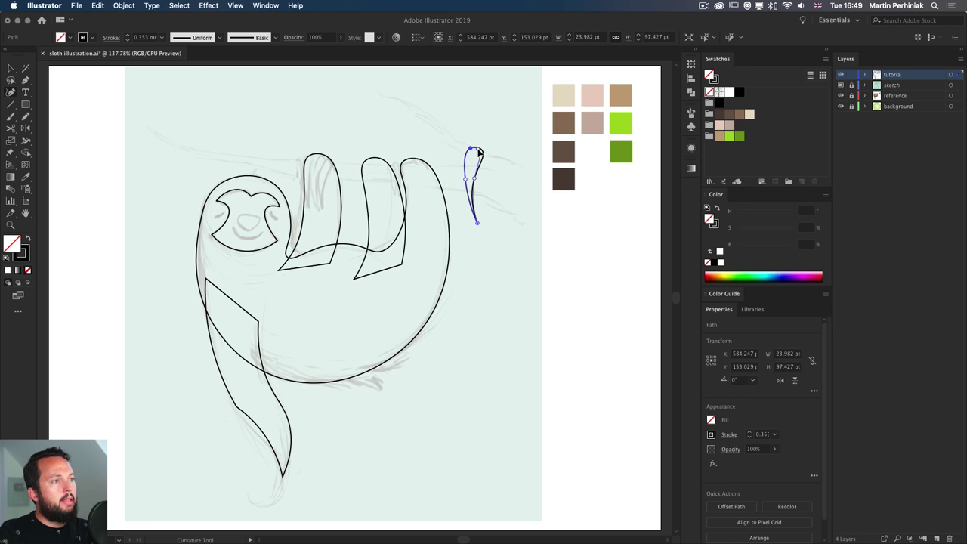
Refine the claw's rounded upper end and the curve on its right side to make it about 19 by 99 pt
click(474, 148)
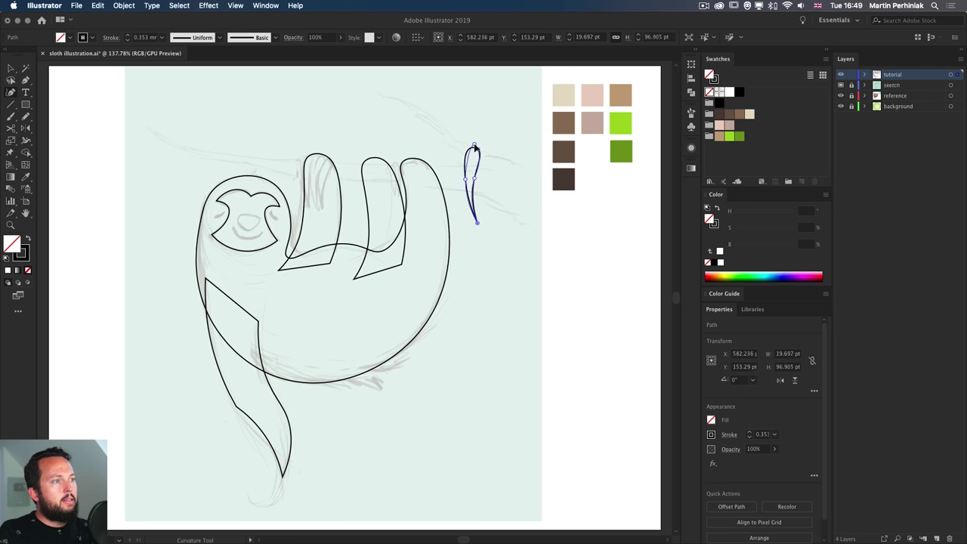
double_click(473, 147)
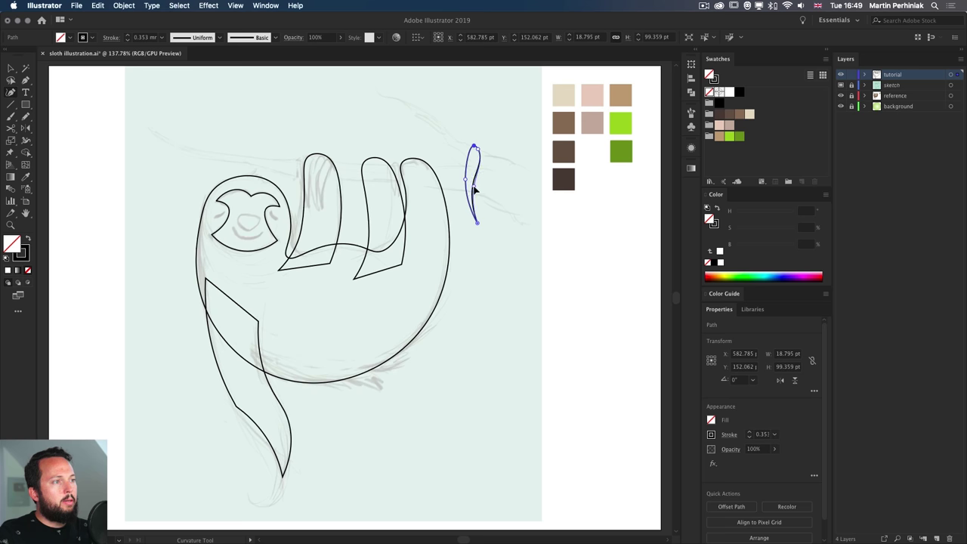
click(474, 185)
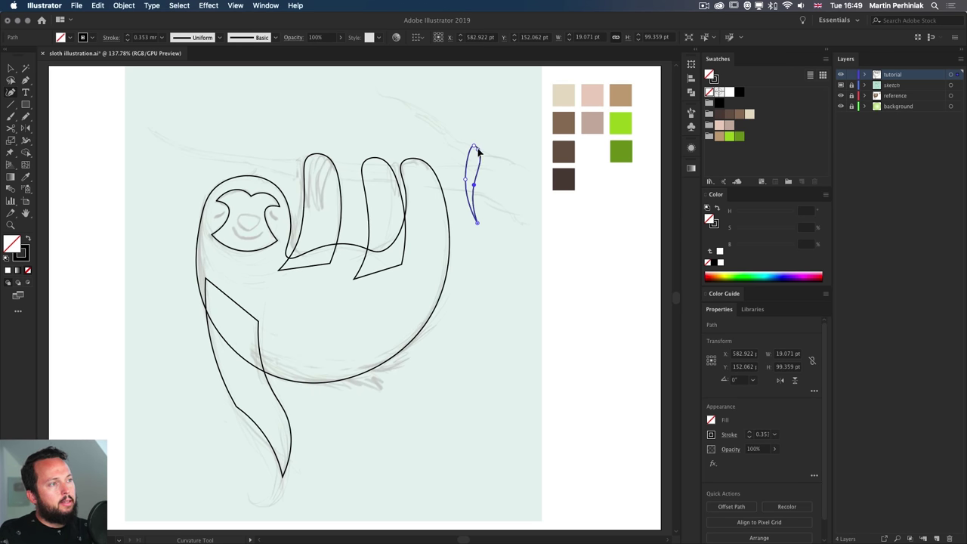
Try to sharpen the claw's rounded end by deleting one of its two top anchors and moving the other sideways
scroll(478, 152, up, 5)
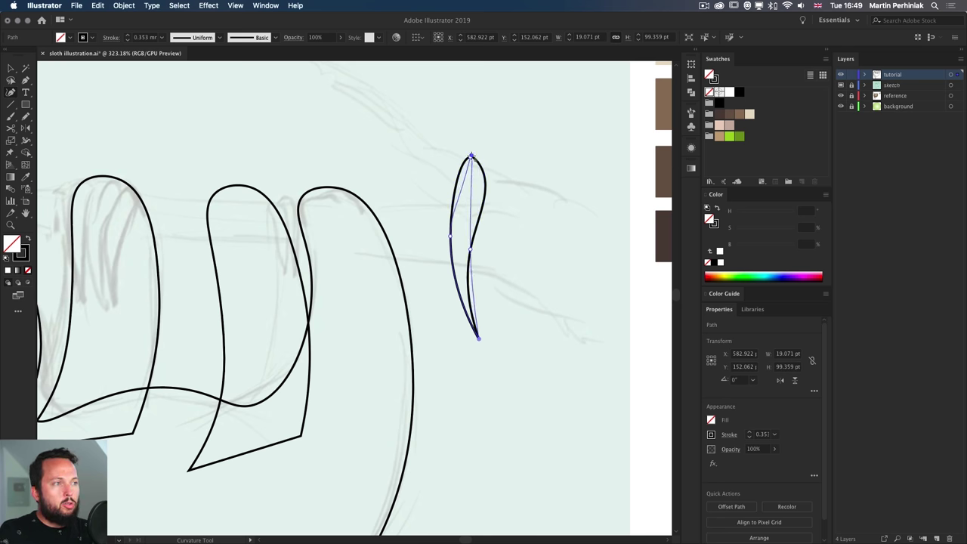
click(471, 159)
key(Delete)
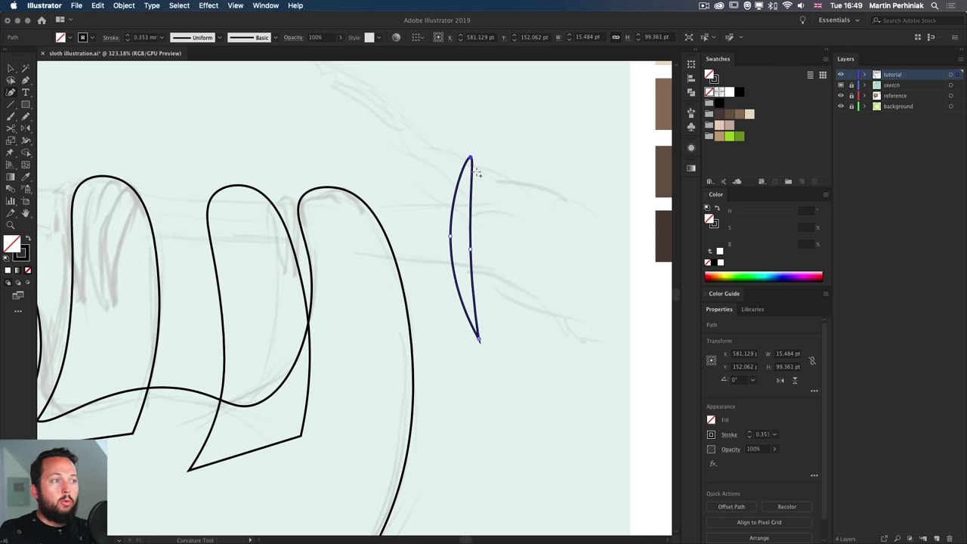
drag(469, 157, 492, 155)
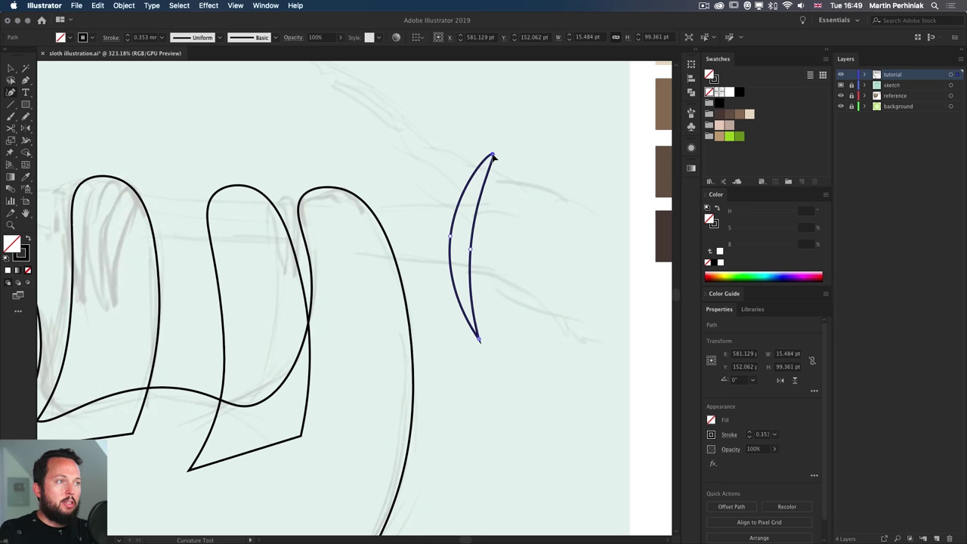
key(super+z)
key(super+z)
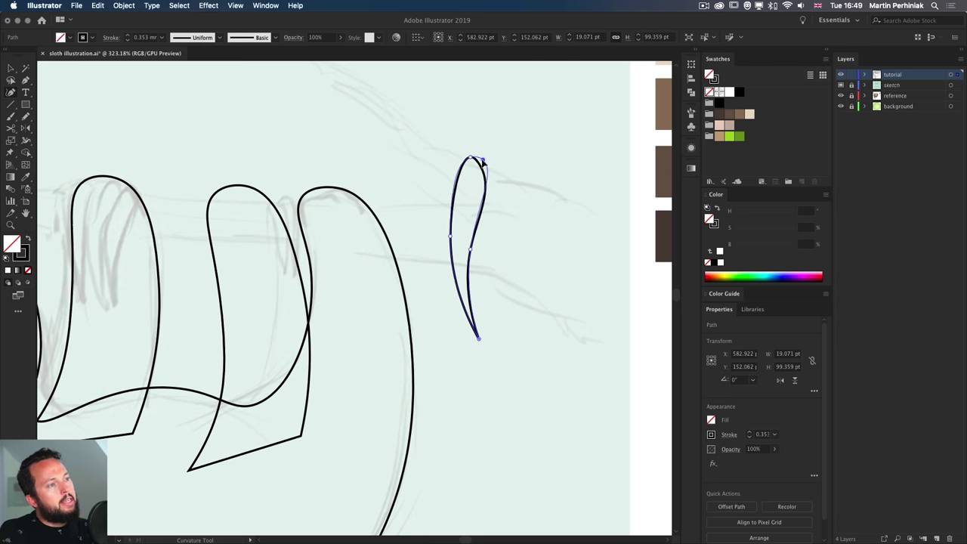
Nudge the second anchor of the claw's rounded upper end to smooth its curve, keeping the shape about 19 by 99 pt
click(480, 160)
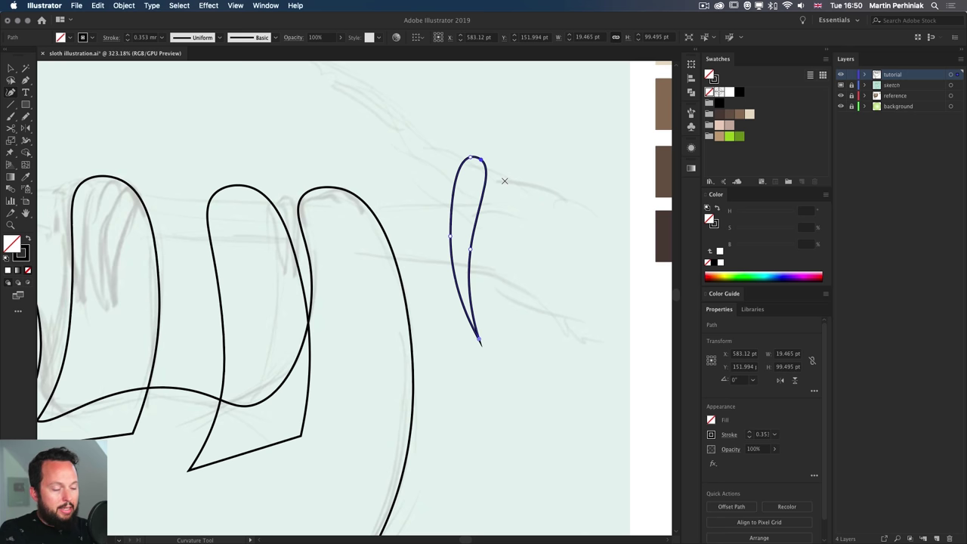
Reshape the claw's rounded upper end, inner curve and pointed tip by moving individual anchors, making it about 20 by 95 pt
key(p)
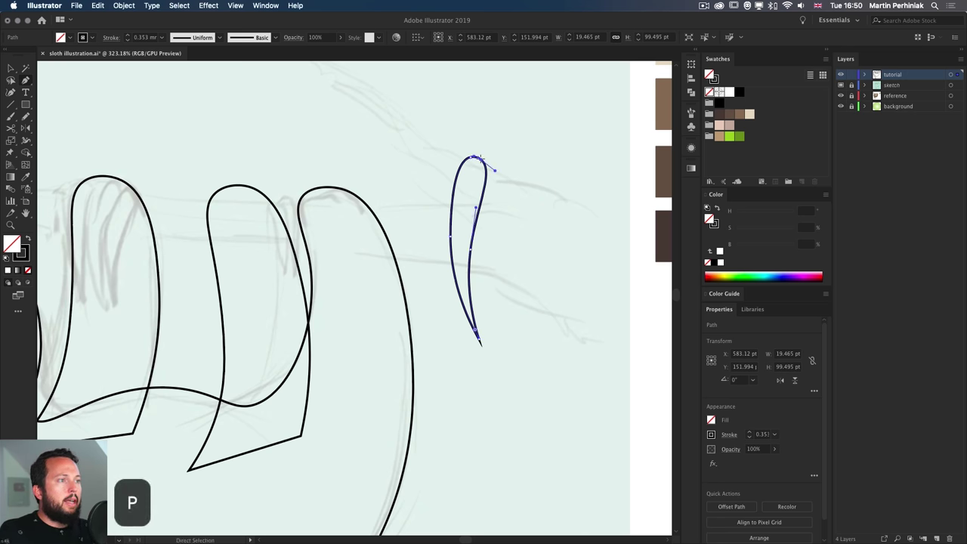
click(481, 161)
drag(481, 161, 460, 164)
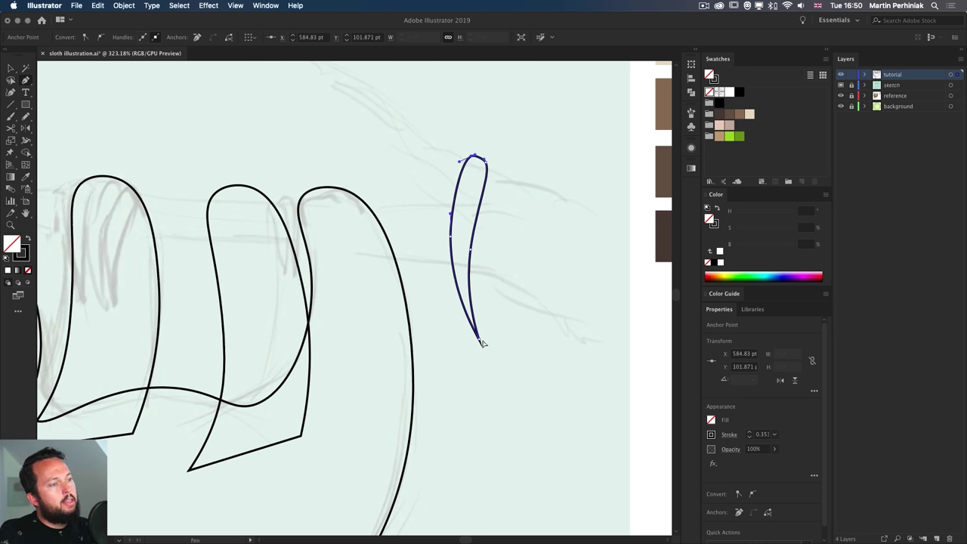
drag(480, 341, 476, 334)
drag(471, 253, 479, 247)
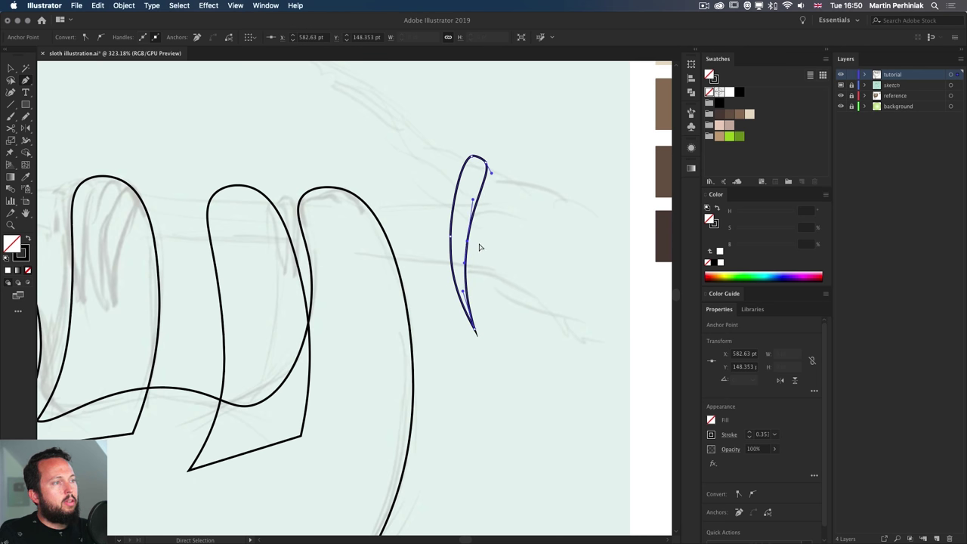
super+click(522, 212)
click(476, 161)
click(476, 159)
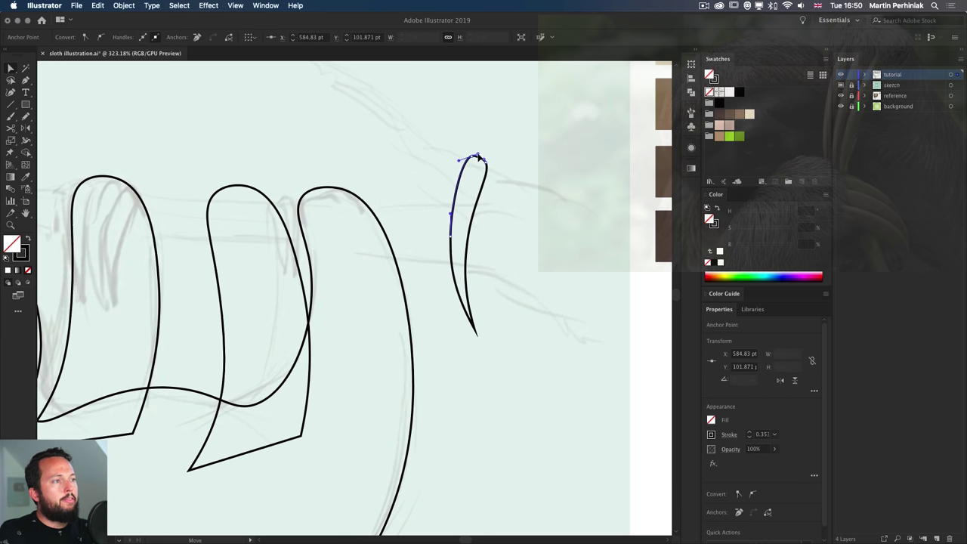
super+click(463, 186)
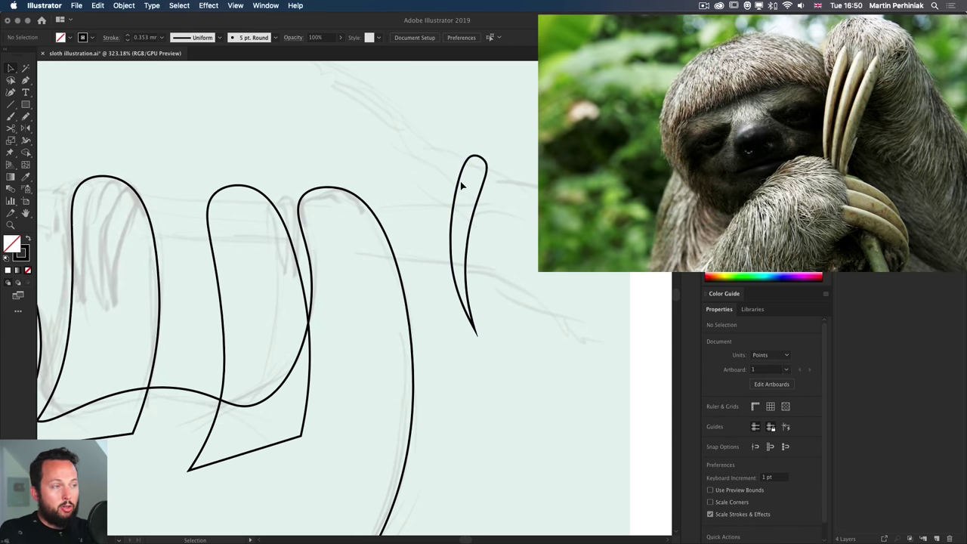
Move the finished claw outline onto the raised limb nearest the head
click(476, 205)
key(super+0)
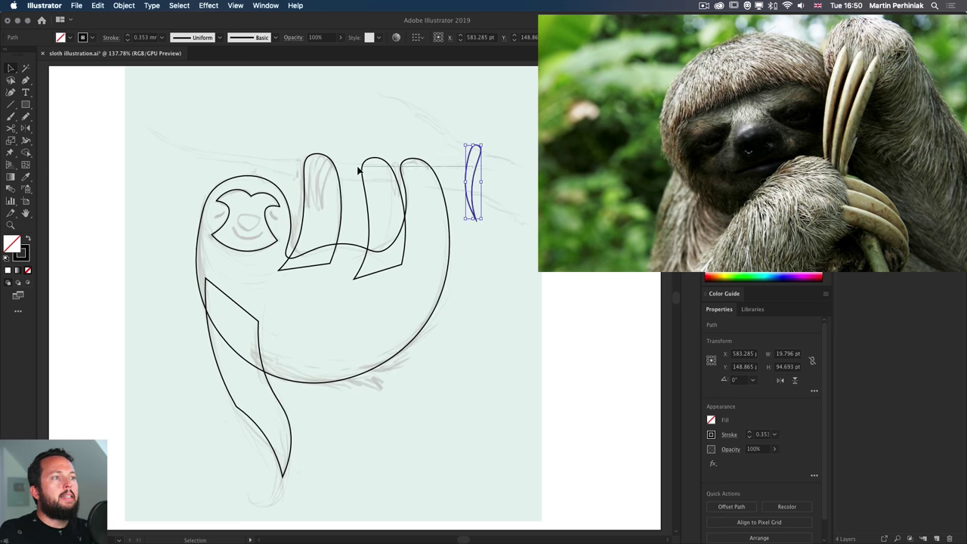
drag(462, 160, 447, 142)
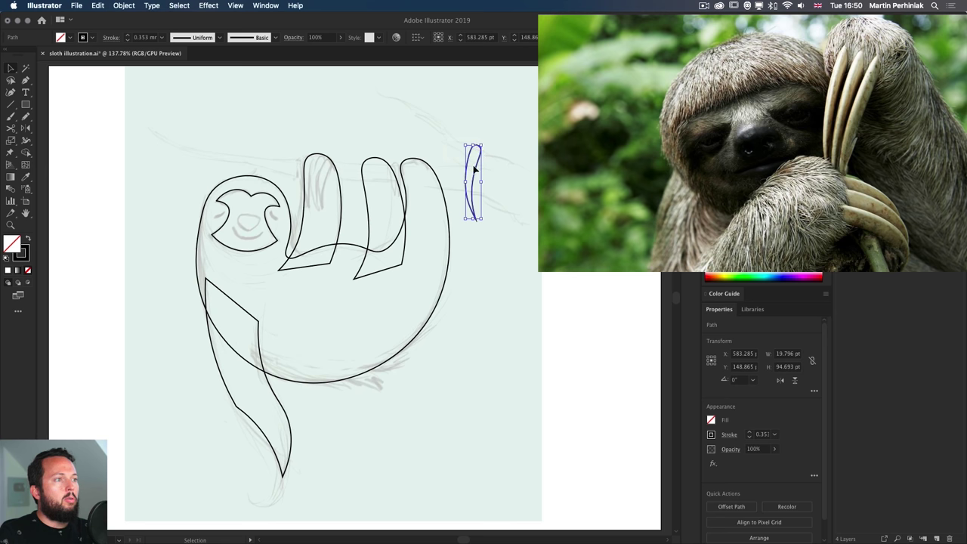
drag(477, 175, 330, 187)
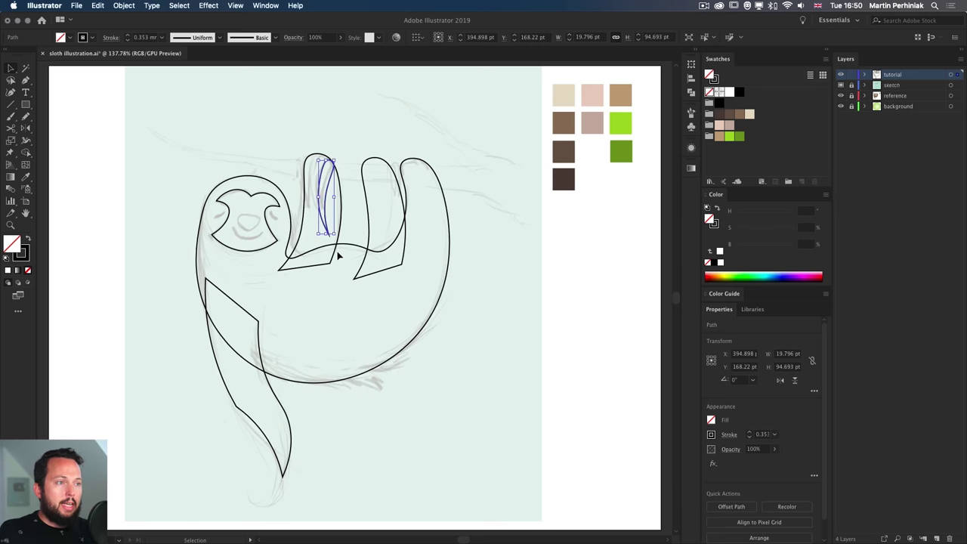
Swap the claw's stroke and fill, and sample the dusty pink-brown palette square as its fill with the Eyedropper
key(shift+x)
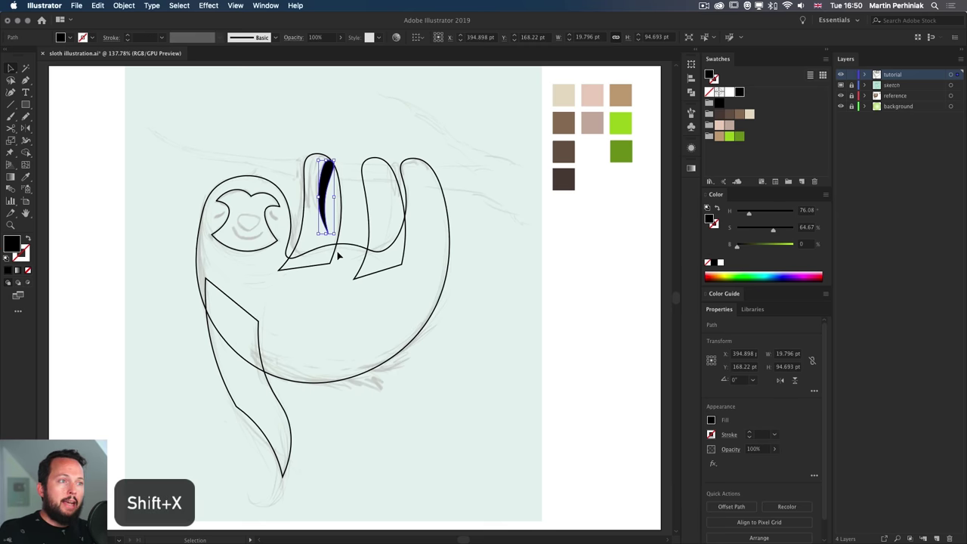
click(357, 139)
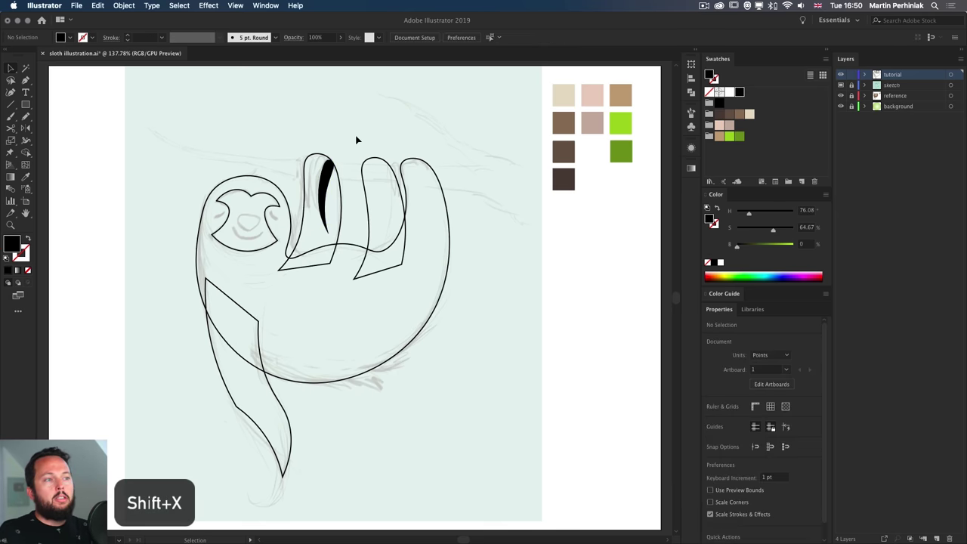
click(325, 185)
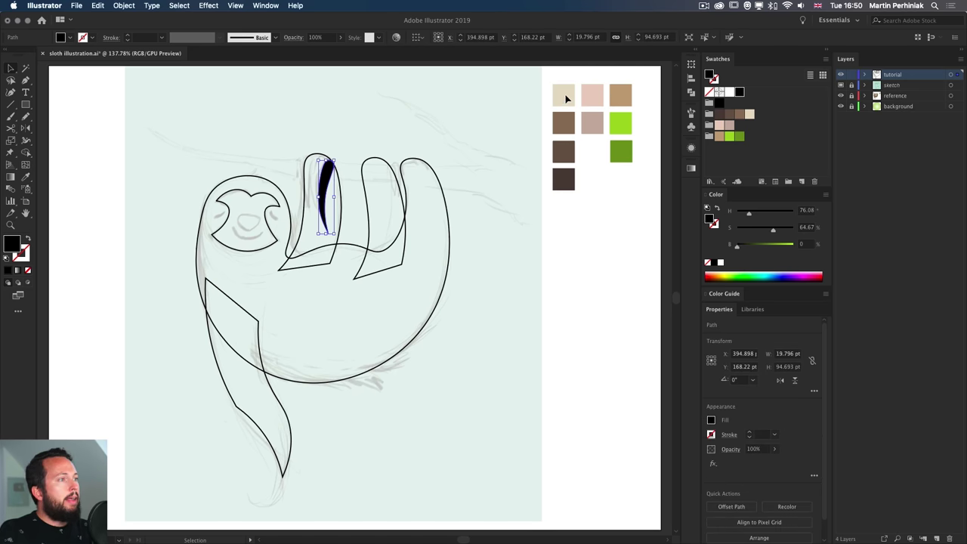
key(i)
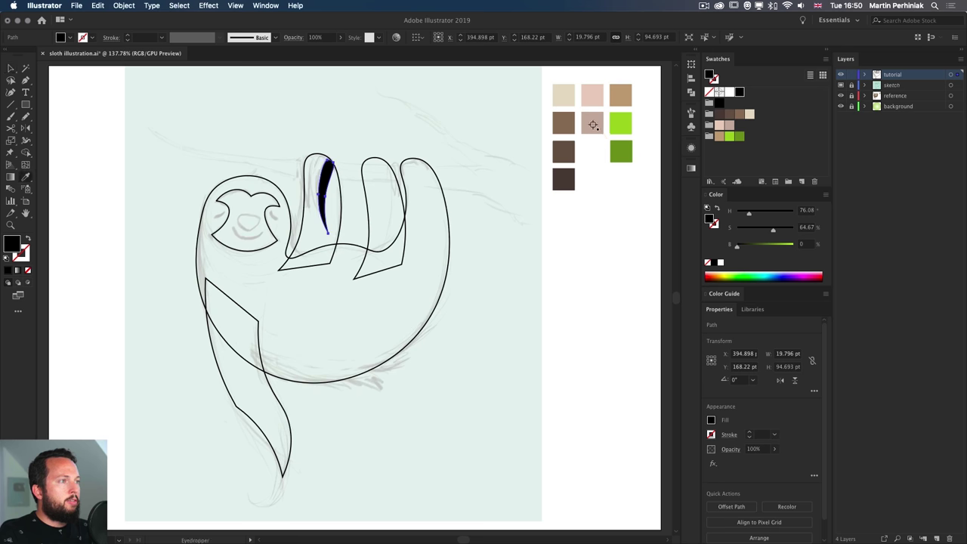
click(591, 124)
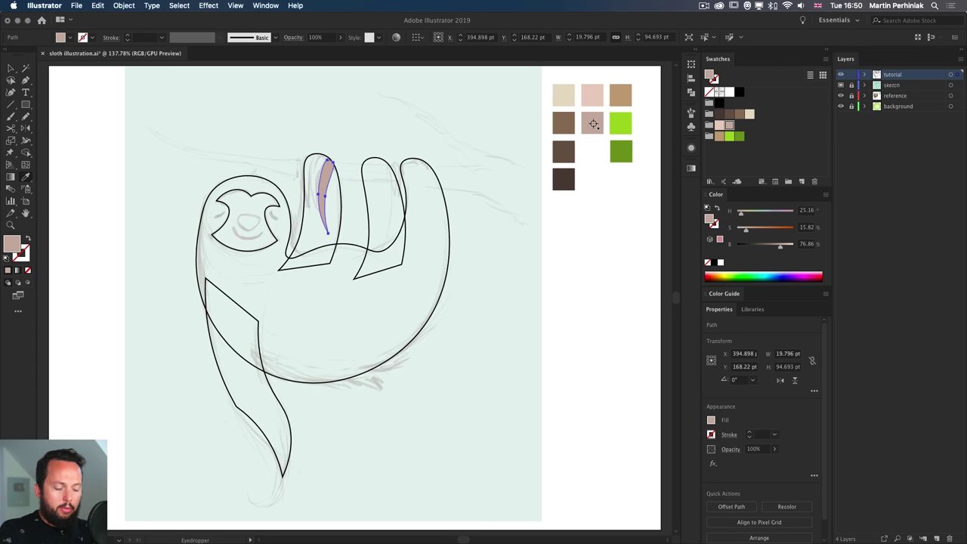
key(v)
click(339, 106)
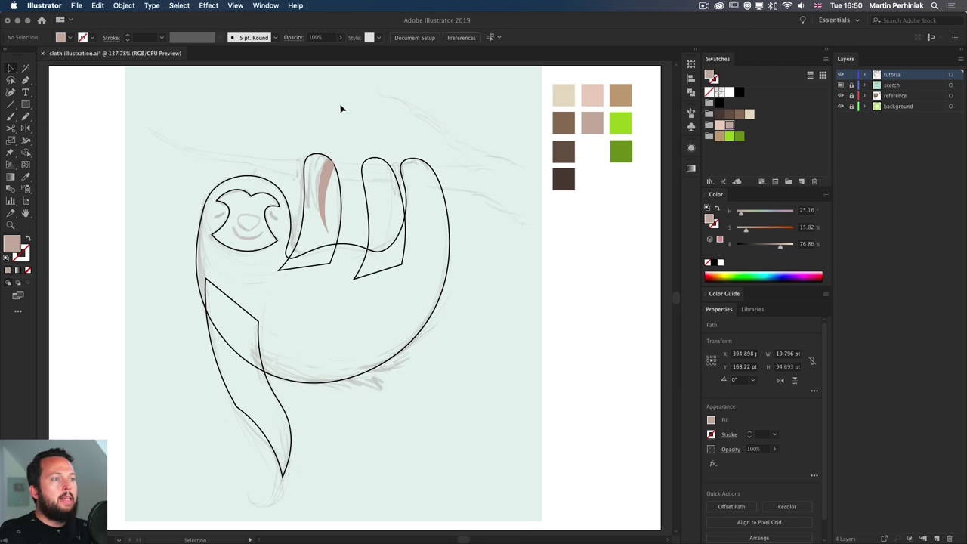
Shrink the claw to about 16 by 66 pt, tilt it slightly and fit it inside the raised limb's upper right edge
click(326, 185)
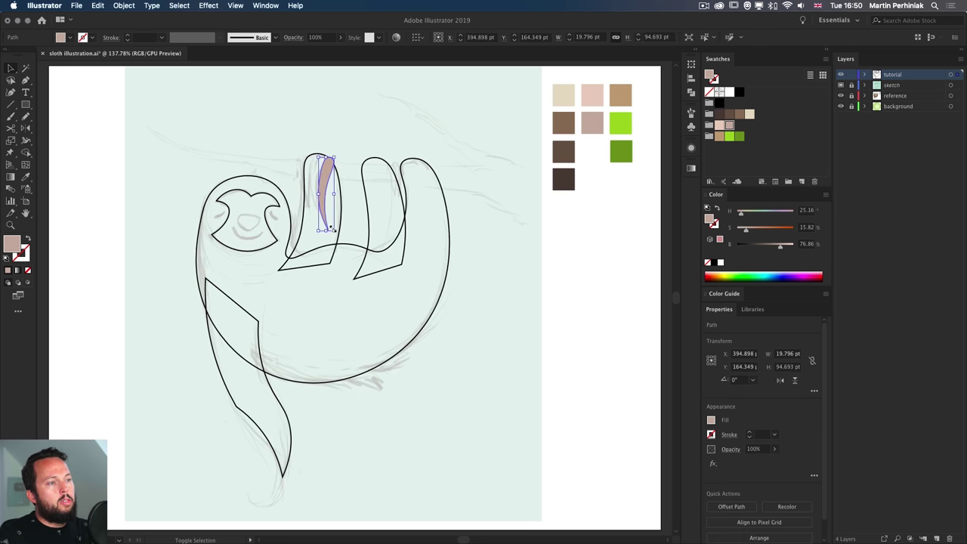
drag(330, 221, 327, 204)
scroll(310, 171, up, 3)
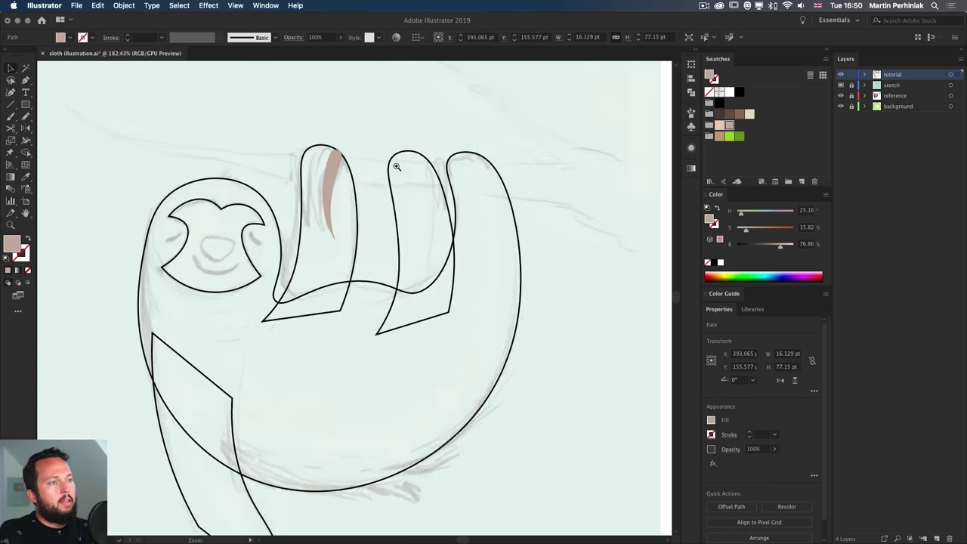
mouse_move(353, 174)
mouse_down()
mouse_move(410, 179)
mouse_move(362, 167)
mouse_move(408, 162)
mouse_move(354, 175)
mouse_up()
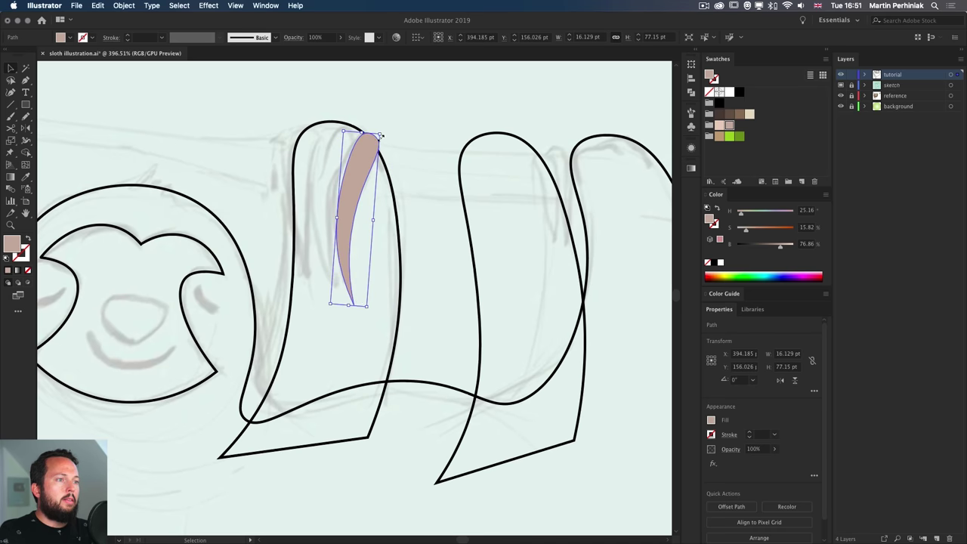
drag(367, 305, 362, 299)
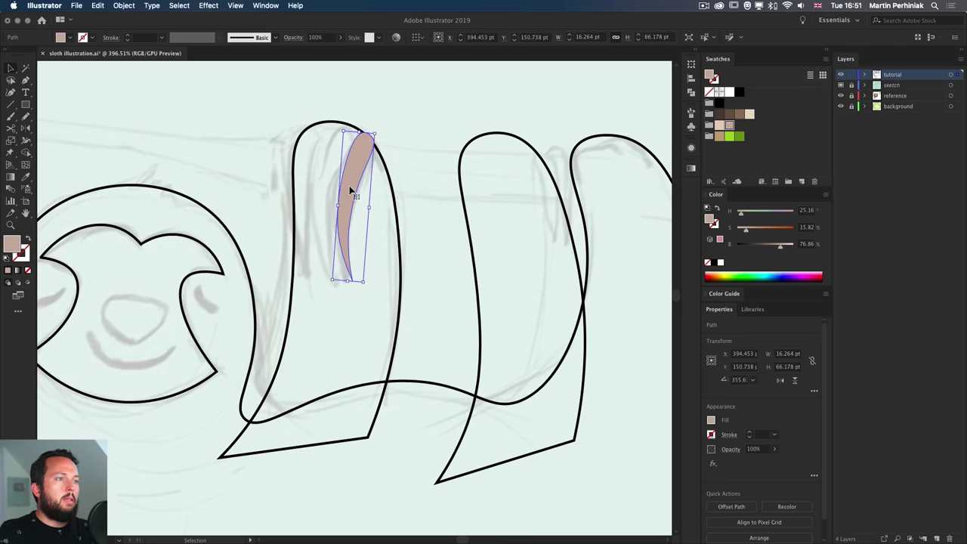
Duplicate the claw twice to form three side-by-side claws across the raised limb, the middle one about 71 pt tall
key(ctrl+z)
drag(360, 177, 360, 151)
click(425, 115)
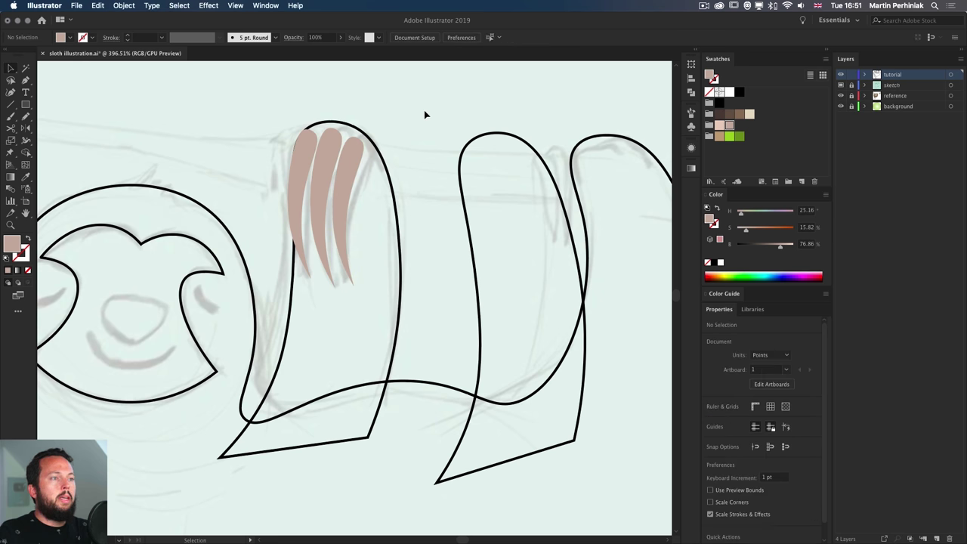
Fill the middle claw with the lighter pink swatch
click(323, 165)
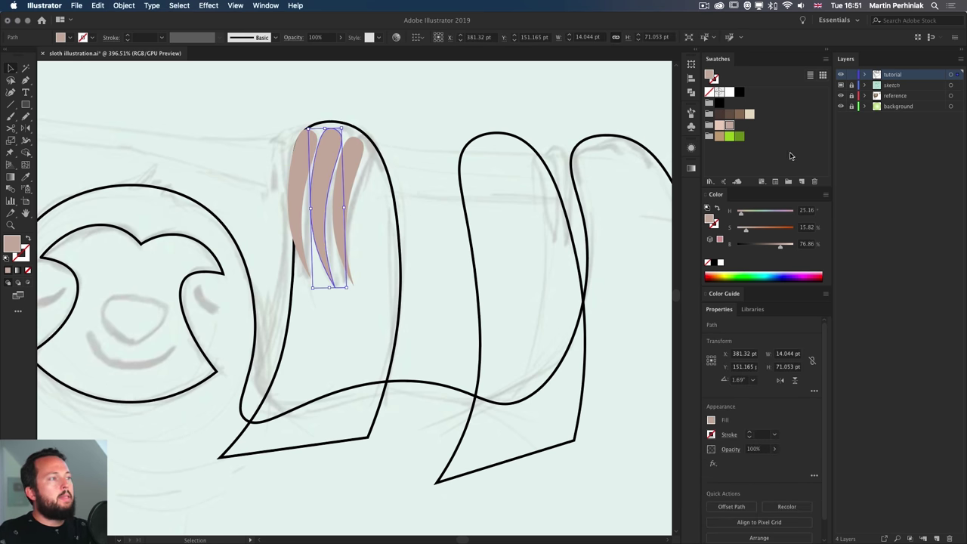
click(720, 127)
click(449, 184)
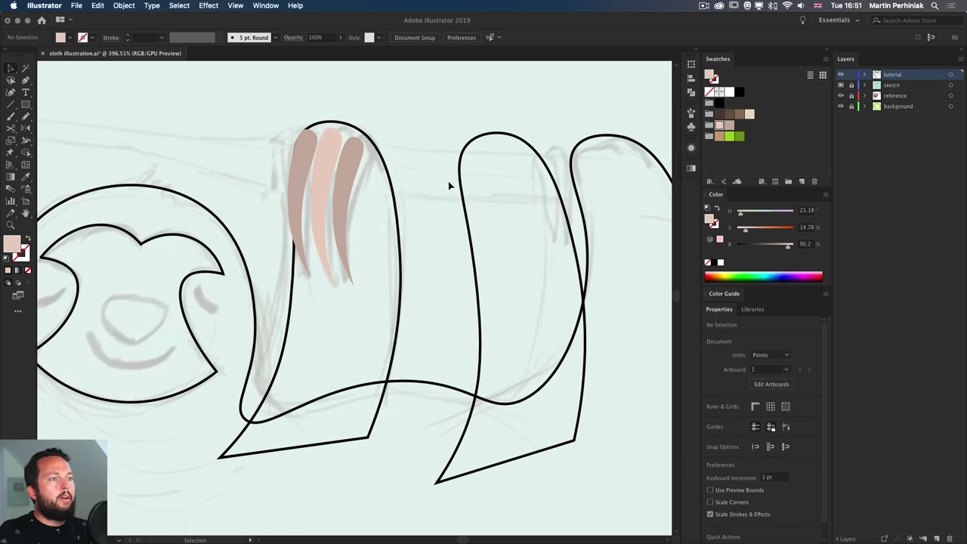
Group the three claws on the first raised limb
key(shift+grave)
key(v)
scroll(448, 206, down, 5)
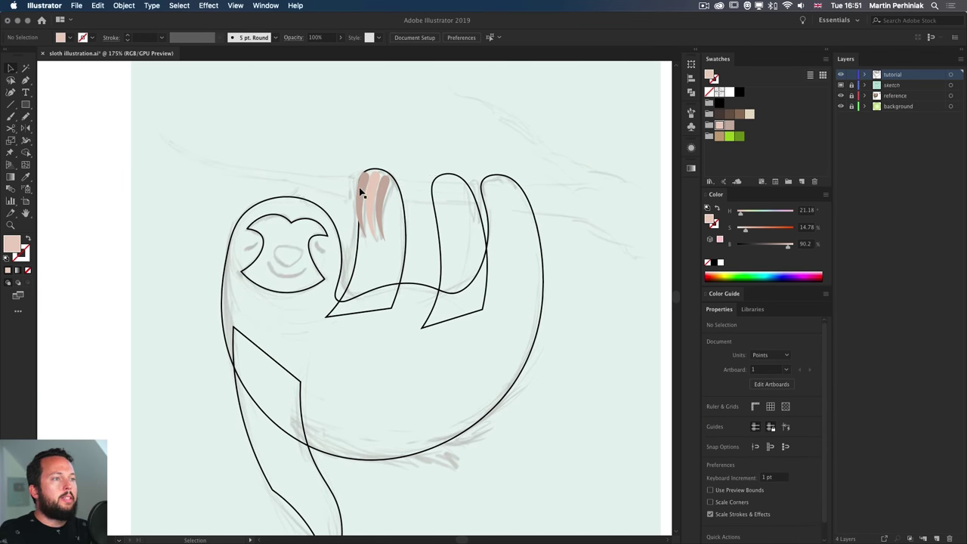
click(381, 195)
shift+click(370, 194)
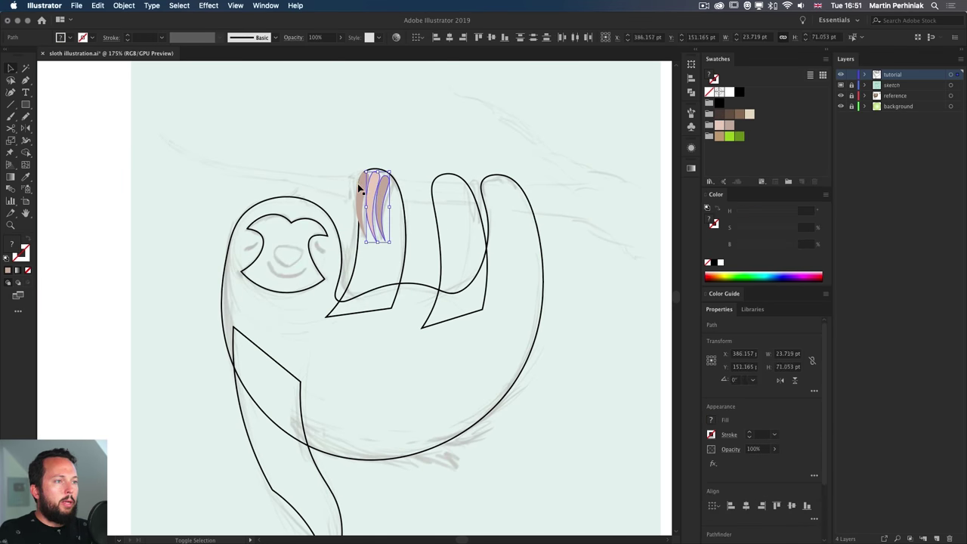
shift+click(362, 187)
key(super+g)
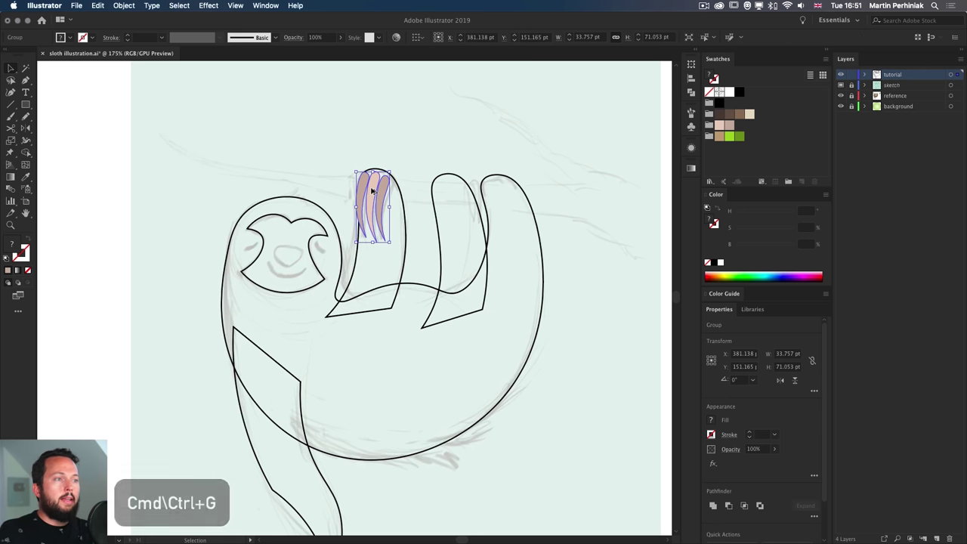
Copy the claw group onto the second raised limb and mirror it with the Reflect tool so the claws curve the other way
drag(374, 191, 456, 194)
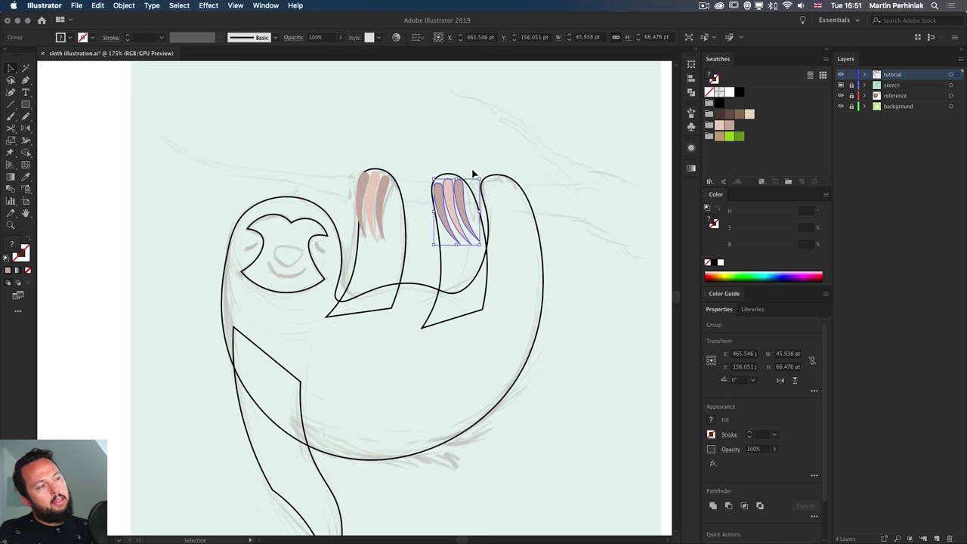
drag(451, 193, 457, 193)
key(o)
drag(455, 193, 490, 186)
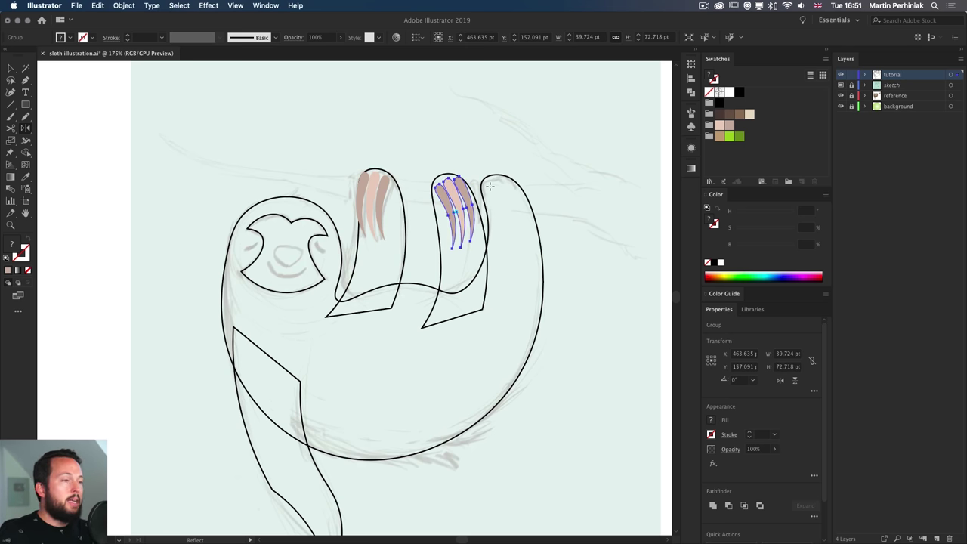
key(0)
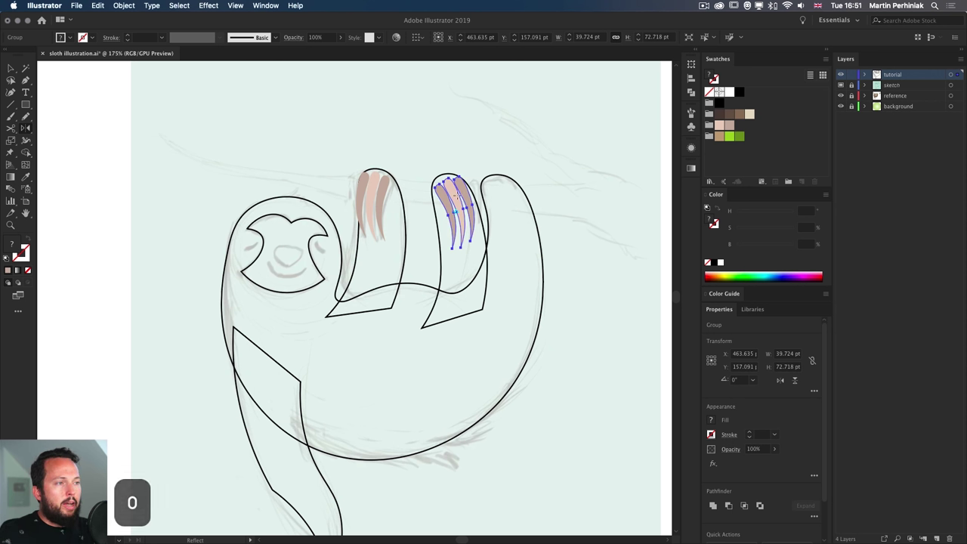
Fine-tune the copied claw group's angle and nudge it left and up to fit the second limb's rounded end
drag(453, 191, 457, 155)
key(v)
key(Left)
key(Left)
key(Up)
key(Left)
key(Left)
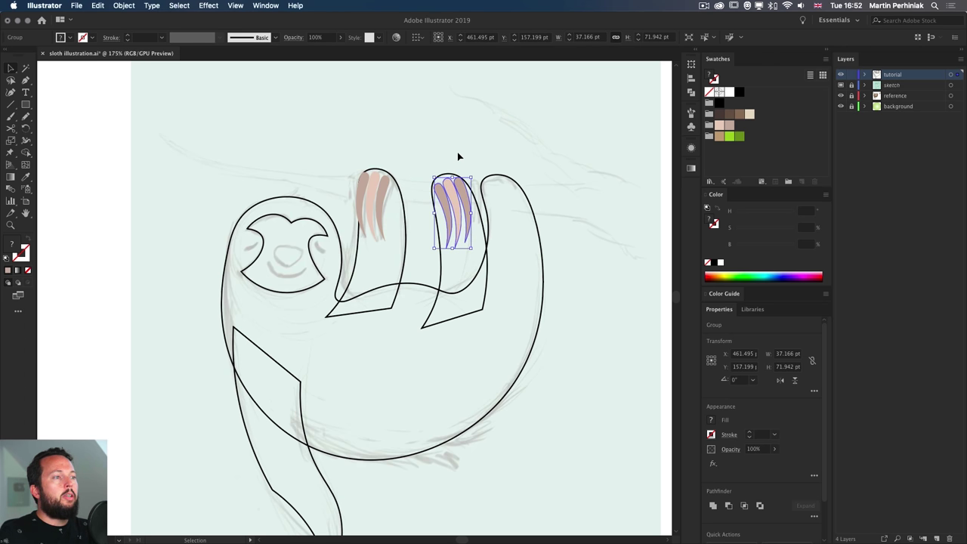
click(464, 153)
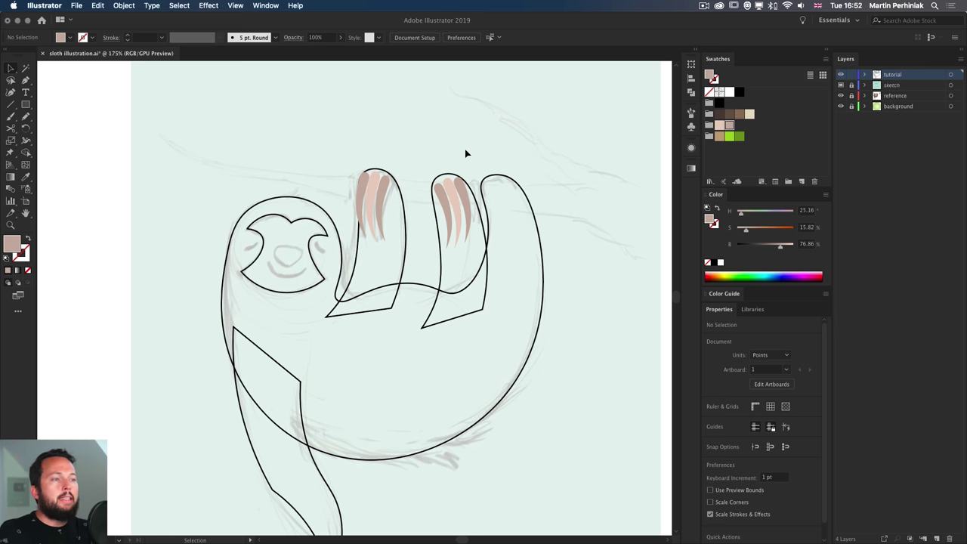
Isolate the first limb's claw group and copy its light pink middle claw
key(super+0)
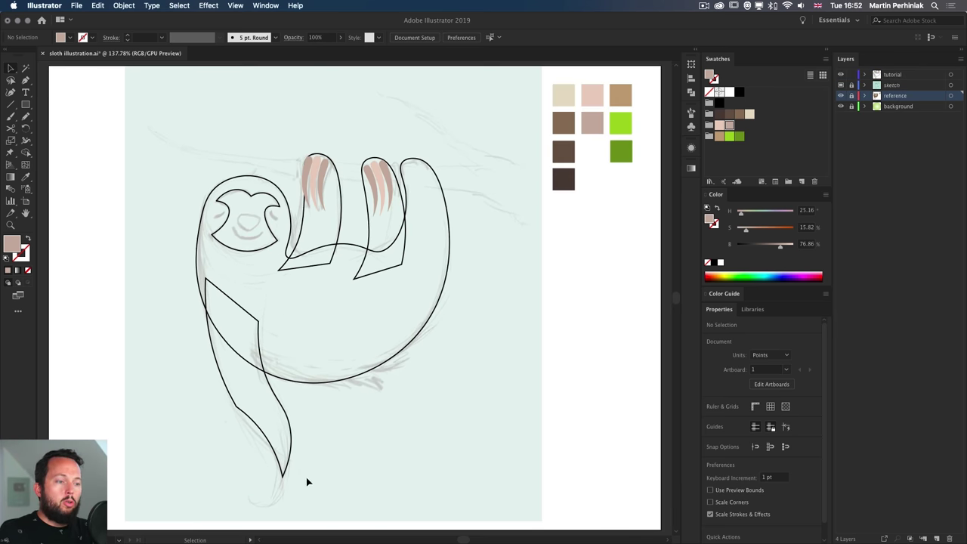
double_click(318, 172)
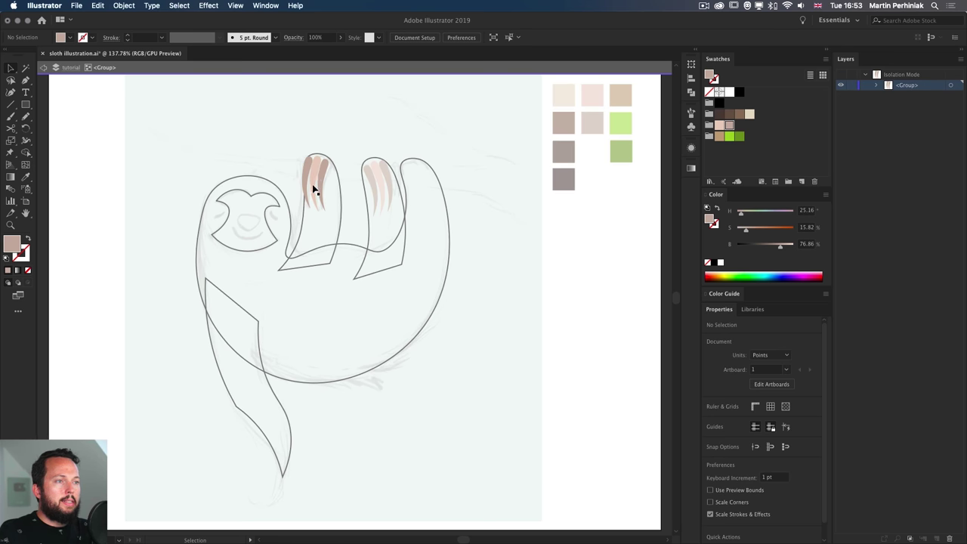
click(318, 176)
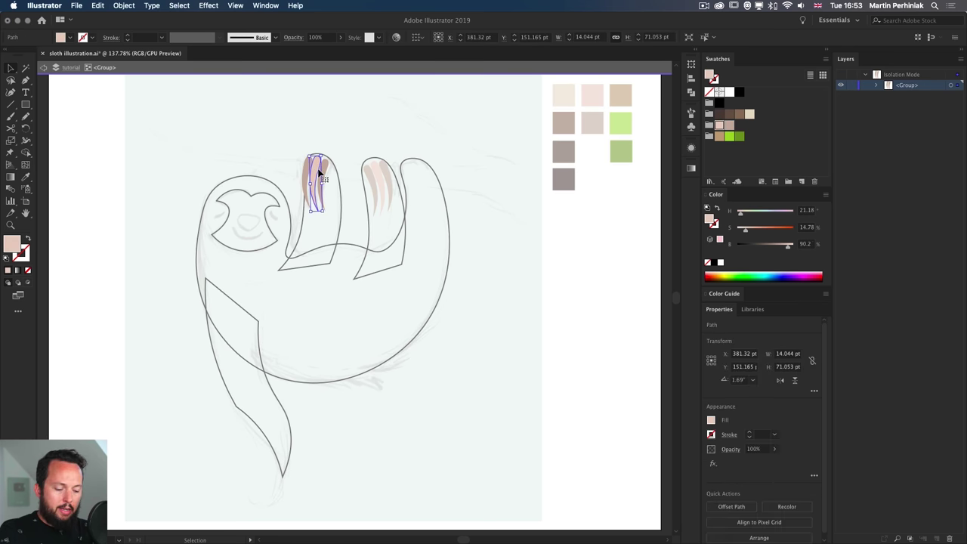
key(Escape)
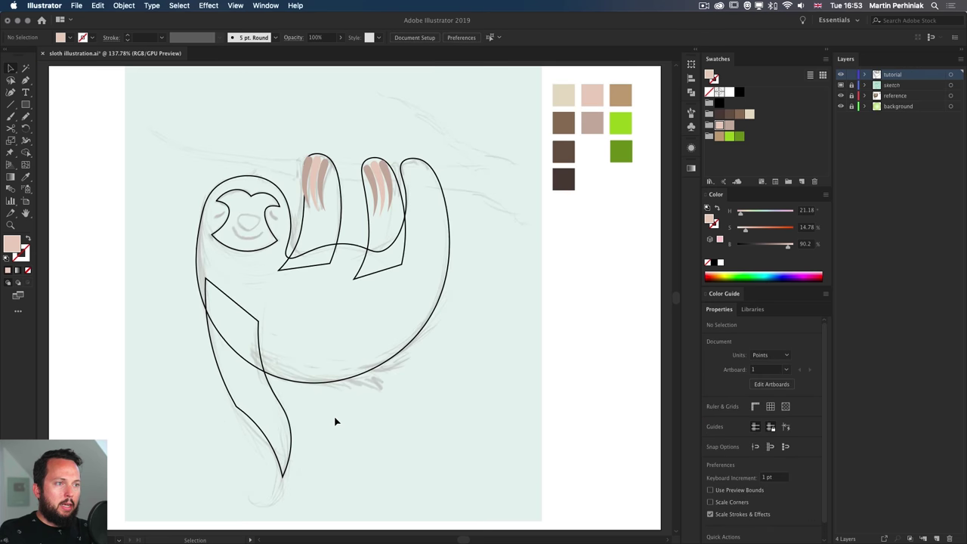
Paste the light pink claw and position it at the tip of the hanging arm, mirrored and angled down to the left
key(super+v)
drag(352, 280, 296, 419)
key(o)
key(v)
click(294, 492)
key(z)
drag(294, 492, 326, 286)
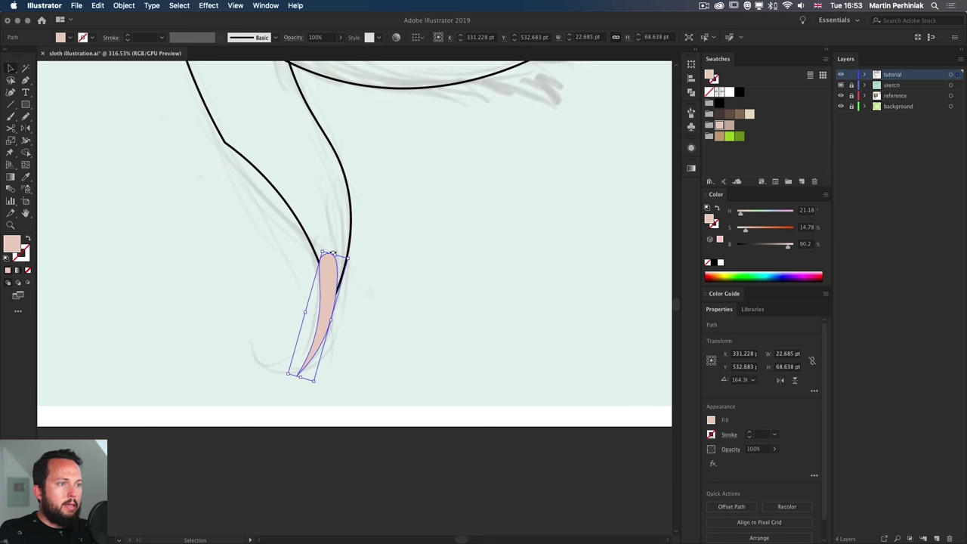
Rotate the hanging arm's claw further left to follow the sketch, and place a duplicate just to its left
mouse_move(335, 251)
mouse_down()
mouse_move(356, 261)
mouse_move(319, 302)
mouse_move(324, 313)
mouse_move(332, 309)
mouse_move(318, 256)
mouse_up()
click(396, 290)
click(320, 328)
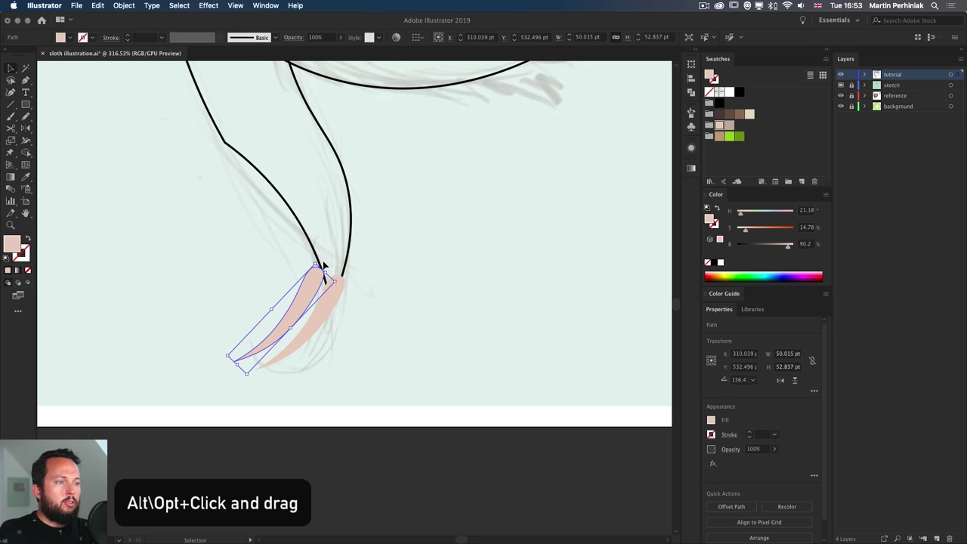
Recolour the duplicated claw with the darker pink-brown swatch, rotate it outward, place it behind the light claw and make it slightly narrower
click(729, 125)
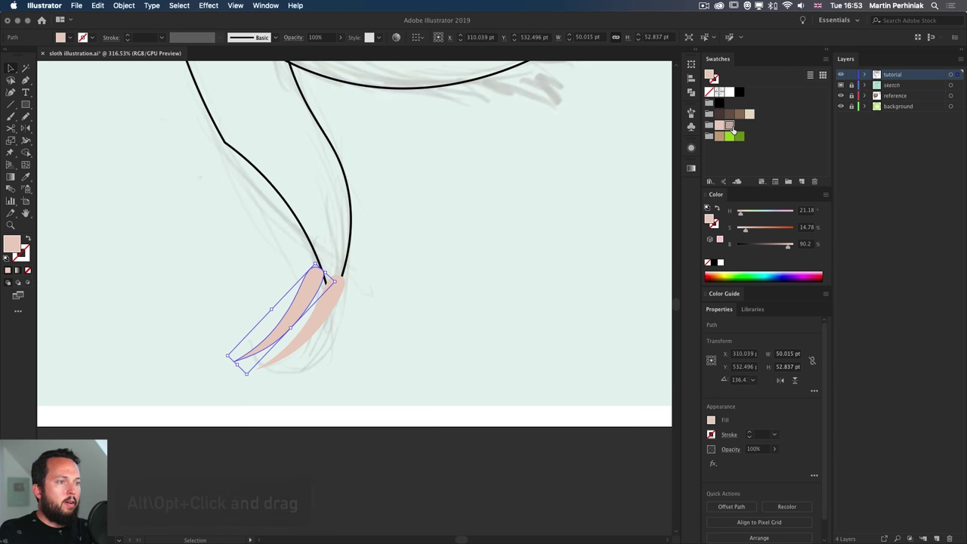
drag(327, 267, 338, 282)
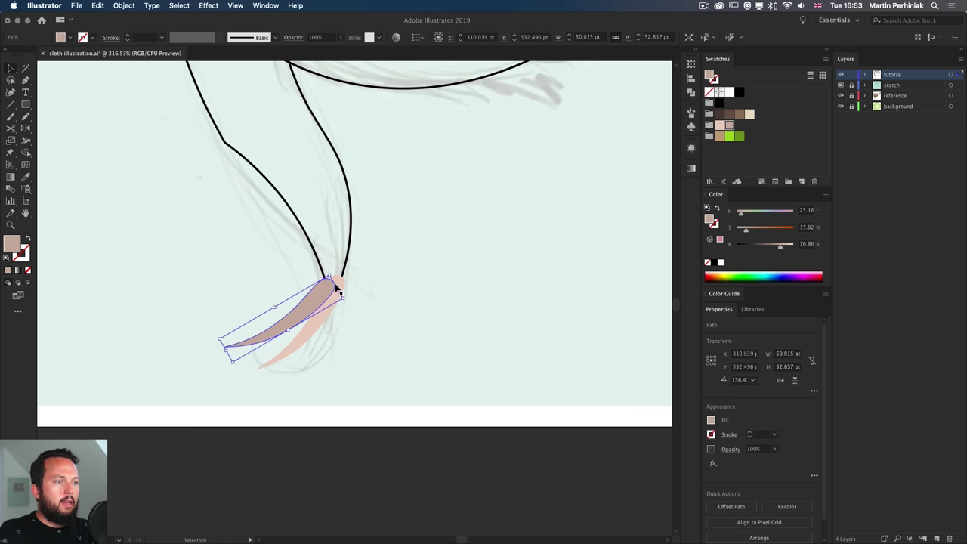
key(super+bracketleft)
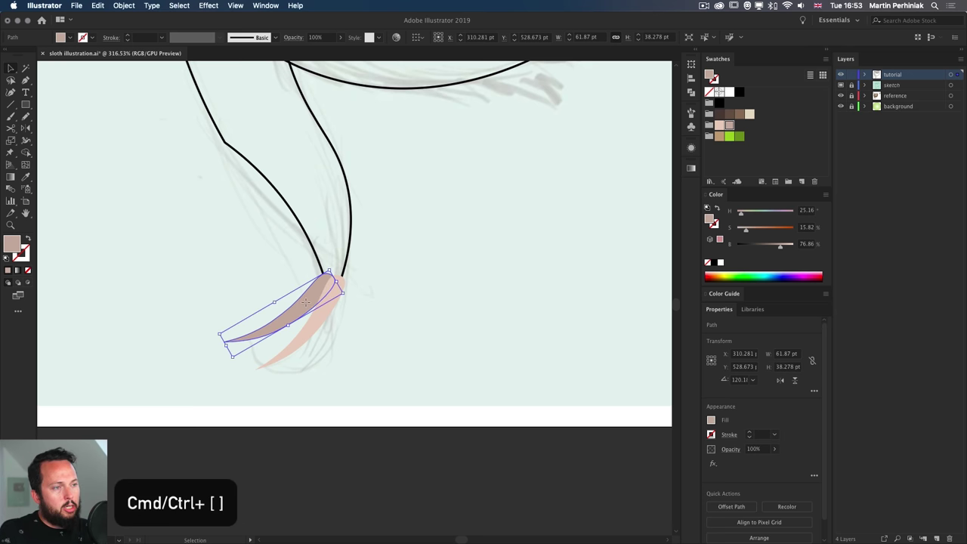
key(a)
key(v)
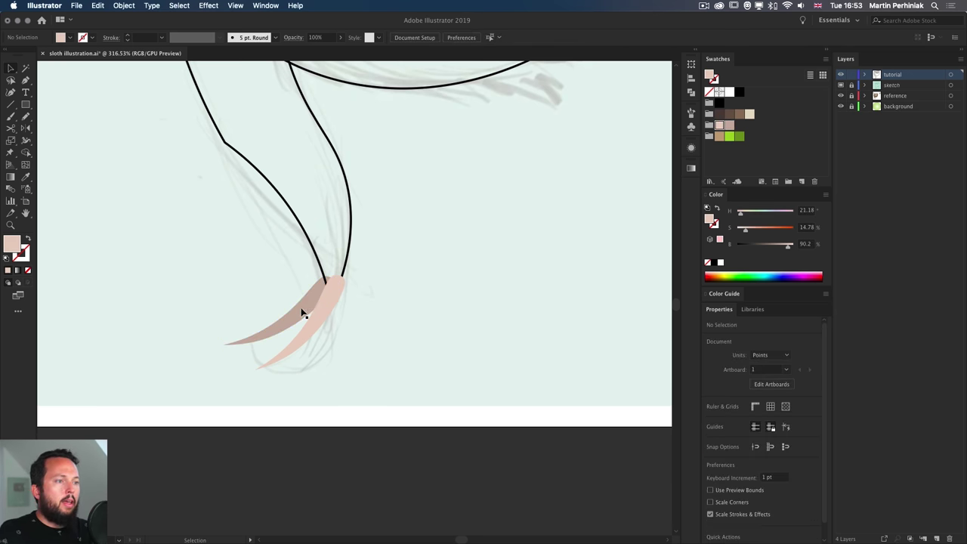
click(305, 312)
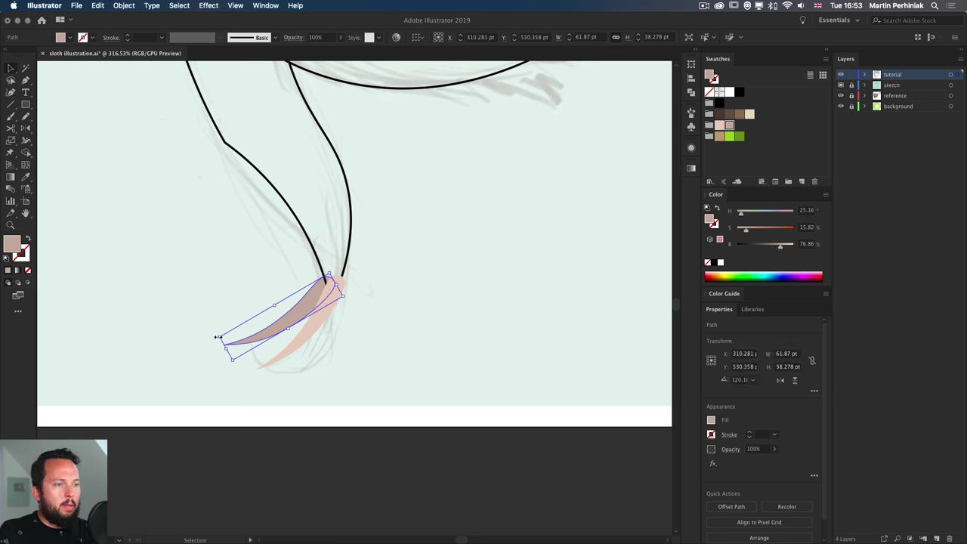
drag(218, 337, 221, 342)
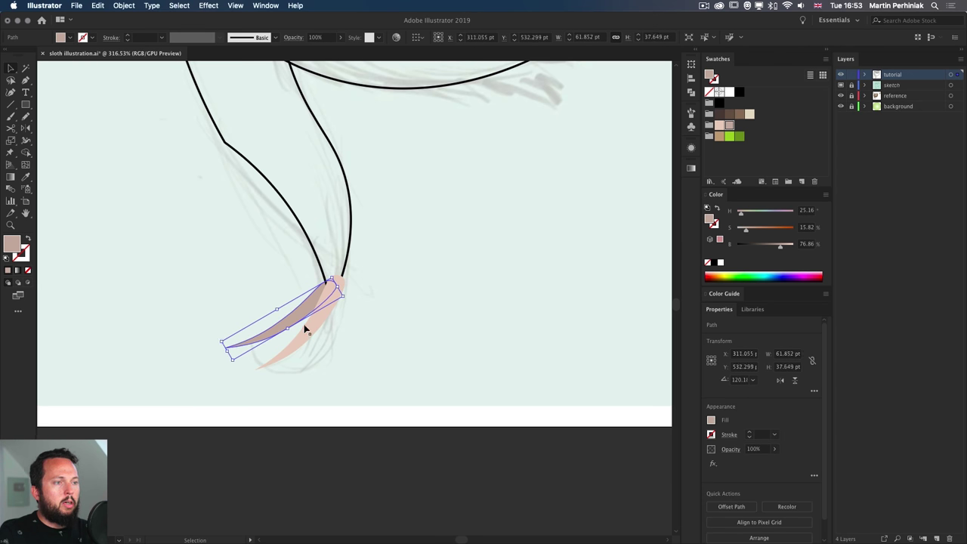
Duplicate the hanging arm's dark claw above itself, rotate the copy to fan outward from the arm's tip, and shorten it slightly
drag(304, 318, 297, 304)
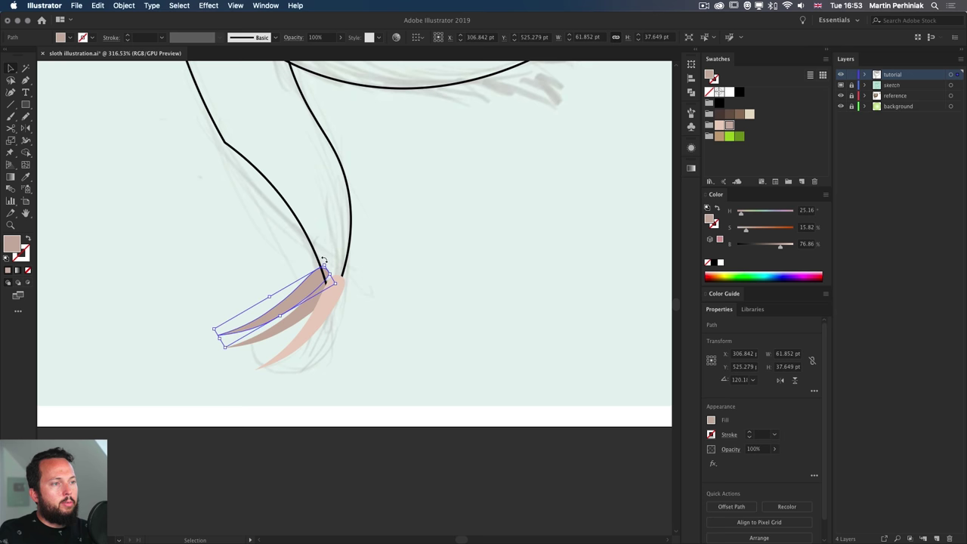
drag(323, 260, 339, 285)
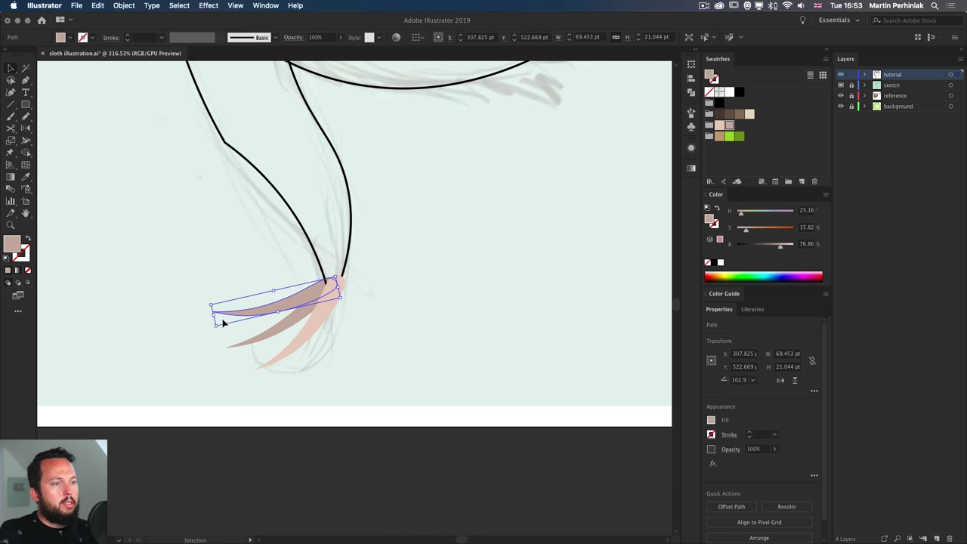
drag(215, 324, 221, 318)
click(459, 270)
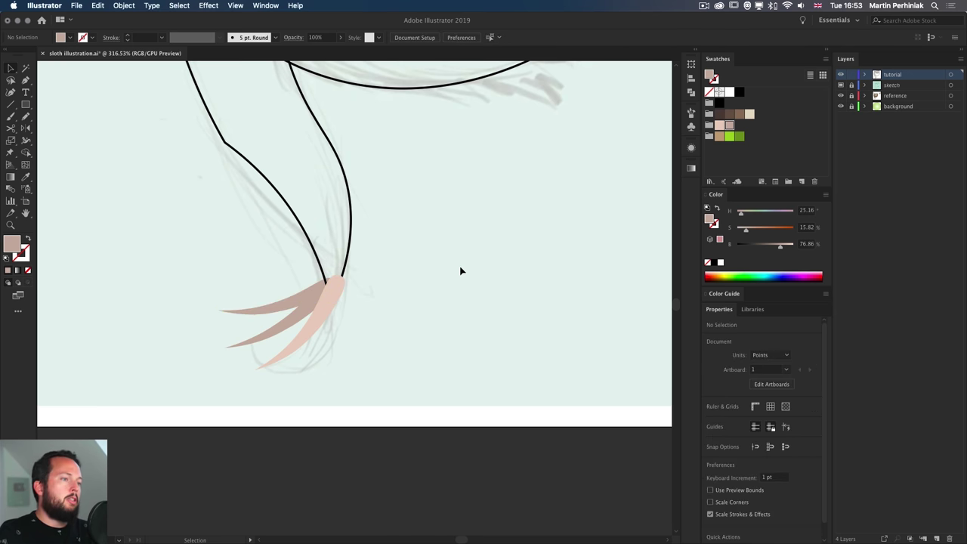
Rotate the hanging arm's two dark claws together toward the light claw and nudge them right to tighten the fan
alt+click(463, 300)
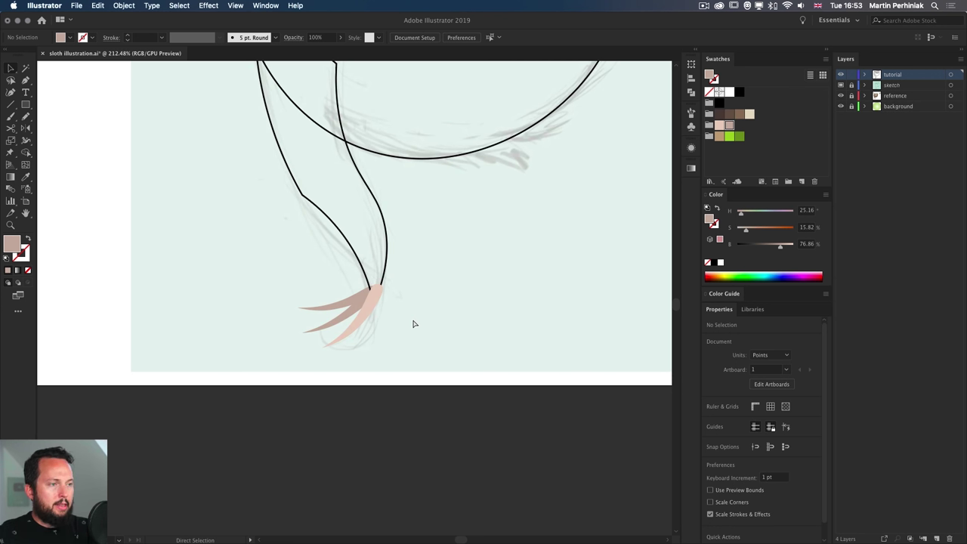
key(super+0)
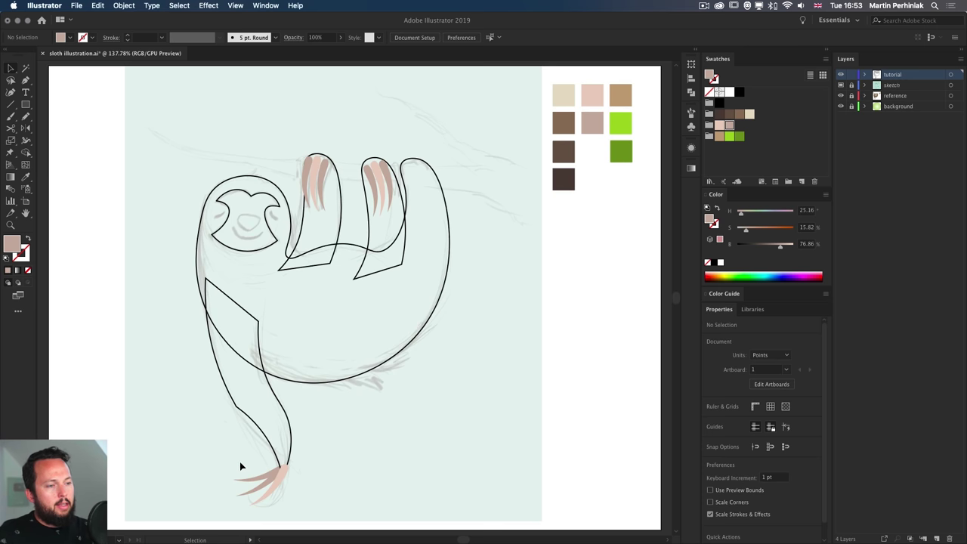
drag(252, 497, 234, 506)
key(Right)
key(Right)
key(Right)
key(Right)
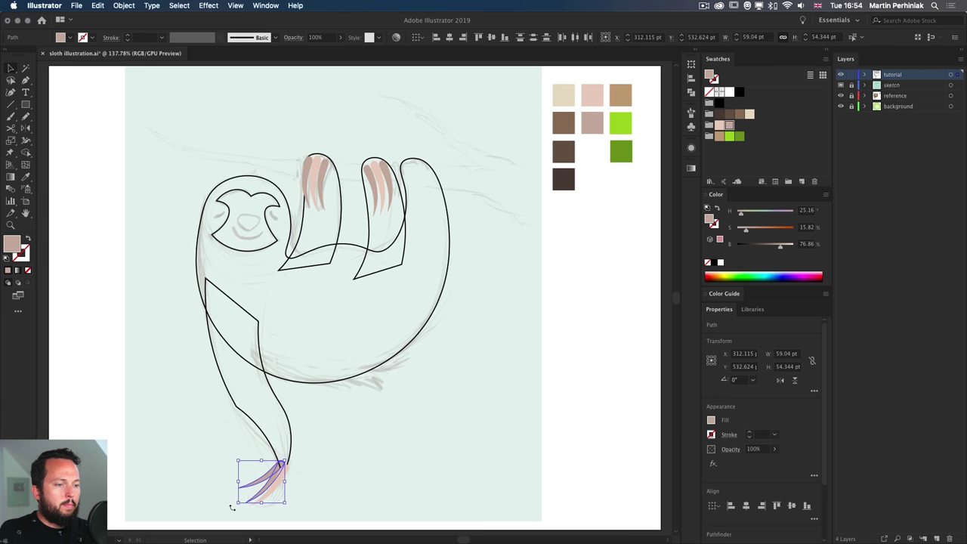
drag(232, 507, 230, 499)
click(375, 477)
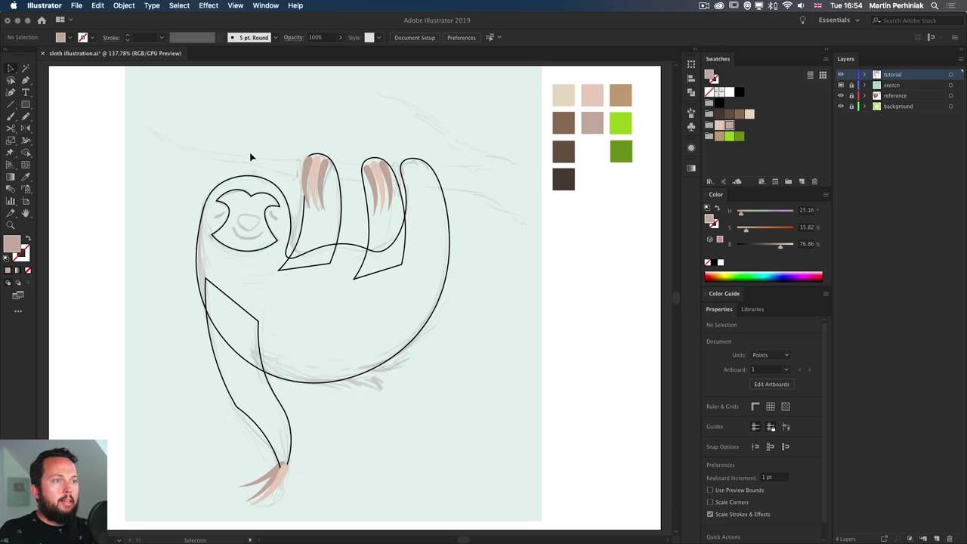
Start a pink-brown hair tuft above the head with the Curvature tool, drawing the tallest curved spike about 20 pt high
scroll(254, 174, up, 5)
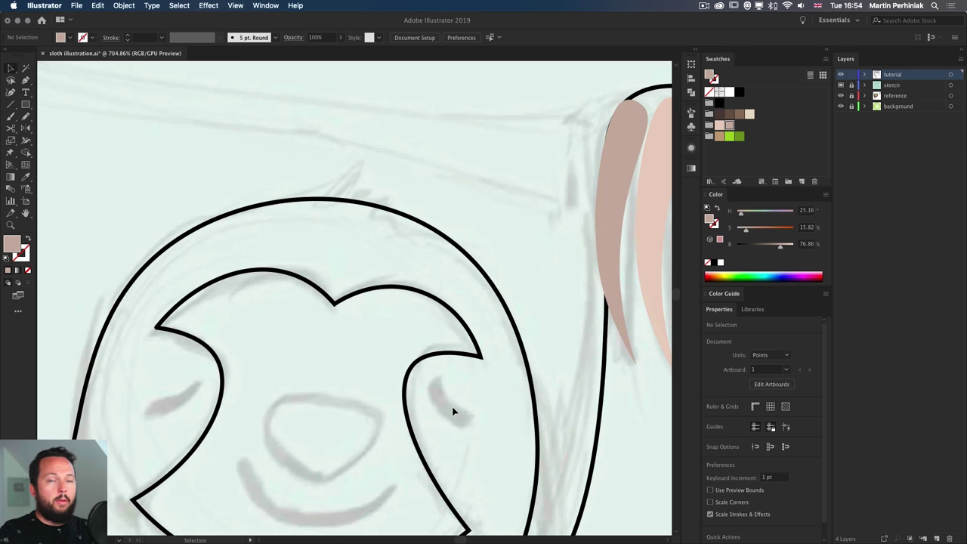
key(shift+grave)
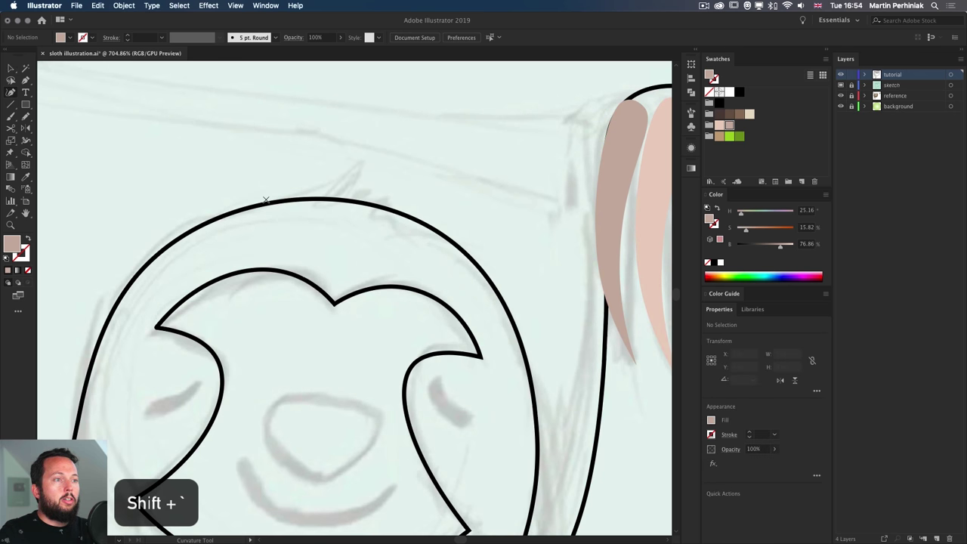
click(243, 197)
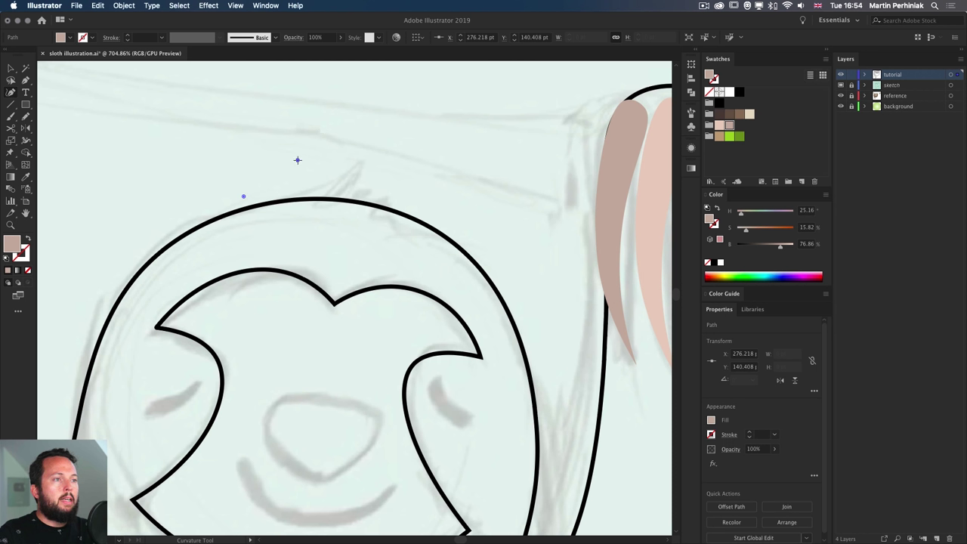
click(298, 160)
click(316, 118)
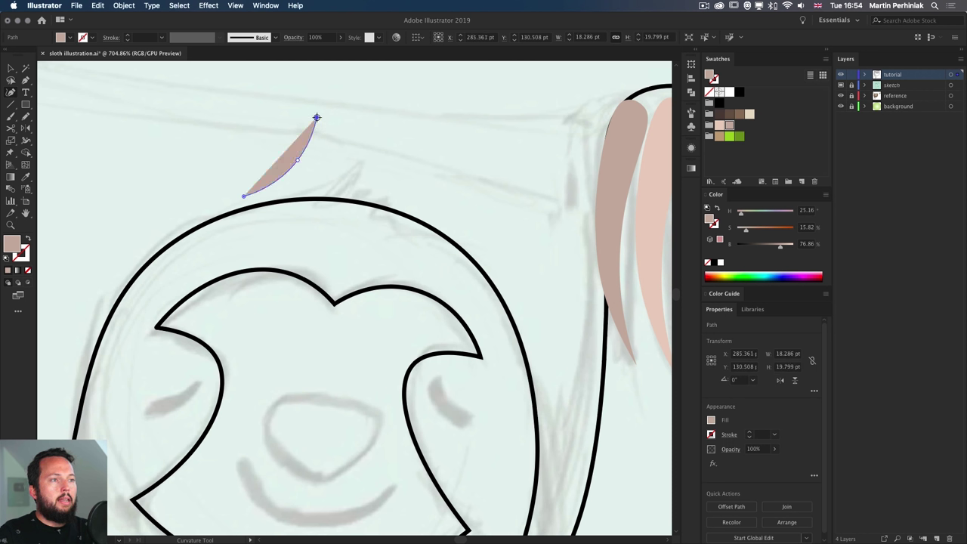
click(321, 158)
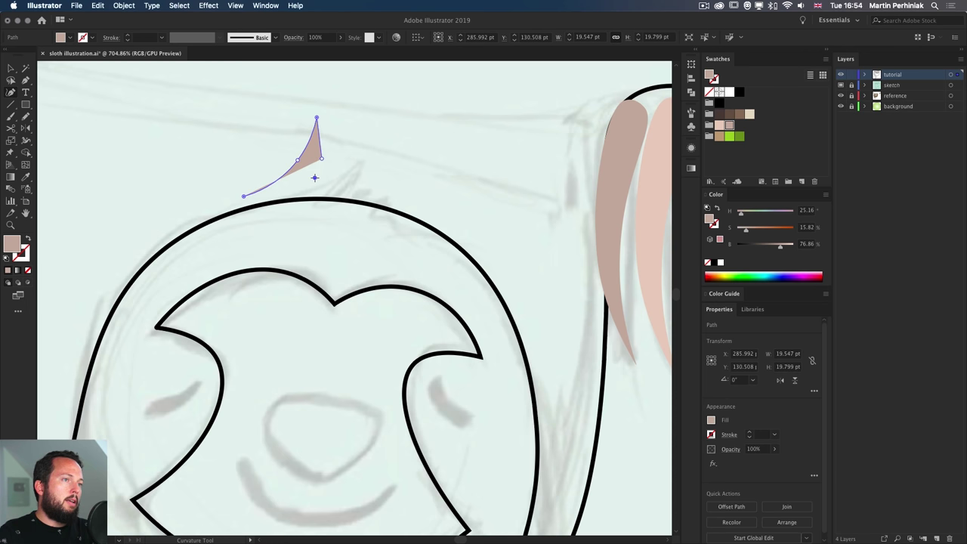
click(316, 178)
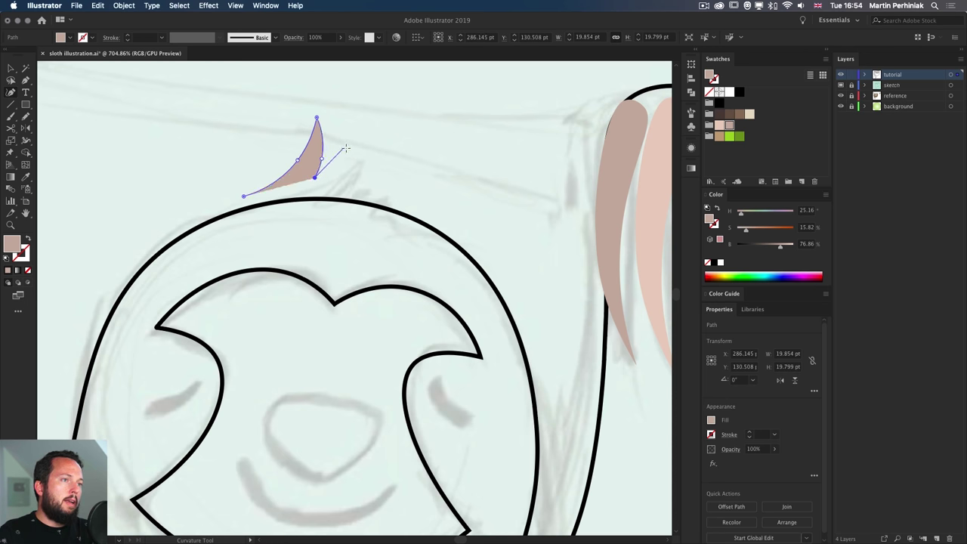
Continue the hair tuft with two progressively smaller curved spikes and close the path along its base
click(337, 161)
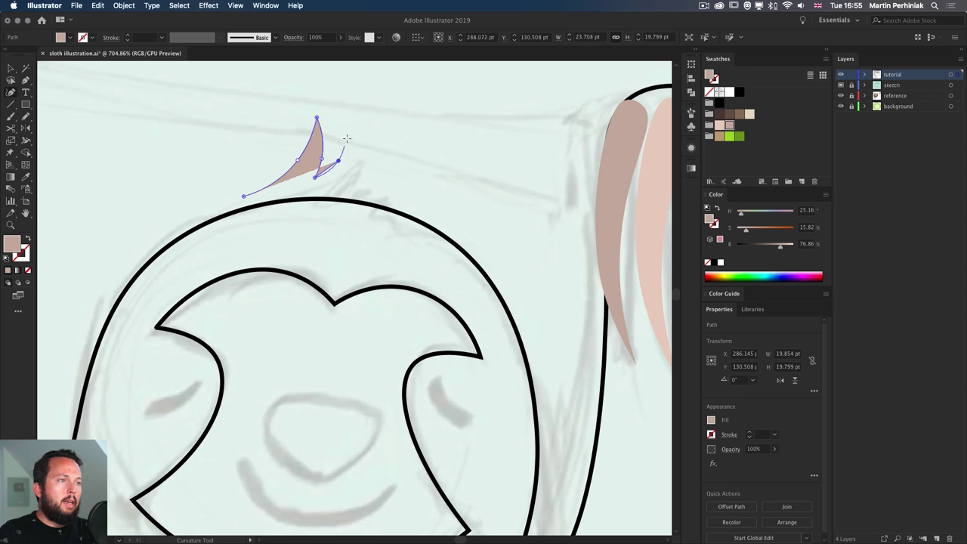
click(348, 142)
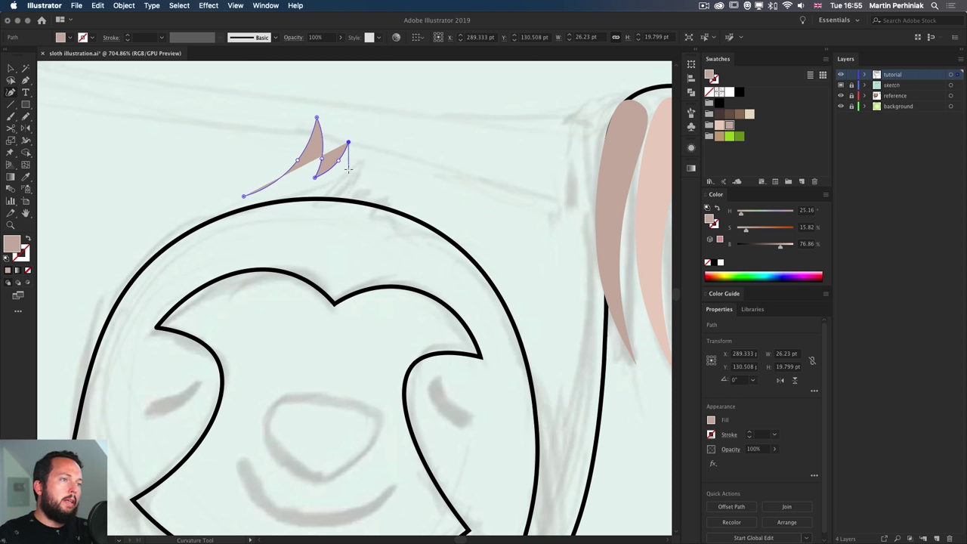
click(348, 173)
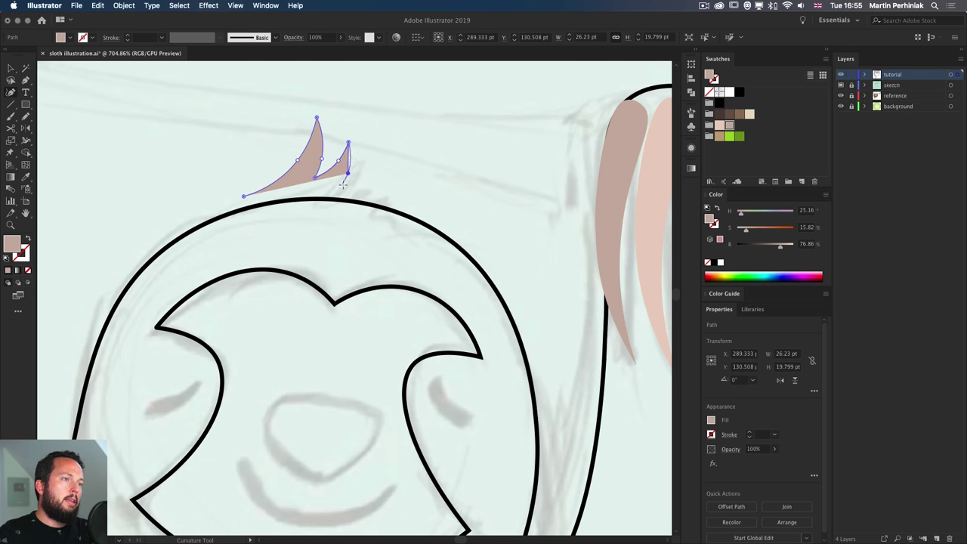
click(344, 185)
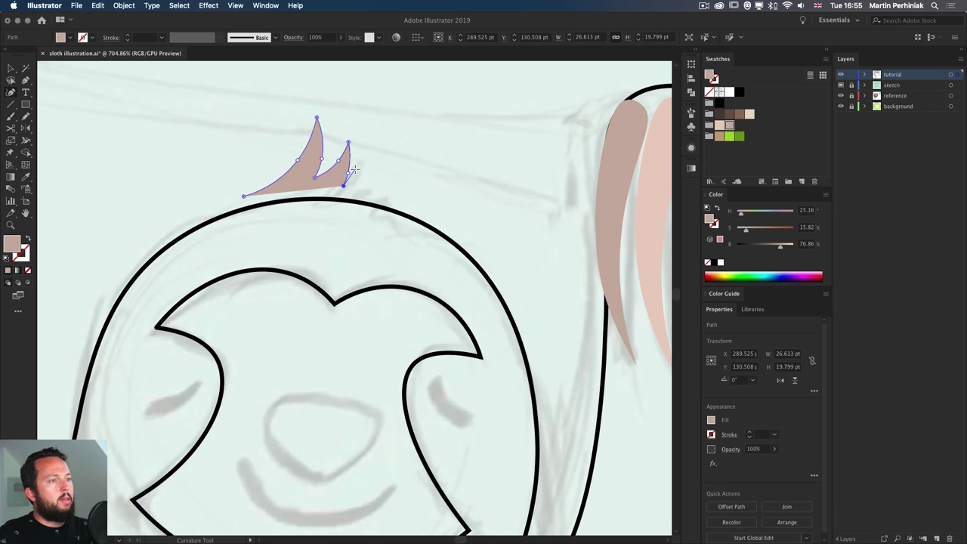
click(359, 173)
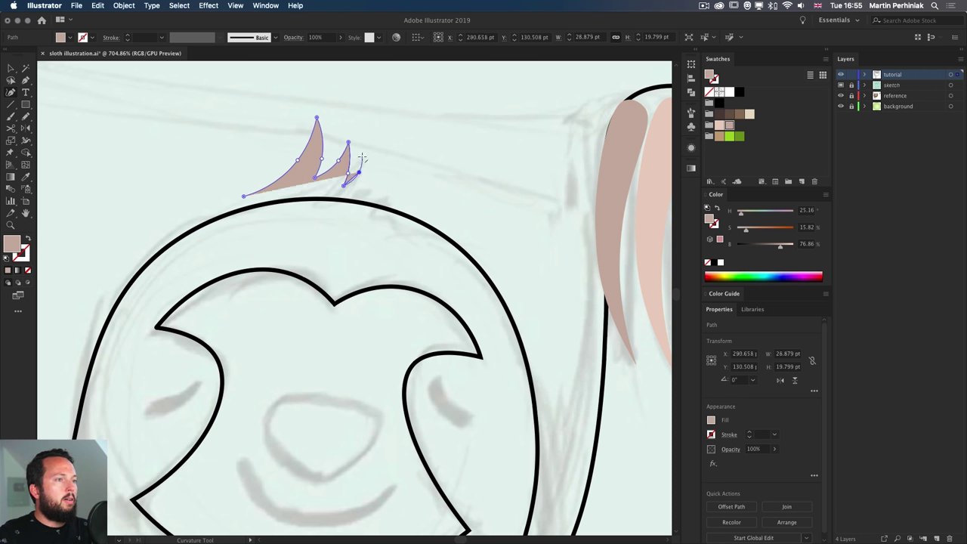
click(362, 157)
click(367, 180)
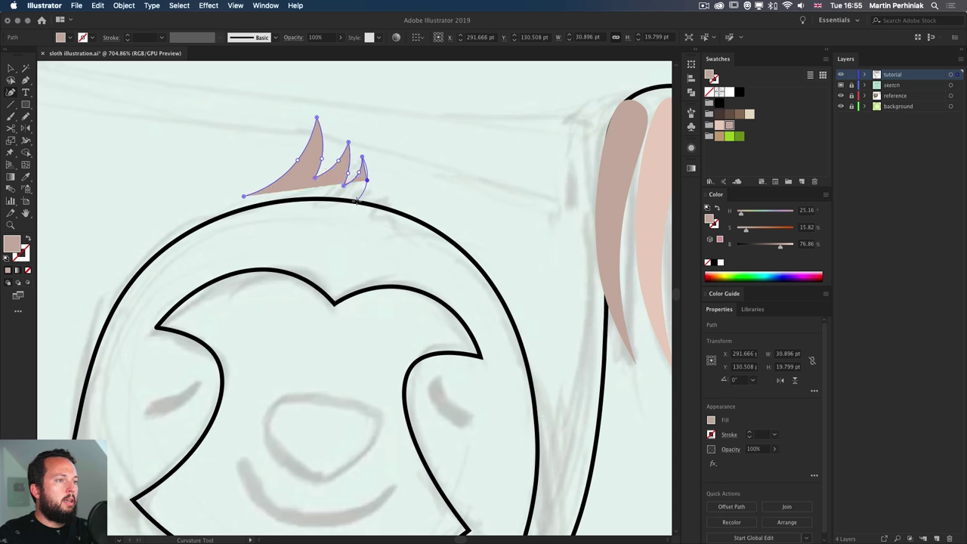
click(350, 206)
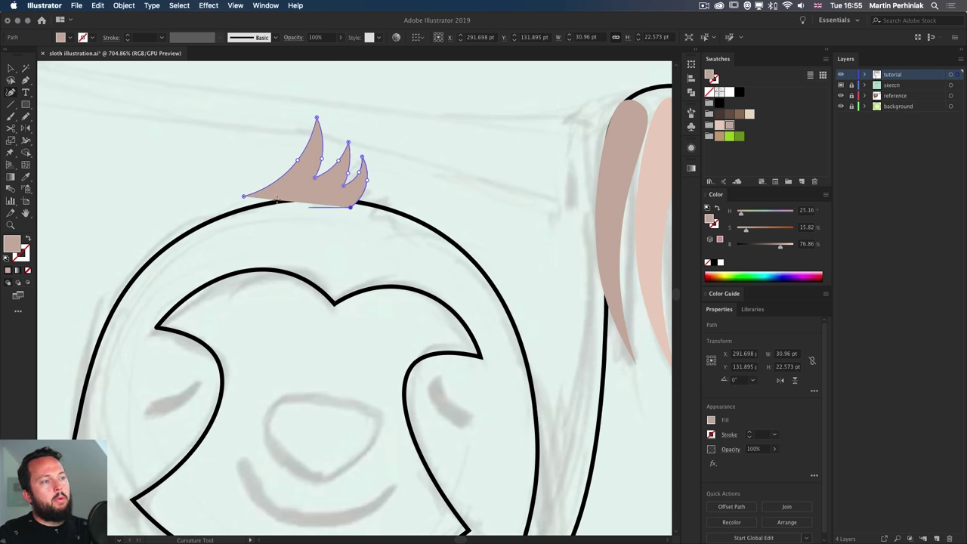
click(244, 198)
Move the finished hair tuft down and to the right so it overlaps the top of the head outline
key(v)
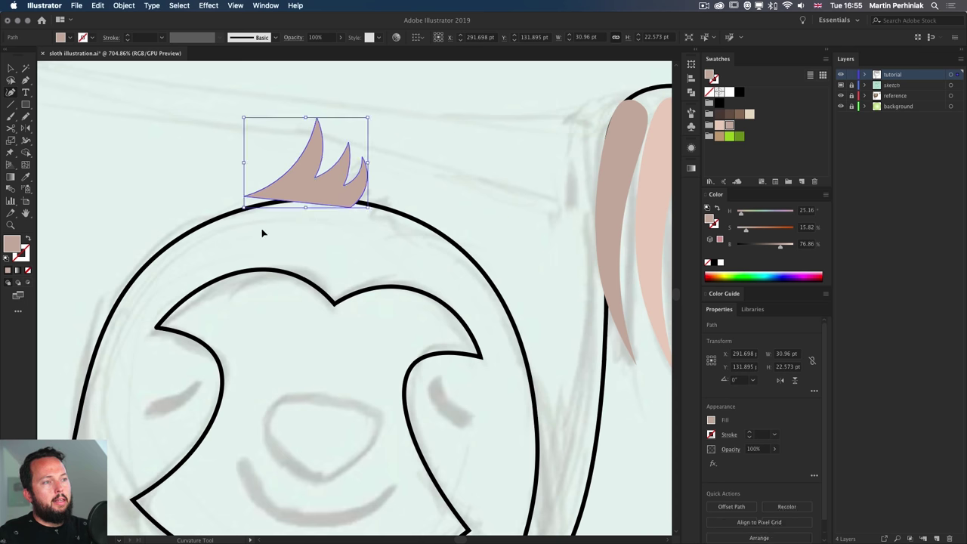
drag(365, 178, 386, 215)
click(449, 173)
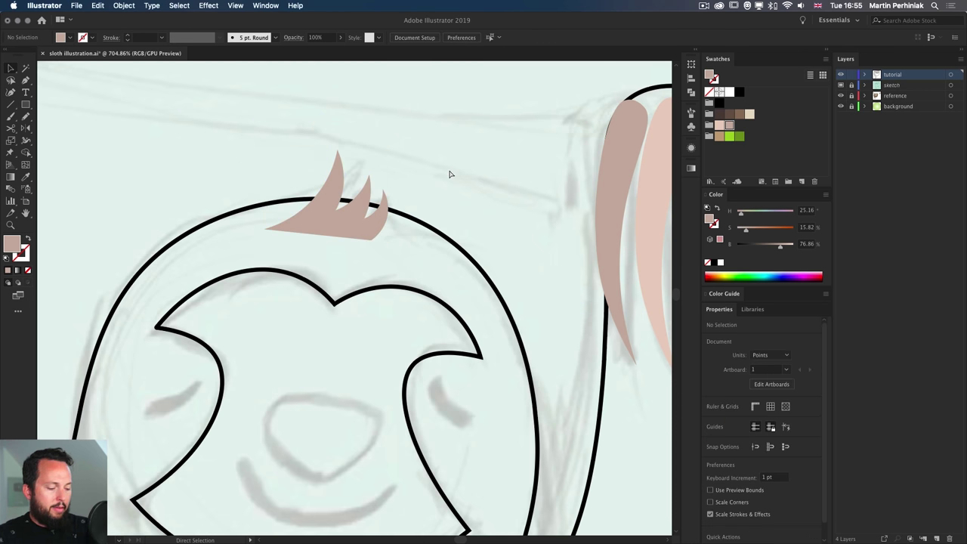
Lower the tip of the hair tuft's smallest spike slightly to shorten it
key(shift+grave)
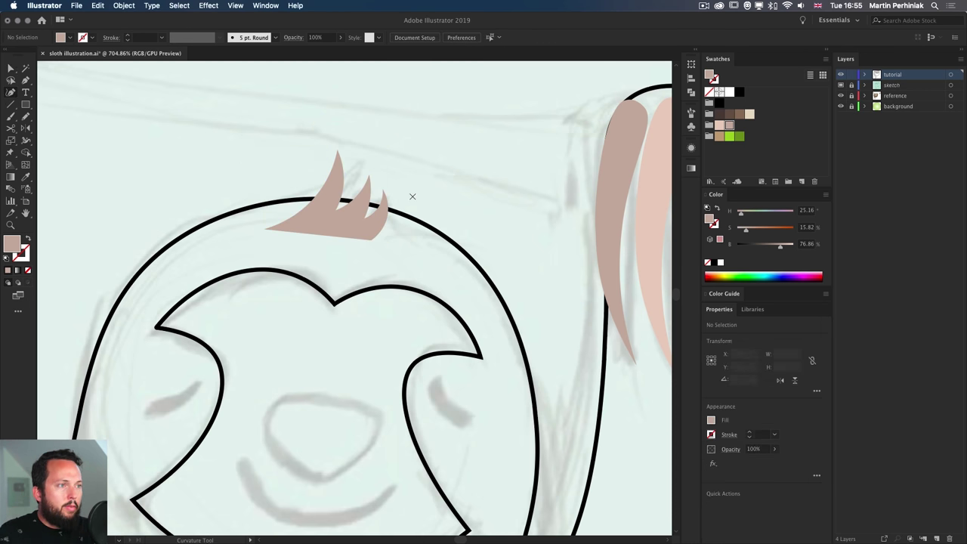
click(373, 207)
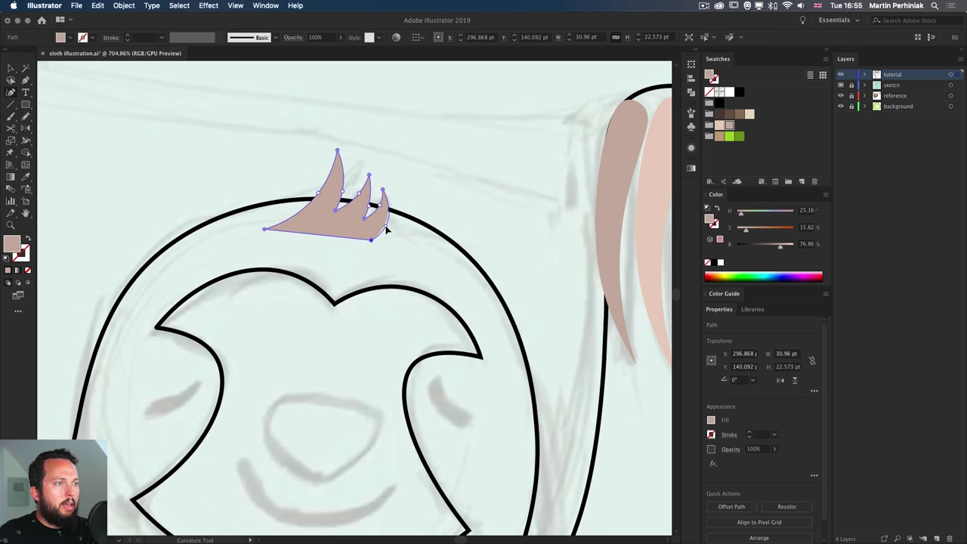
drag(383, 193, 384, 197)
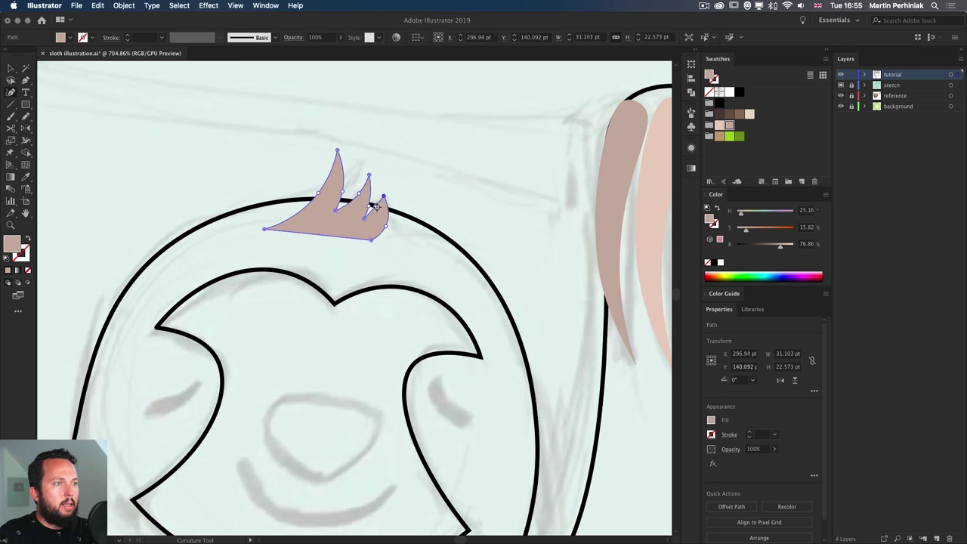
key(v)
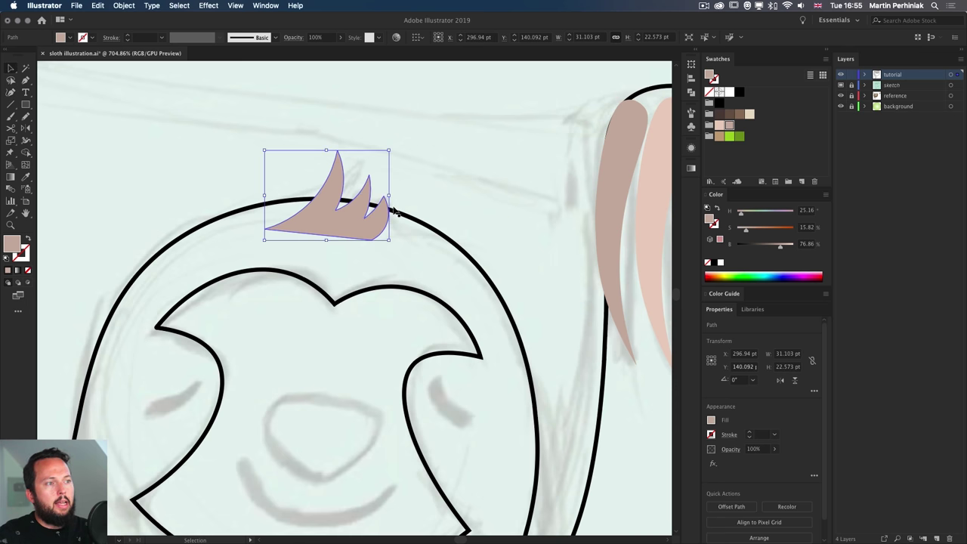
Reposition the hair tuft up and to the right so its base rests on the top of the head outline
click(429, 142)
click(338, 226)
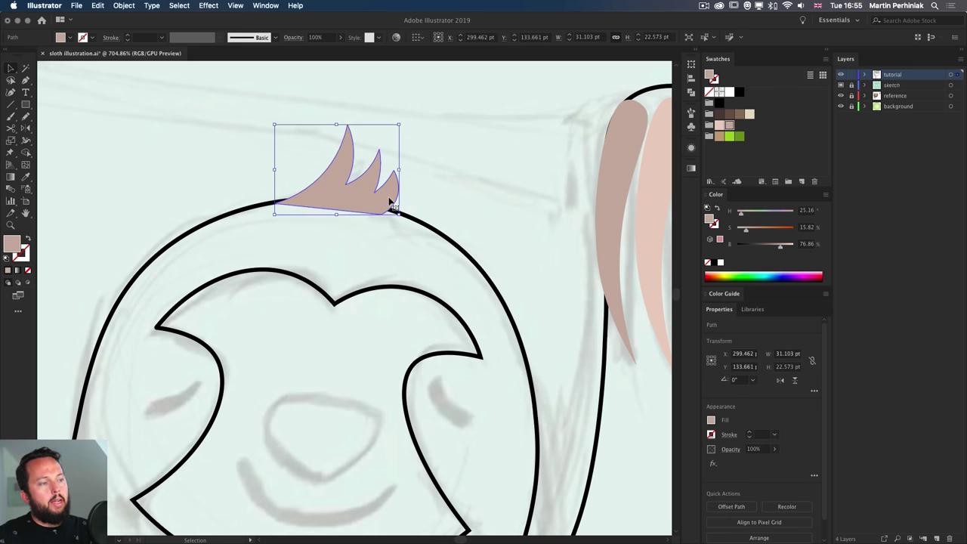
key(super+0)
click(390, 150)
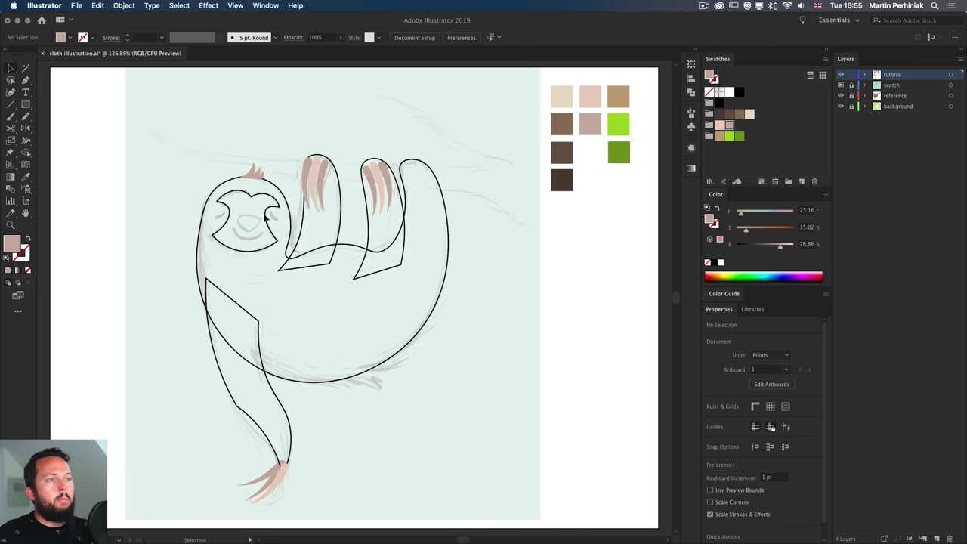
Place a mirrored copy of the head's hair tuft on the body's lower-right outline, tilted 28.57° and enlarged to about 39 × 31 pt
drag(254, 172, 331, 327)
key(o)
key(v)
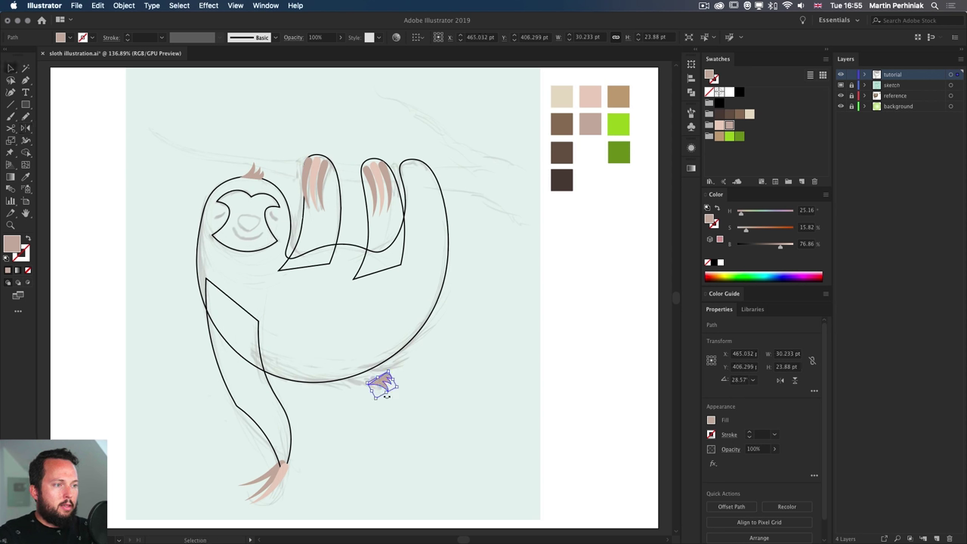
drag(412, 391, 353, 365)
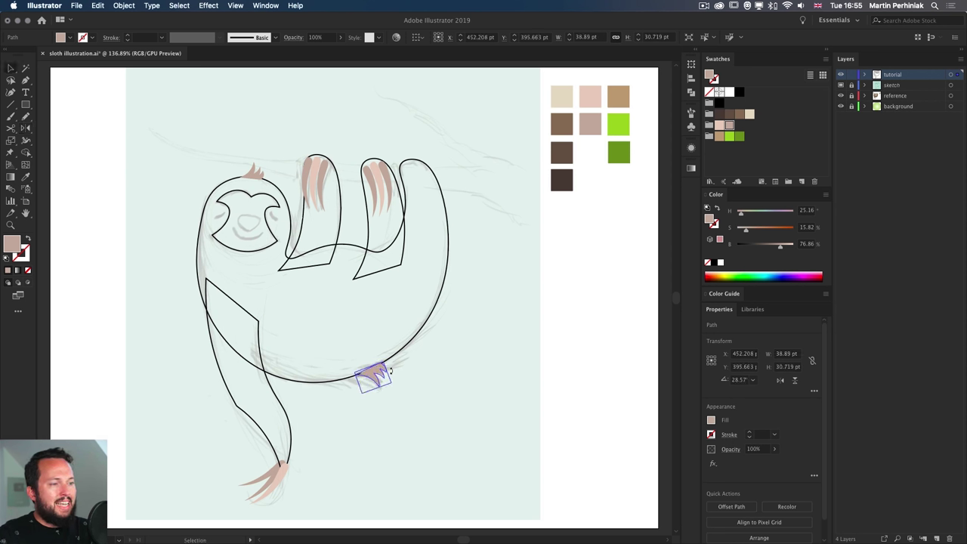
click(436, 392)
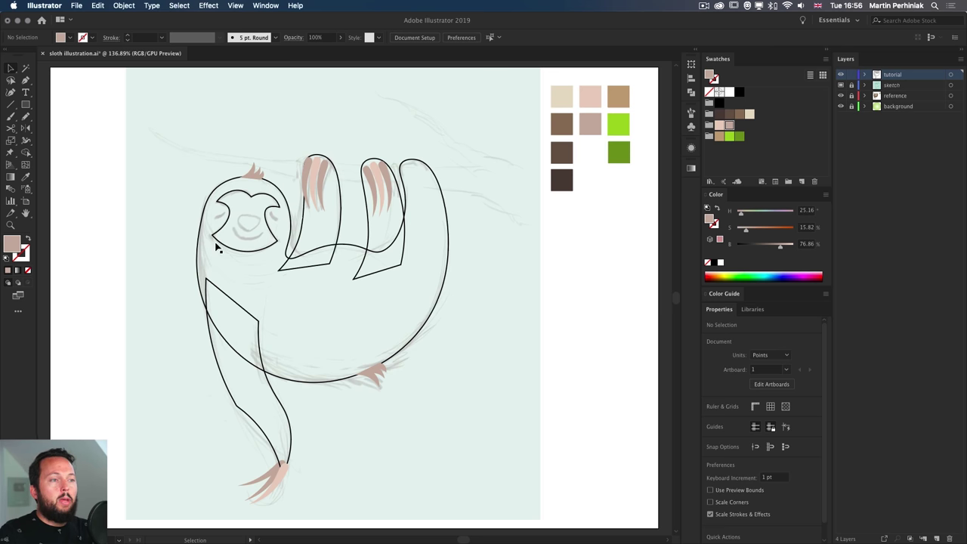
Examine the finished face in the reference artwork by temporarily hiding the tutorial and sketch layers
key(z)
drag(225, 218, 386, 240)
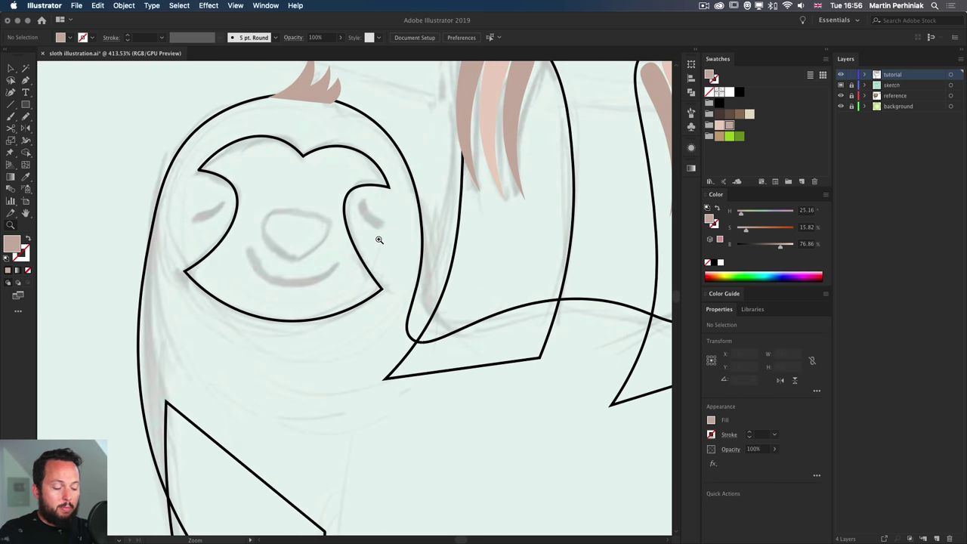
key(v)
scroll(363, 257, up, 2)
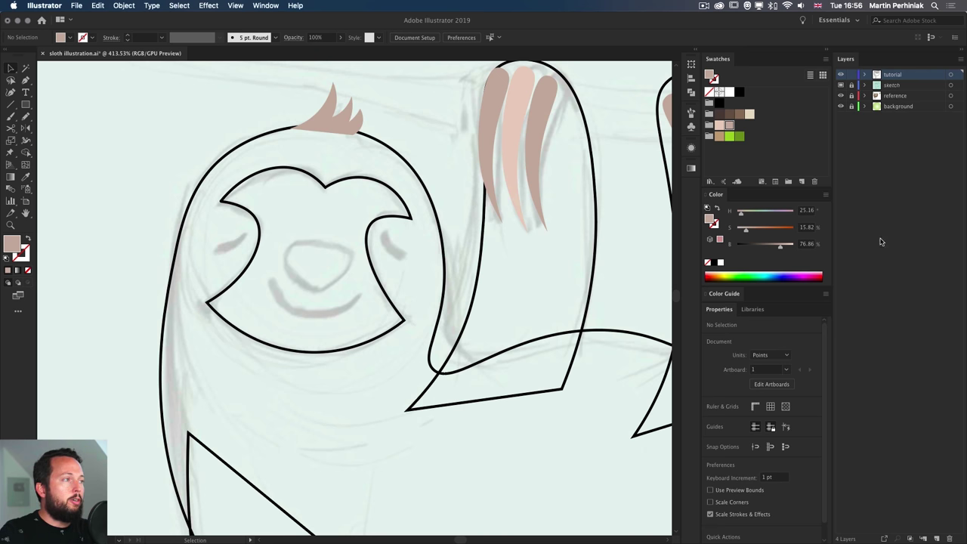
drag(840, 85, 841, 75)
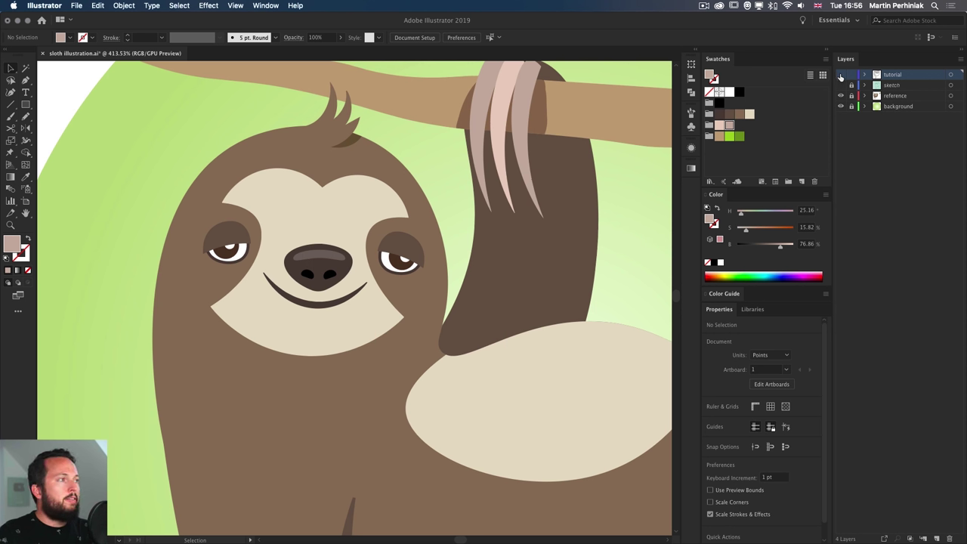
drag(840, 76, 841, 86)
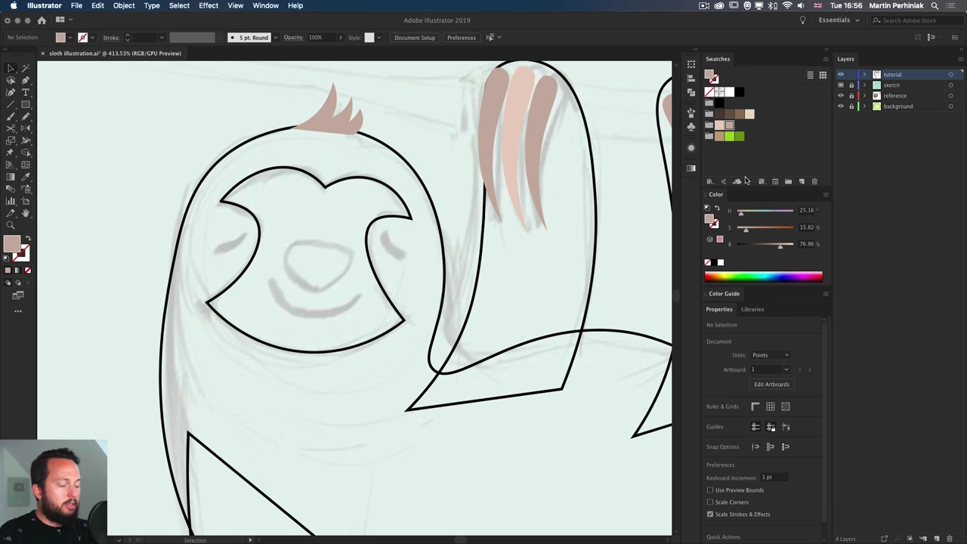
Draw an open smile curve about 41 × 16 pt over the sketched mouth with the Curvature tool
key(p)
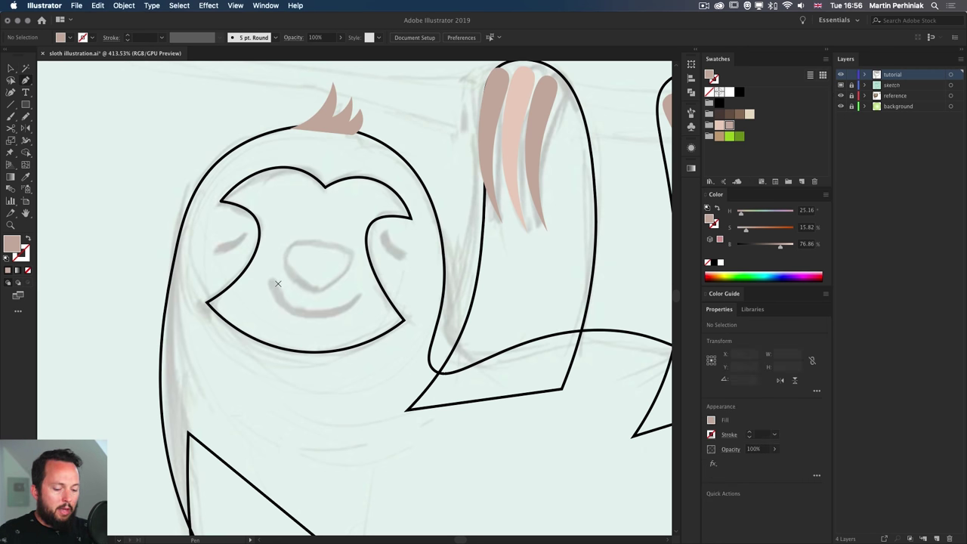
key(shift+grave)
click(268, 277)
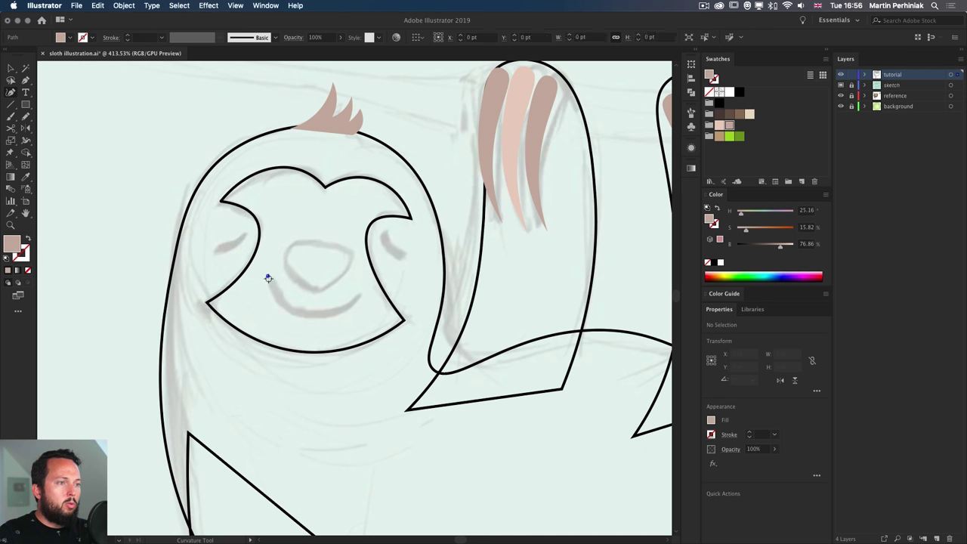
click(315, 313)
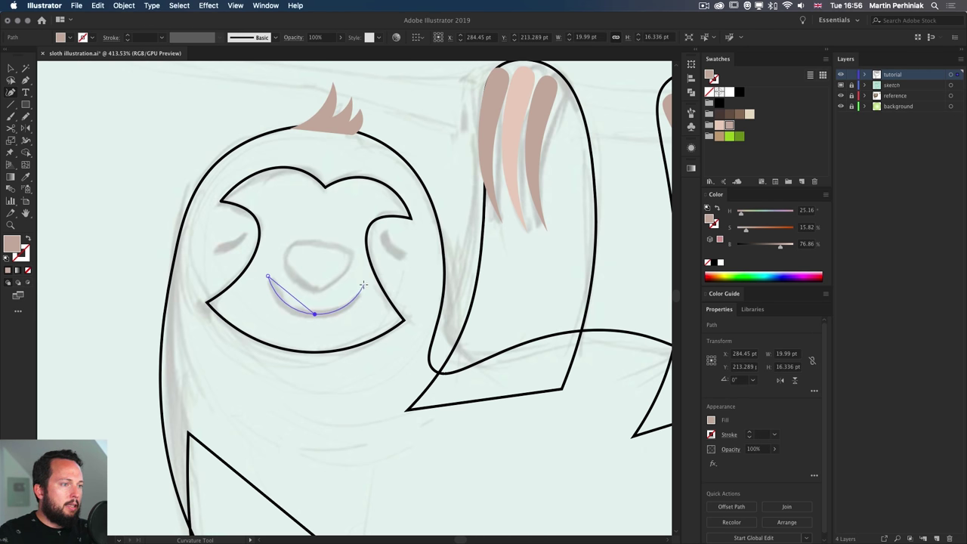
click(364, 285)
key(super)
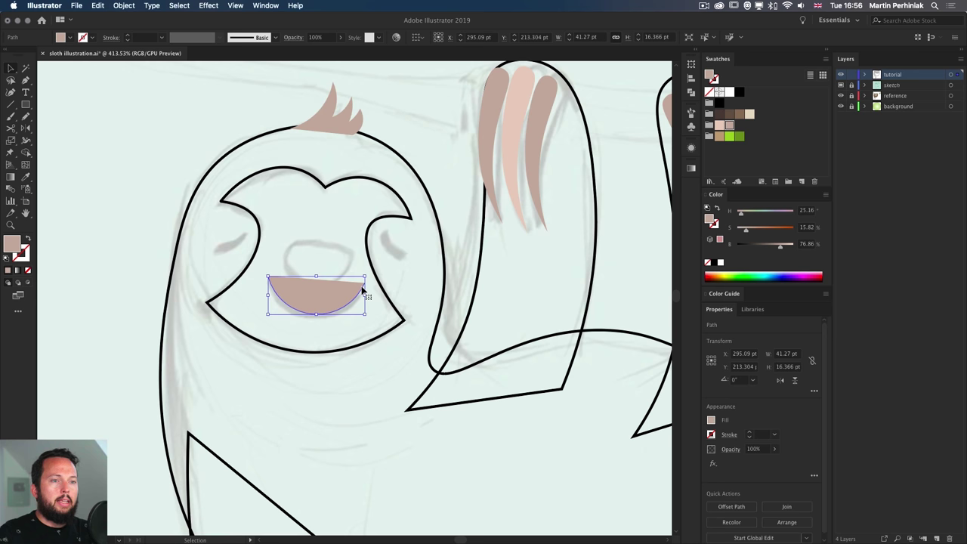
Swap the mouth's fill and stroke, leaving no fill, and colour the stroke dark brown (R=77 G=64 B=59)
key(shift+x)
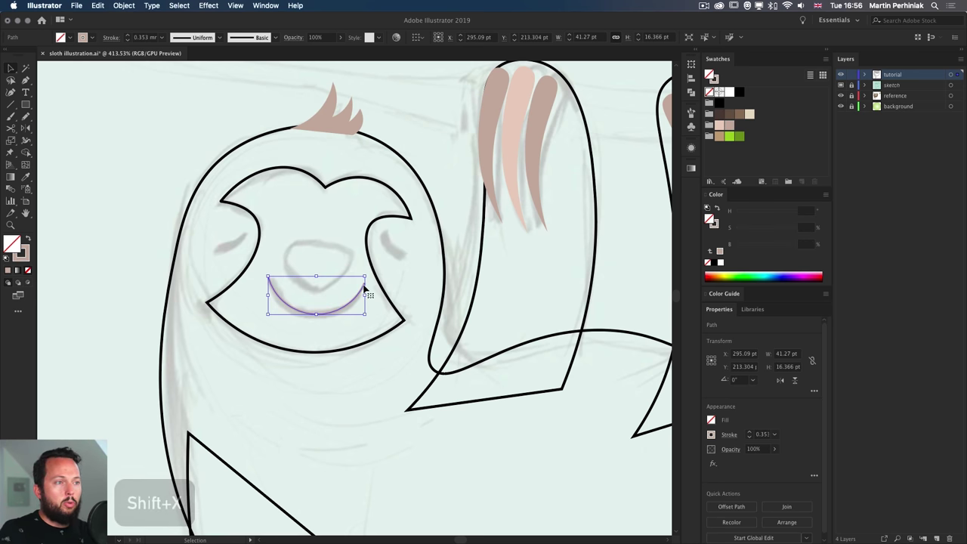
click(720, 115)
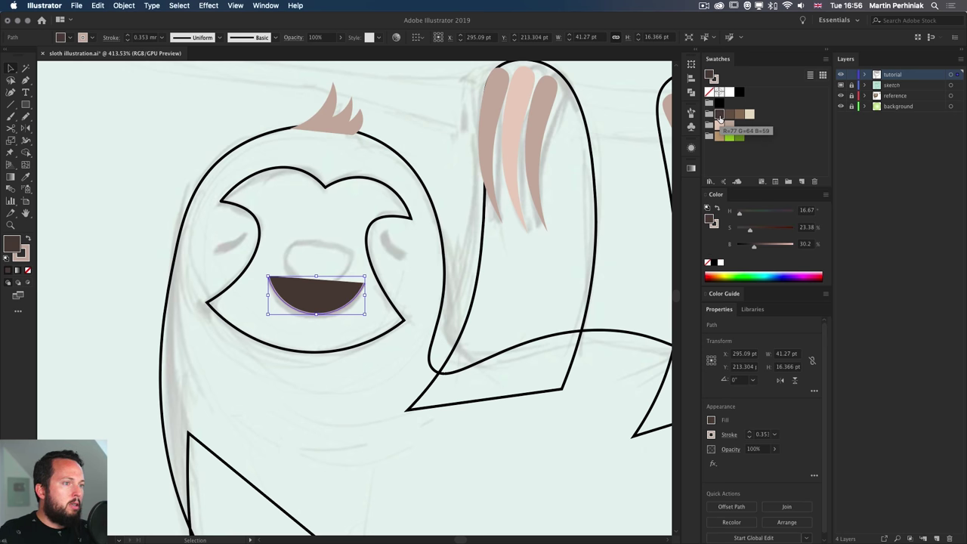
key(super+z)
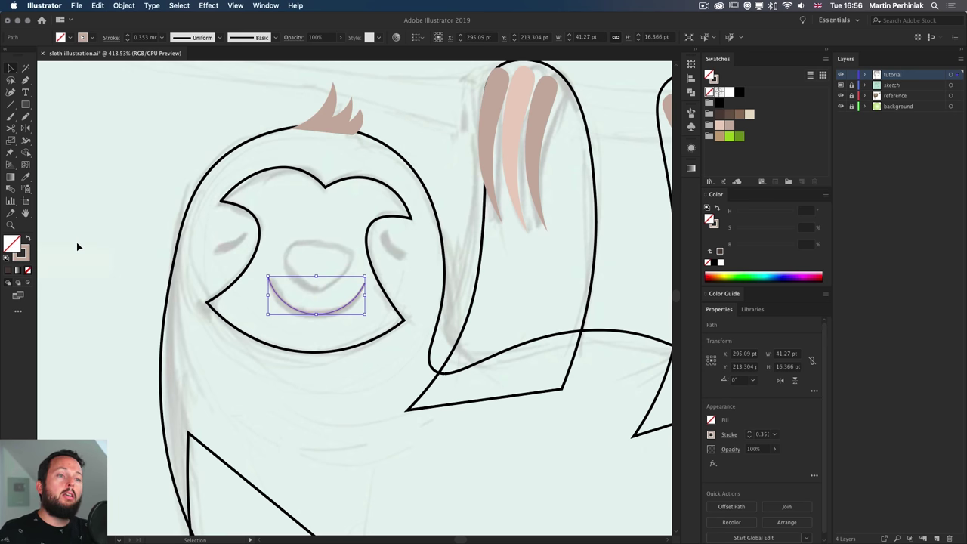
key(x)
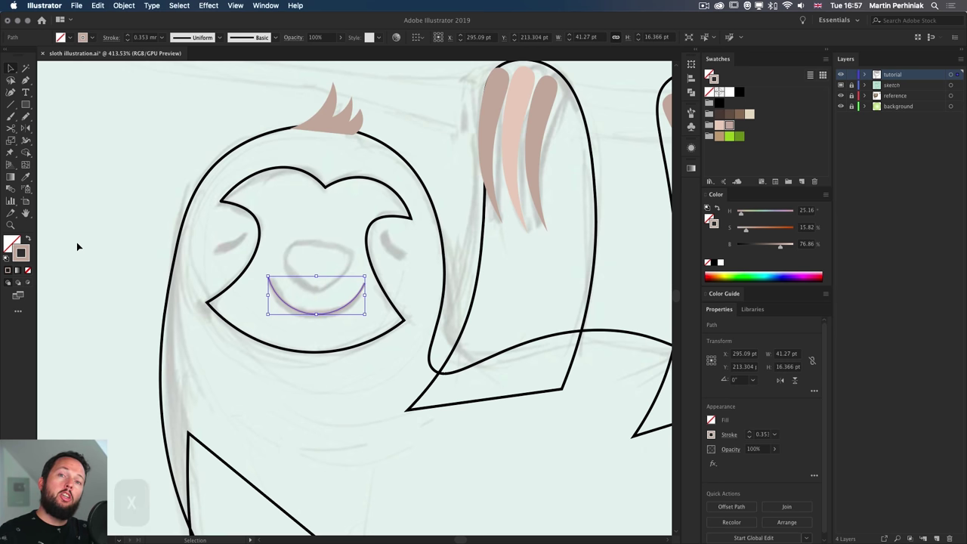
click(720, 116)
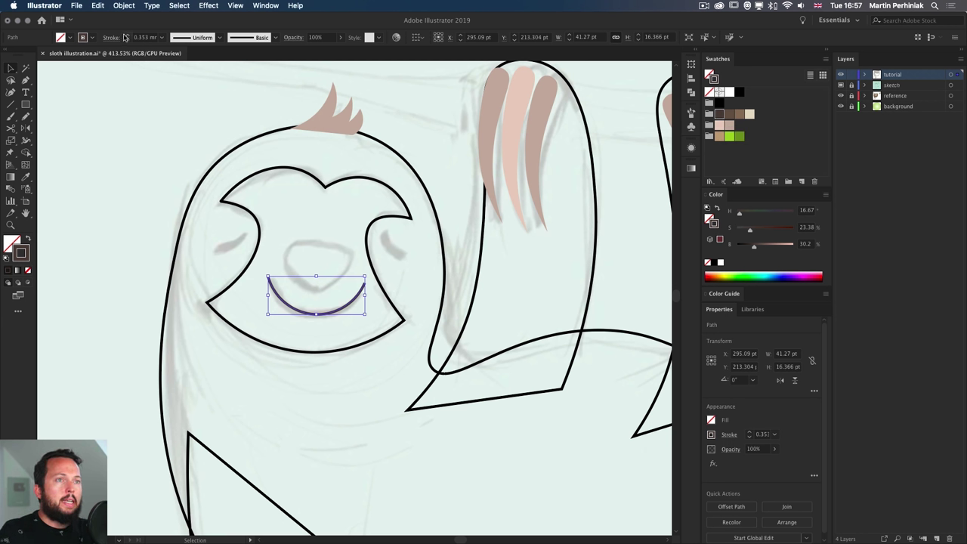
Set the mouth's stroke weight to 1 mm and apply the half-arc width profile that tapers towards both ends
click(127, 36)
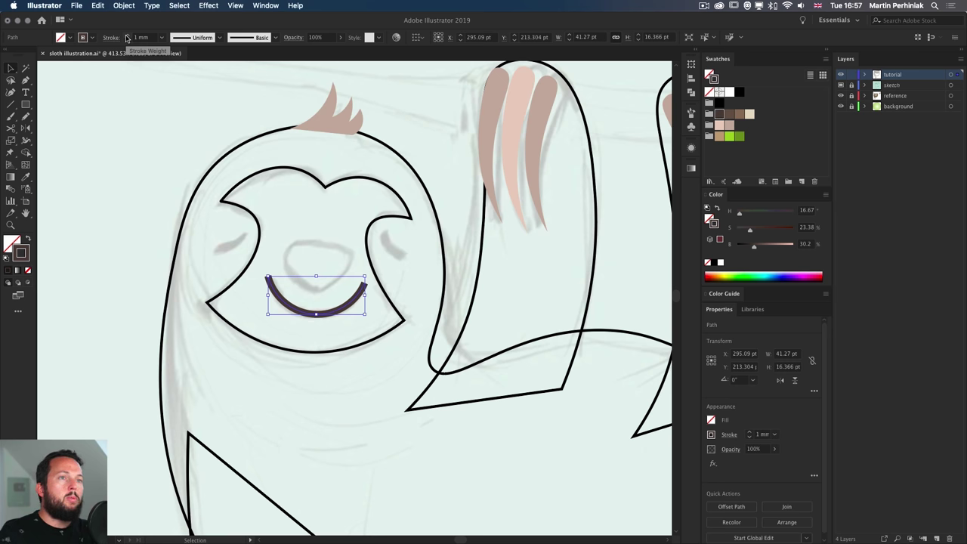
click(219, 37)
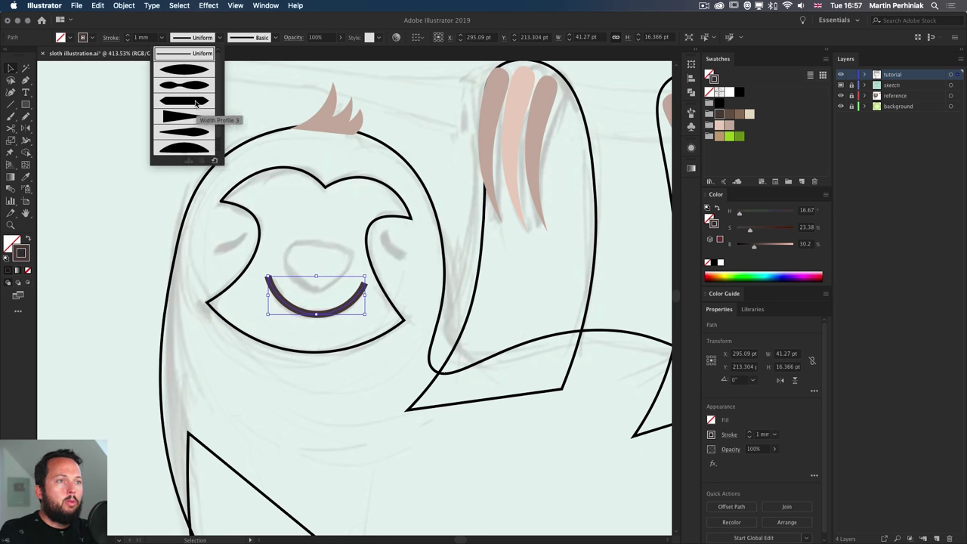
scroll(196, 105, down, 1)
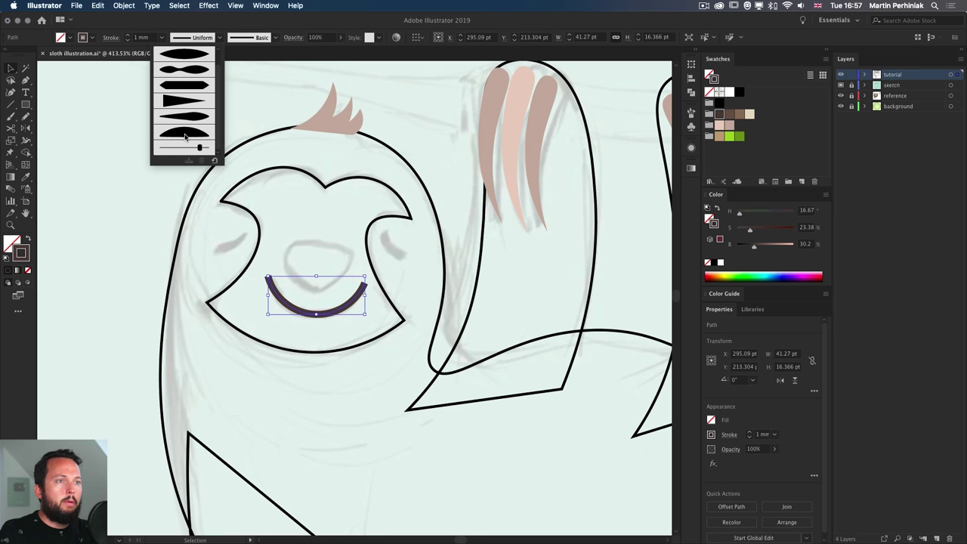
click(185, 135)
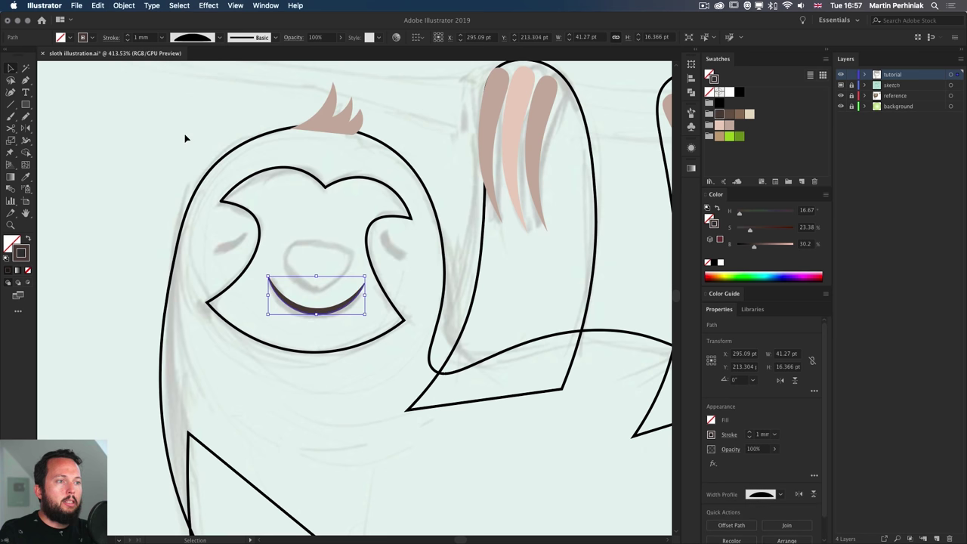
click(127, 38)
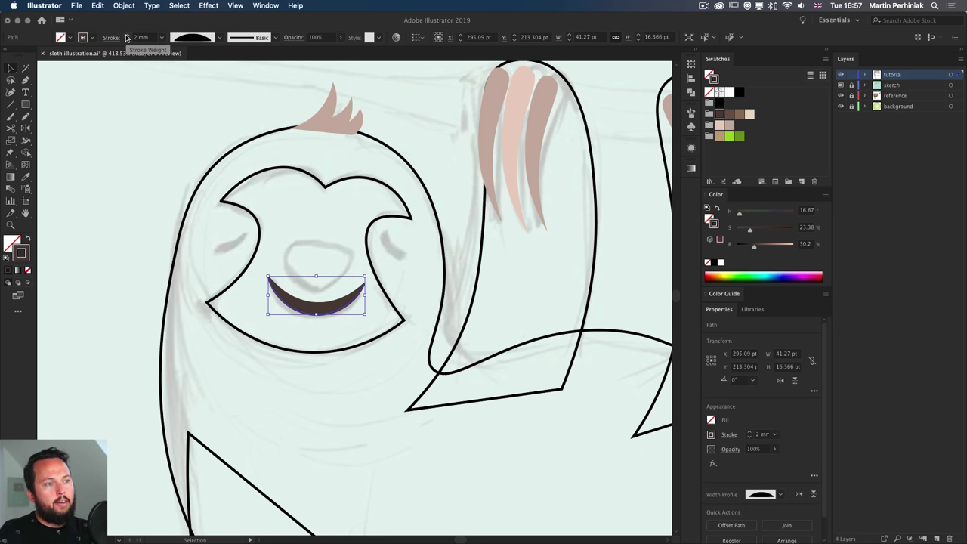
click(127, 40)
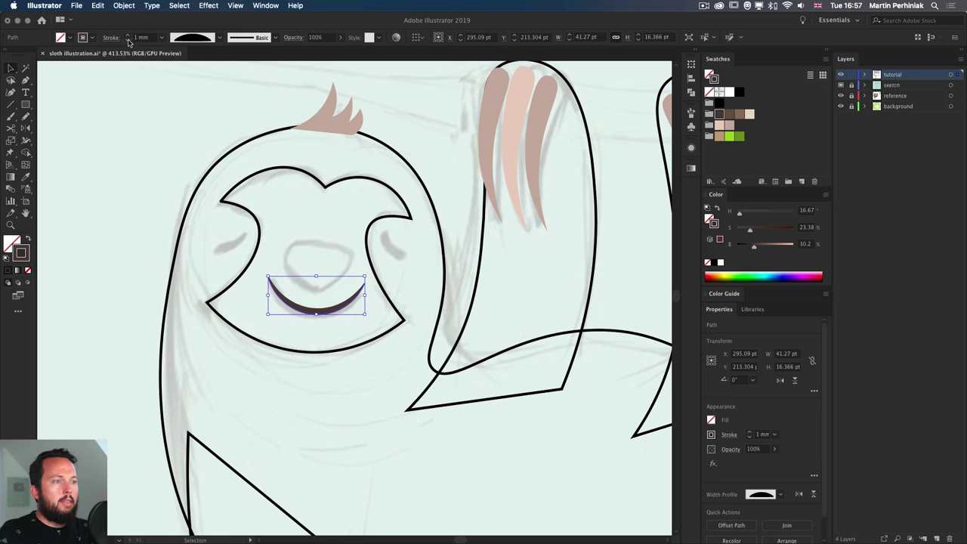
click(93, 248)
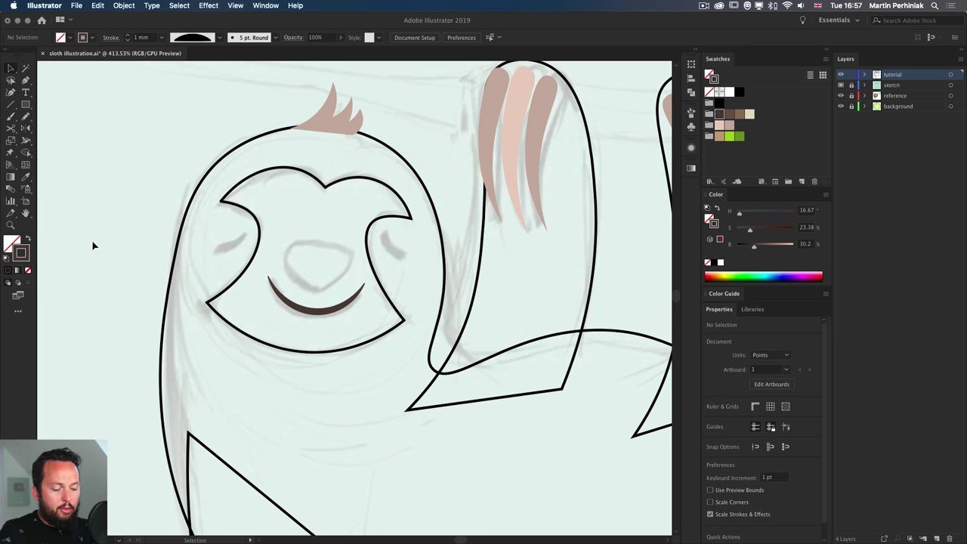
Start the nose outline with the Curvature tool at the upper-left corner of the sketched nose
key(shift+grave)
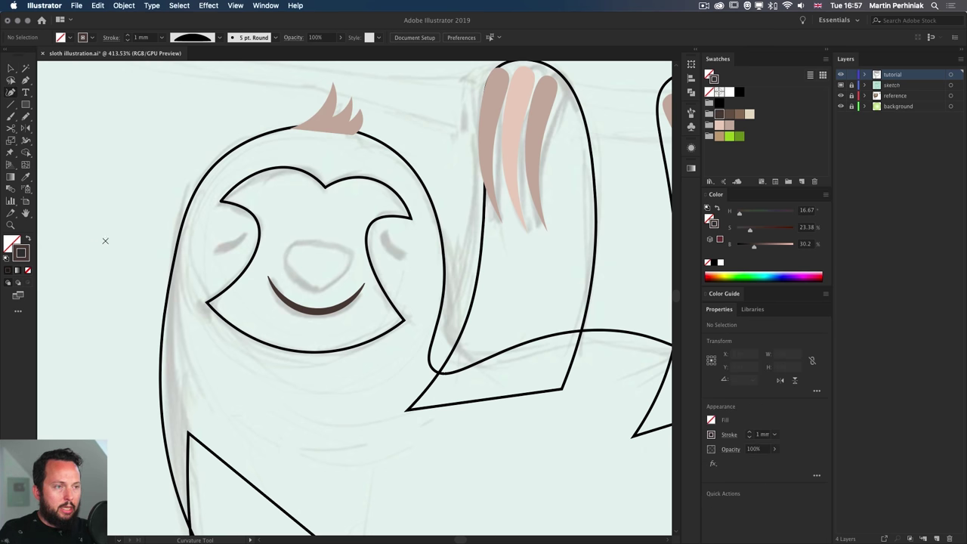
click(287, 249)
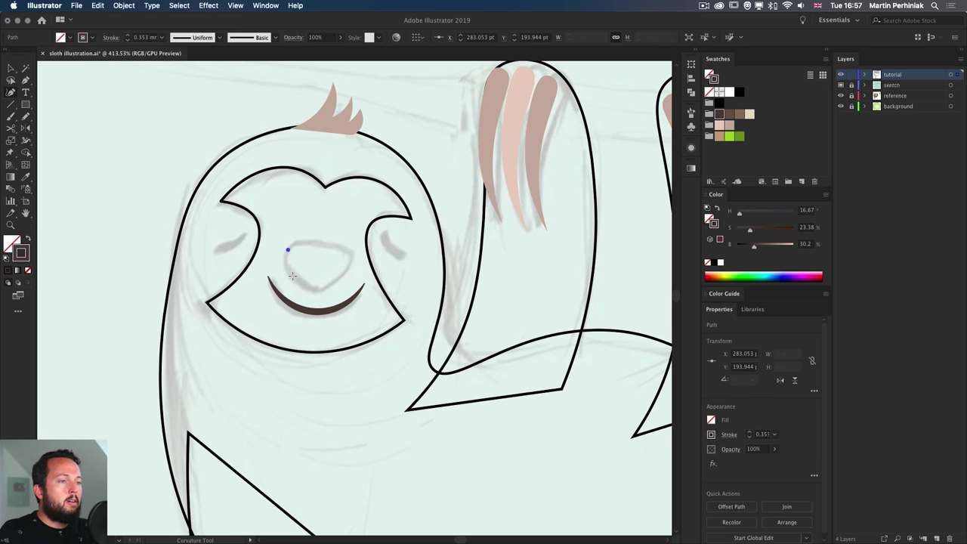
Trace the sloth's nose from the sketch as a closed curved path about 28.9 by 21.4 pt and nudge it slightly up and left
click(293, 277)
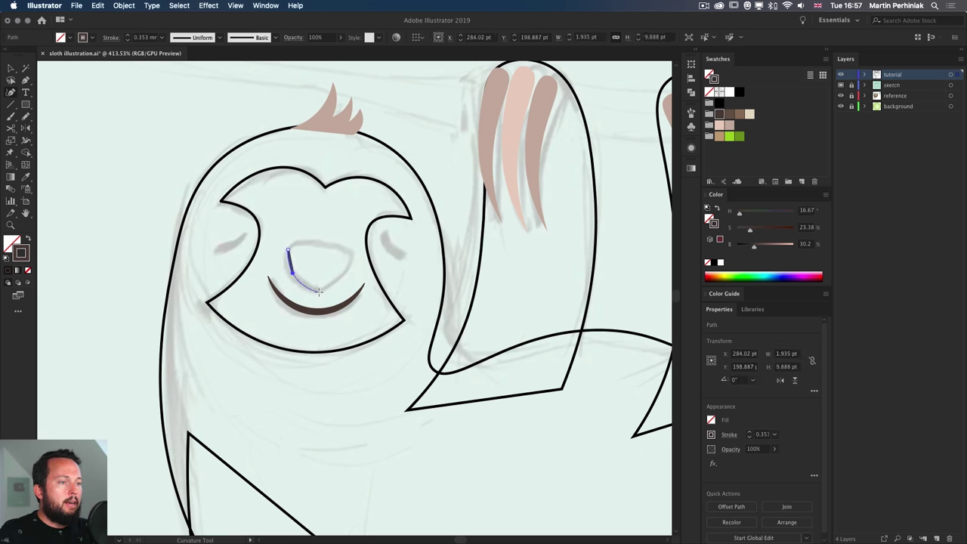
click(319, 291)
click(344, 278)
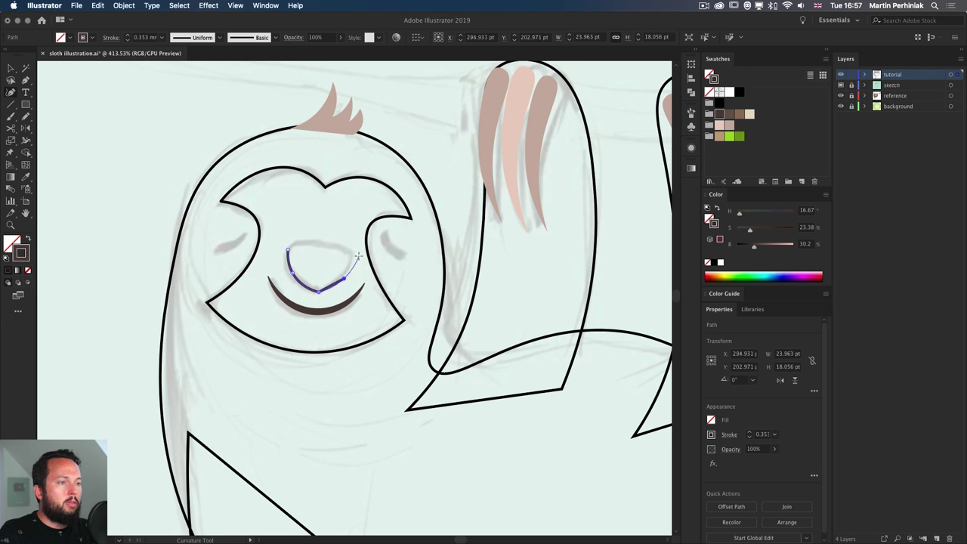
click(353, 255)
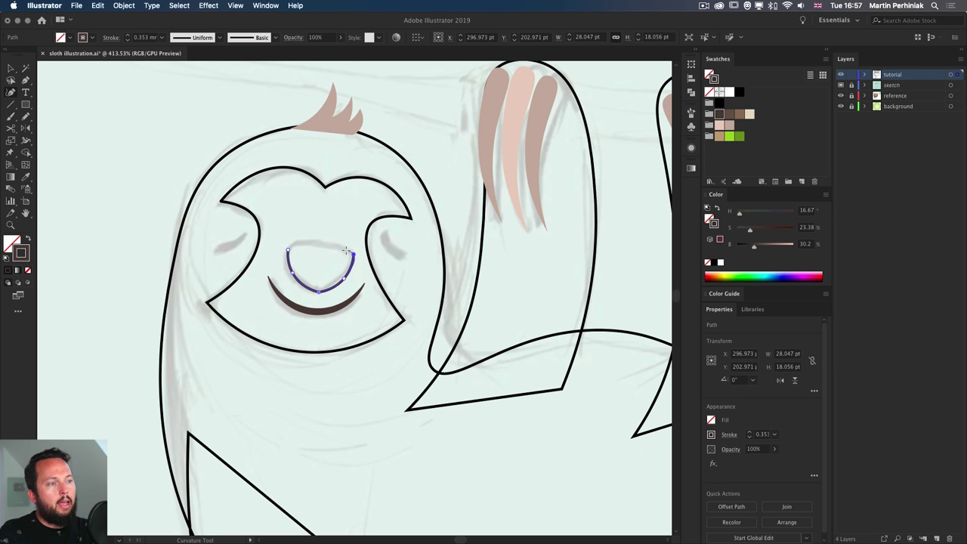
click(318, 243)
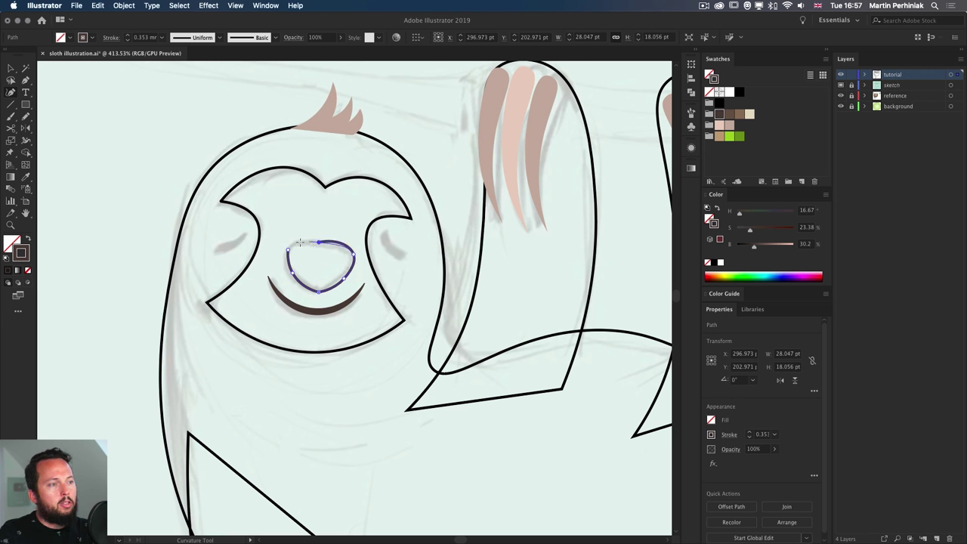
click(290, 249)
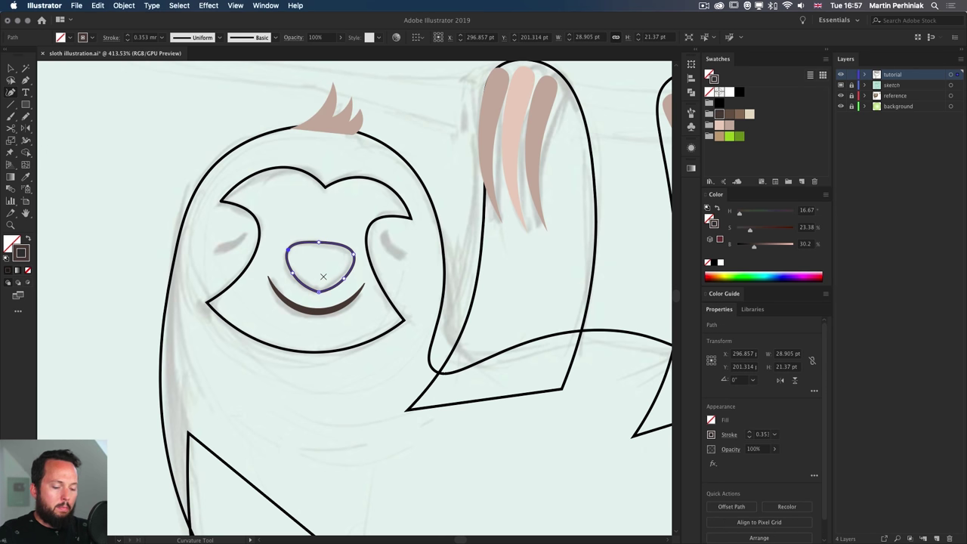
key(v)
click(128, 256)
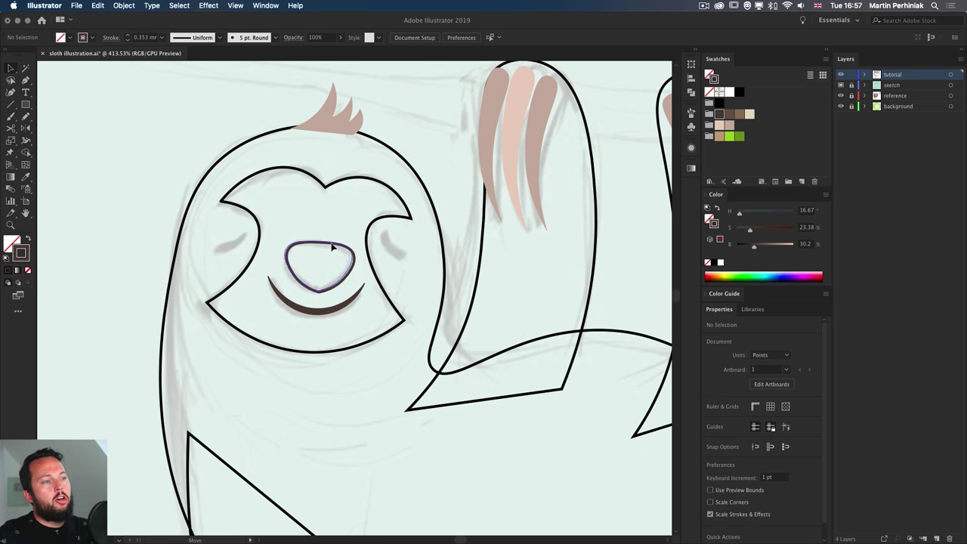
drag(331, 244, 328, 242)
click(138, 265)
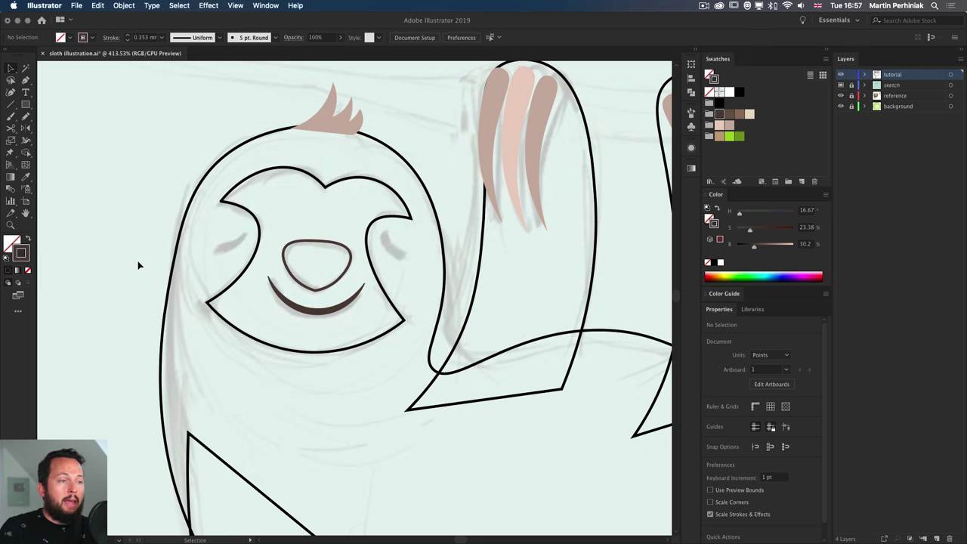
Give the nose a dark brown fill (R=77 G=64 B=59) with no stroke
scroll(319, 453, down, 10)
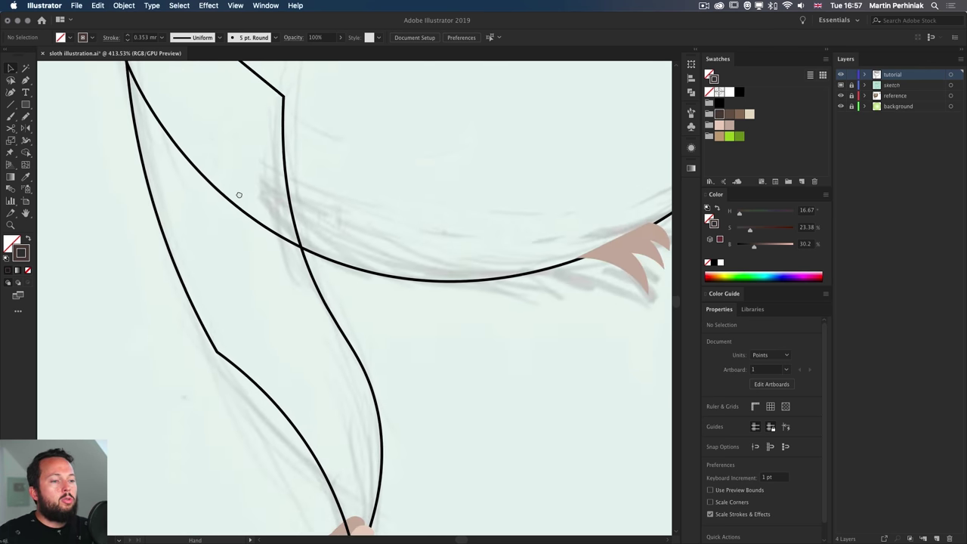
scroll(244, 278, up, 10)
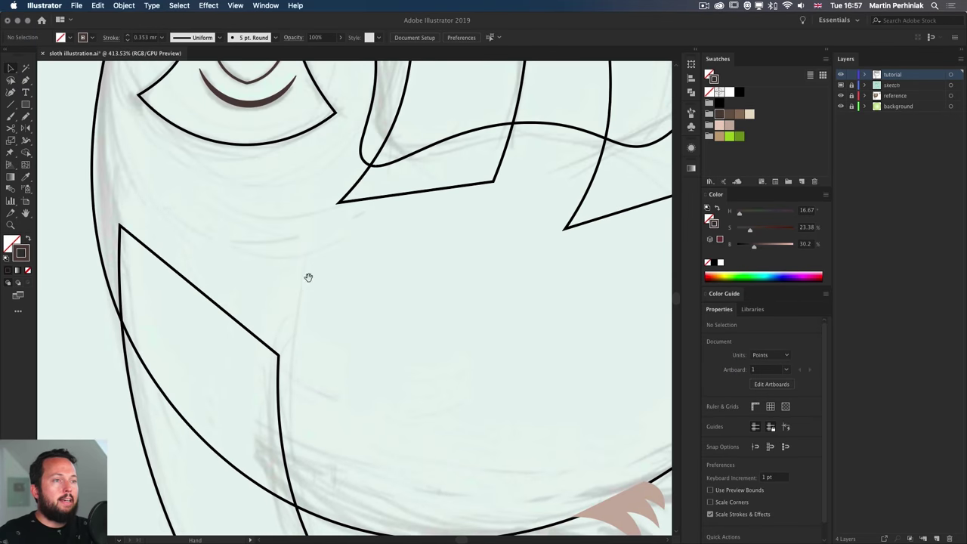
scroll(288, 333, up, 3)
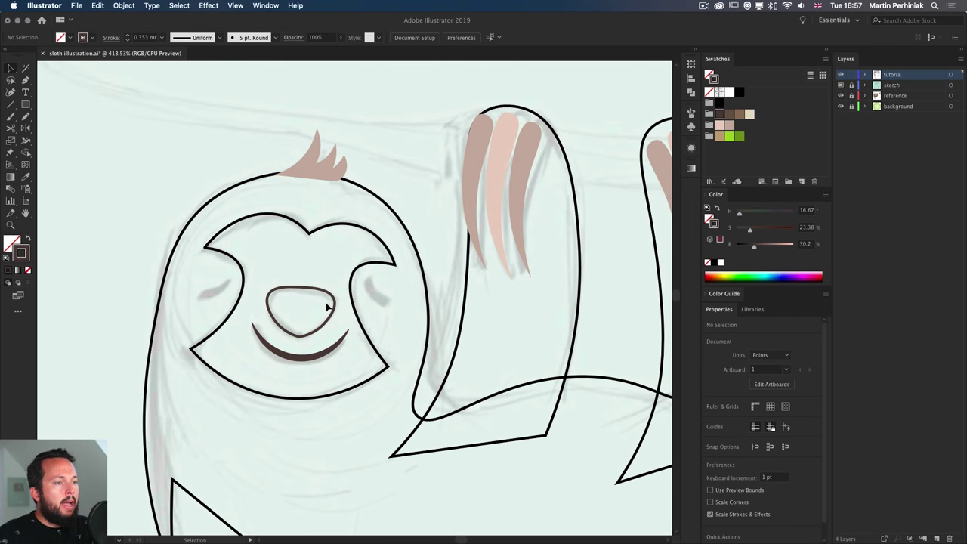
click(324, 295)
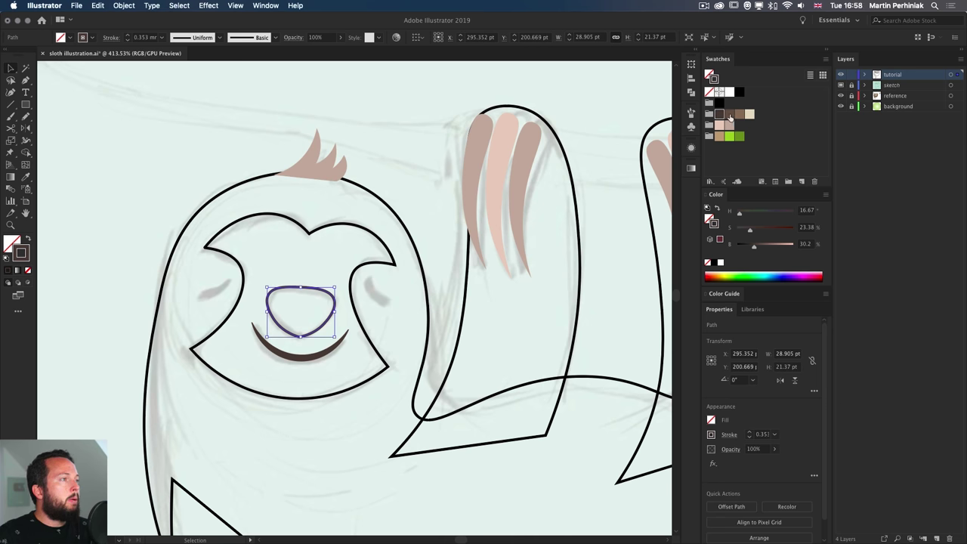
click(719, 115)
key(shift+x)
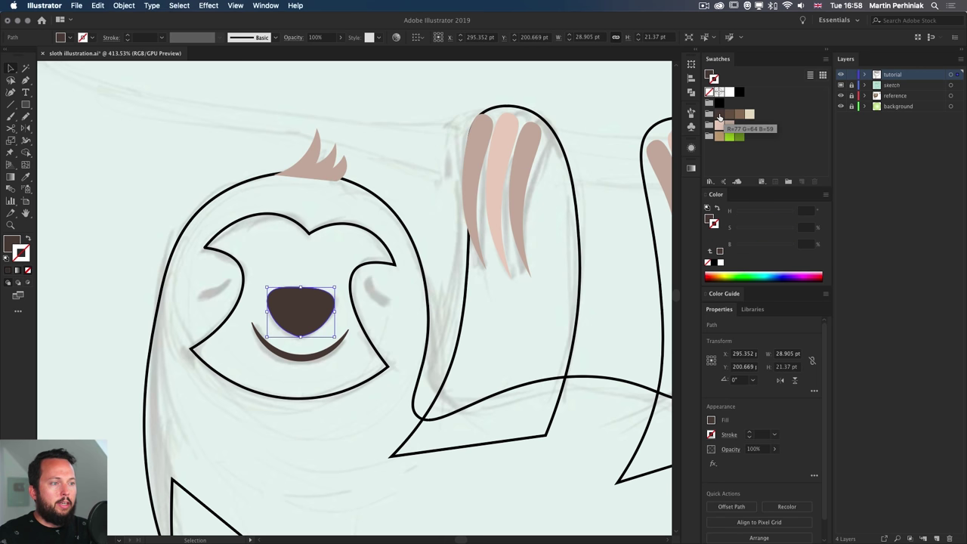
click(168, 219)
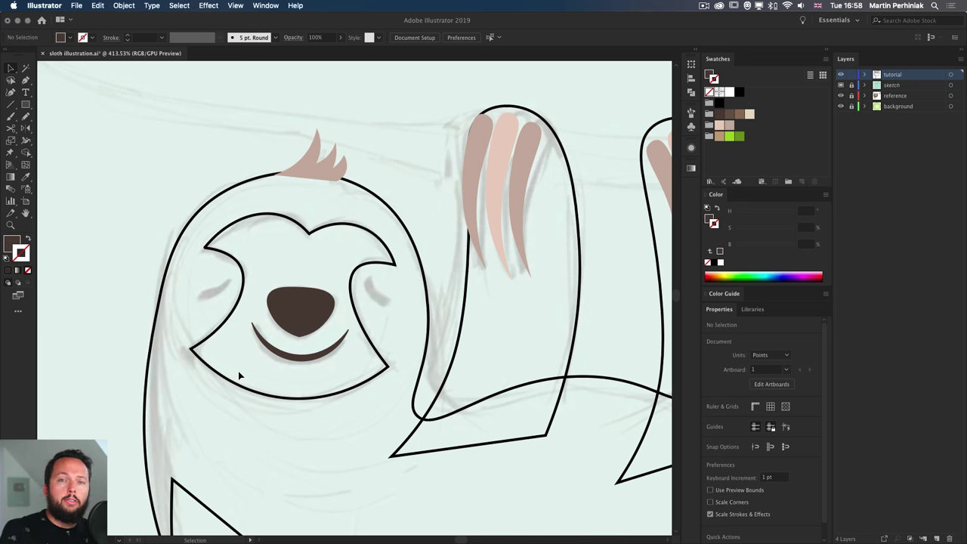
Draw a circle about 19.8 pt across over the sketched eye on the left of the face
key(l)
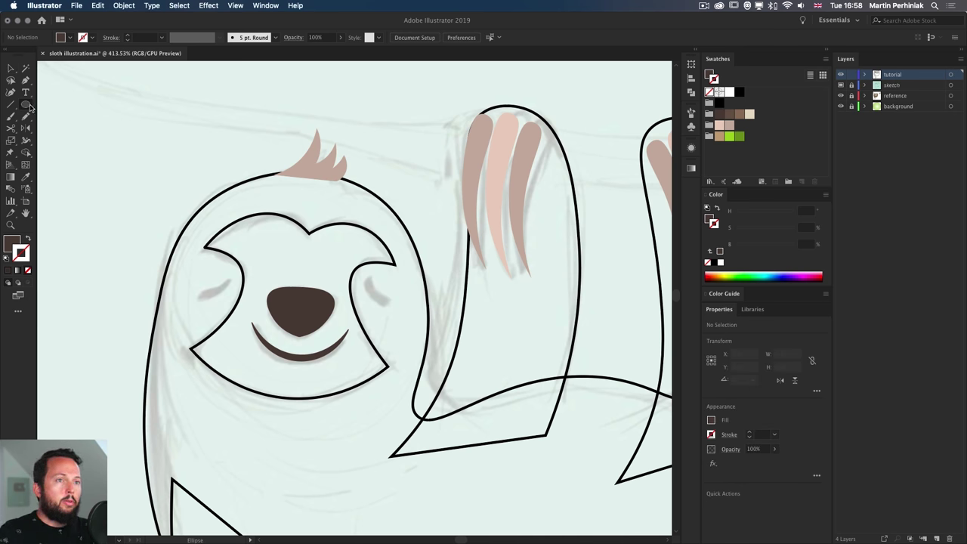
drag(188, 267, 231, 309)
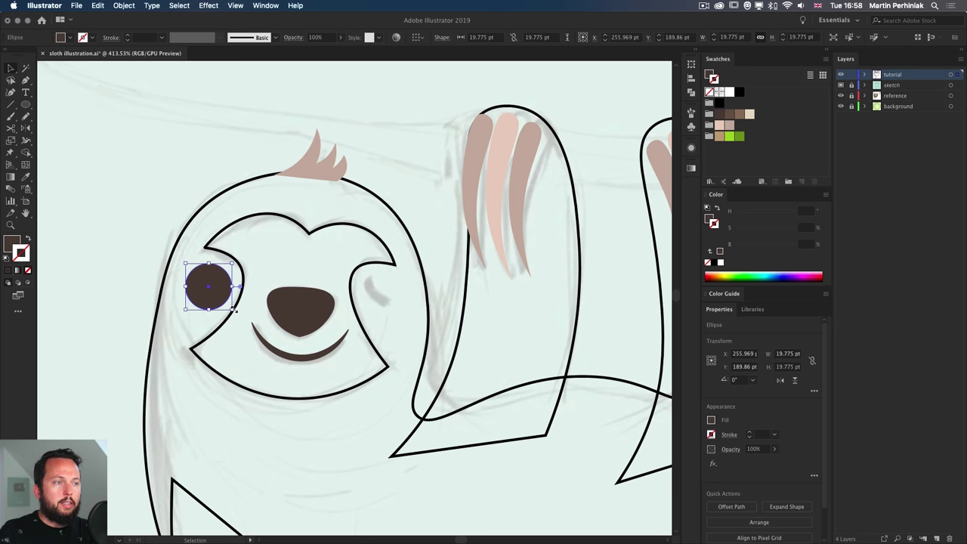
key(v)
click(156, 241)
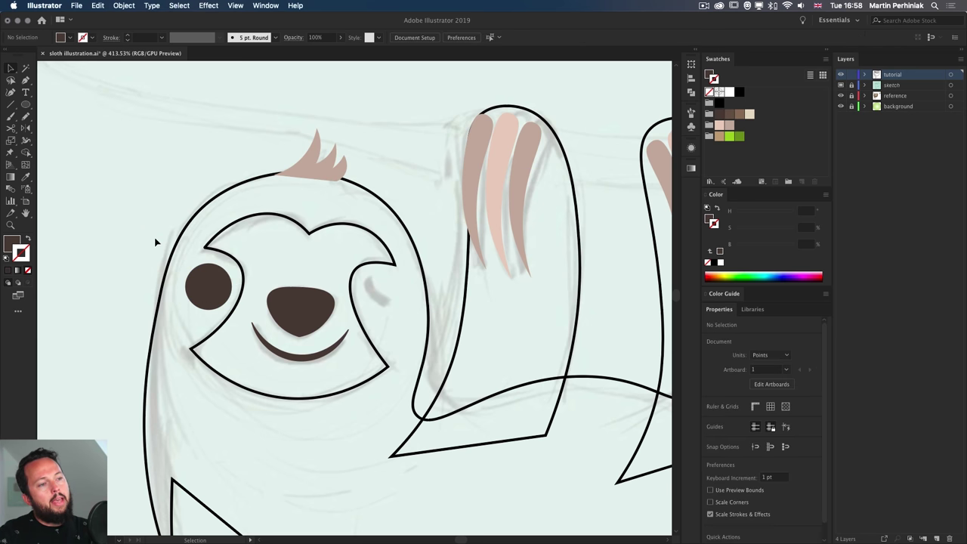
Recolor the eye circle with a white fill and a dark brown stroke
click(213, 281)
click(750, 114)
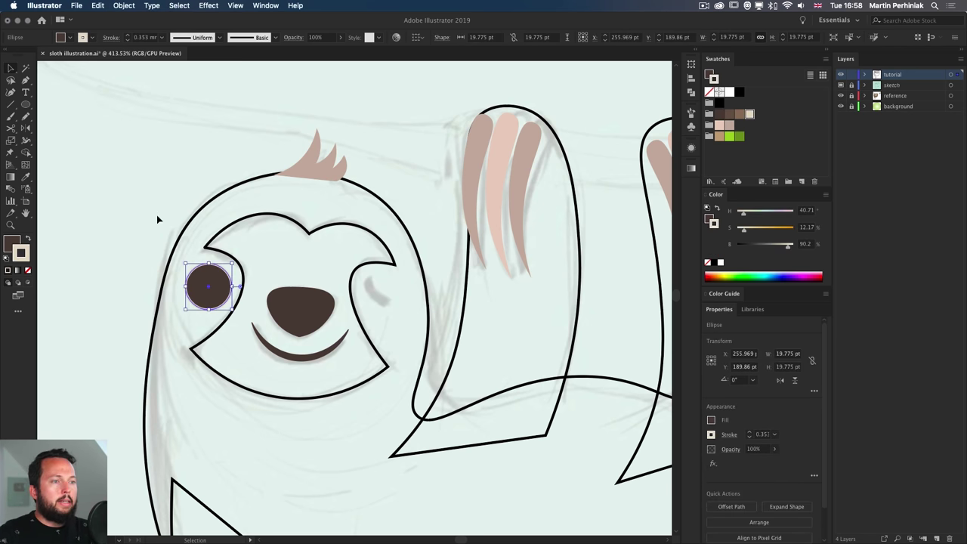
key(slash)
key(d)
key(super+shift+a)
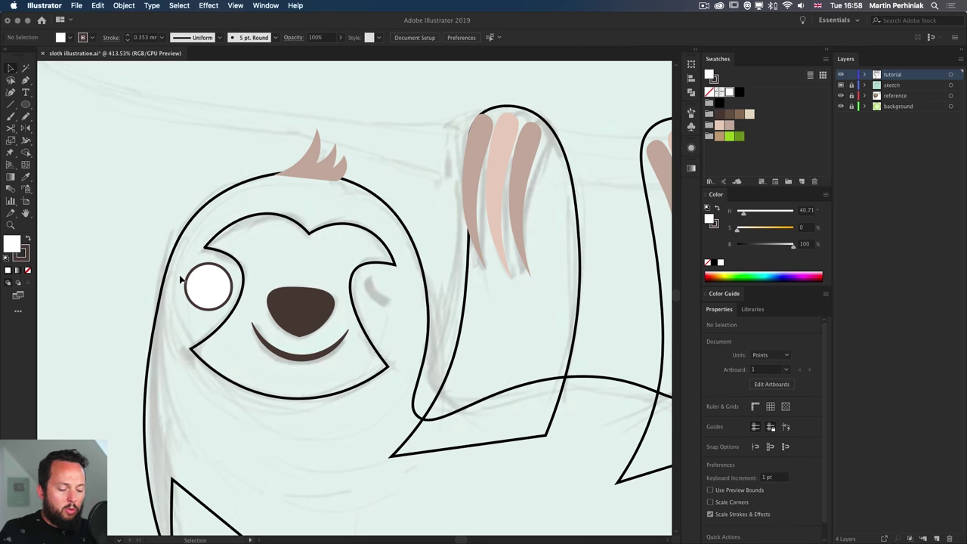
Draw a closed eyelid shape over the upper half of the eye with the Curvature tool, with a slanted straight lower edge
scroll(184, 291, up, 3)
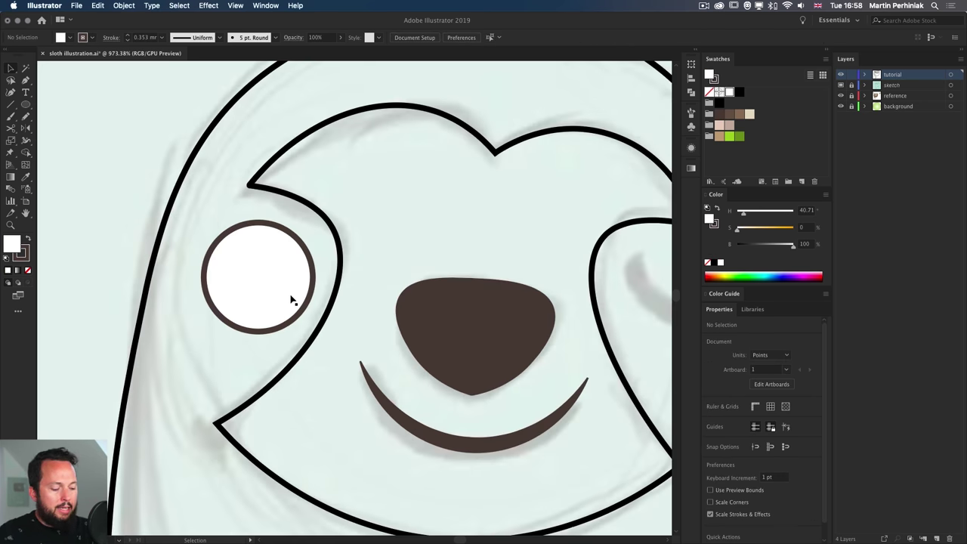
key(shift+grave)
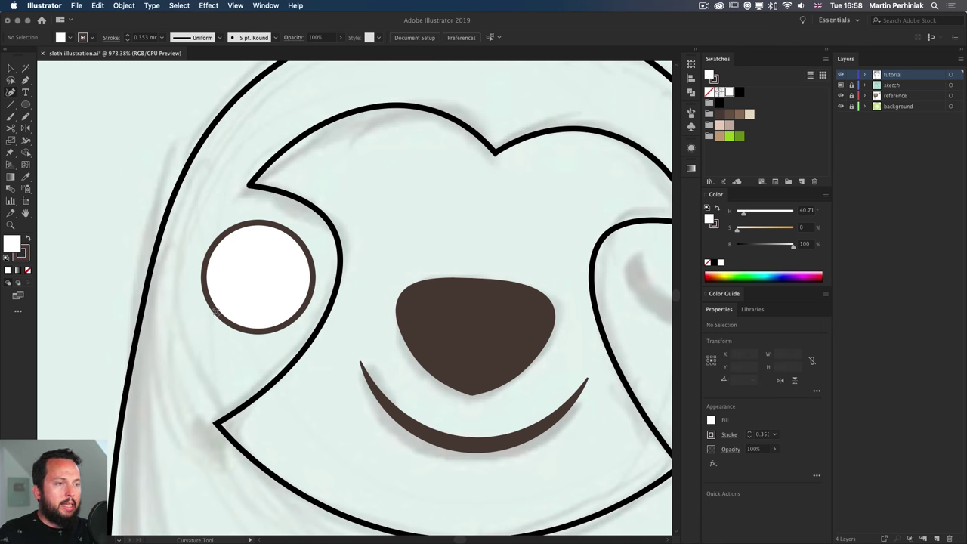
click(196, 294)
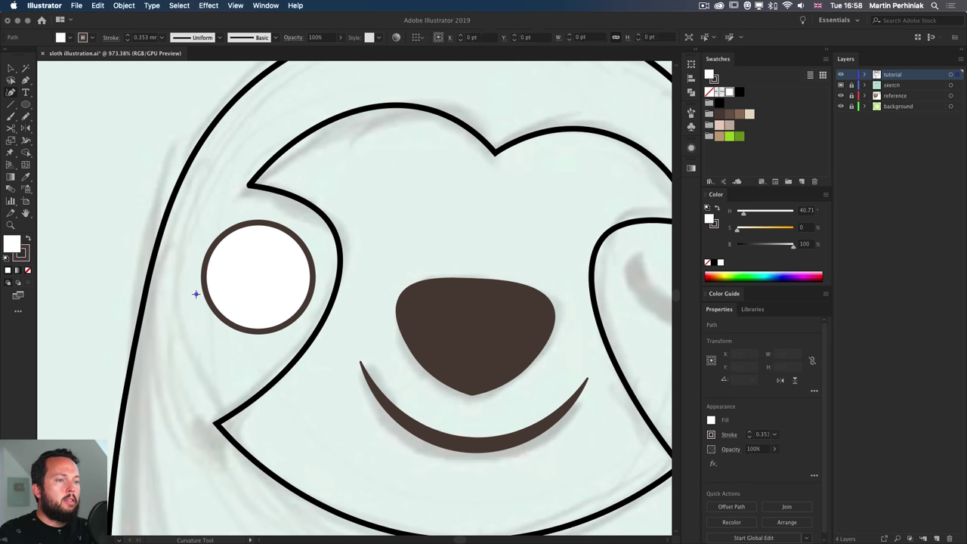
click(322, 266)
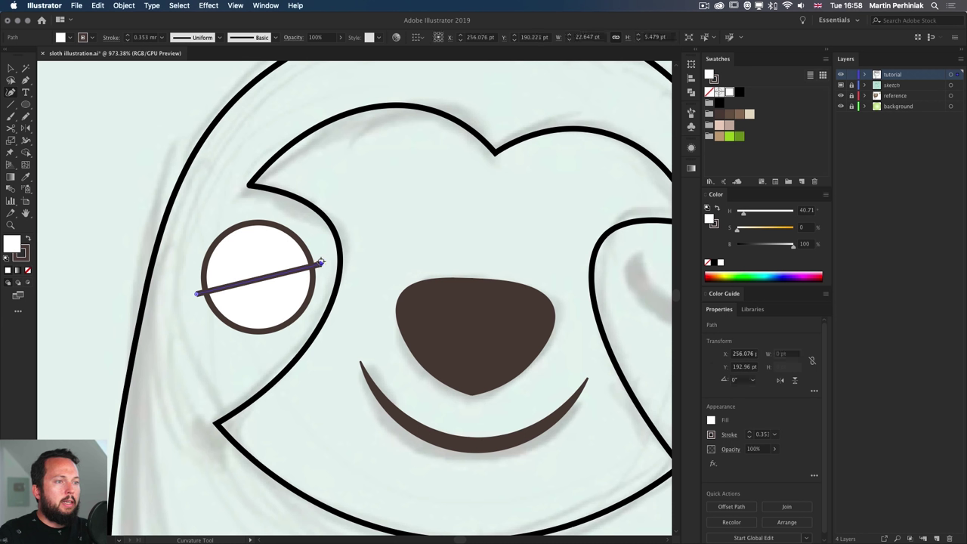
click(281, 215)
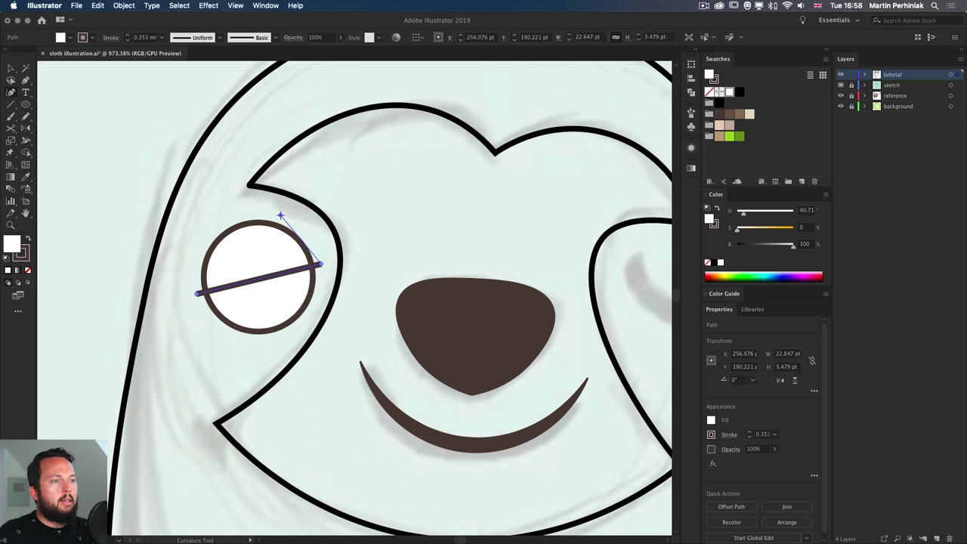
click(216, 216)
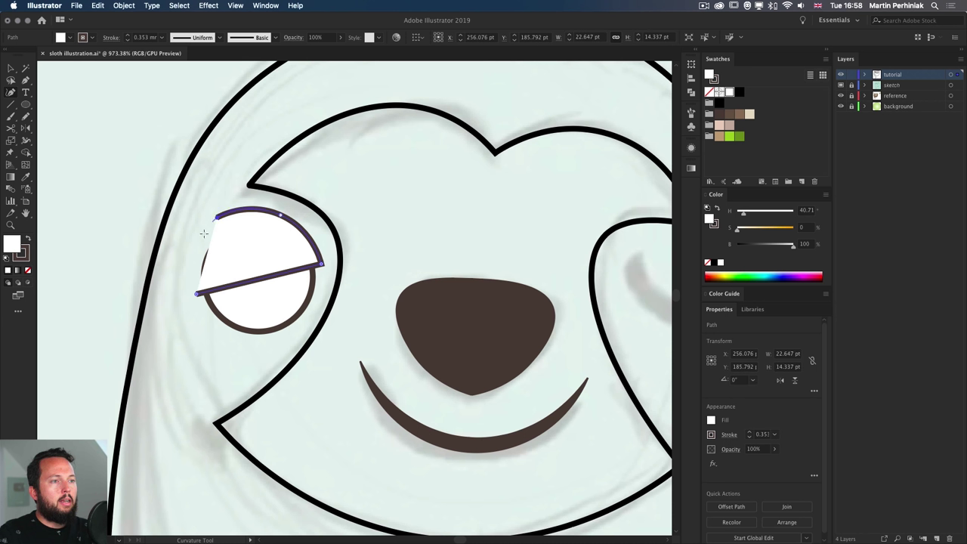
click(196, 294)
Give the eyelid a dark brown fill and remove its stroke
key(shift+x)
key(v)
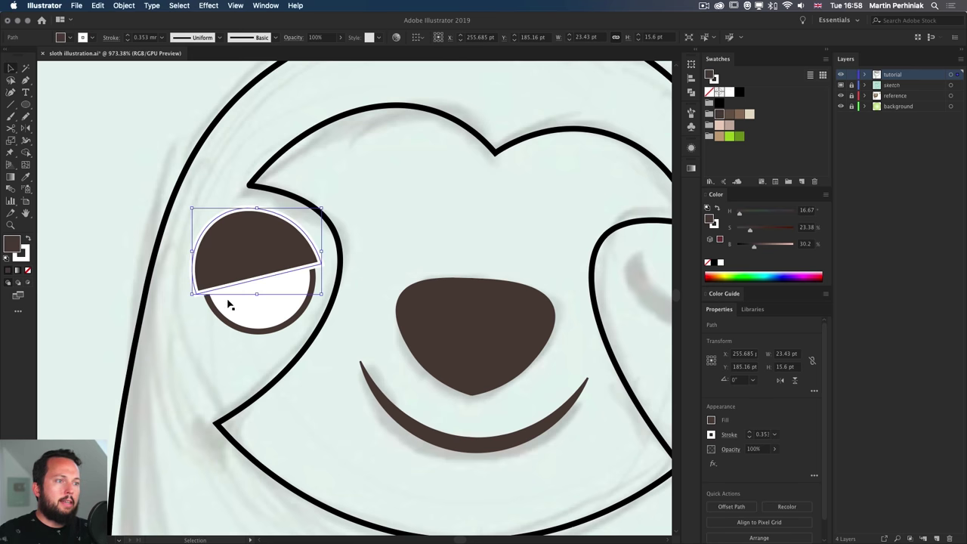
key(slash)
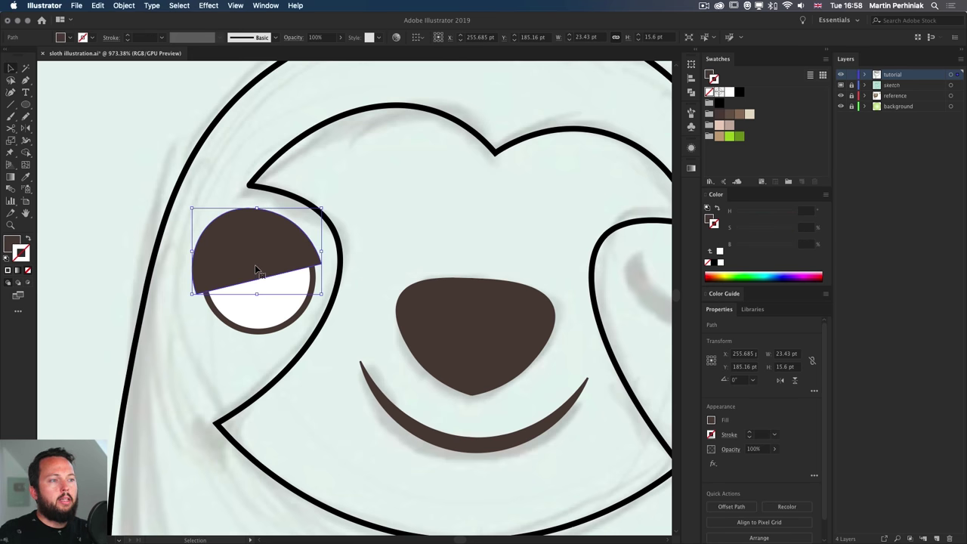
click(108, 245)
Adjust the curve of the eyelid's upper edge slightly and move the eyelid down a little over the eye
click(235, 265)
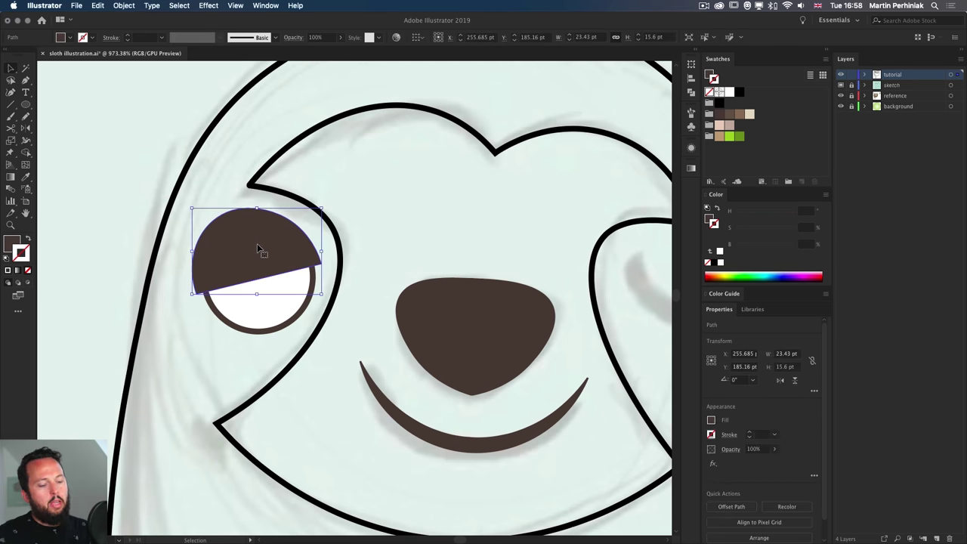
key(shift+grave)
drag(289, 215, 288, 214)
key(v)
drag(259, 250, 259, 254)
click(94, 240)
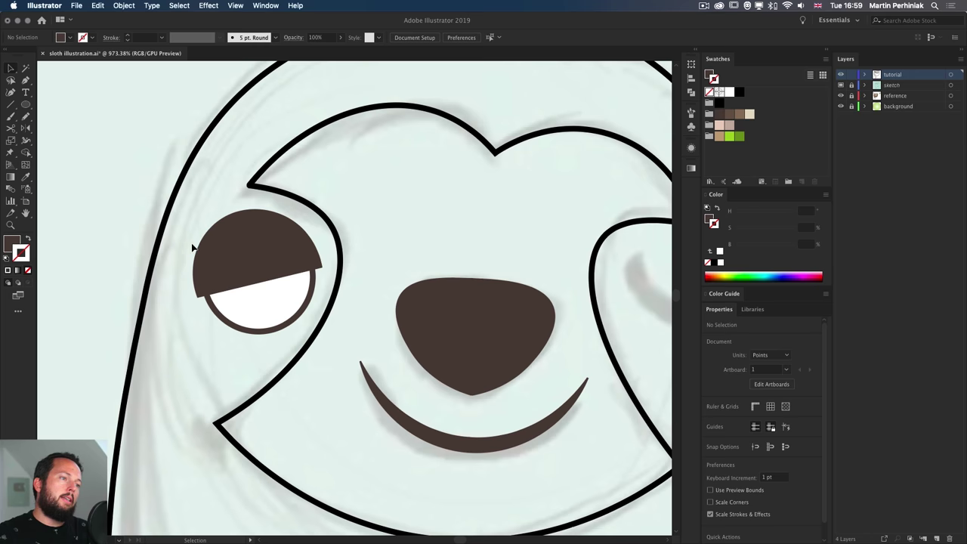
Draw a dark brown pupil circle about 9.5 pt across in the eye and bring the eyelid in front of it
drag(448, 284, 383, 278)
key(l)
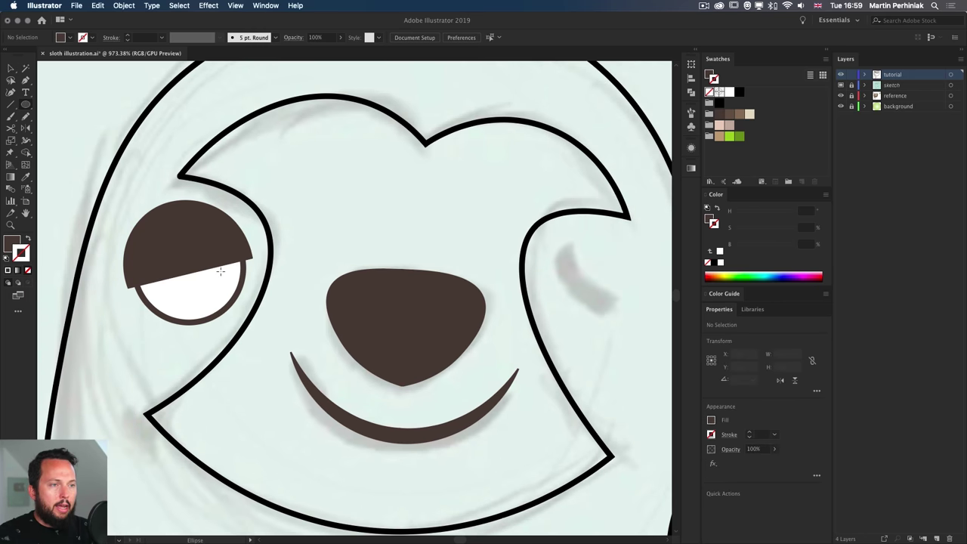
drag(166, 259, 218, 299)
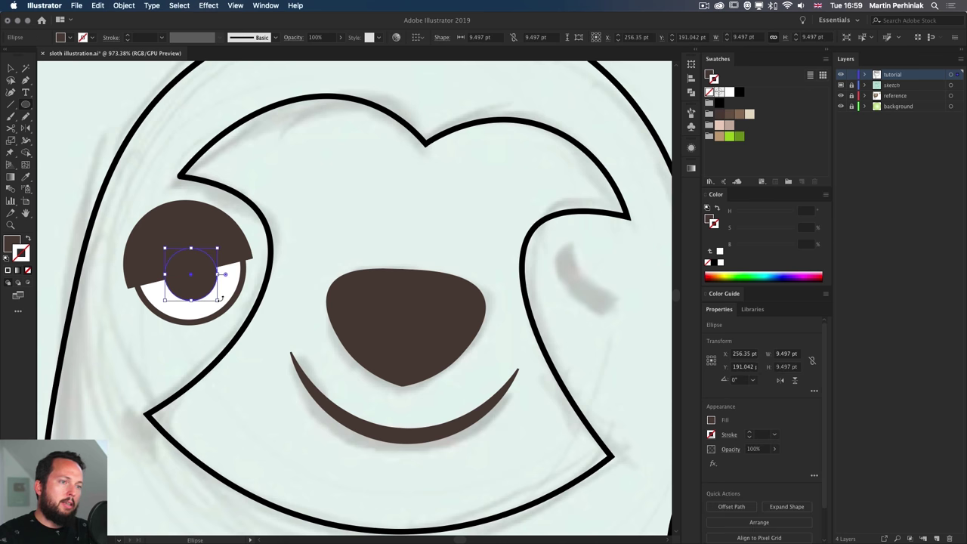
key(v)
click(229, 251)
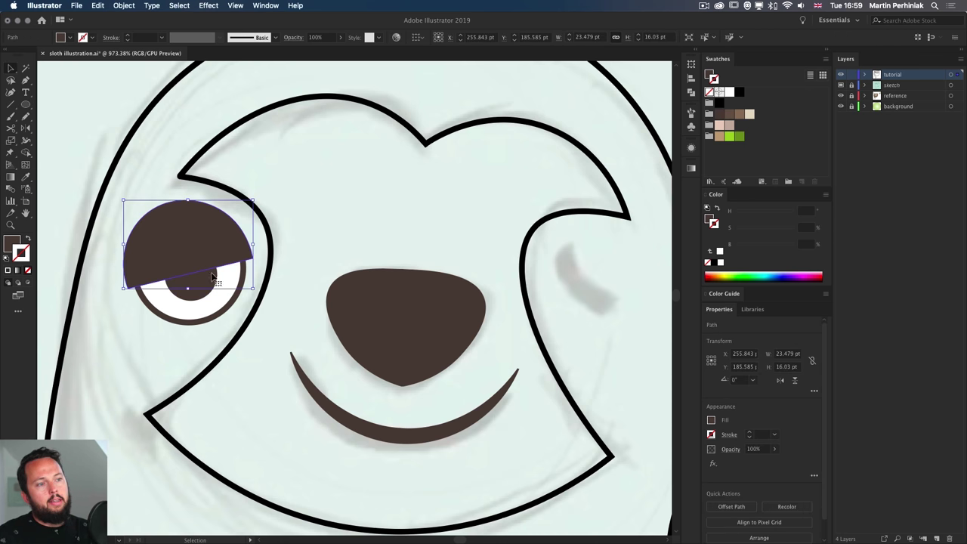
Add a highlight circle about 2.6 pt across inside the pupil, with a white fill and no stroke
click(205, 286)
key(l)
drag(184, 275, 195, 289)
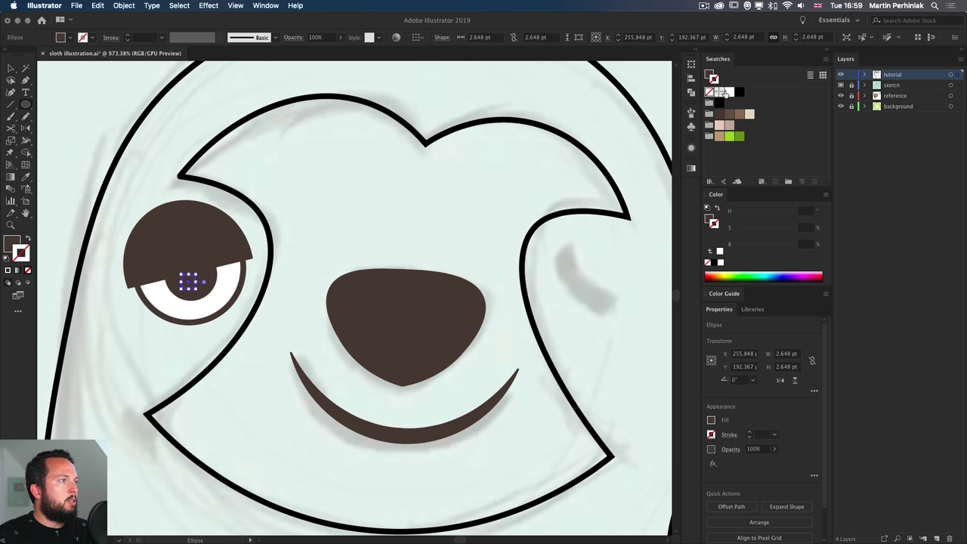
click(726, 92)
key(shift+x)
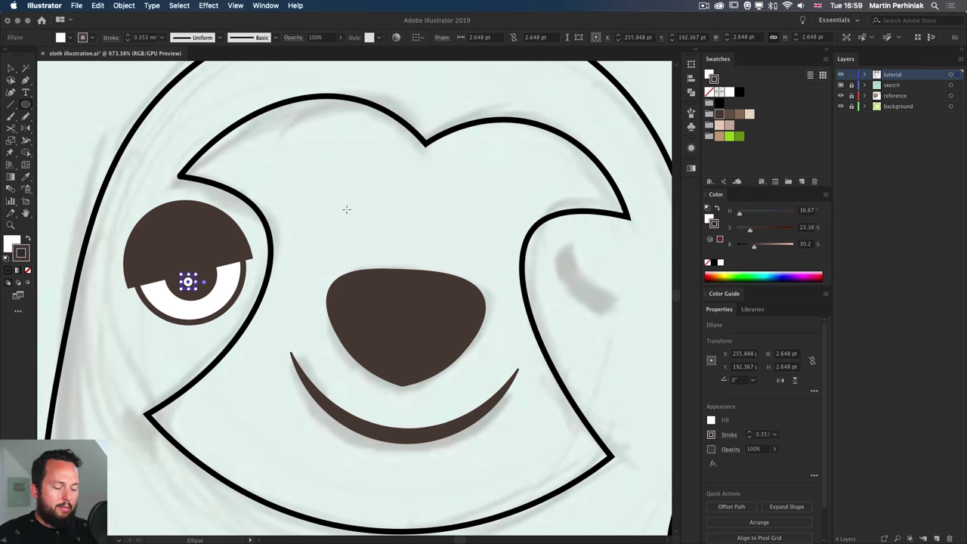
key(/)
key(v)
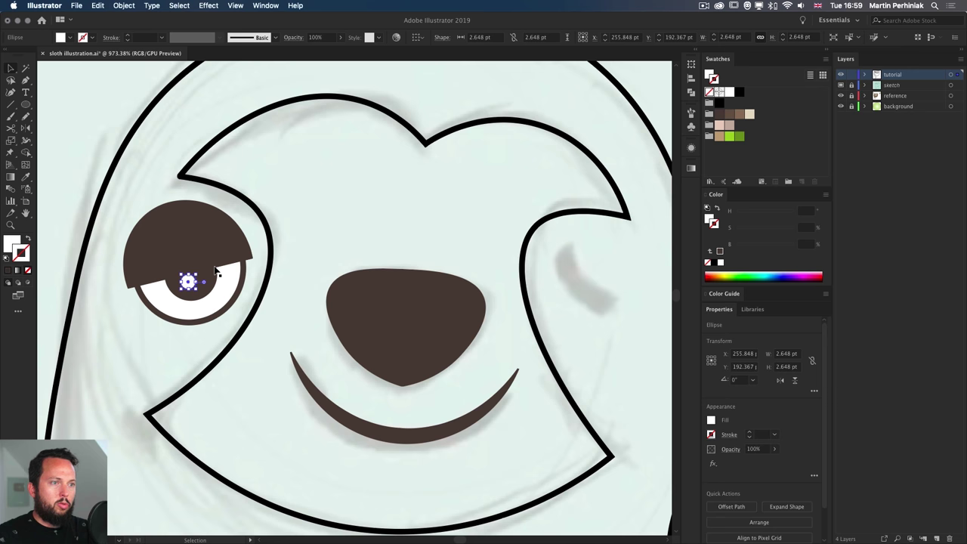
click(63, 138)
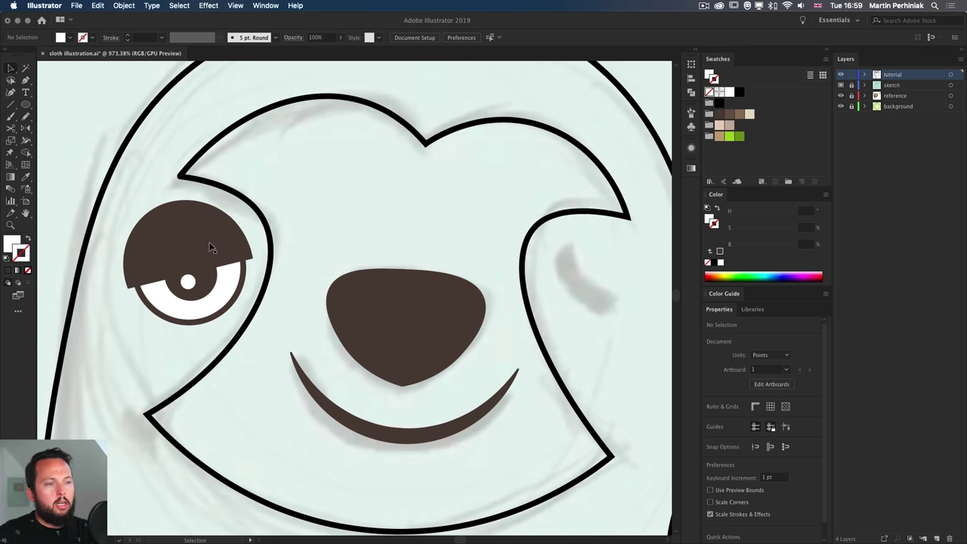
click(199, 292)
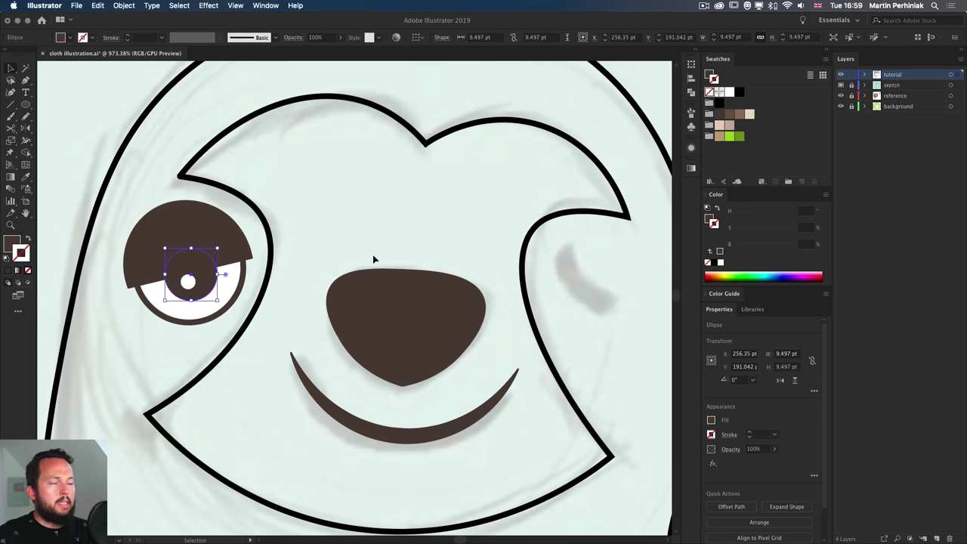
click(720, 115)
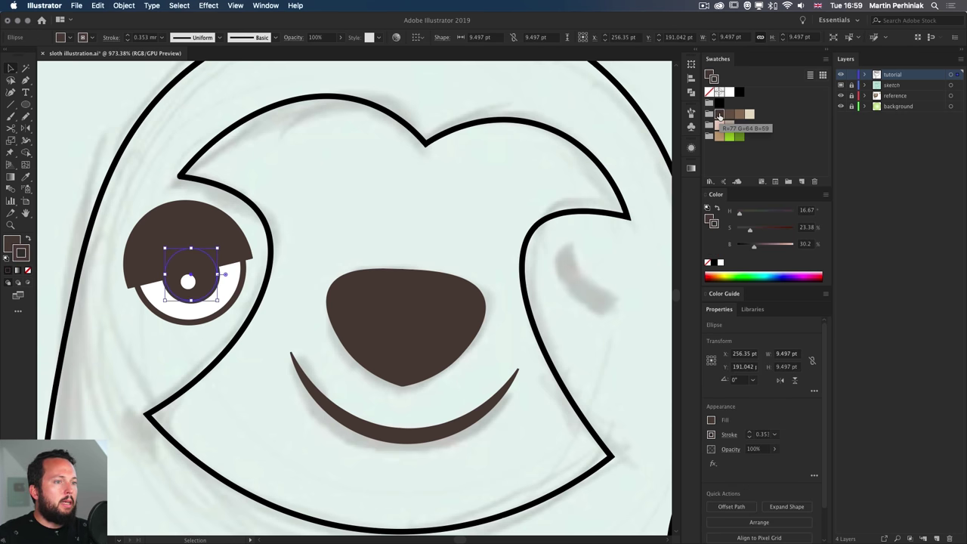
key(ctrl+z)
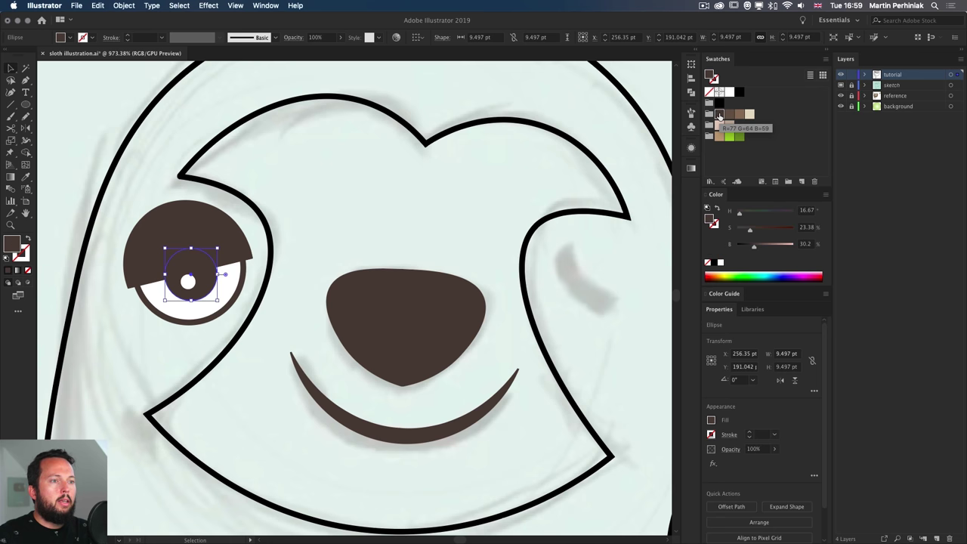
Recolour the eyelid's fill with the slightly lighter brown swatch beside the darkest brown
click(176, 240)
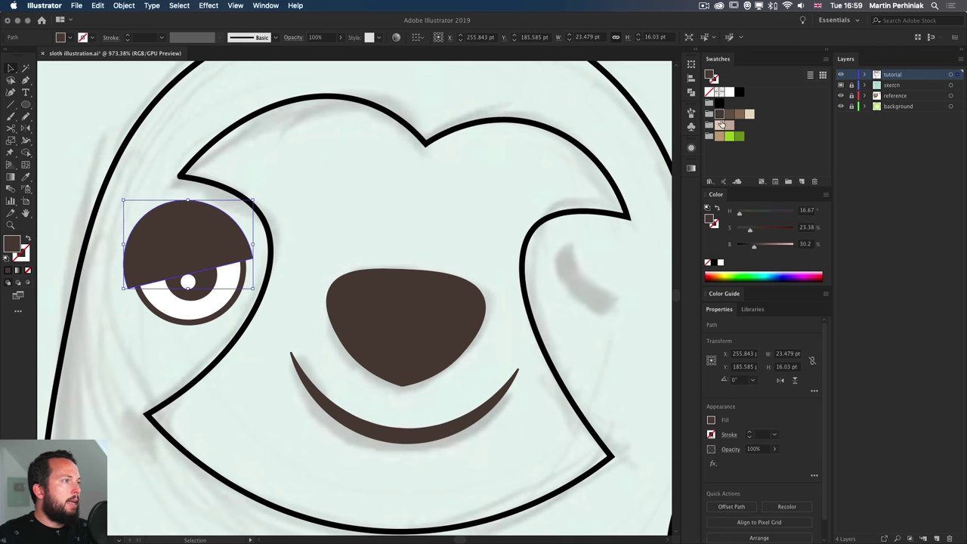
click(728, 115)
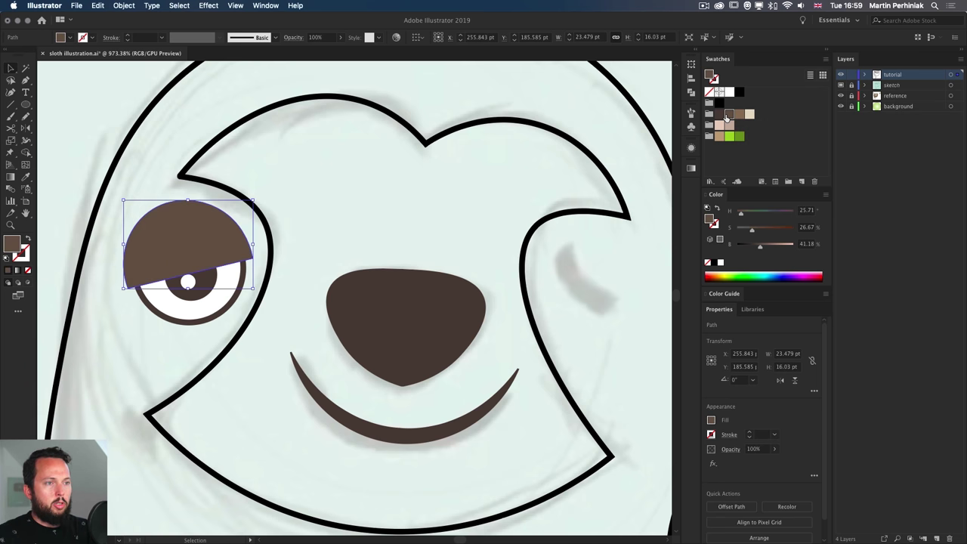
click(161, 142)
Hide the sketch and tutorial layers to compare the eye with the reference artwork, and show both layers again
drag(513, 201, 372, 237)
drag(262, 279, 330, 272)
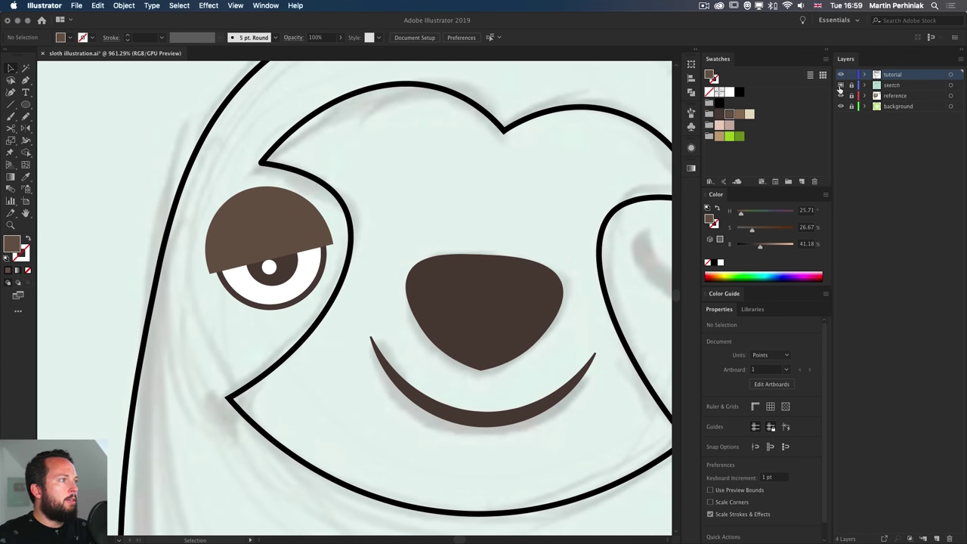
drag(841, 85, 841, 74)
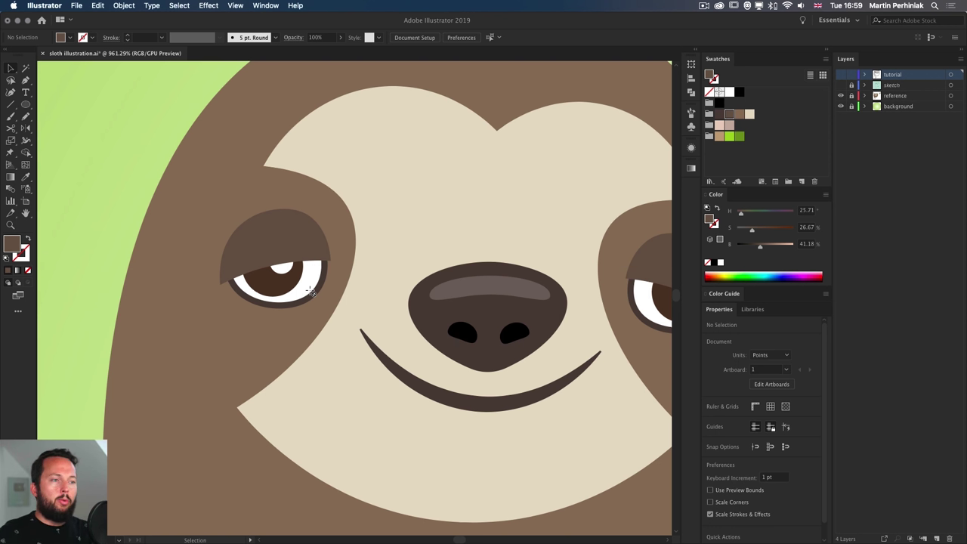
click(841, 85)
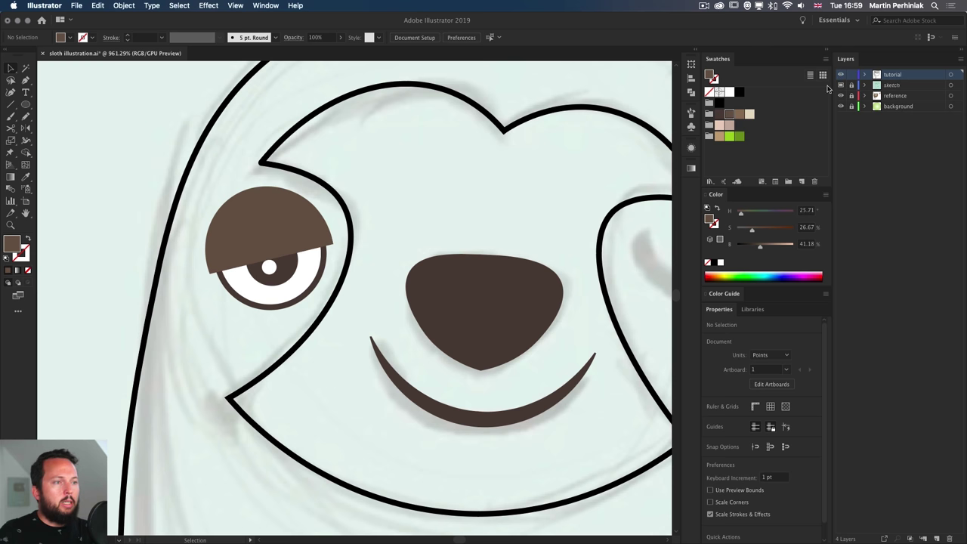
Flatten the lower curve of the eye white with the Curvature tool and nudge the shape down 1 pt
click(263, 307)
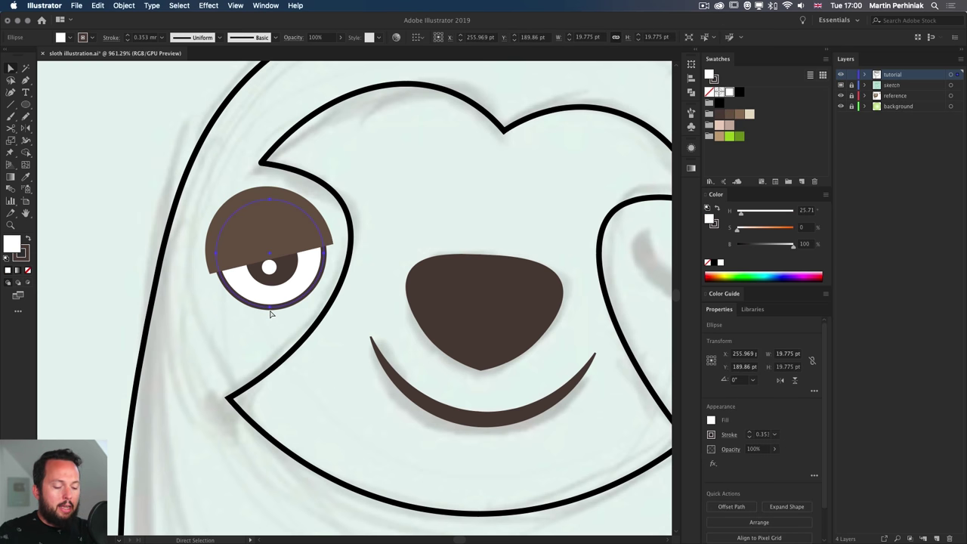
key(shift+grave)
click(269, 308)
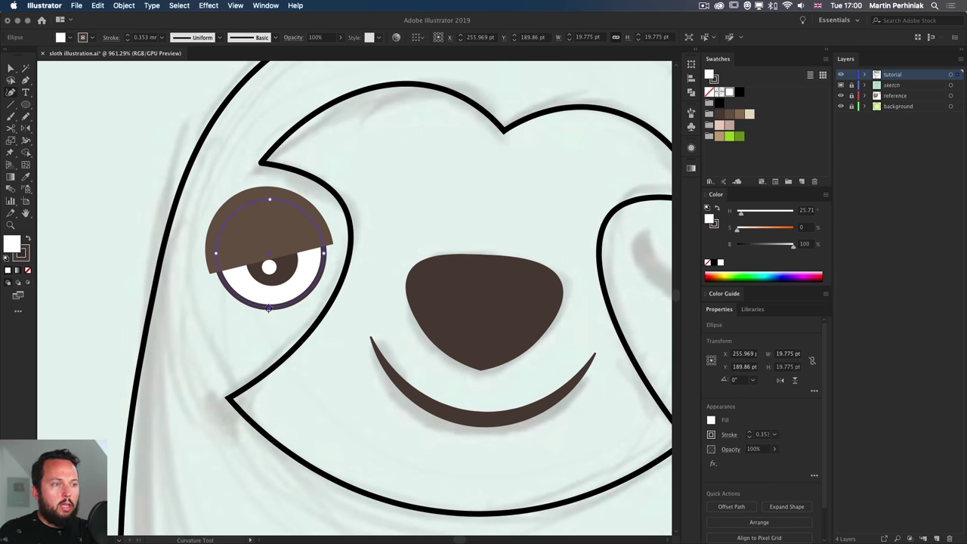
drag(268, 307, 244, 294)
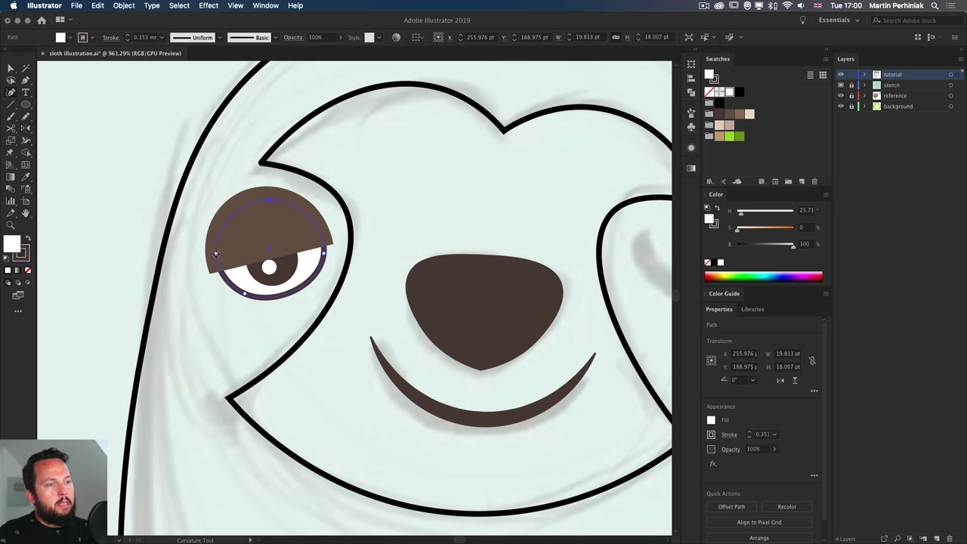
drag(216, 265, 214, 260)
key(v)
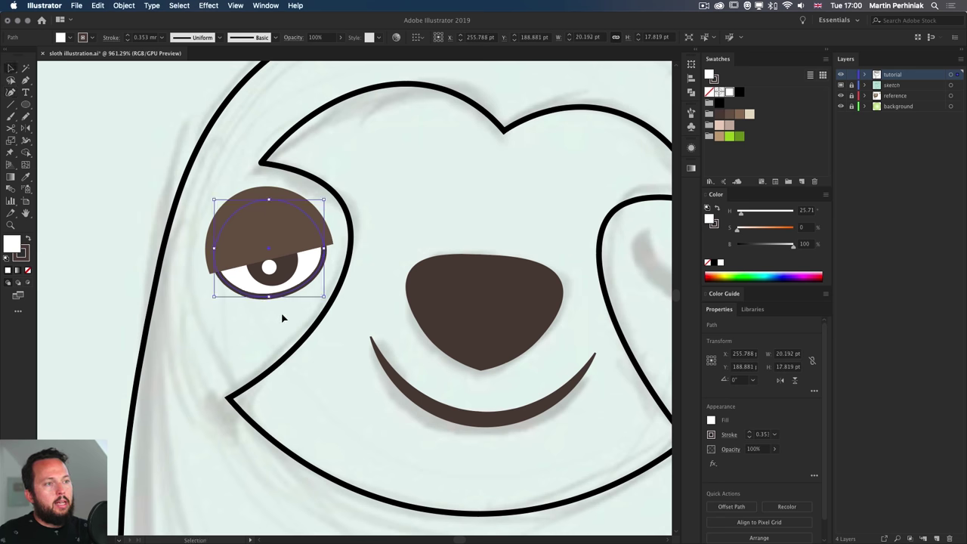
key(Down)
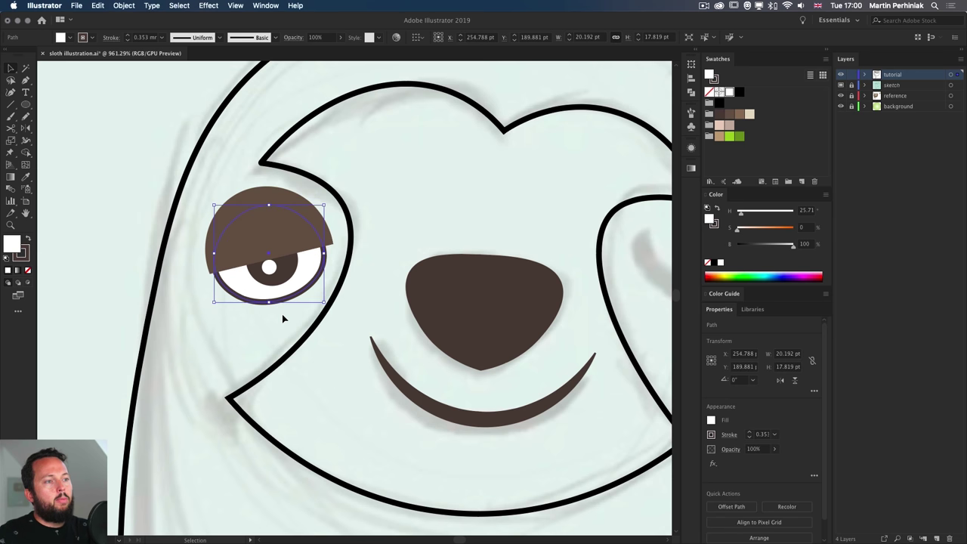
Flatten the eyelid's upper curve with the Curvature tool and move the eyelid down slightly over the eye
click(278, 197)
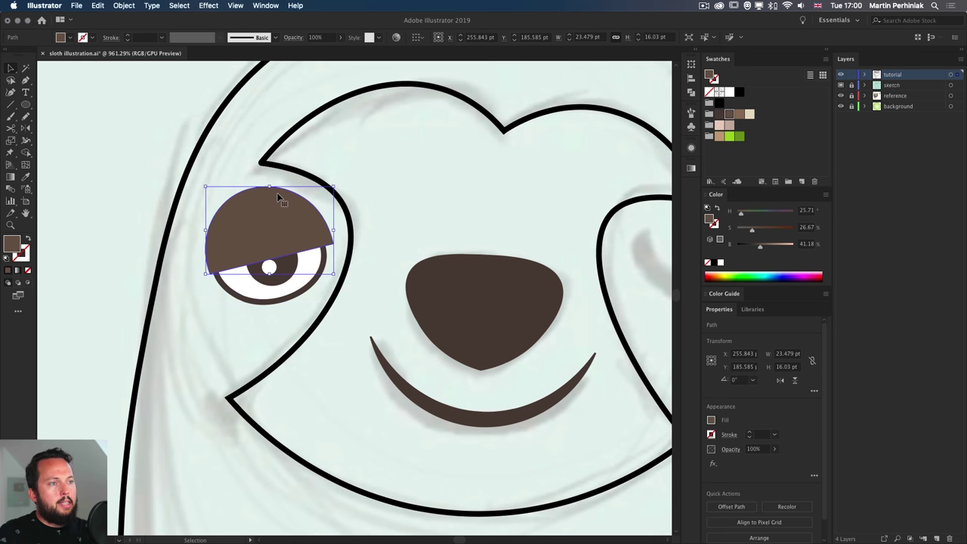
key(shift+grave)
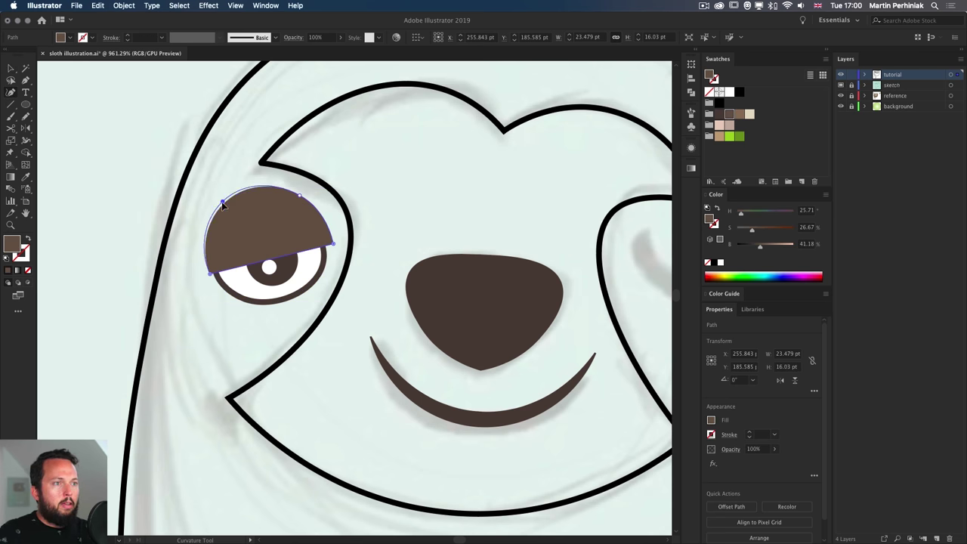
drag(225, 201, 217, 206)
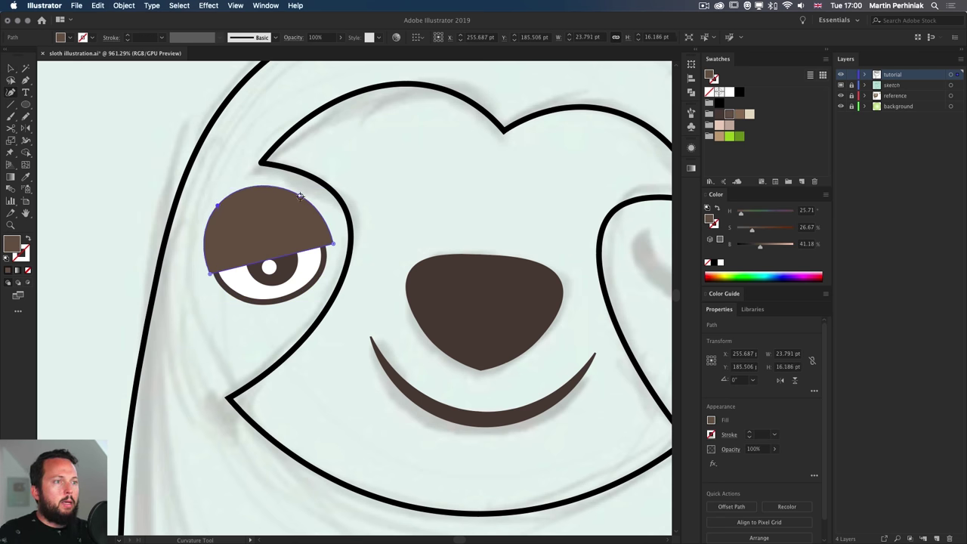
drag(300, 196, 301, 205)
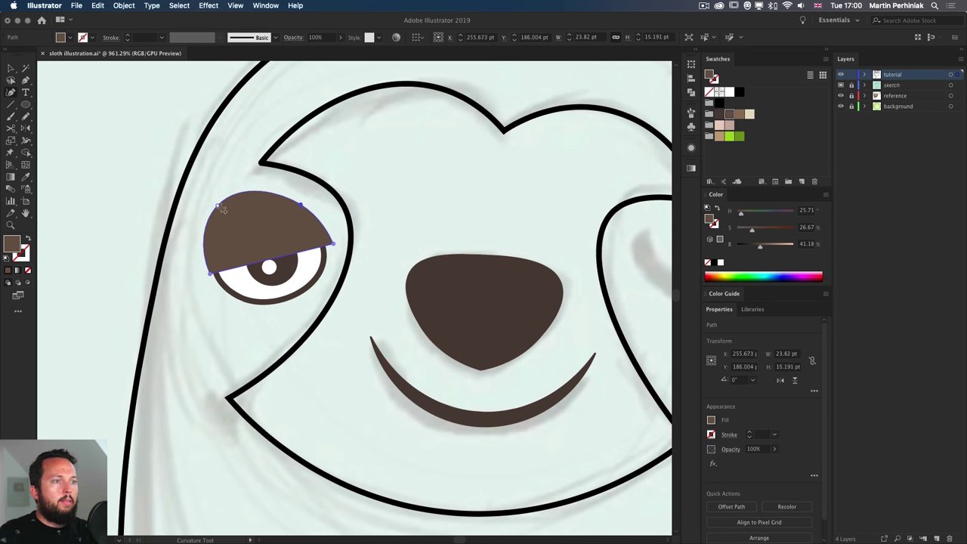
drag(218, 206, 230, 205)
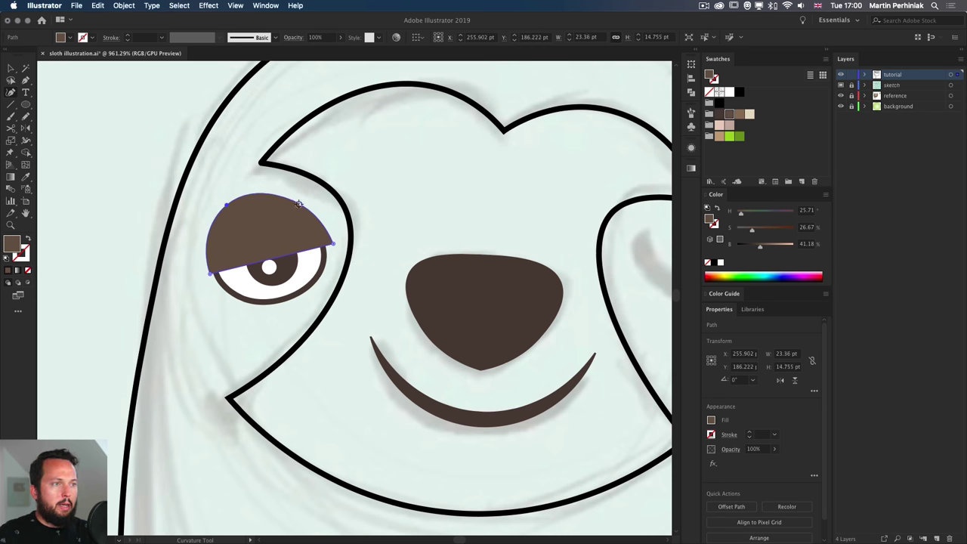
drag(304, 205, 305, 206)
key(v)
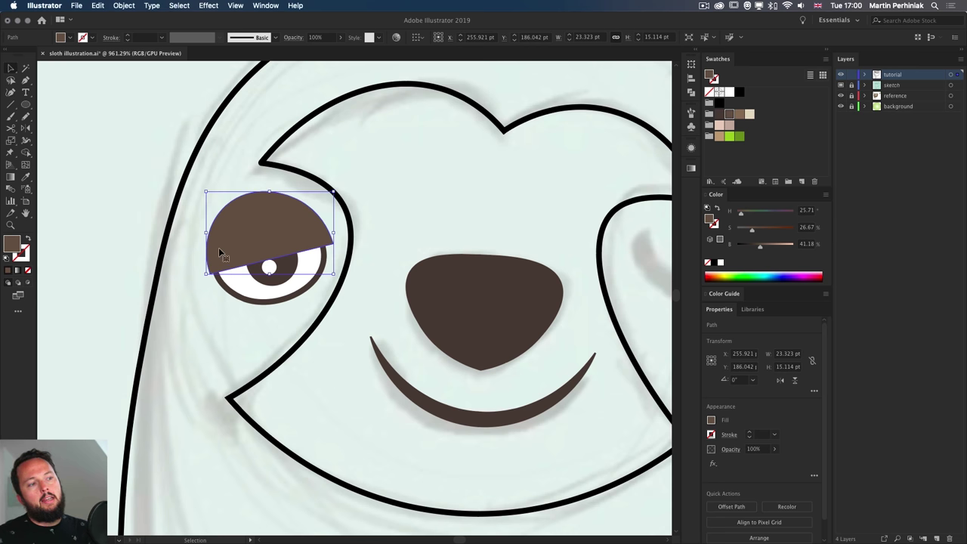
drag(259, 247, 259, 251)
key(super+shift+a)
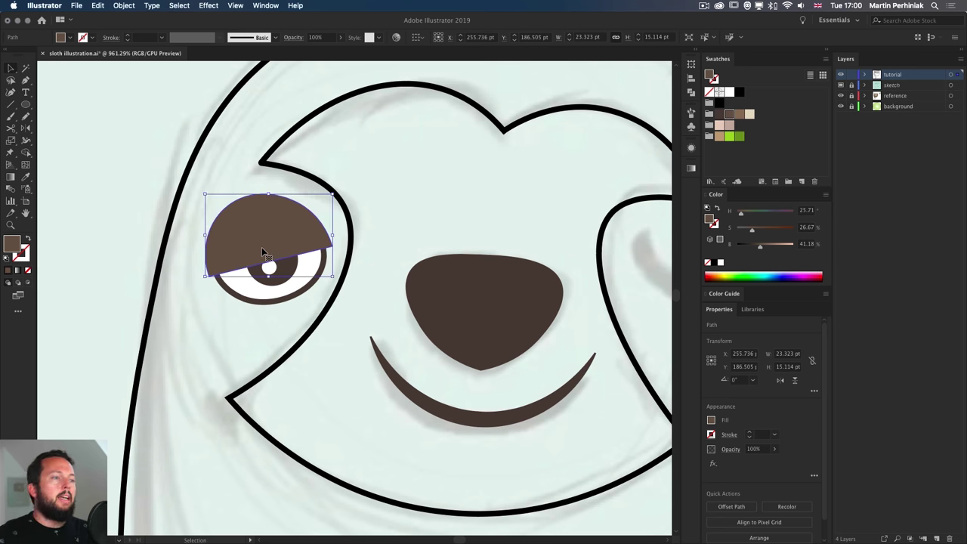
Try moving the pupil and its highlight together sideways within the eye to change the gaze direction
scroll(262, 247, down, 5)
drag(451, 337, 378, 311)
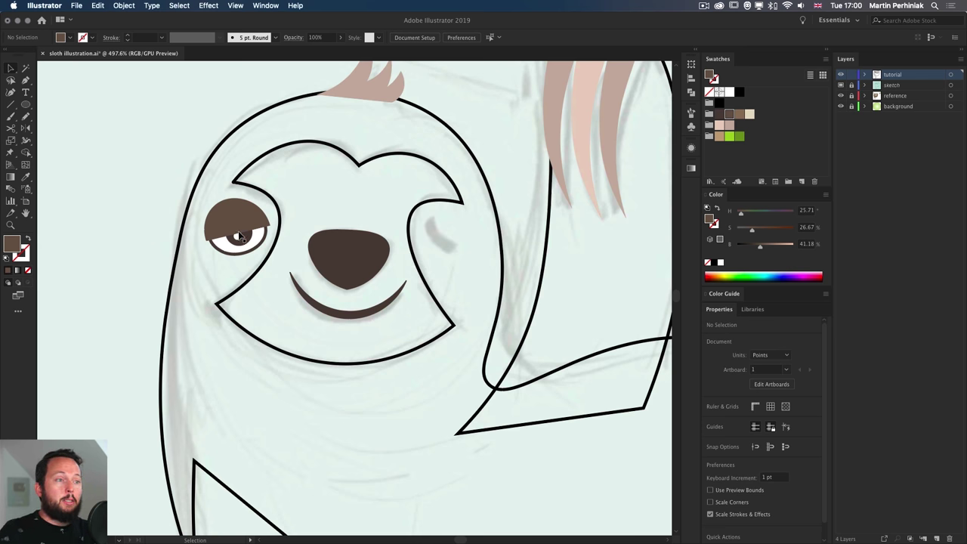
drag(201, 228, 293, 230)
scroll(362, 235, right, 3)
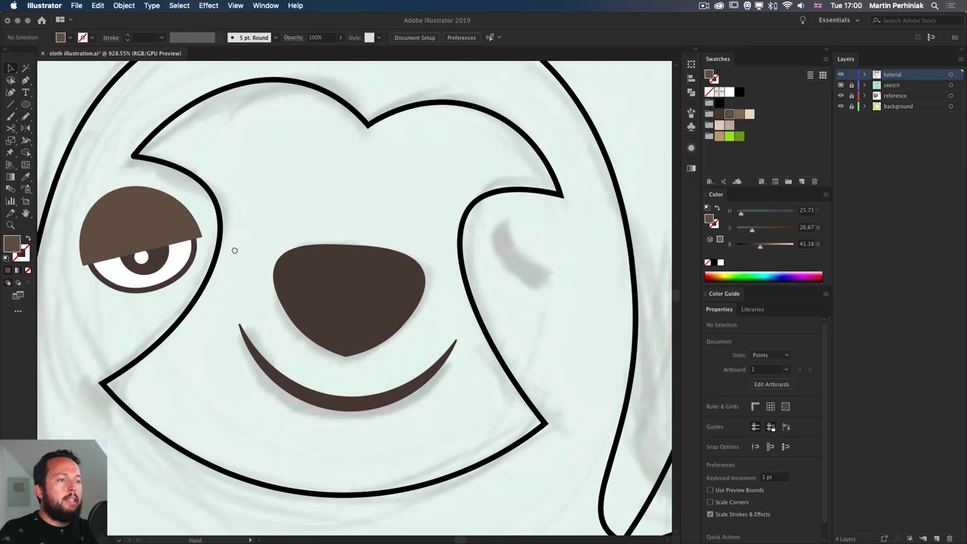
super+click(141, 257)
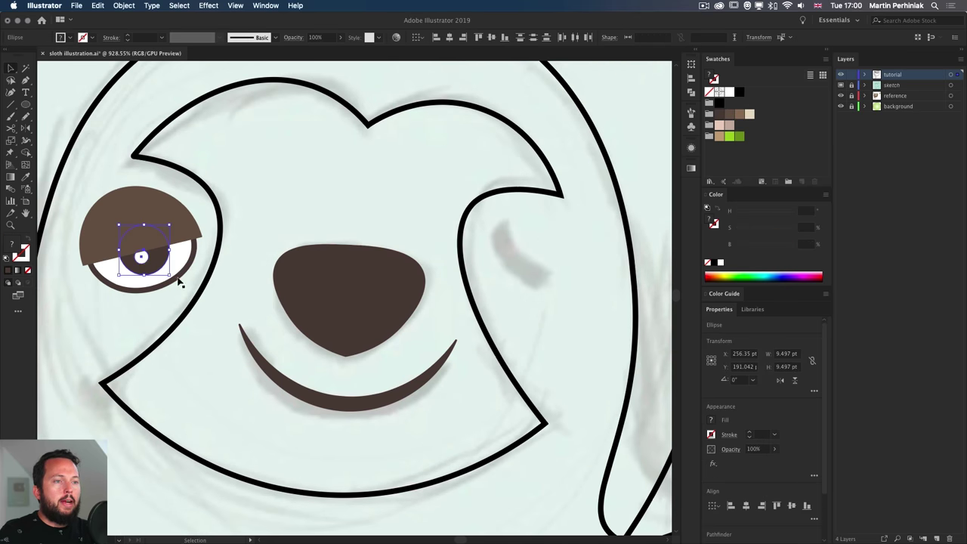
key(shift+Left)
key(Left)
key(Left)
key(Left)
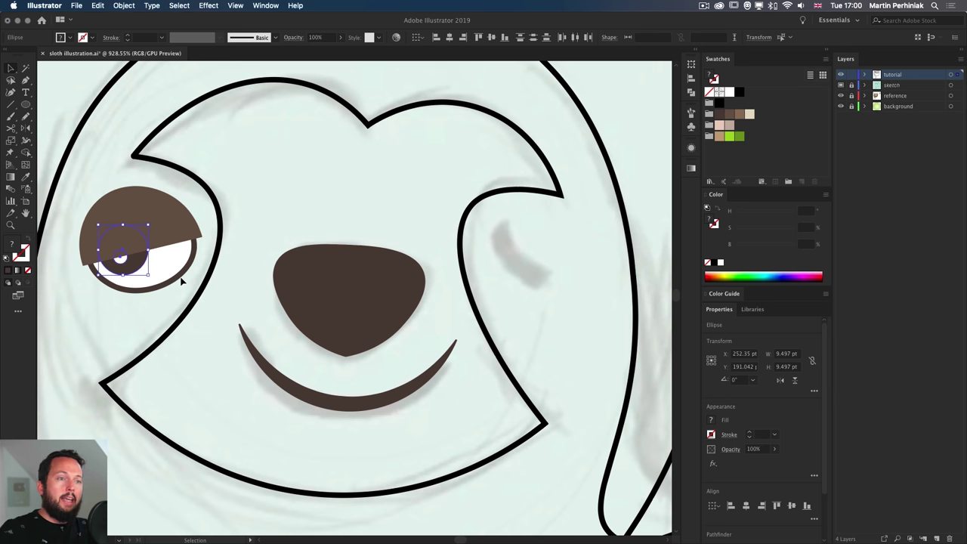
key(Right)
key(Right)
key(Right)
key(Right)
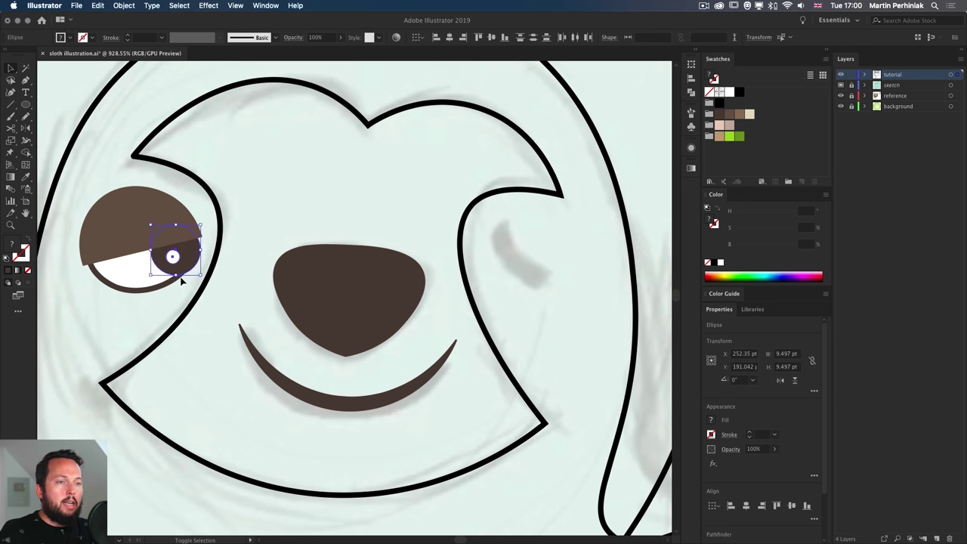
Try moving the eyelid away below the eye, and undo the move
drag(169, 225, 158, 365)
click(168, 212)
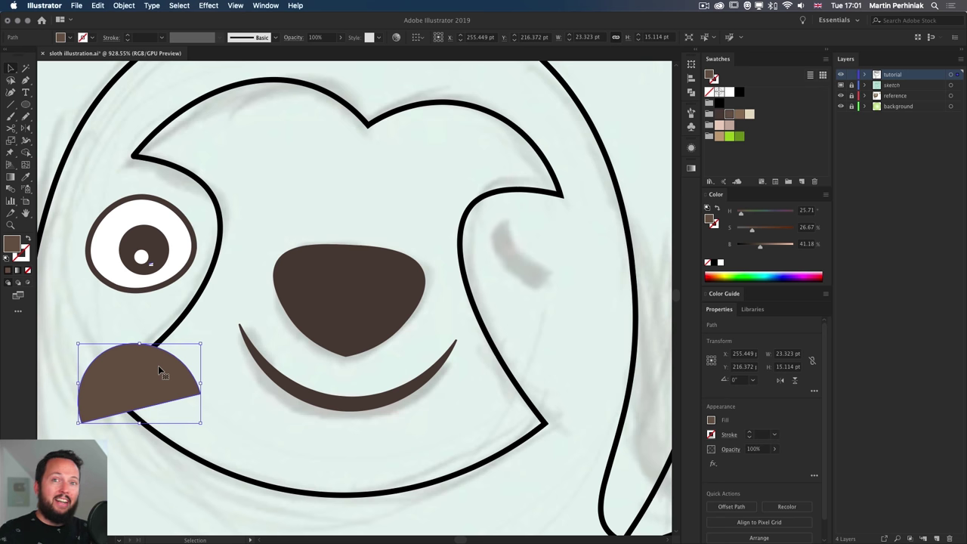
key(super+z)
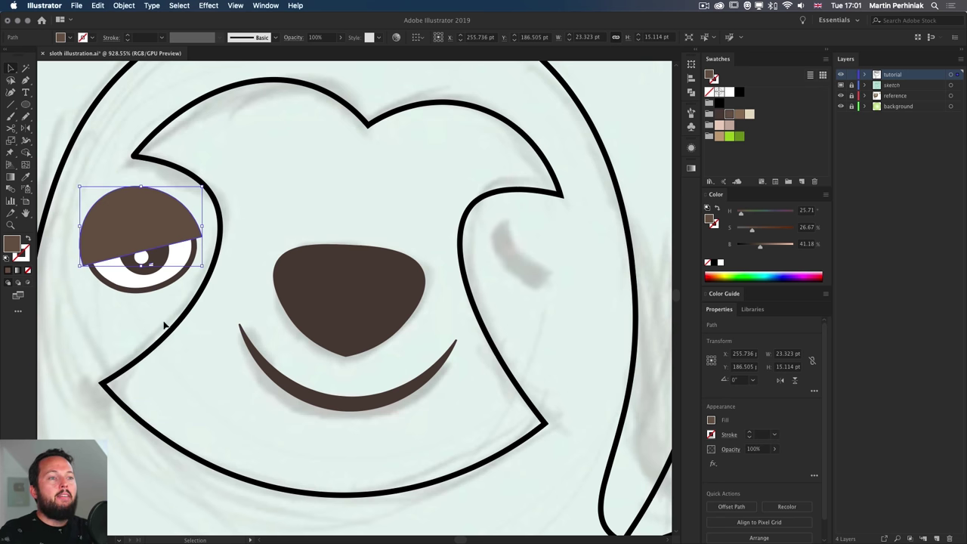
click(104, 318)
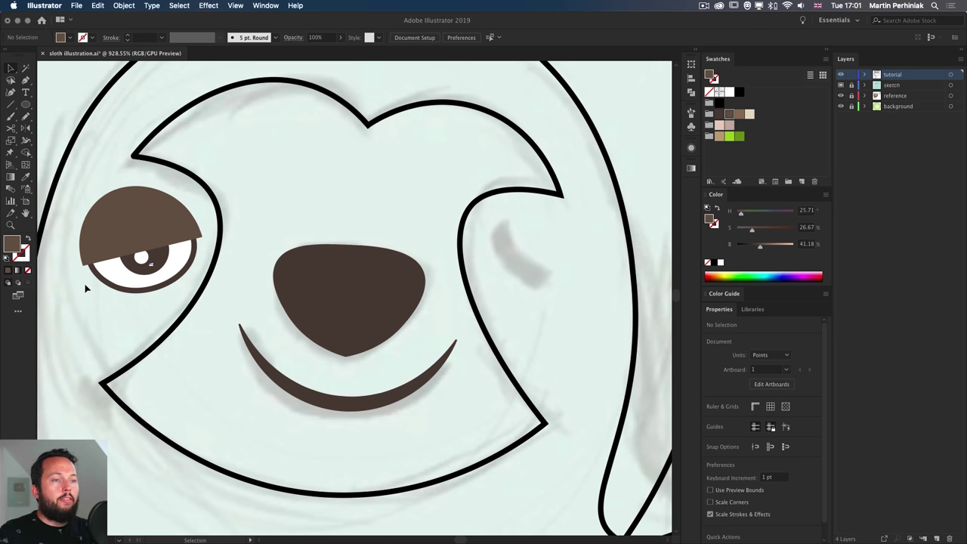
Nudge the white highlight circle 2 pt to the right within the pupil
click(199, 221)
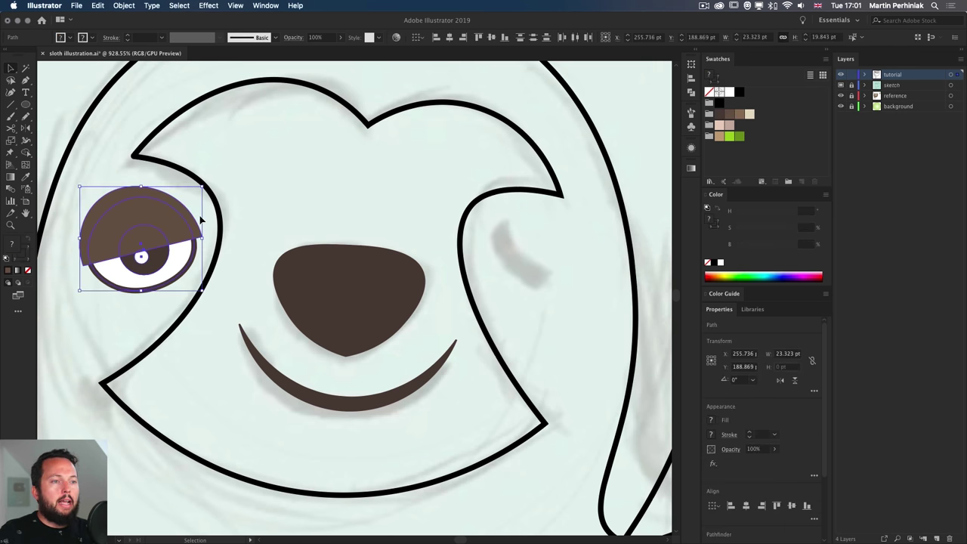
click(79, 353)
click(147, 260)
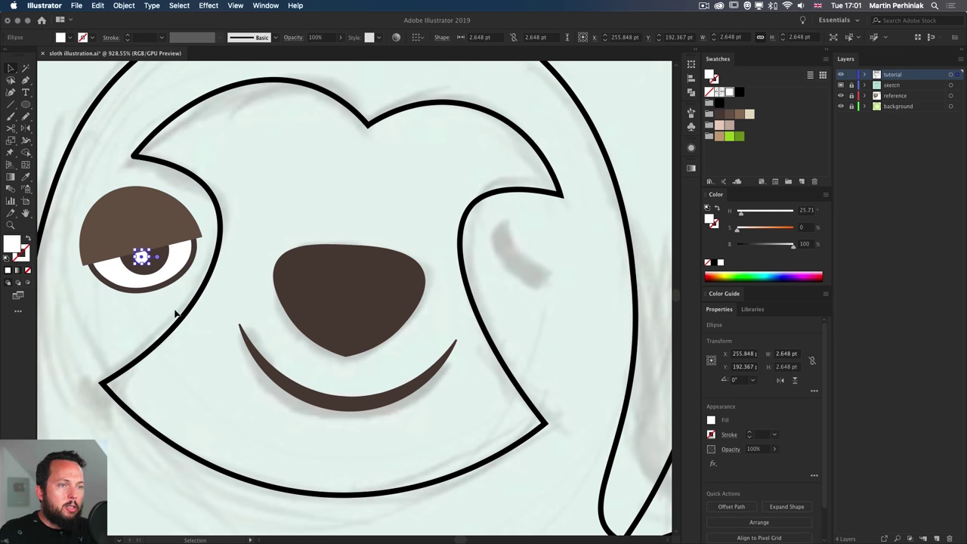
key(Up)
key(Right)
key(Right)
key(Right)
key(Right)
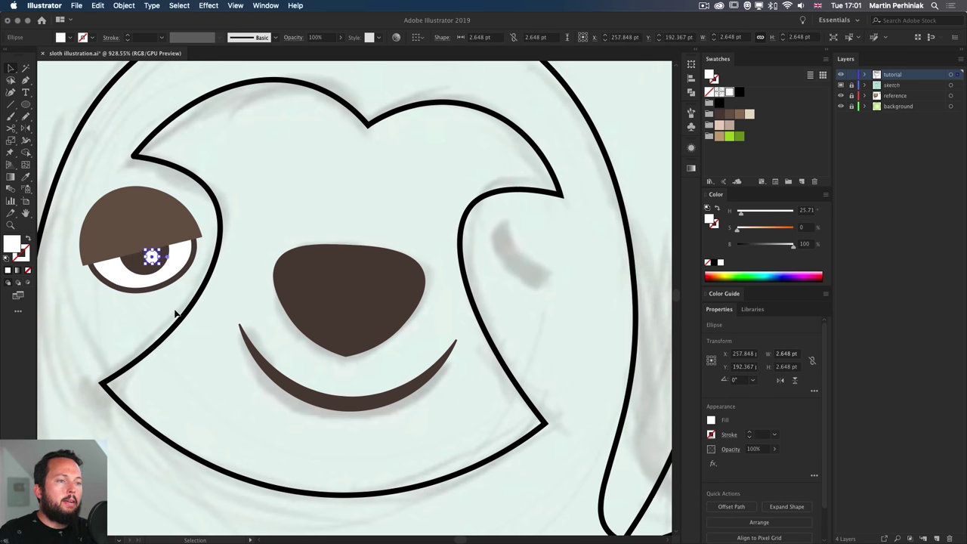
Select the eyelid, eye white, pupil and highlight and group them together
click(128, 311)
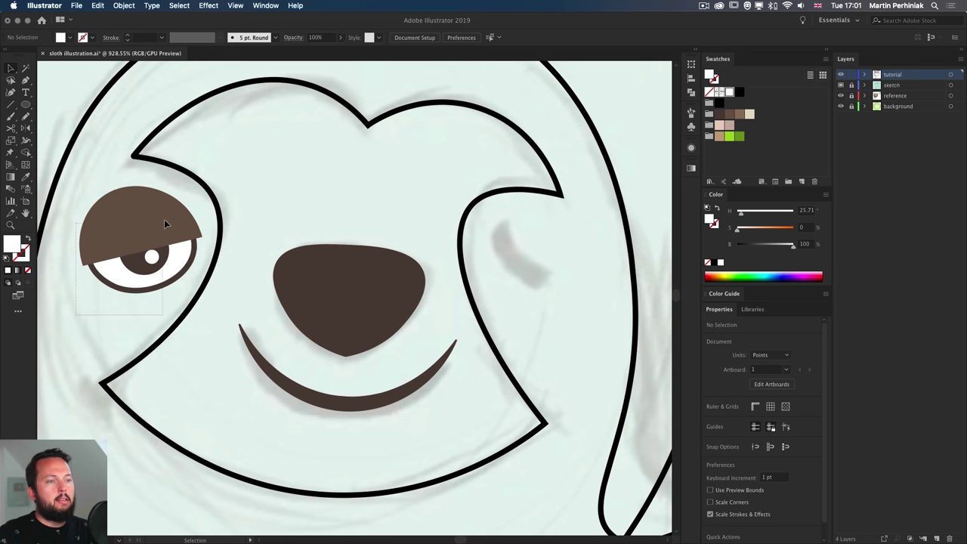
click(197, 216)
click(43, 281)
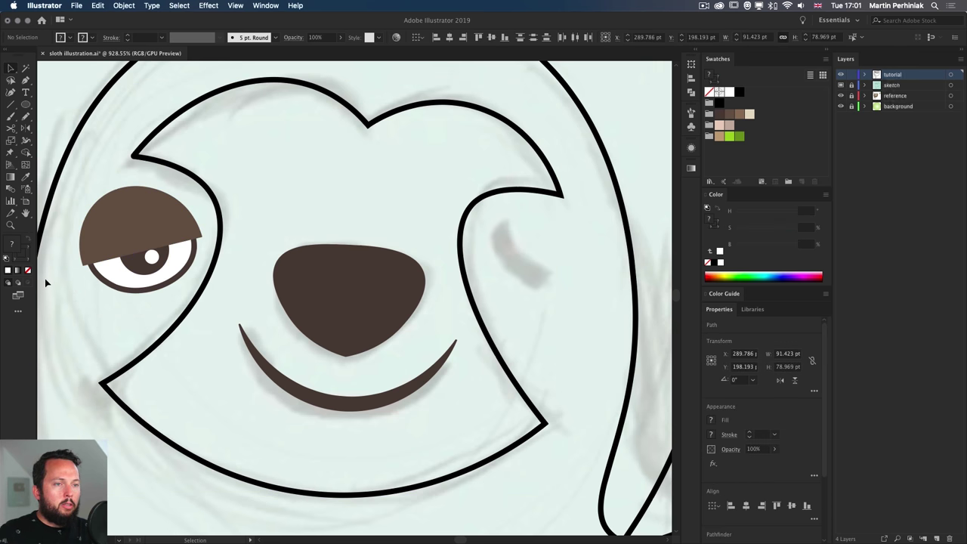
click(177, 216)
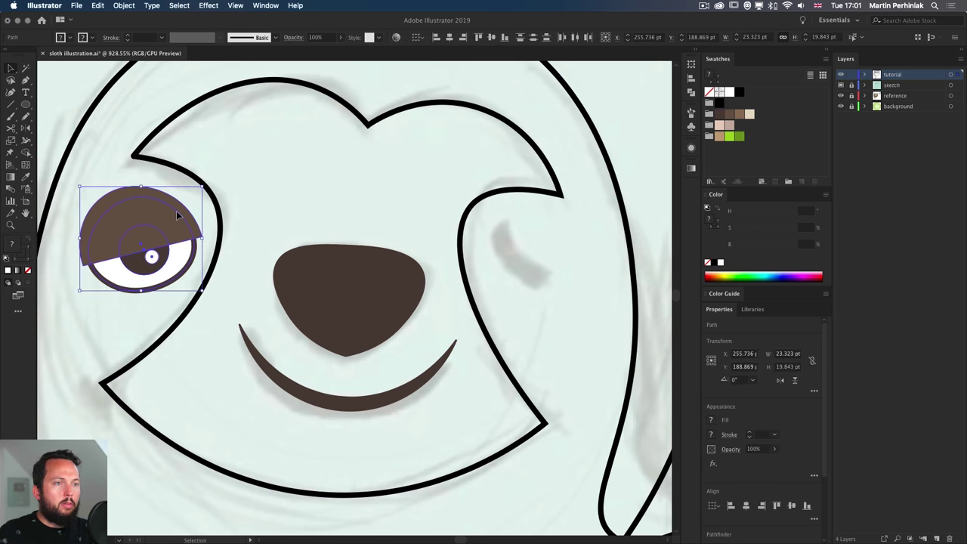
key(super+g)
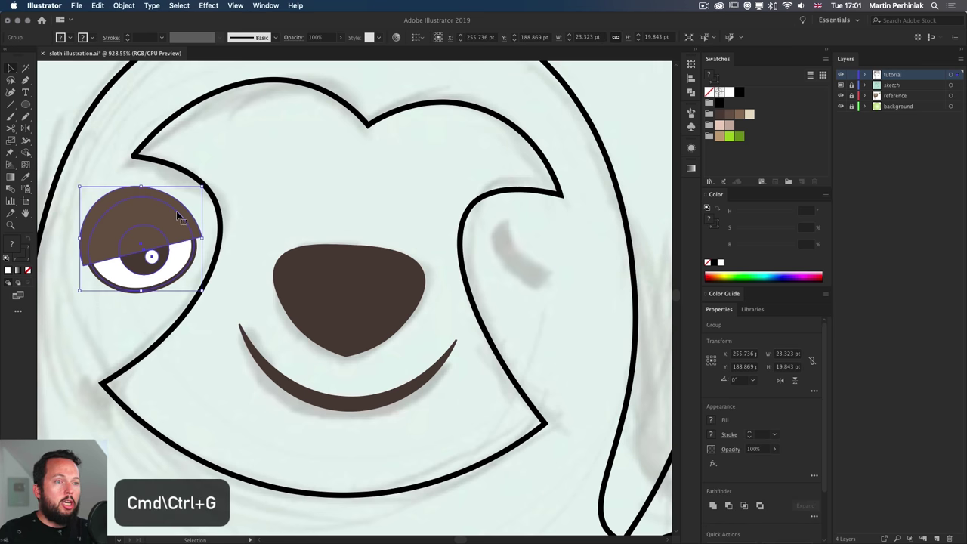
Reflect a copy of the grouped eye across the middle of the face to form the second eye
key(o)
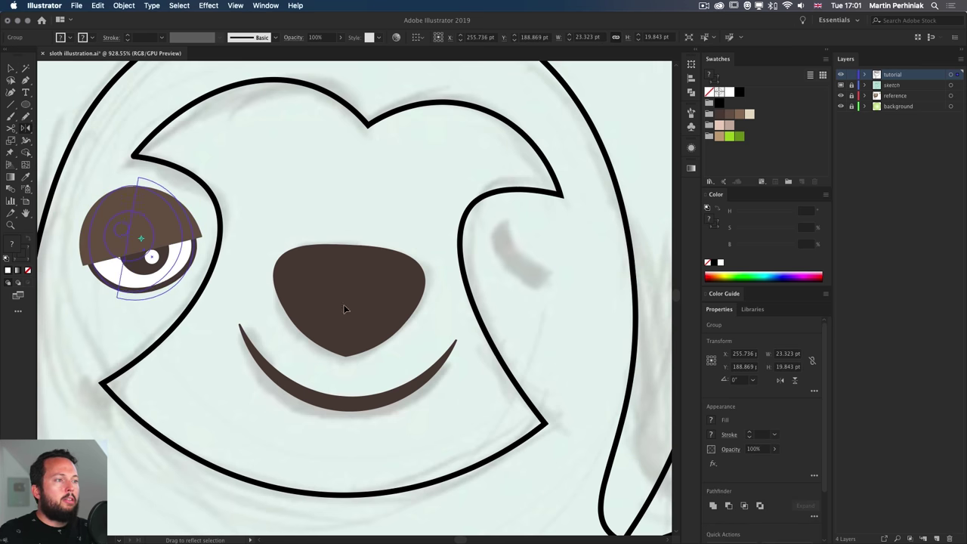
key(o)
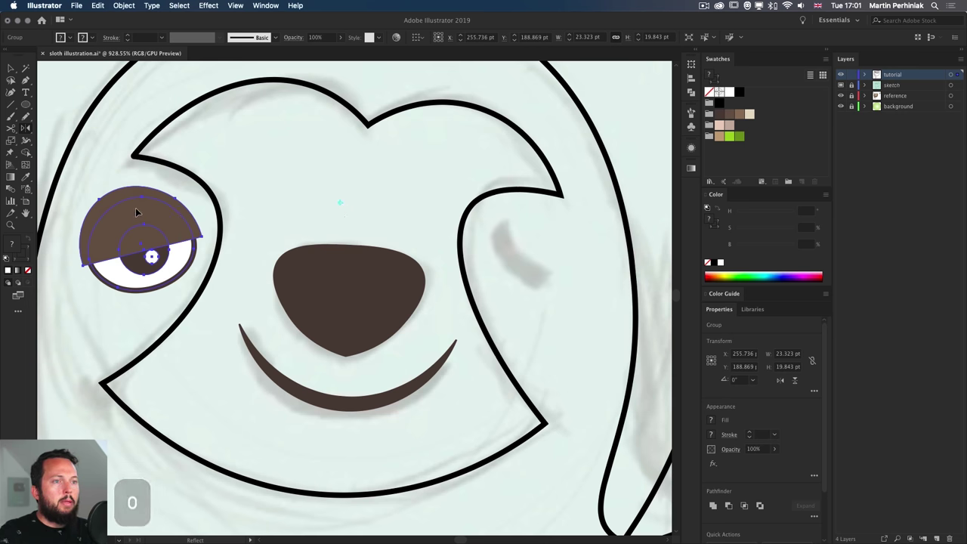
drag(138, 209, 540, 227)
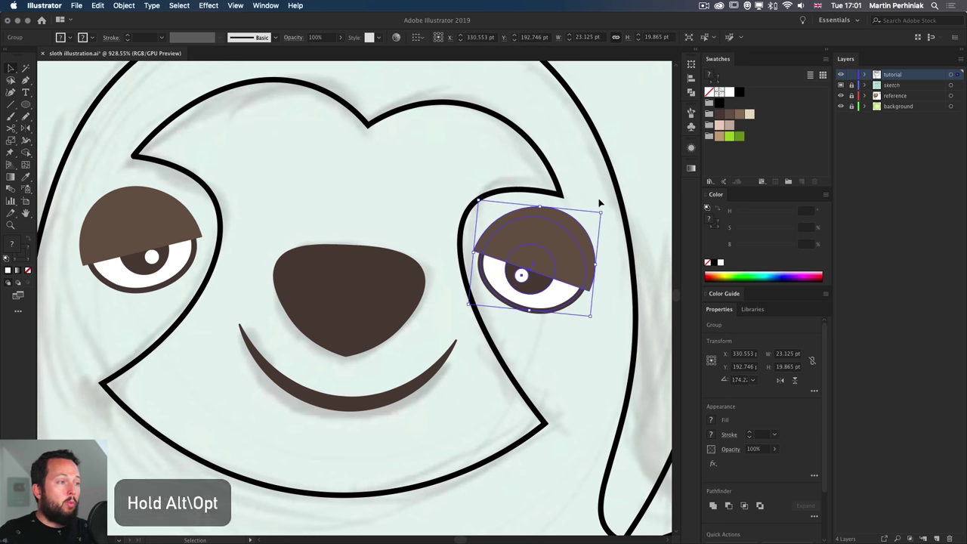
click(637, 182)
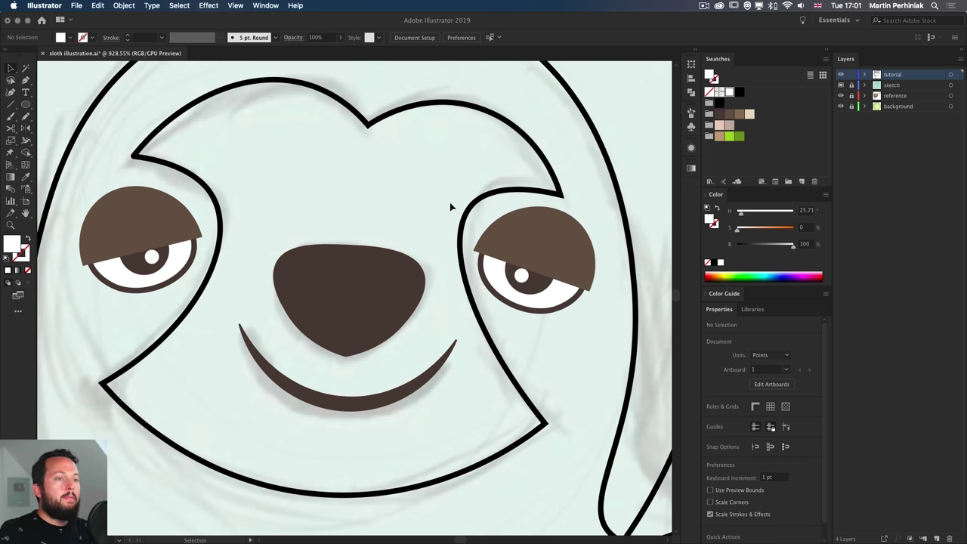
Move the mirrored eye slightly down and outward so it sits better beside the face patch
click(172, 245)
click(534, 236)
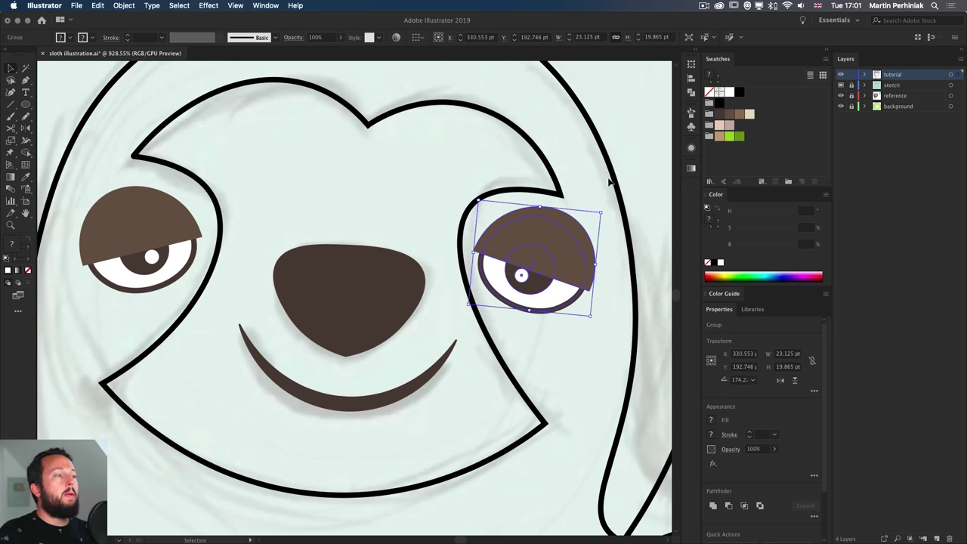
click(657, 152)
drag(557, 236, 562, 249)
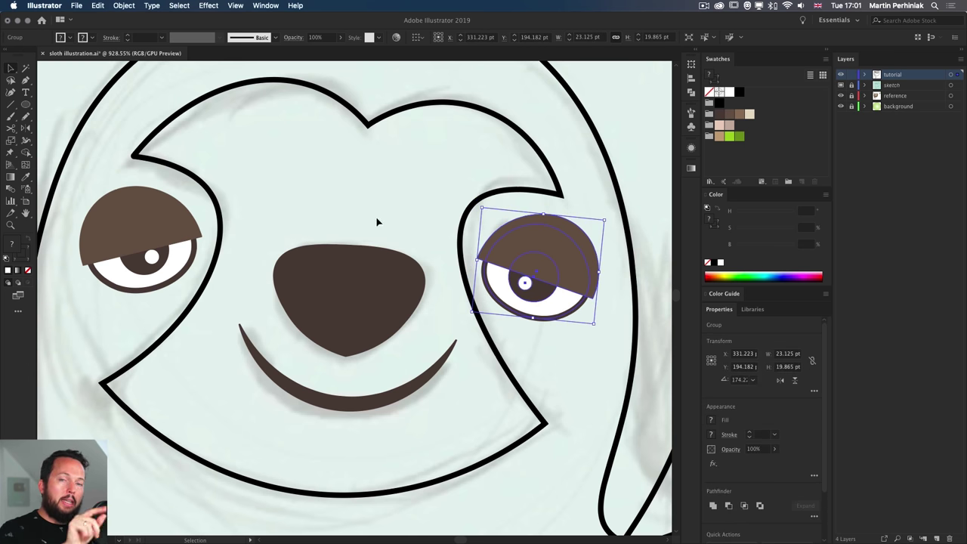
click(627, 143)
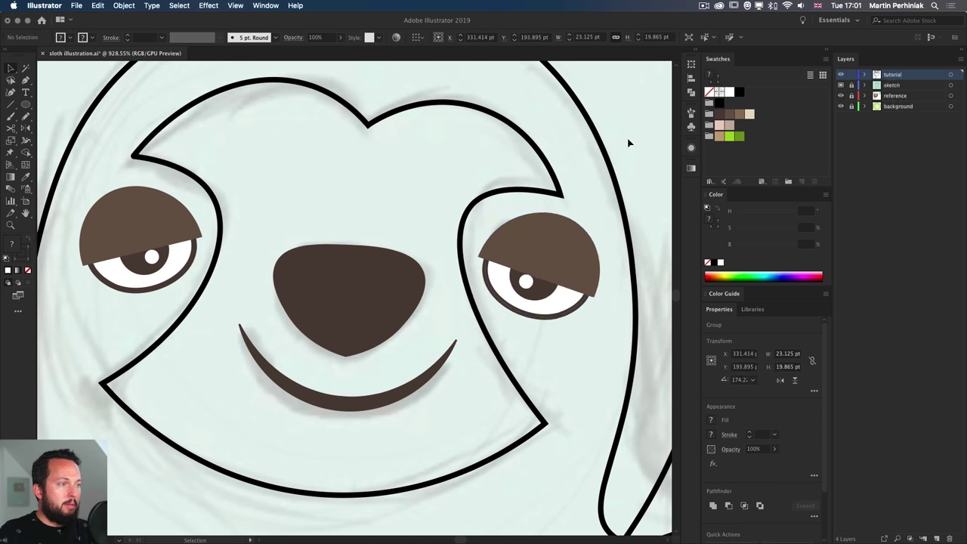
Fill the sloth's face patch with the light beige swatch
key(super+minus)
key(super+0)
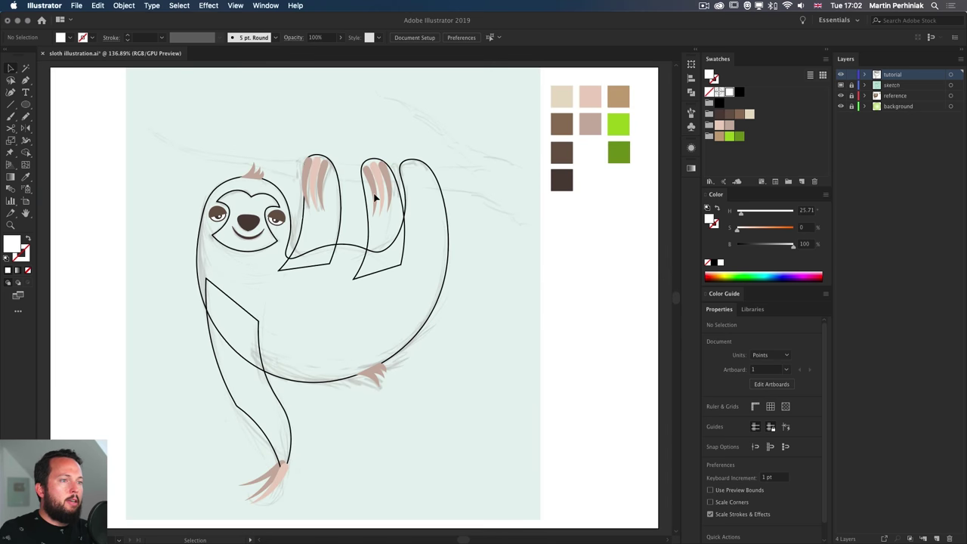
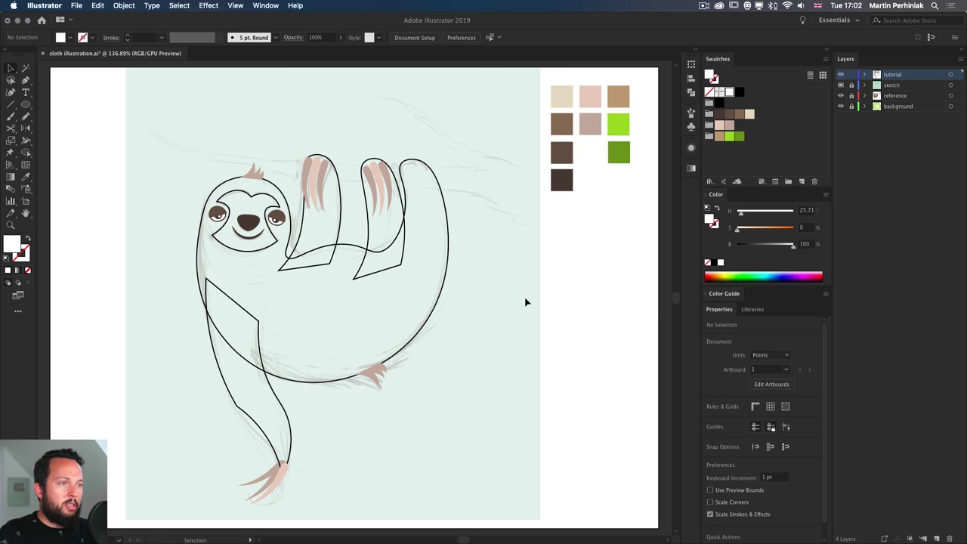
click(406, 344)
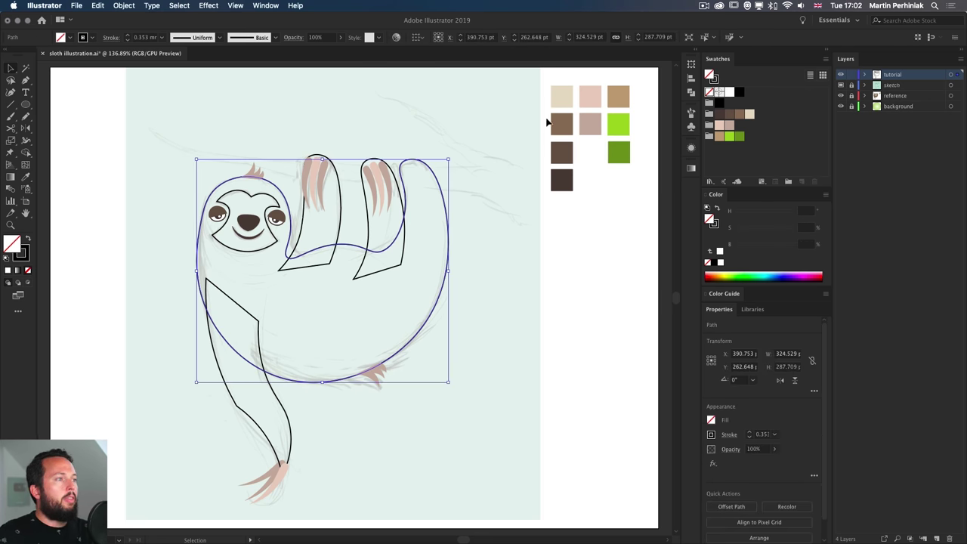
click(263, 207)
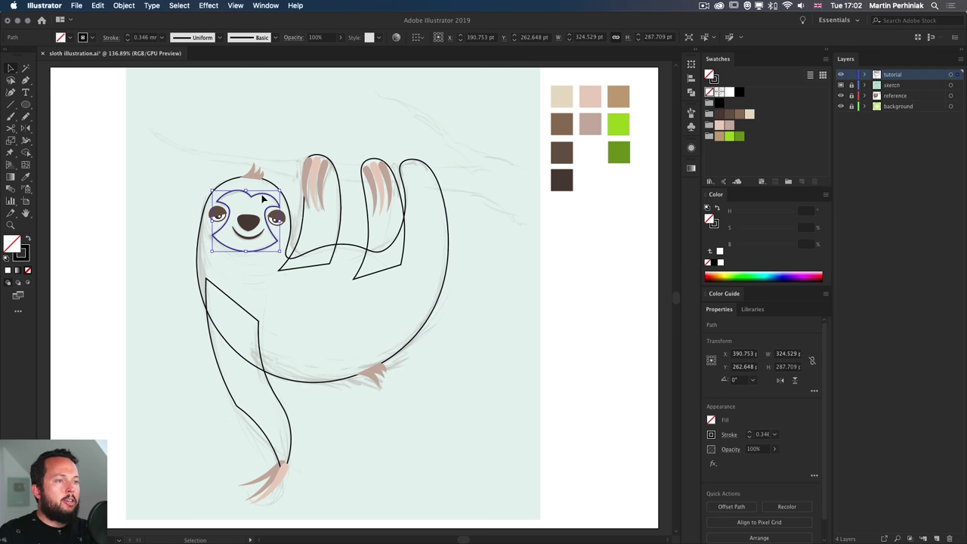
click(749, 114)
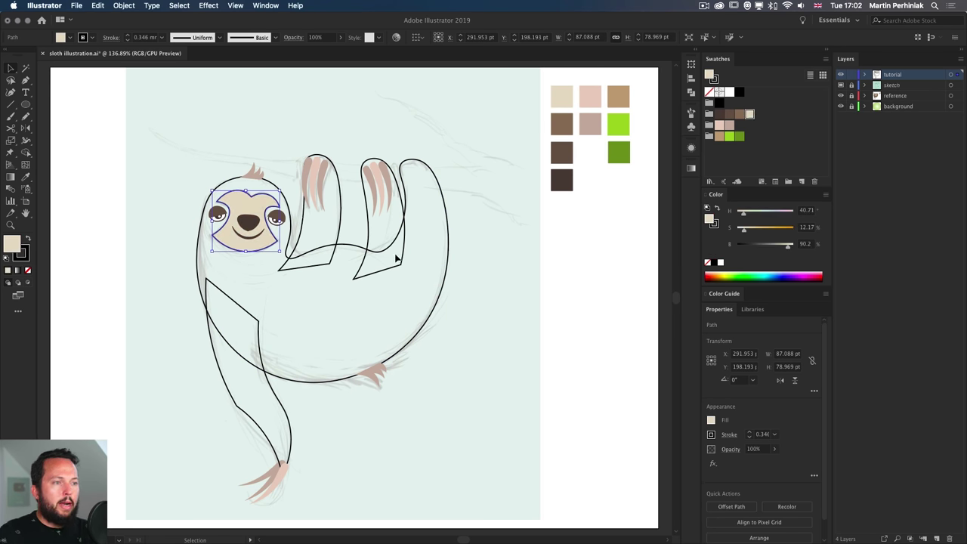
Fill the long hanging arm with the medium brown swatch and remove its stroke
click(260, 333)
click(259, 324)
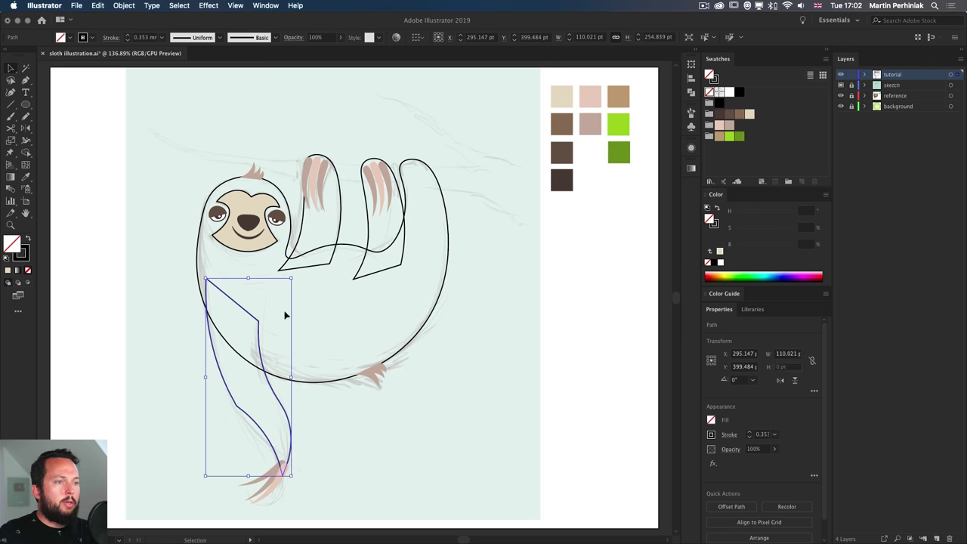
click(741, 114)
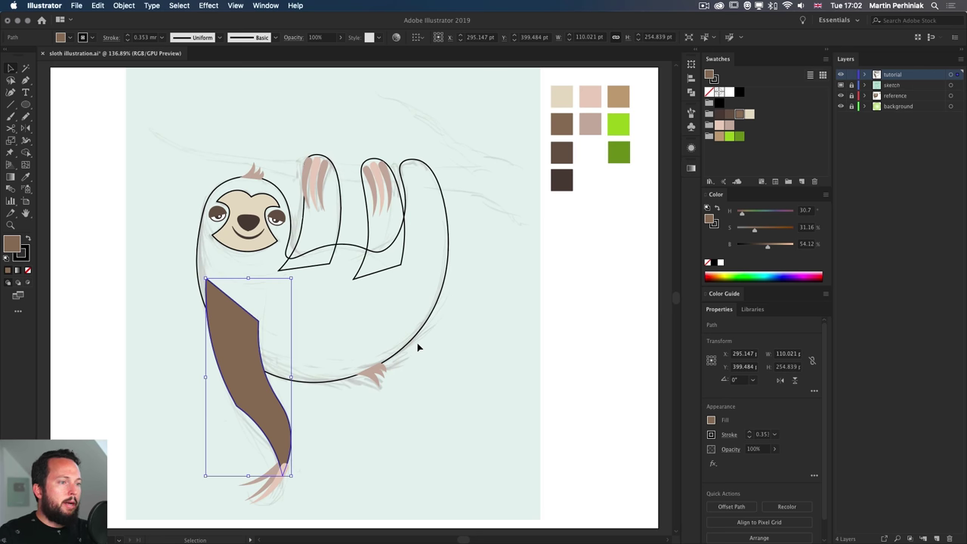
key(x)
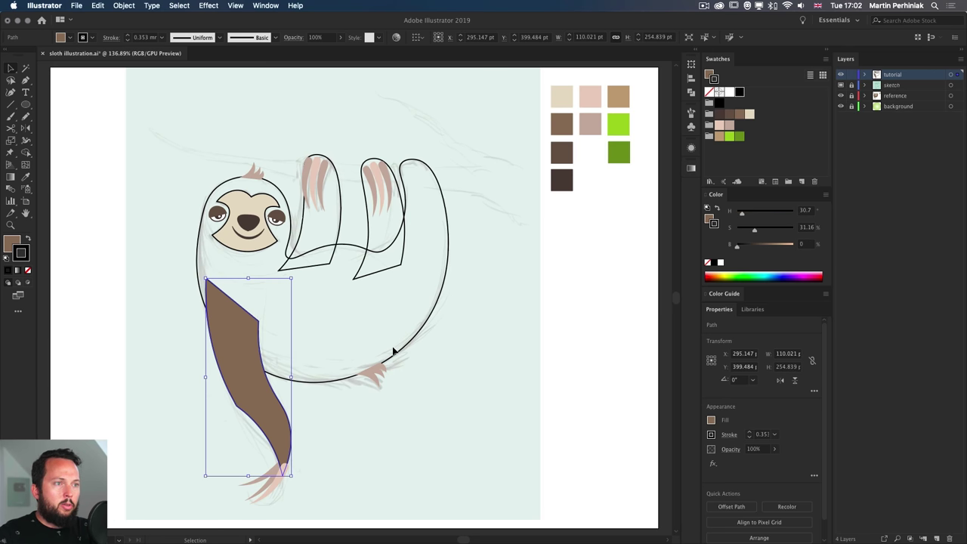
key(slash)
key(x)
Remove the black stroke from the beige face patch
click(261, 251)
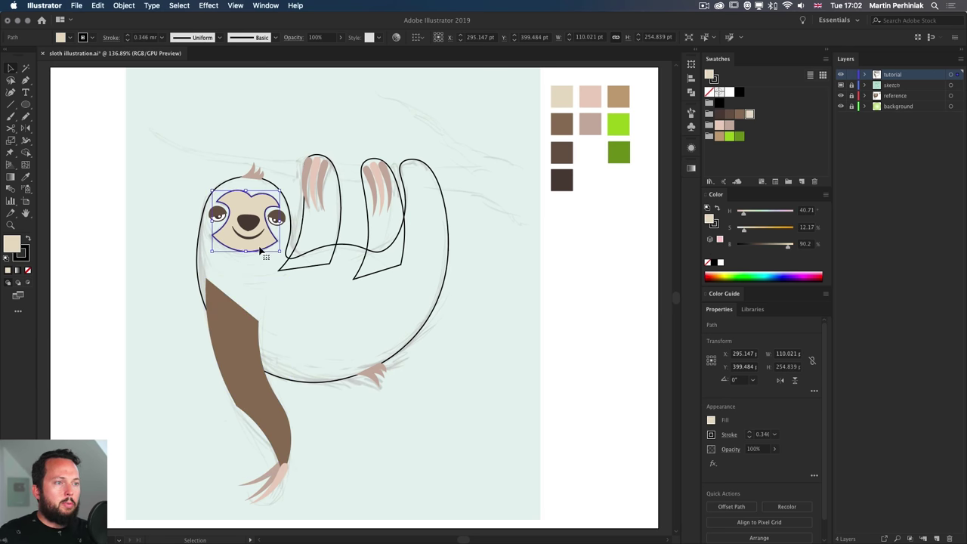
key(x)
key(slash)
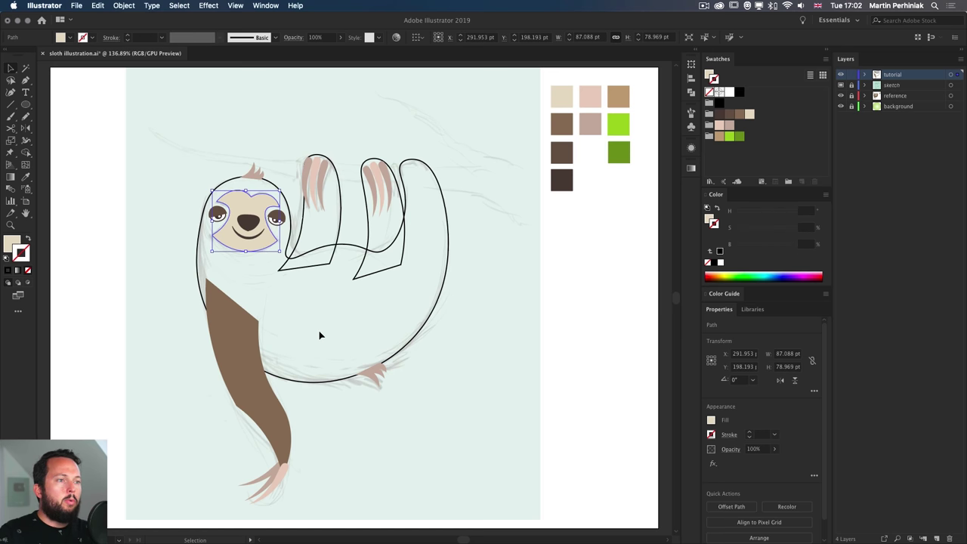
Give the body outline the medium brown swatch as its fill, with no stroke
click(317, 403)
click(322, 383)
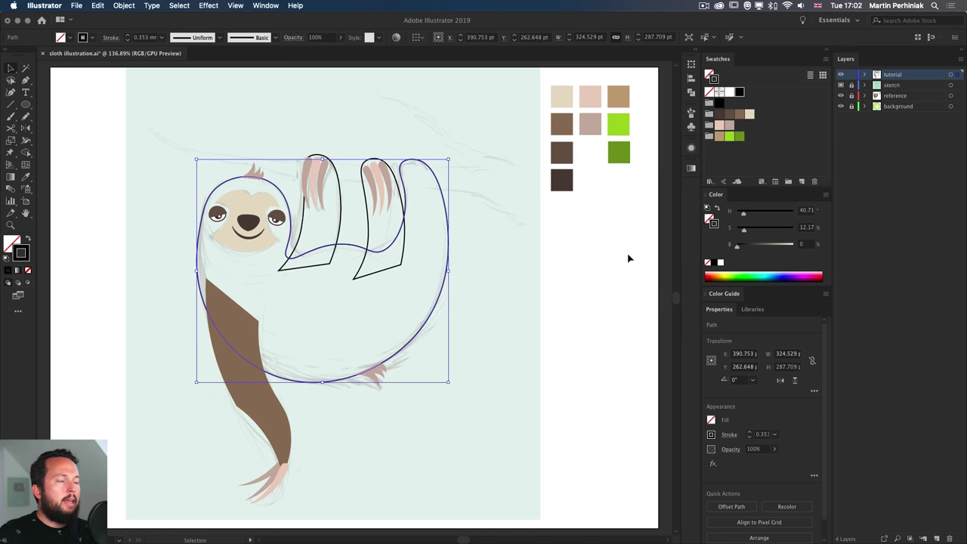
click(742, 116)
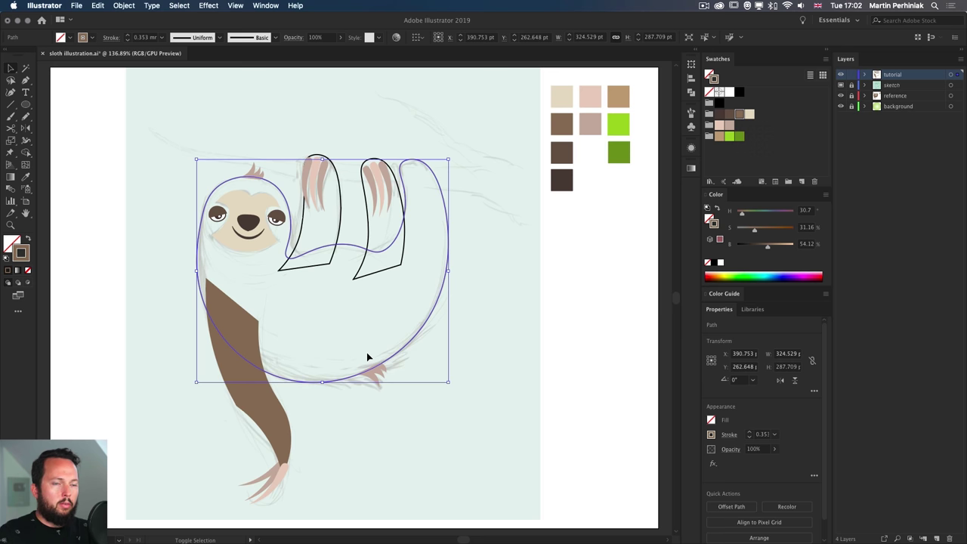
key(shift+x)
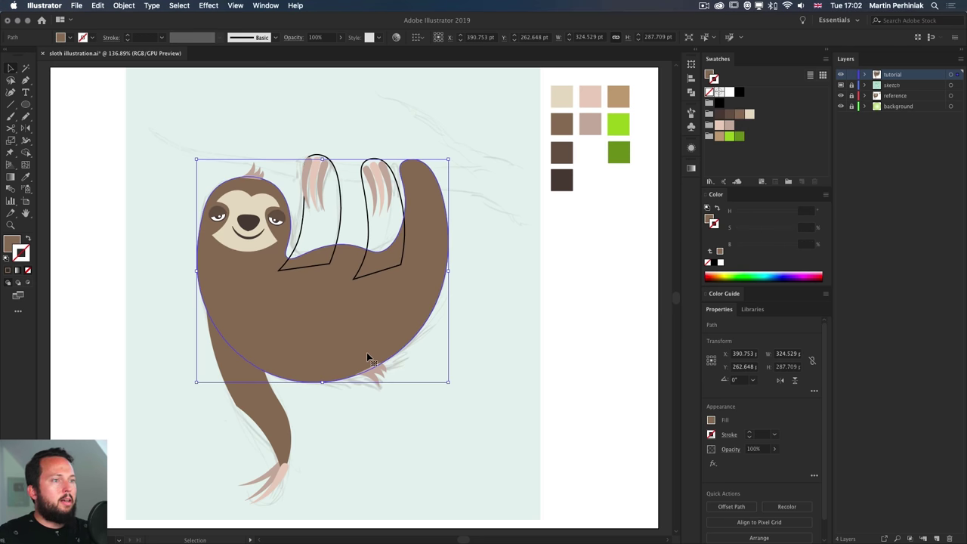
click(488, 317)
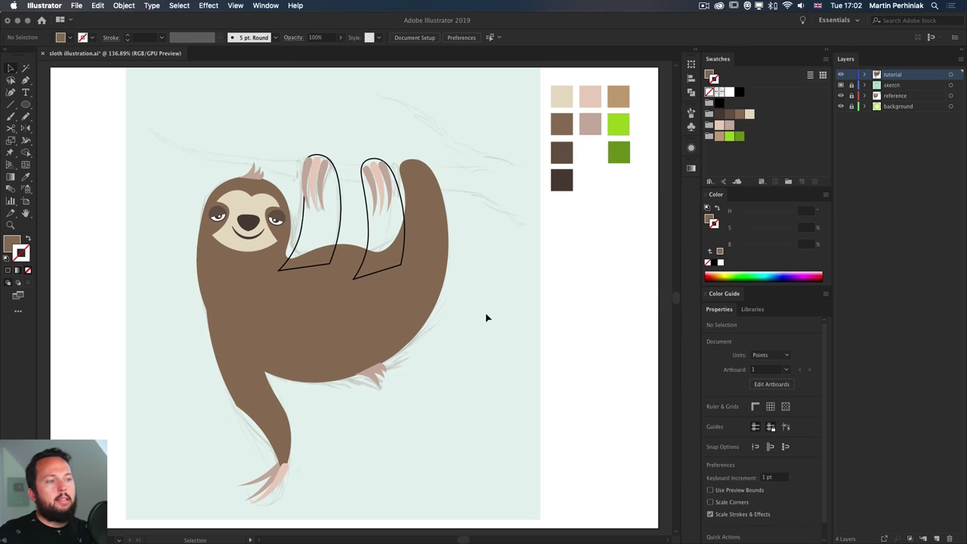
Fill both raised limbs behind the body with the dark brown R=105 G=89 B=77 swatch and remove their strokes
click(342, 229)
shift+click(369, 226)
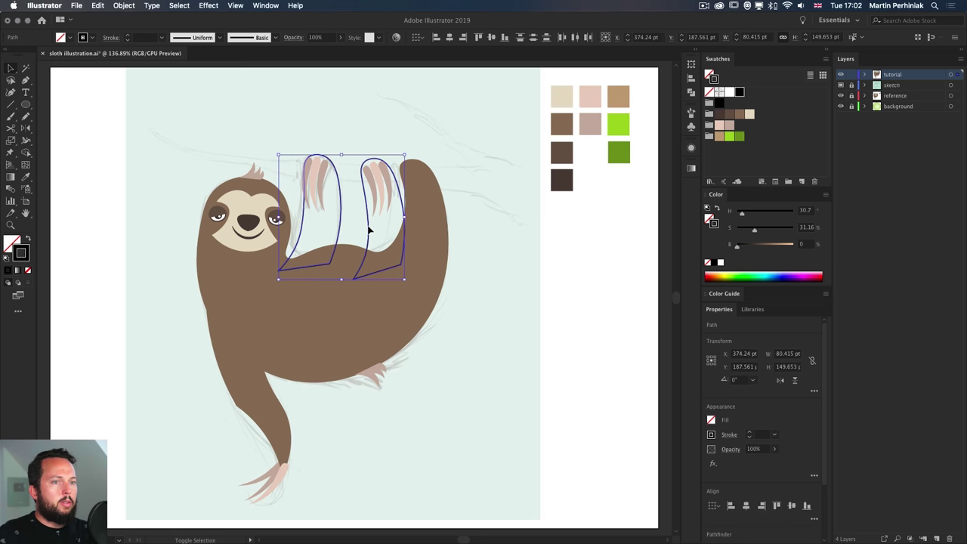
key(shift+x)
click(731, 117)
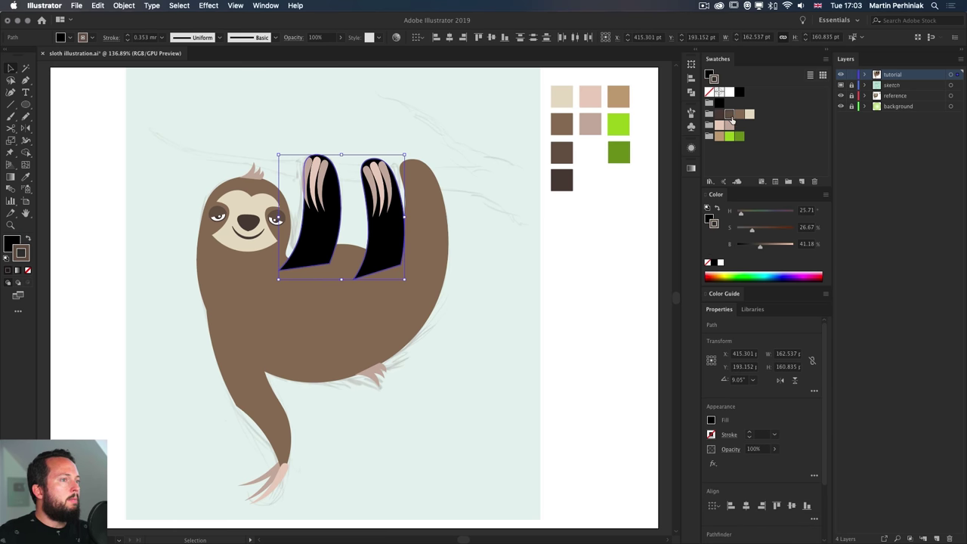
key(slash)
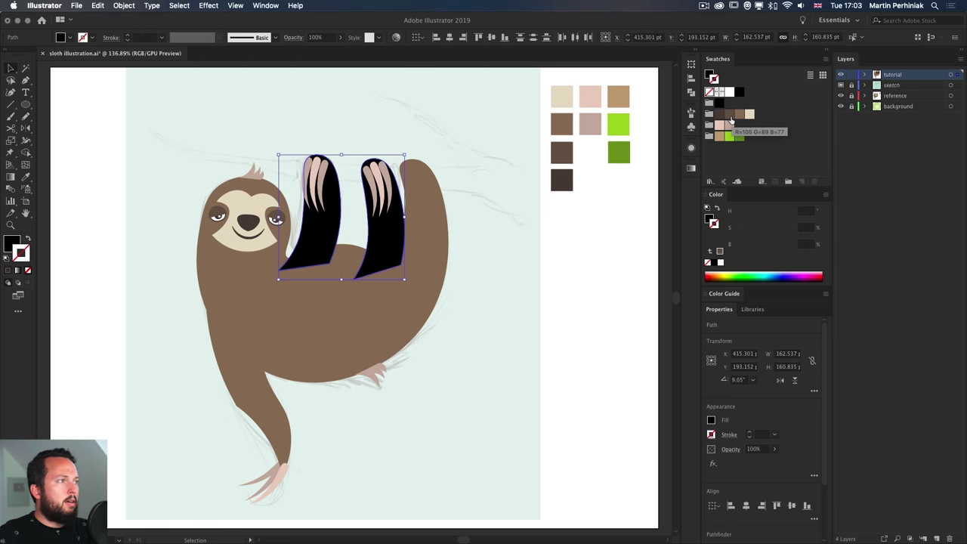
key(x)
click(730, 119)
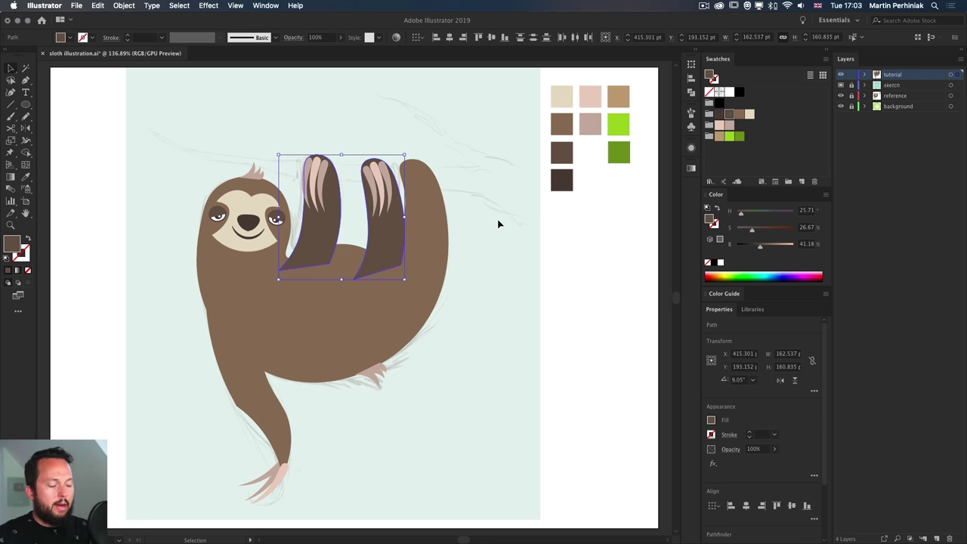
Send the two dark brown limbs to the back, behind the body
key(super)
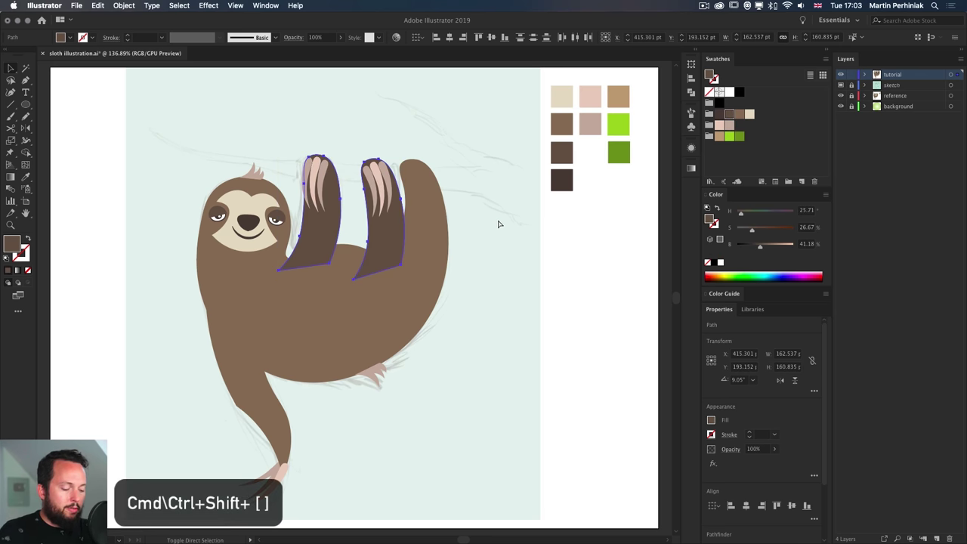
key(super+shift+bracketleft)
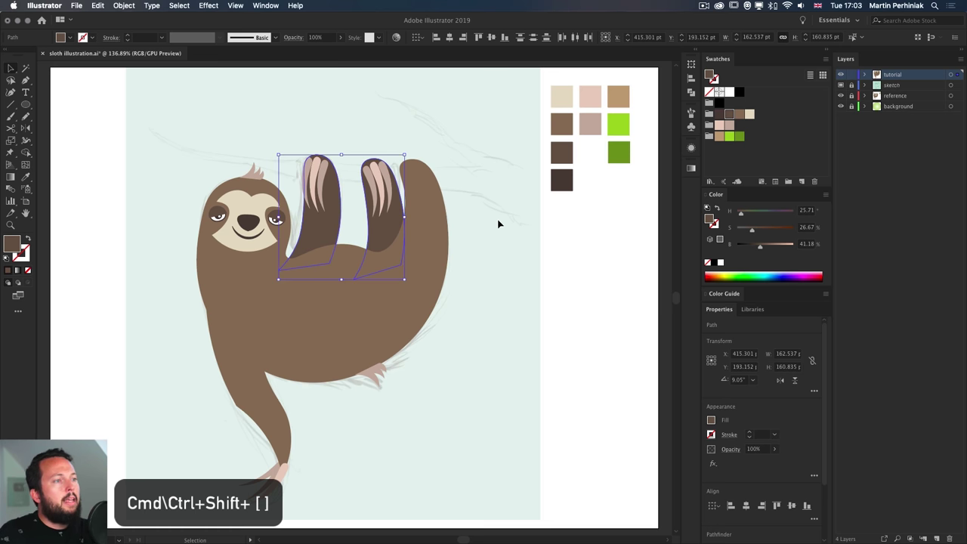
click(472, 285)
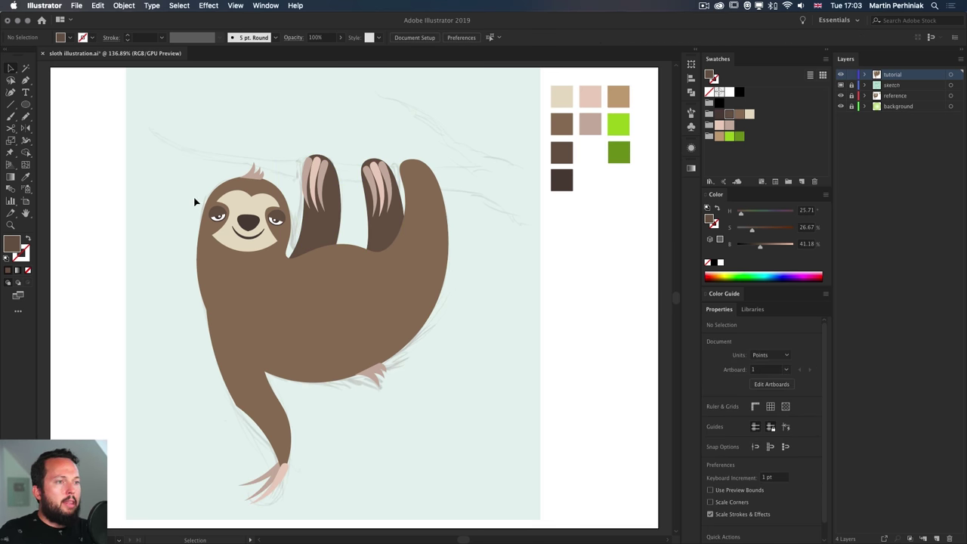
Match the fur tufts on the head and rump to the body's brown using the Eyedropper
click(251, 171)
shift+click(371, 376)
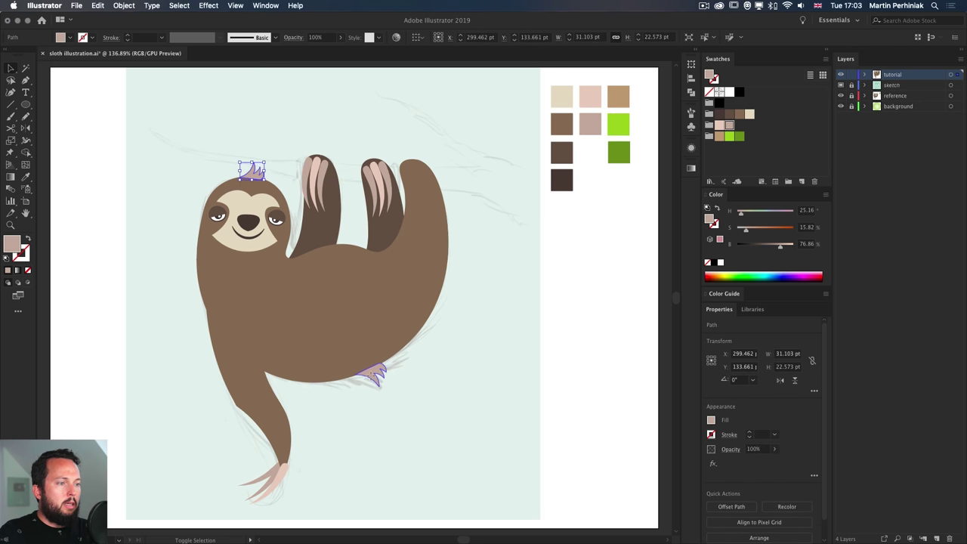
shift+click(372, 376)
key(i)
click(357, 315)
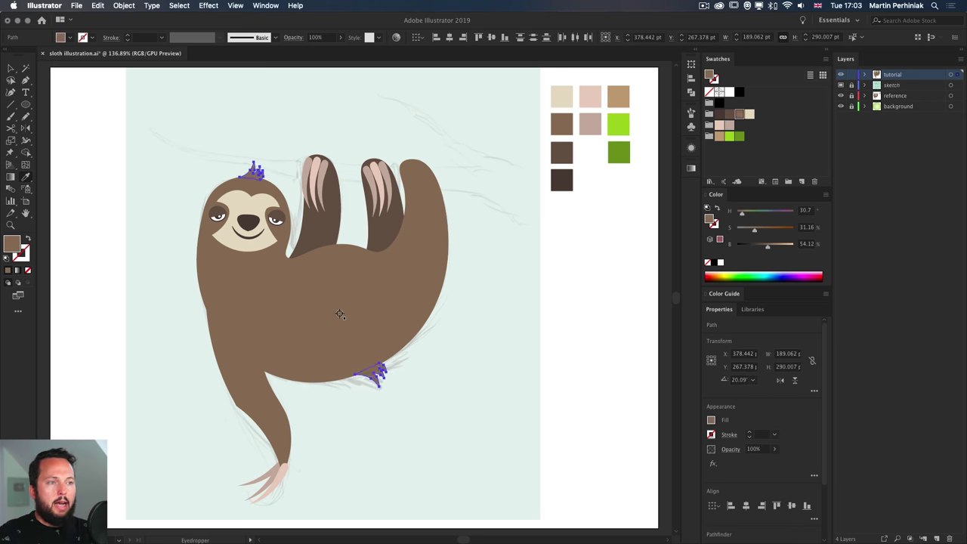
click(472, 307)
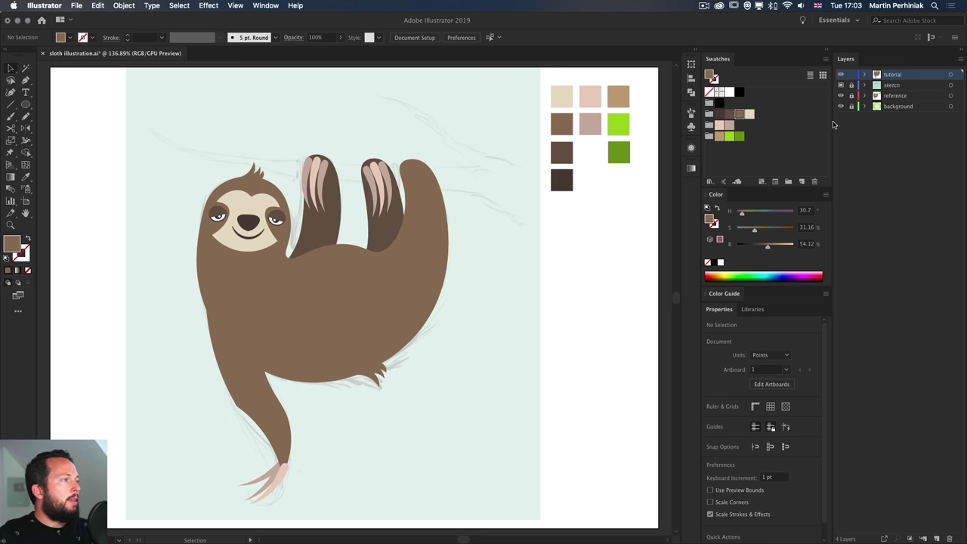
Compare the coloured sloth with the sketch by hiding and reshowing the tutorial layer, and inspect the body up close
click(841, 74)
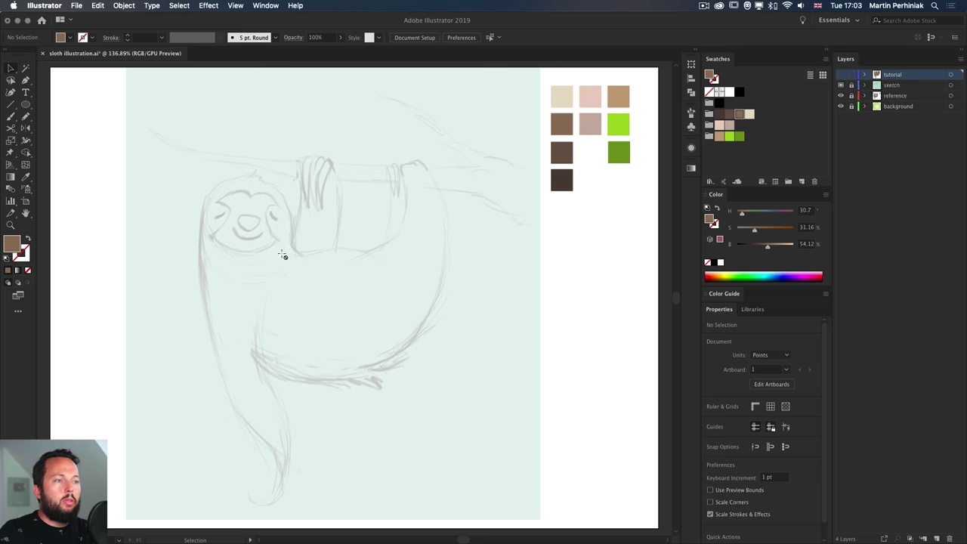
click(840, 75)
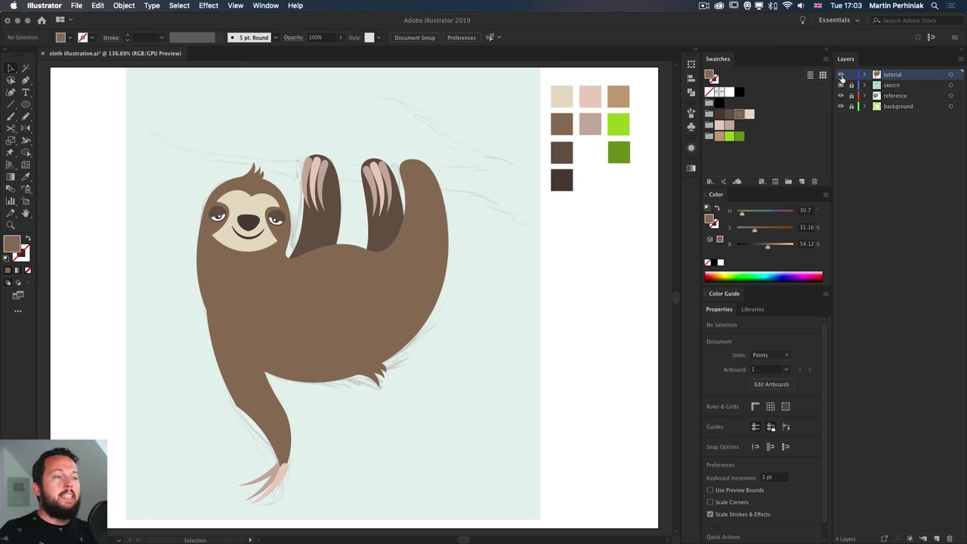
key(z)
drag(385, 263, 403, 269)
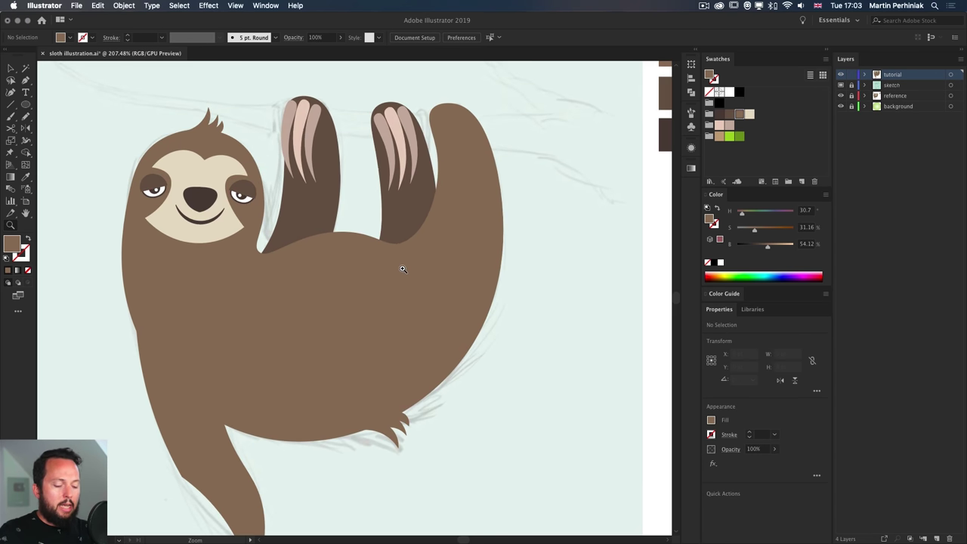
key(v)
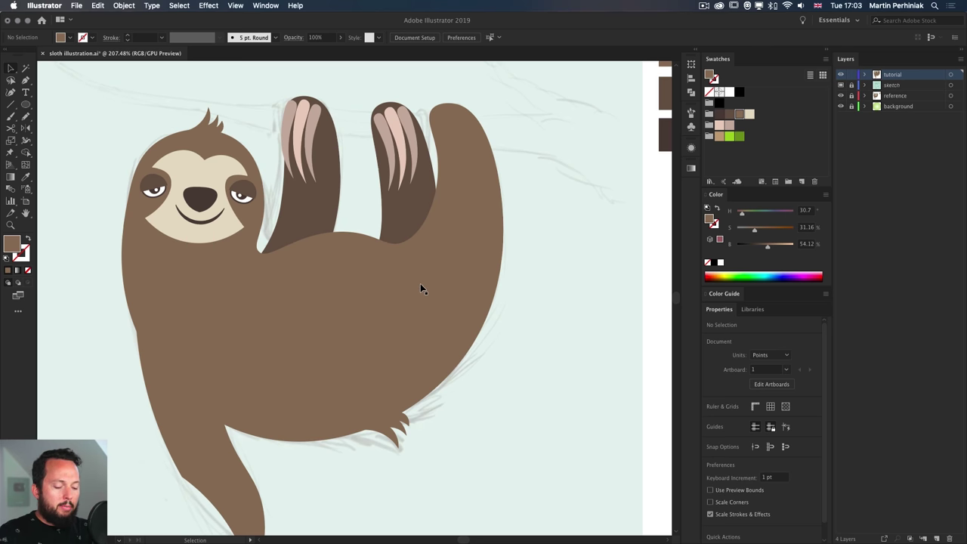
Draw a closed rounded belly patch about 158 × 111 pt with the Curvature tool and fill it with the R=230 G=221 B=202 swatch
key(shift+grave)
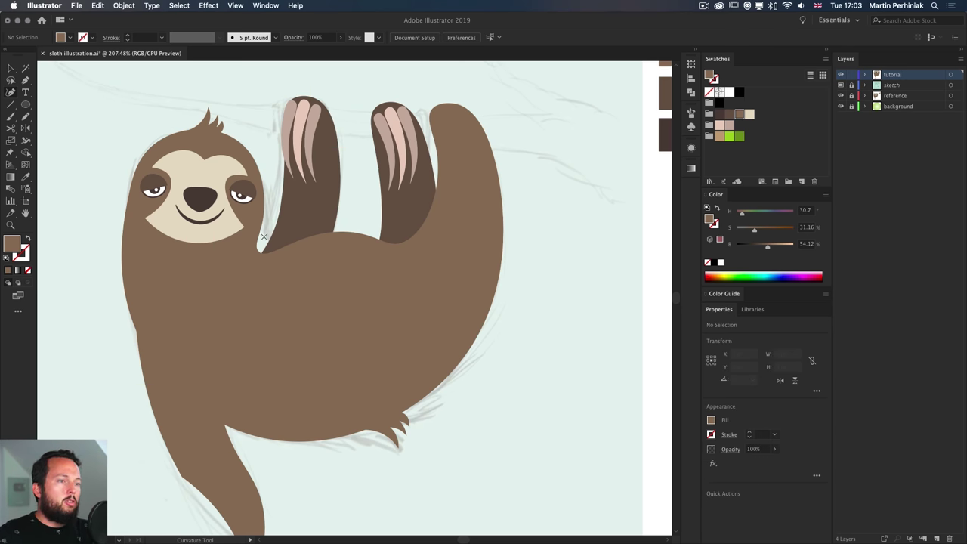
click(263, 237)
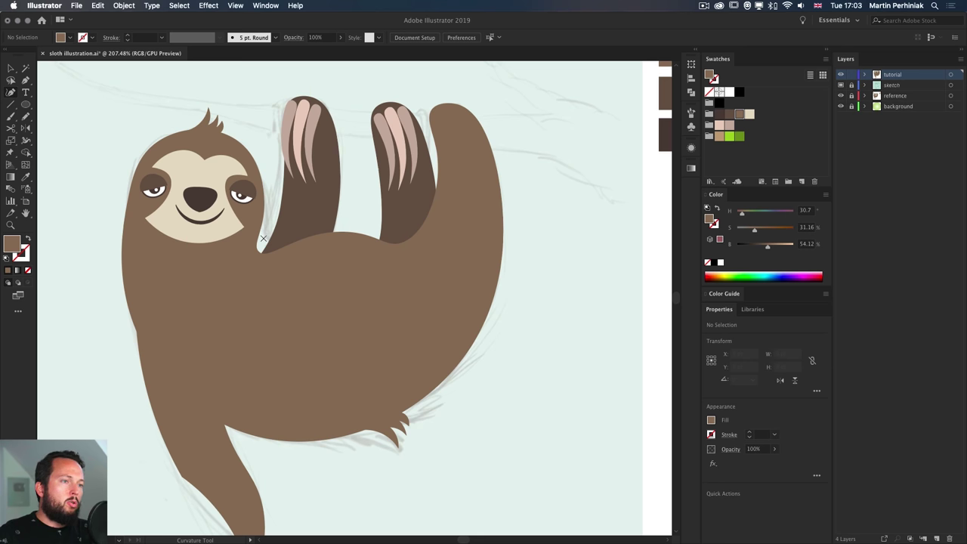
click(236, 275)
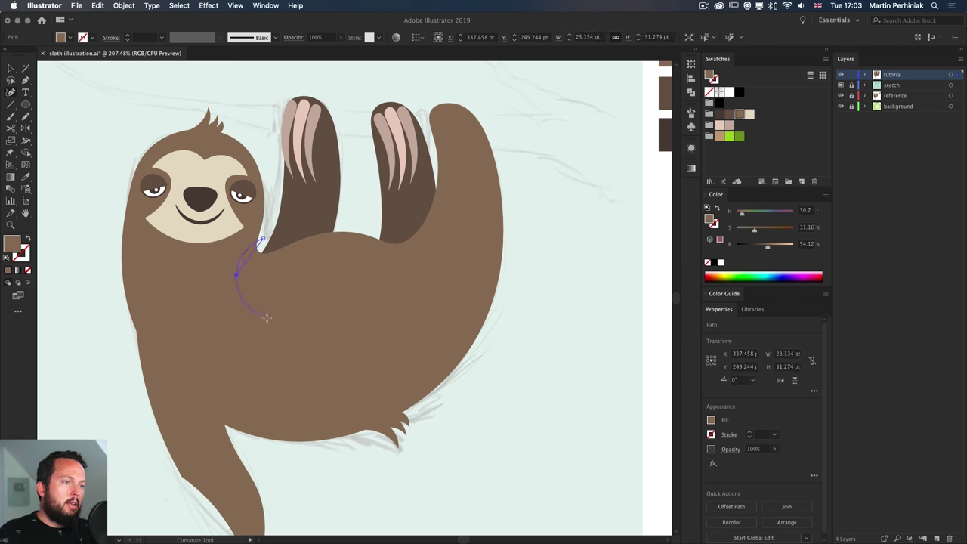
click(266, 317)
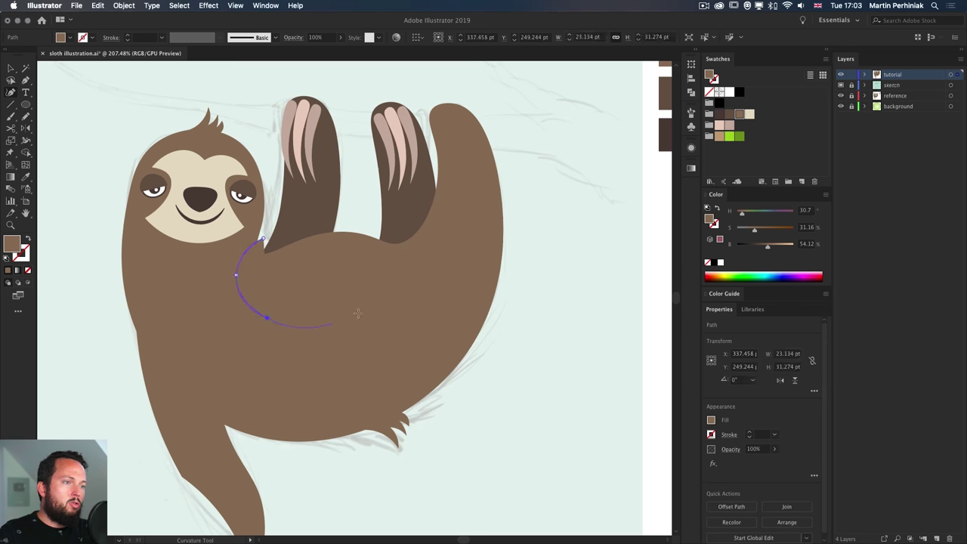
click(415, 292)
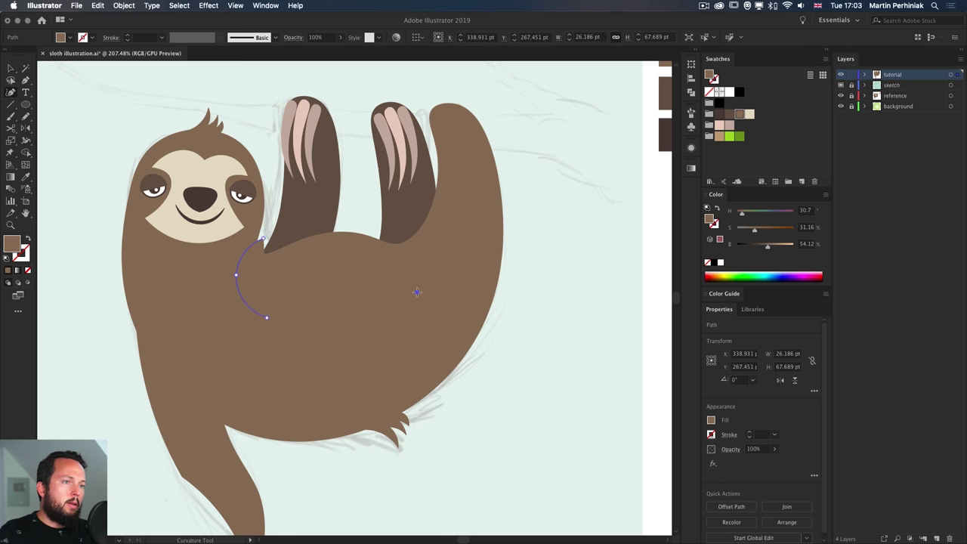
click(408, 224)
click(263, 238)
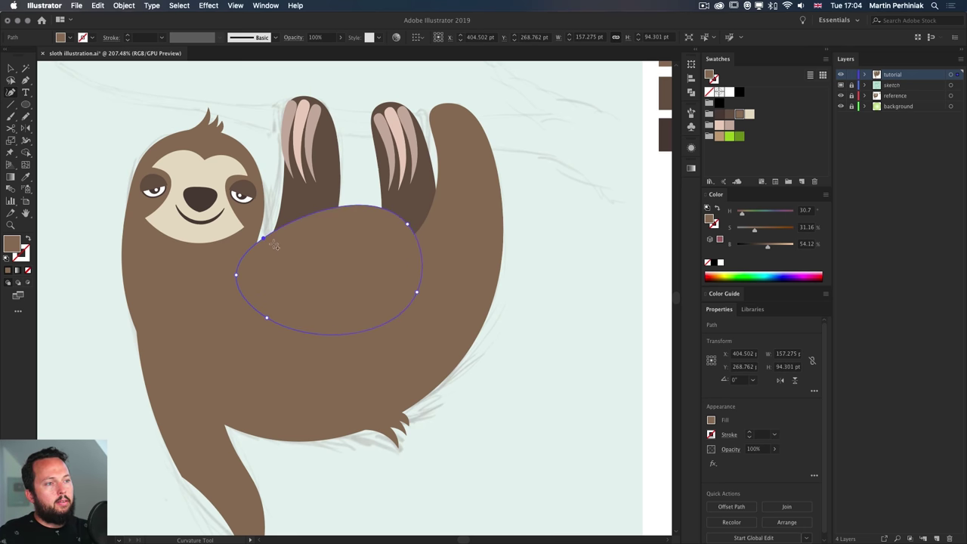
key(v)
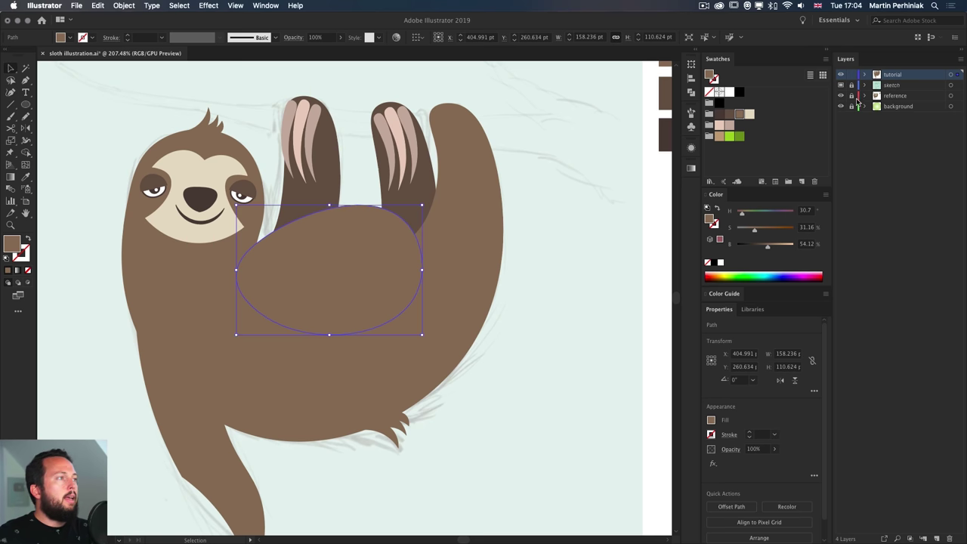
click(749, 115)
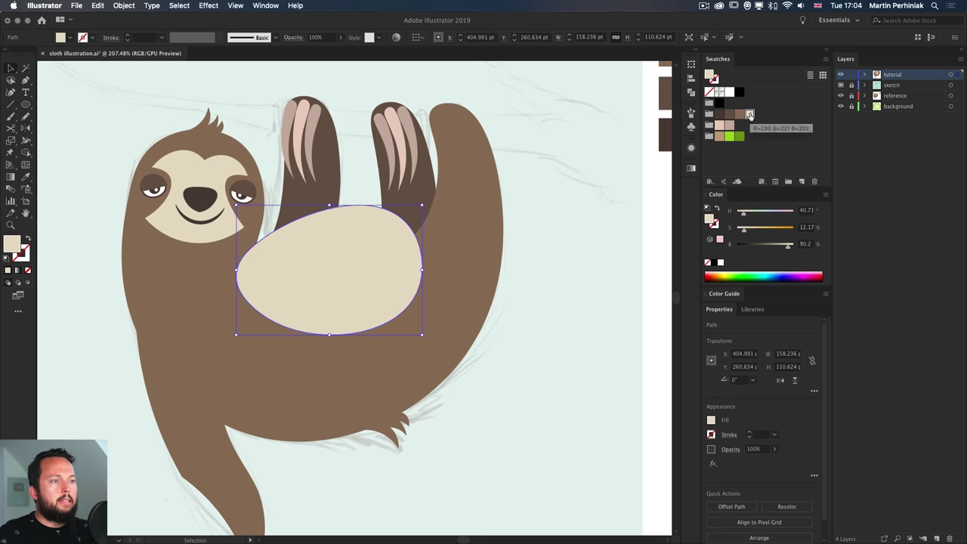
Trim away the part of the belly patch extending above the body outline using the Shape Builder tool
shift+click(474, 259)
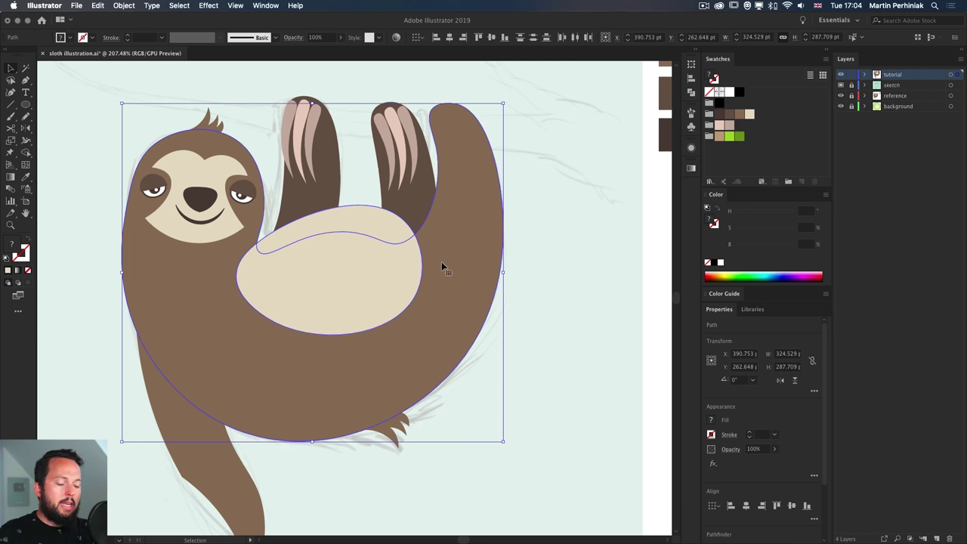
key(shift+m)
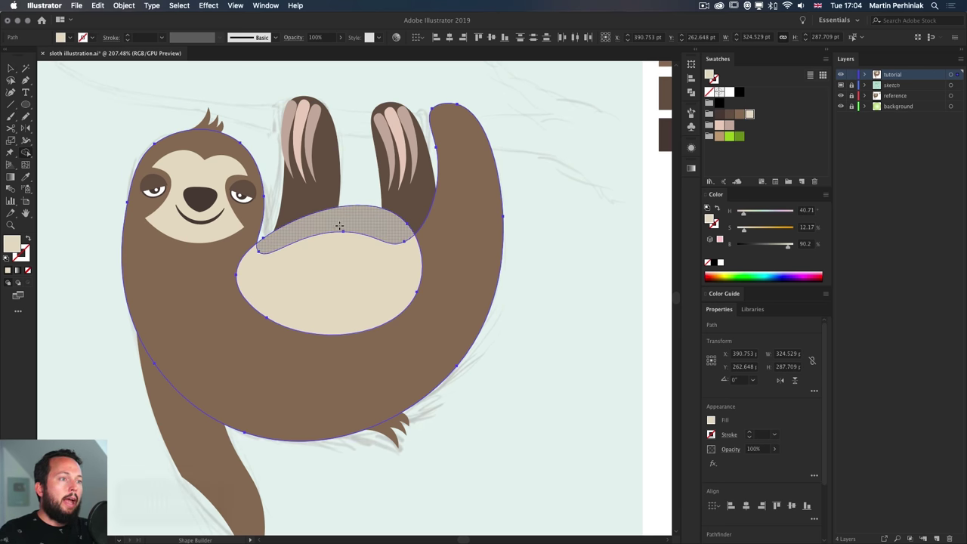
key(alt)
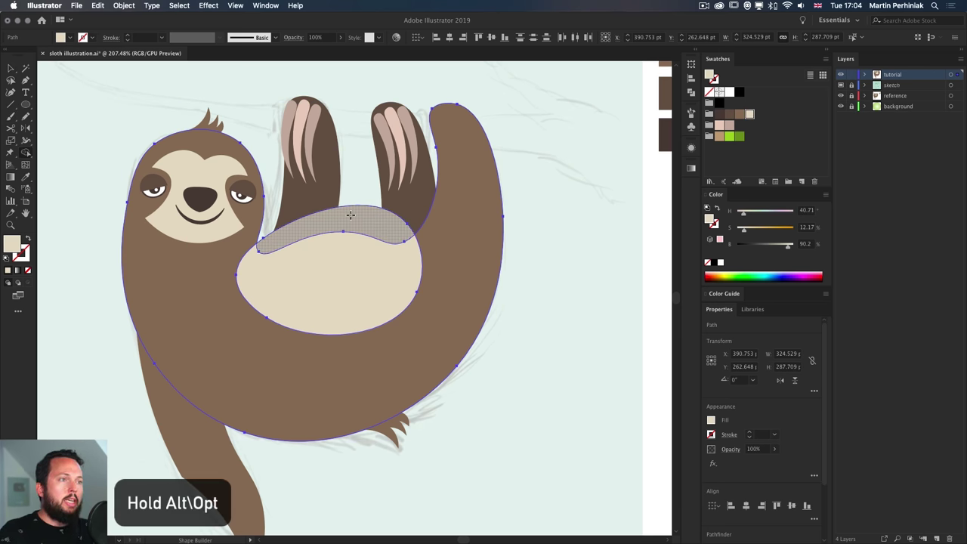
alt+click(351, 216)
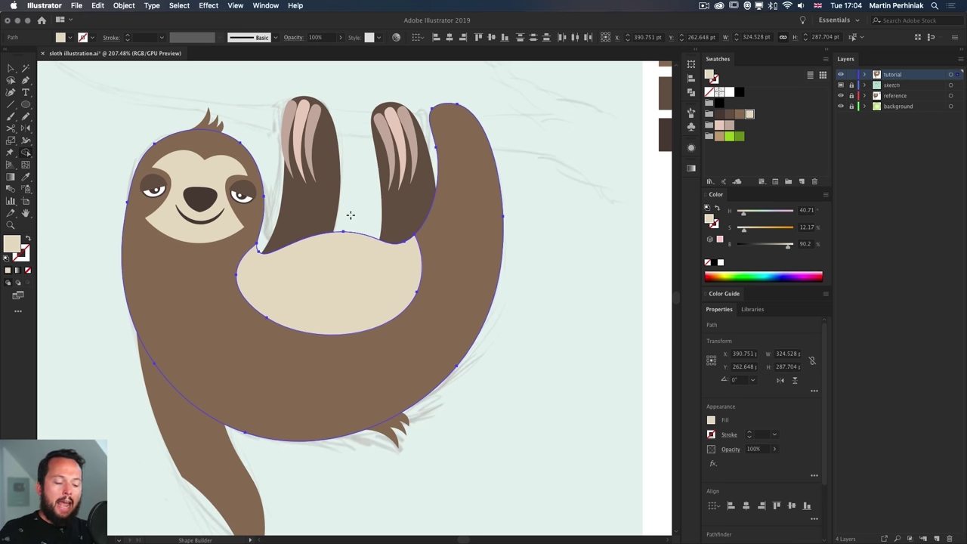
key(v)
click(563, 215)
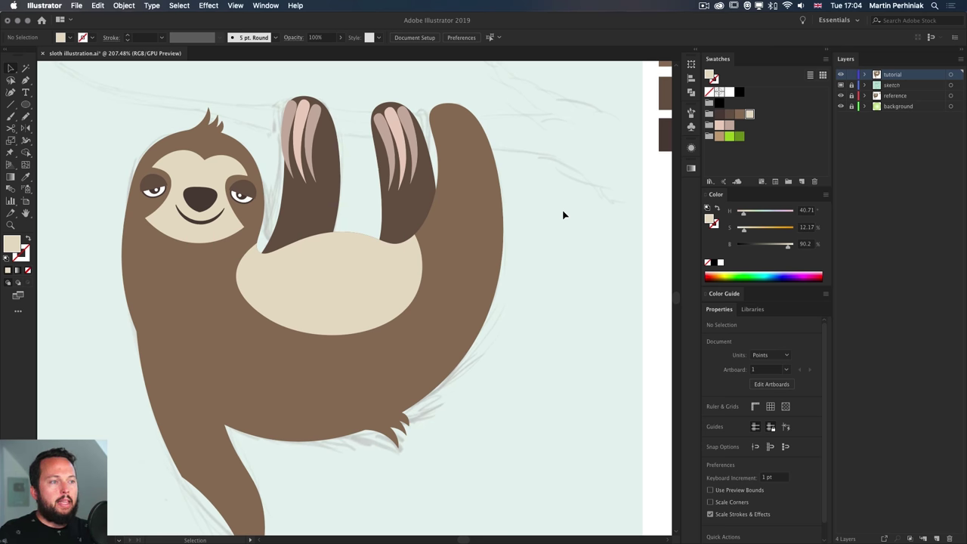
Nudge the raised dark limb nearest the head, together with its three claws, 4 pt to the left
click(328, 195)
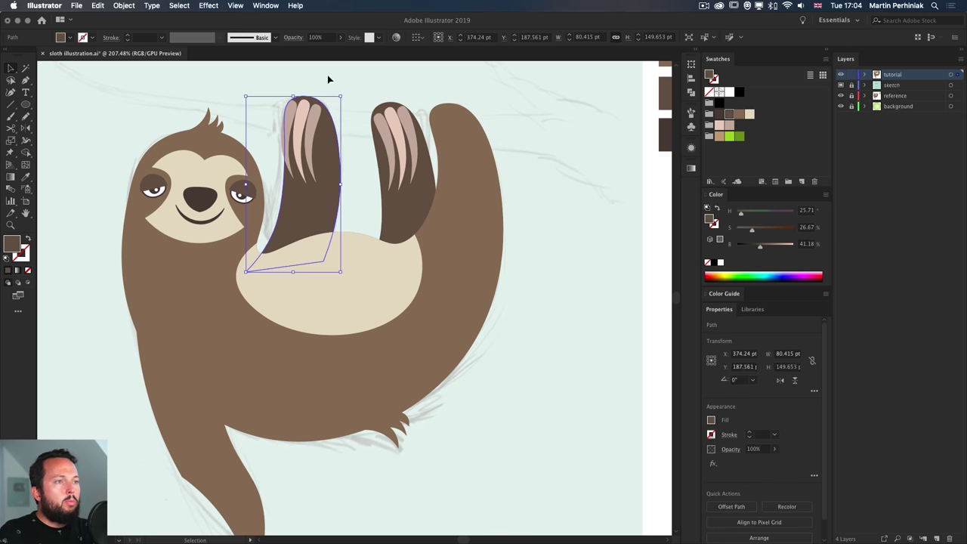
drag(282, 78, 353, 183)
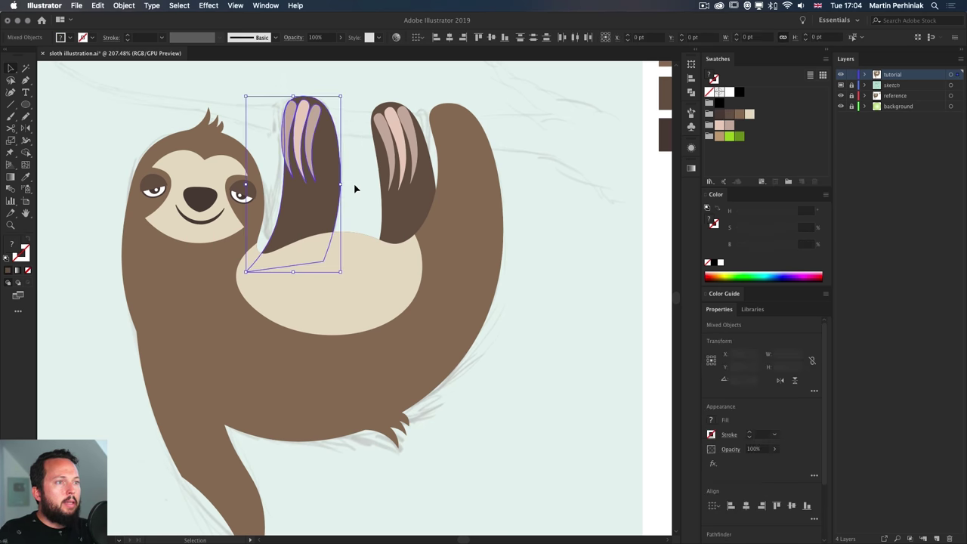
key(Left)
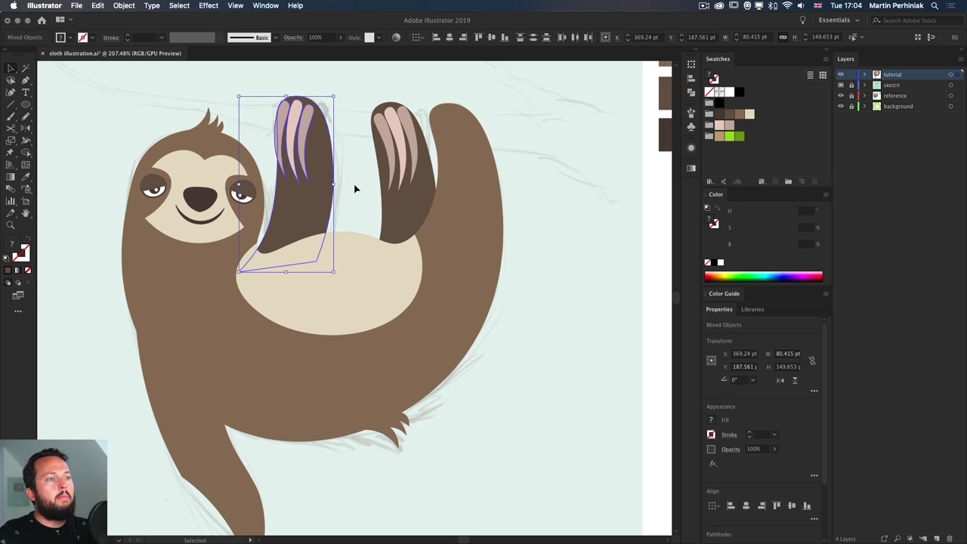
key(super+bracketleft)
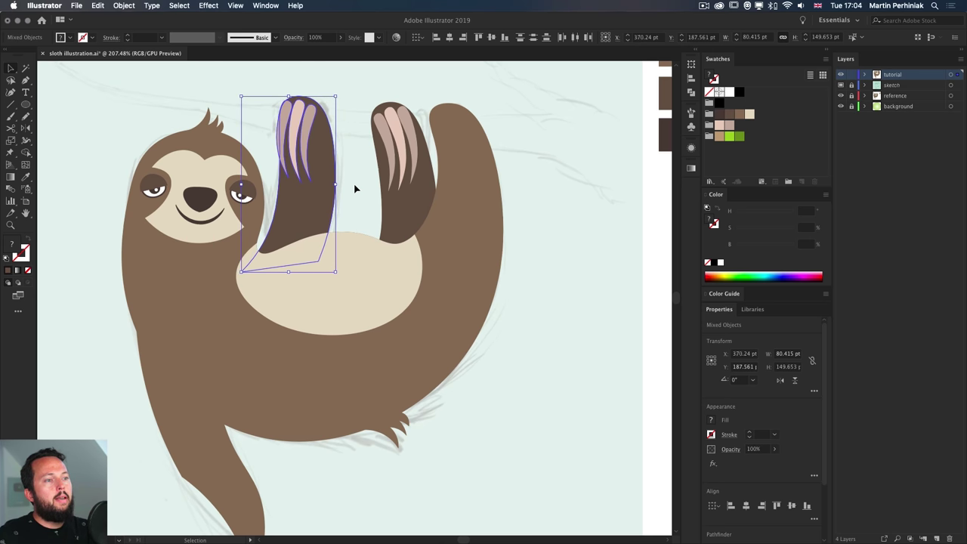
click(350, 306)
click(529, 362)
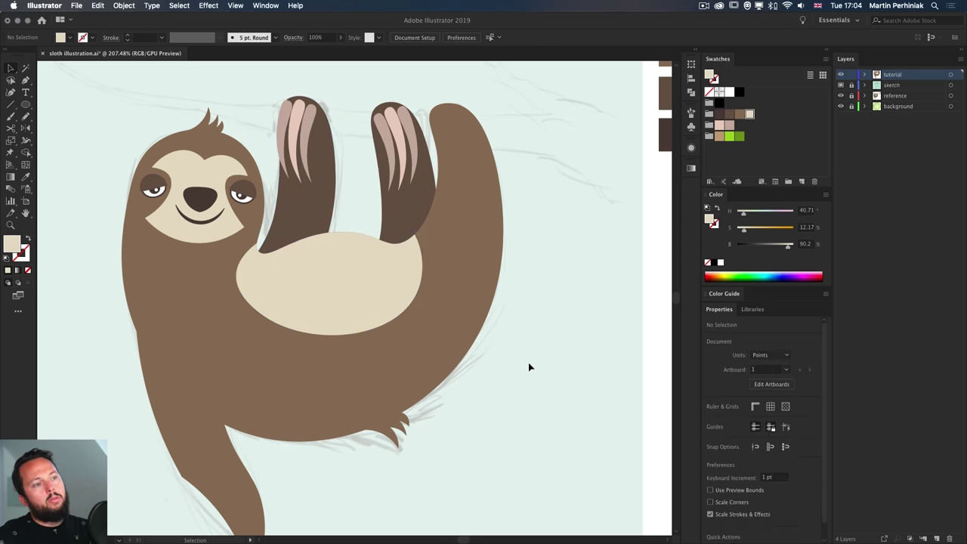
Reshape the belly patch's lower curve with the Curvature tool, tightening the patch to about 156 × 82 pt
click(318, 310)
key(shift+grave)
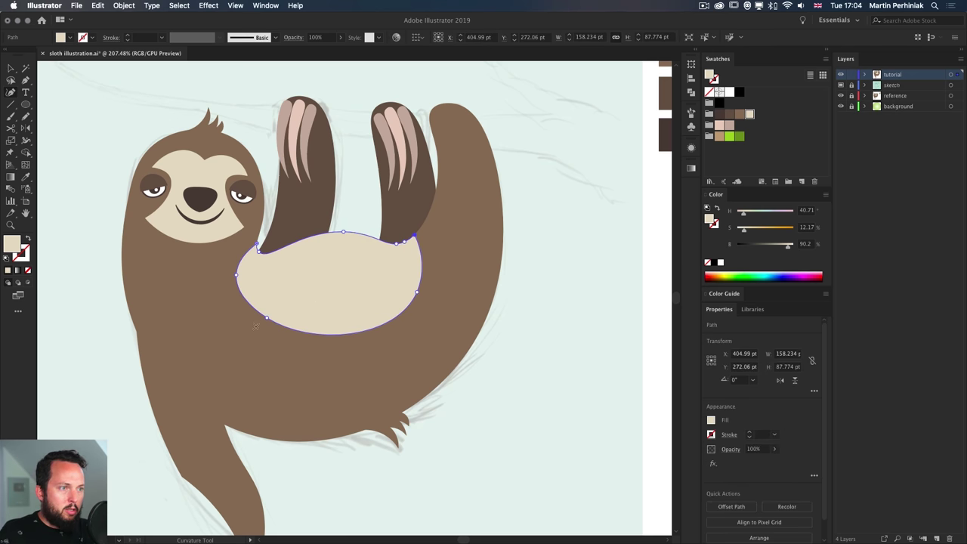
drag(266, 317, 262, 310)
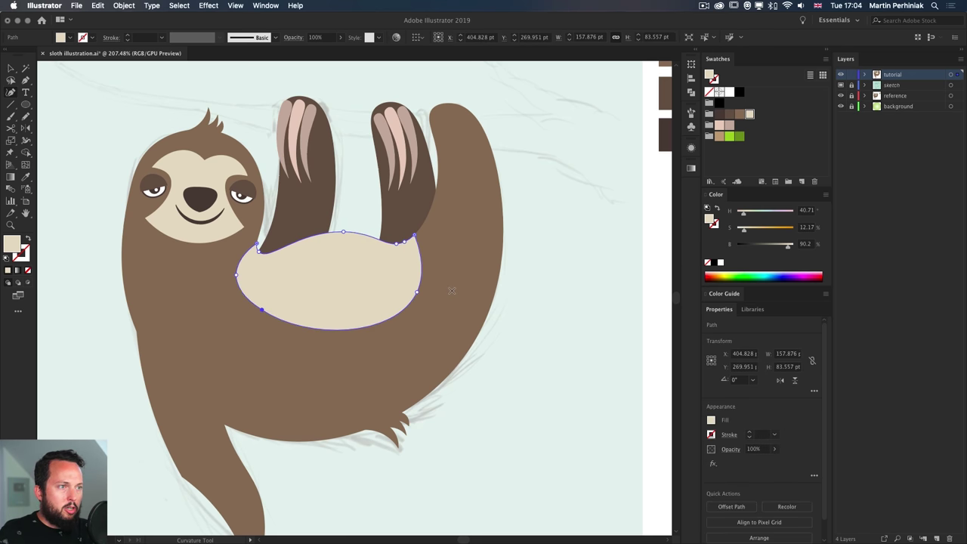
drag(417, 292, 415, 288)
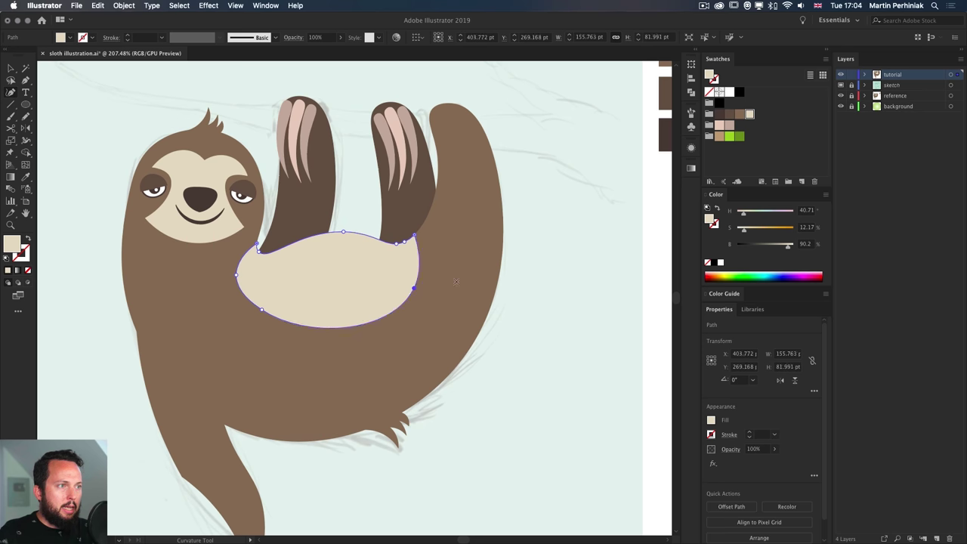
key(v)
click(569, 314)
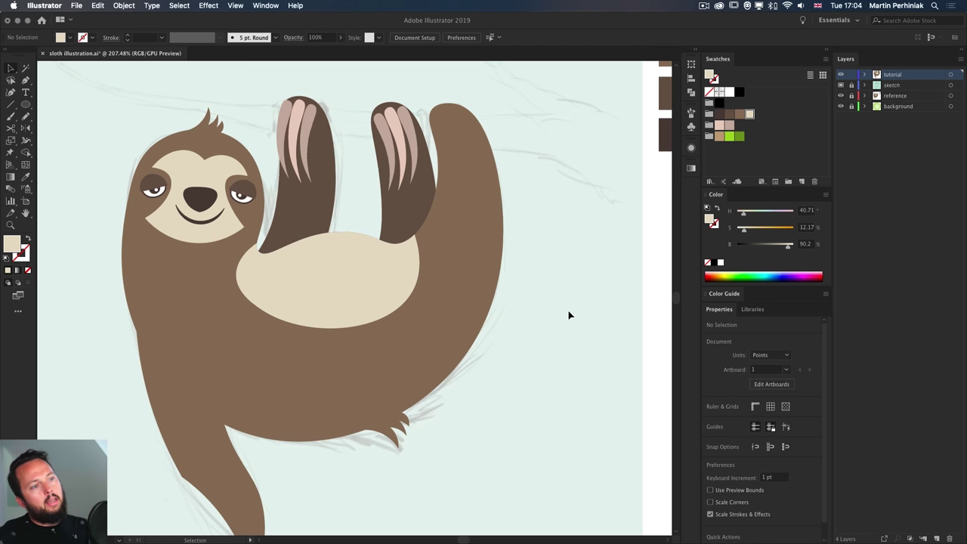
Compare the drawn sloth with the finished reference by hiding and reshowing the tutorial and sketch layers
scroll(564, 316, down, 3)
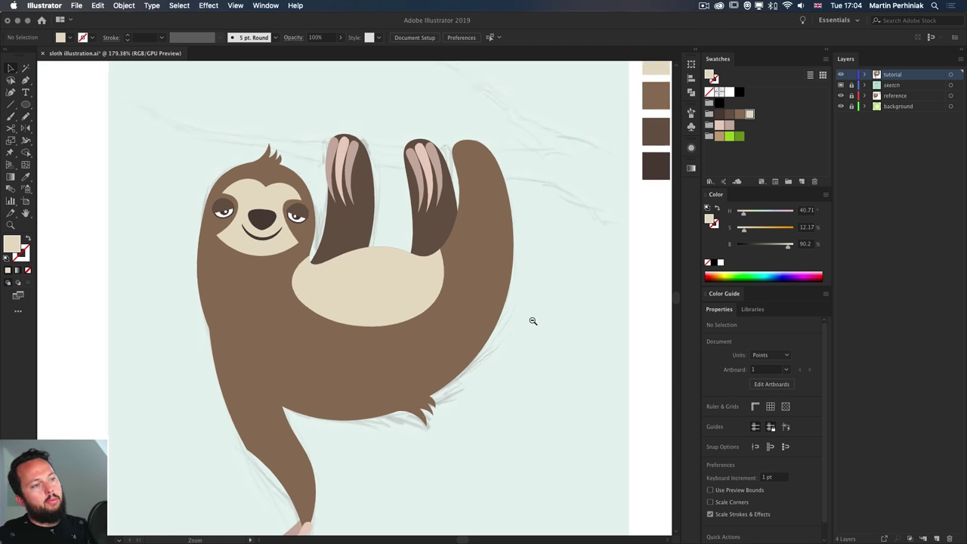
click(841, 90)
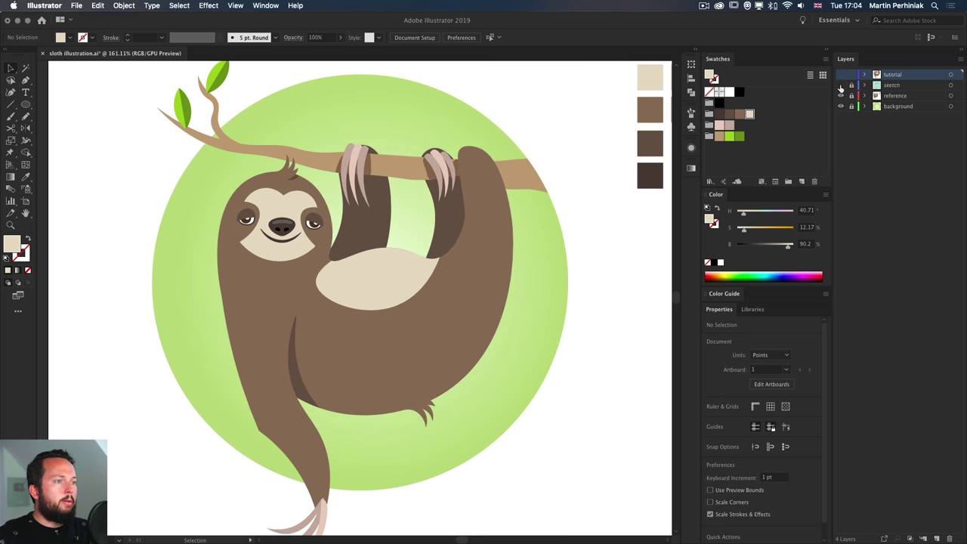
alt+click(841, 88)
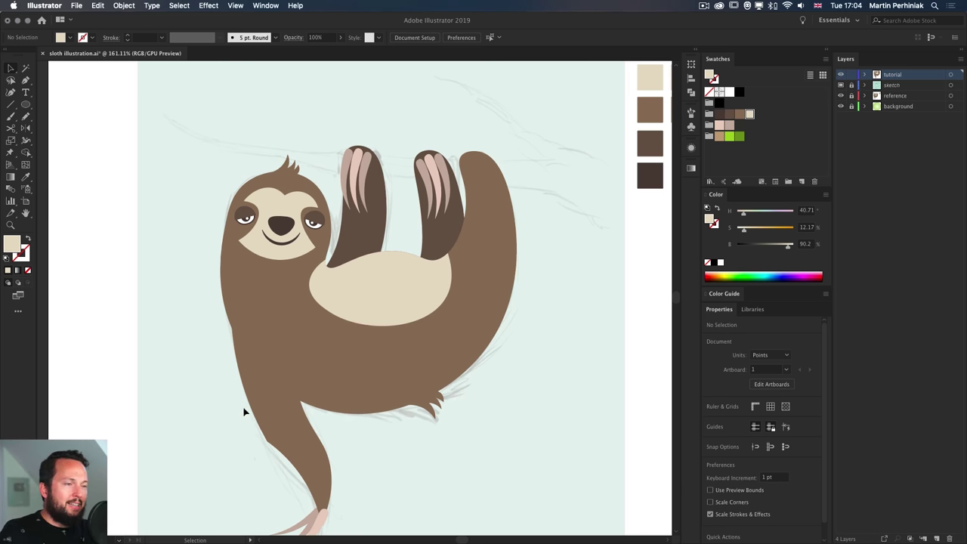
scroll(316, 411, up, 1)
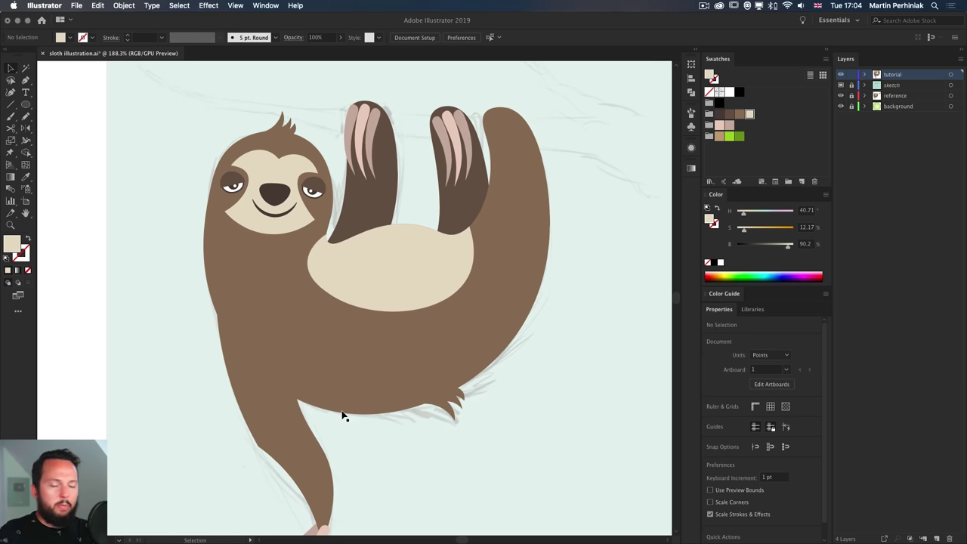
scroll(342, 416, down, 2)
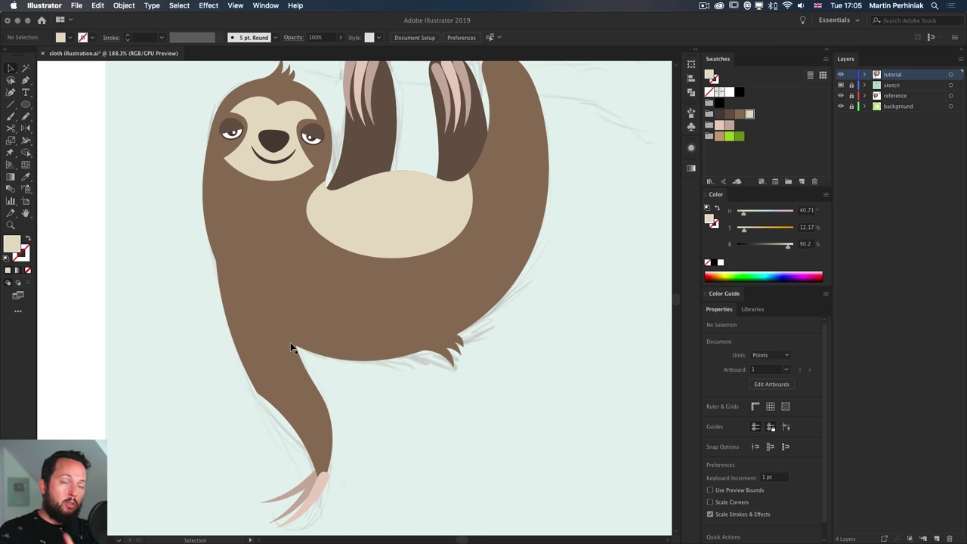
Hide the sketch and reference layers so the sloth shows against the green circle background
click(277, 365)
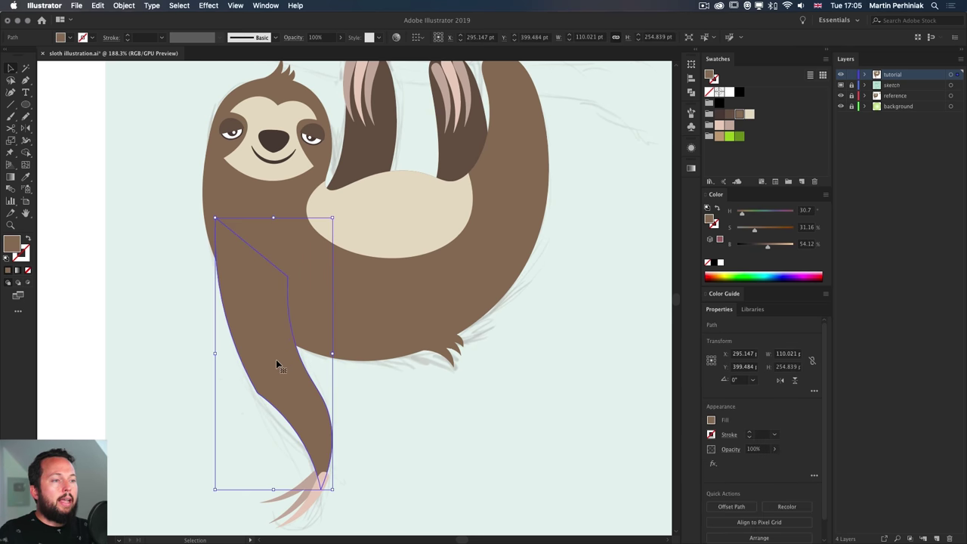
click(843, 87)
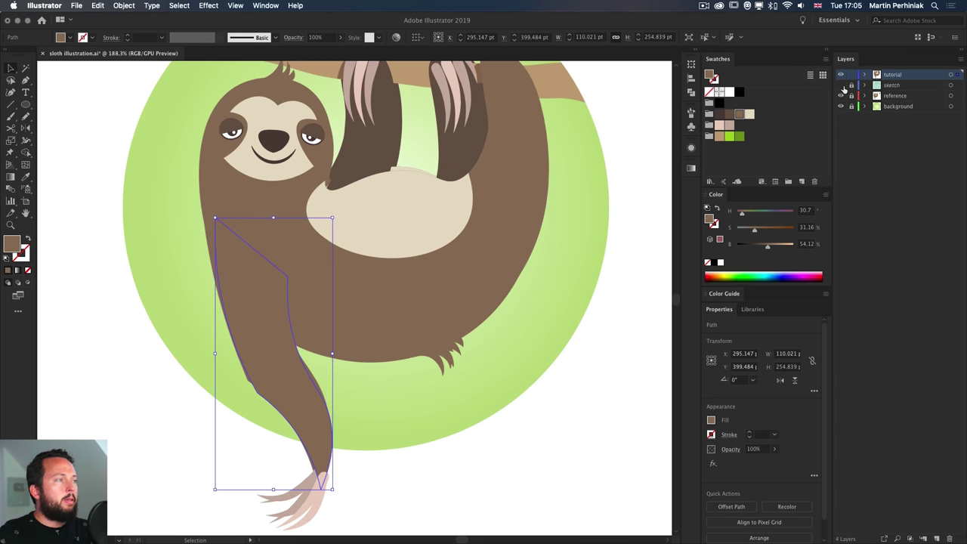
click(841, 95)
key(super+0)
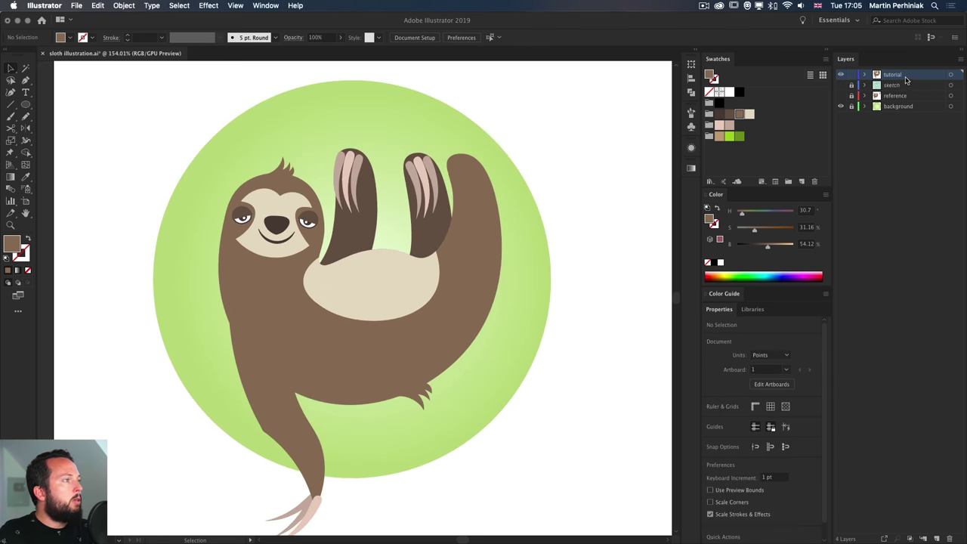
Duplicate the hanging arm slightly down and to the right, fill the copy with dark brown R=105 G=89 B=77, and place it behind the original
scroll(241, 399, up, 5)
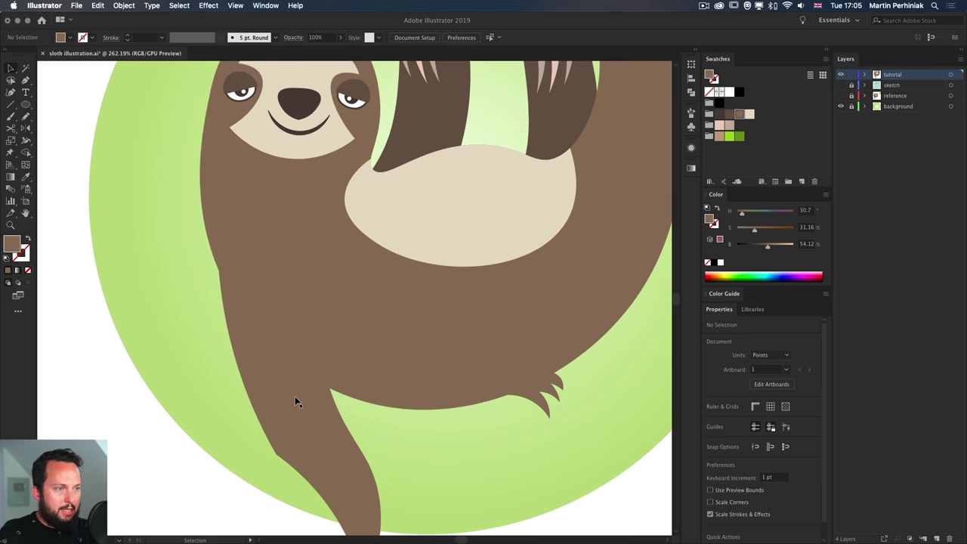
click(295, 396)
scroll(386, 404, down, 5)
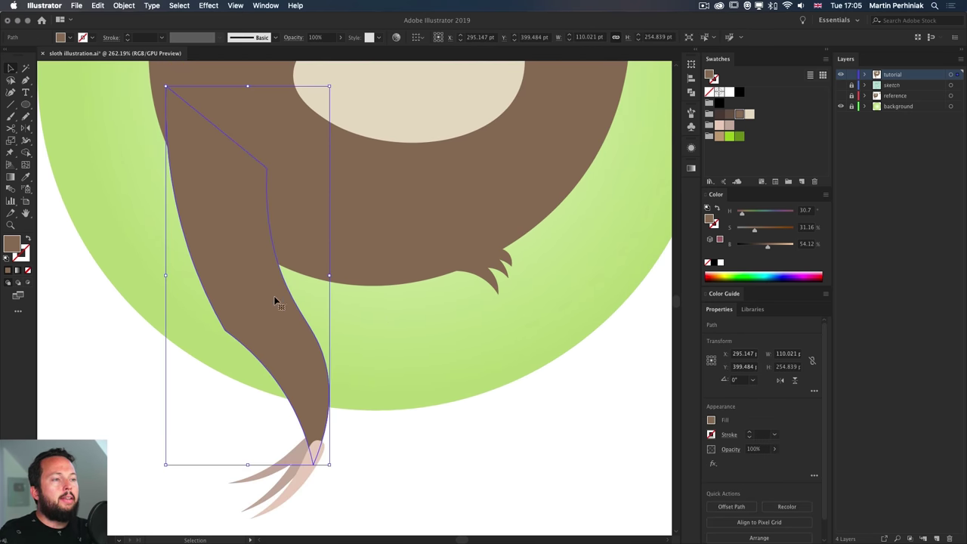
drag(254, 299, 290, 322)
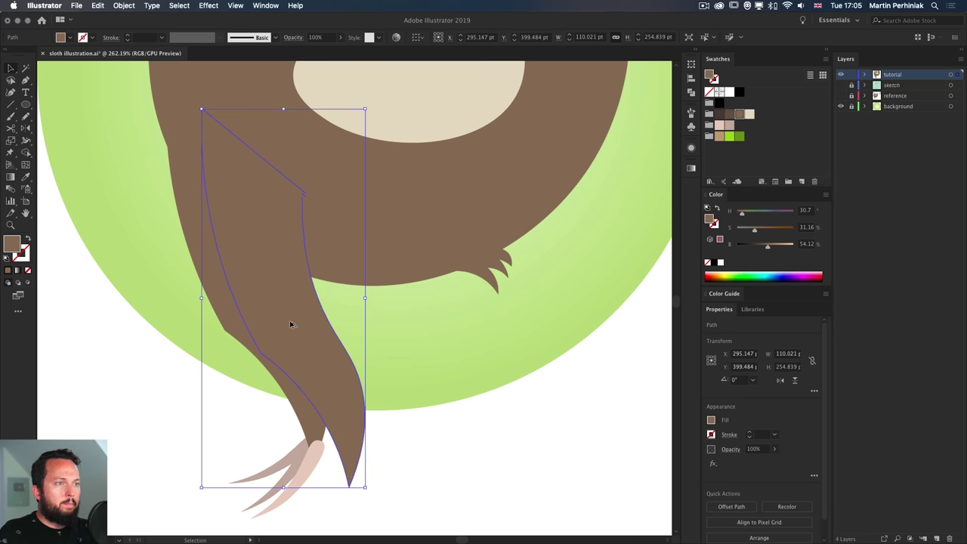
click(728, 113)
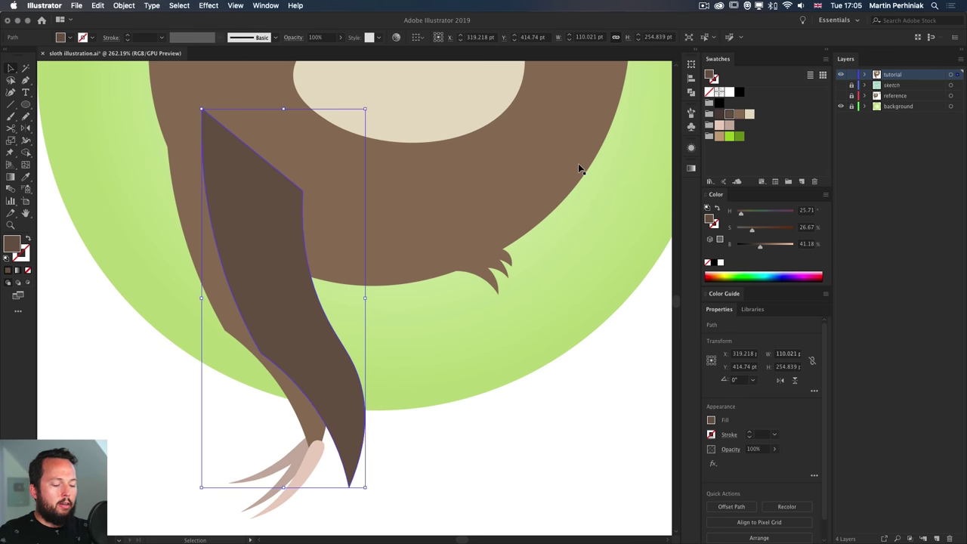
key(super+bracketleft)
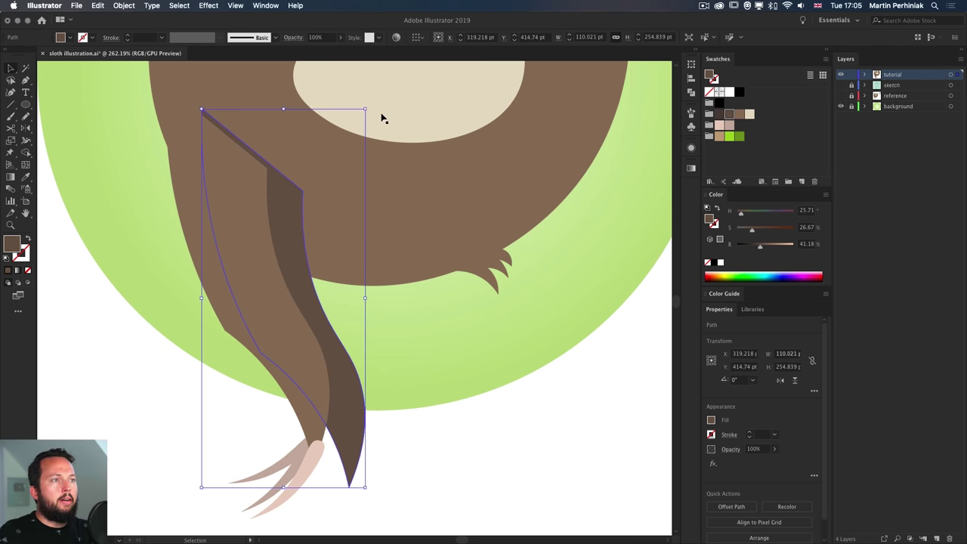
Rotate the dark arm copy by about 10° and shift it so its upper inner corner meets the hanging arm's corner
drag(382, 117, 349, 103)
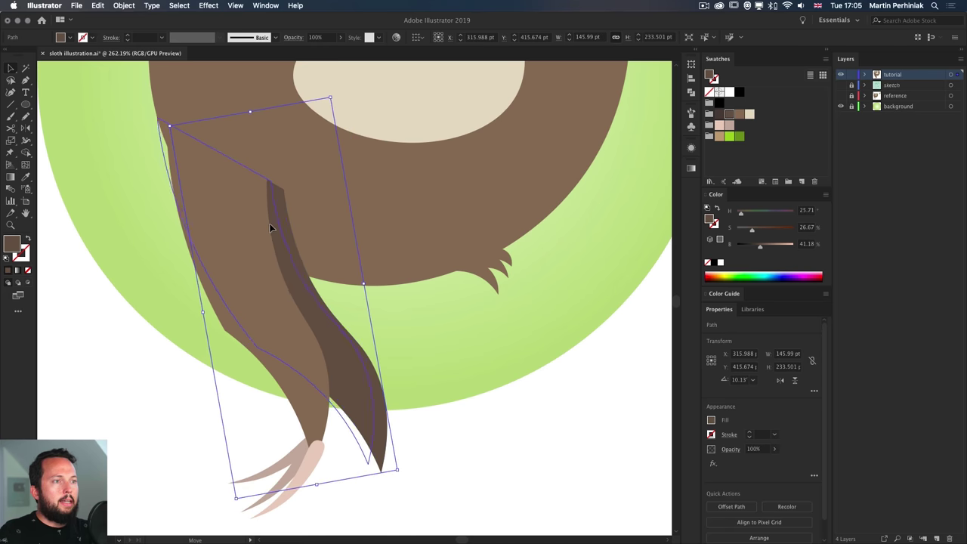
drag(270, 225, 254, 202)
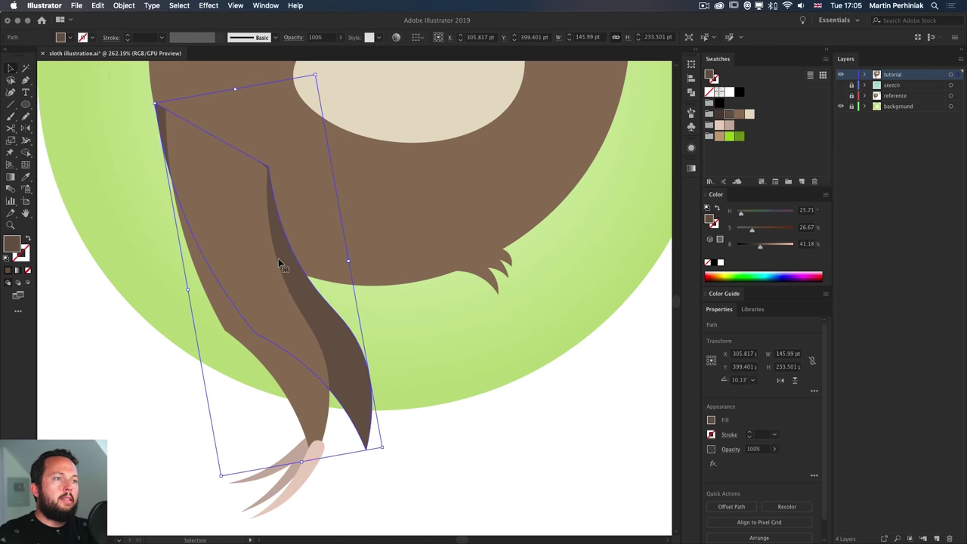
key(Down)
key(Down)
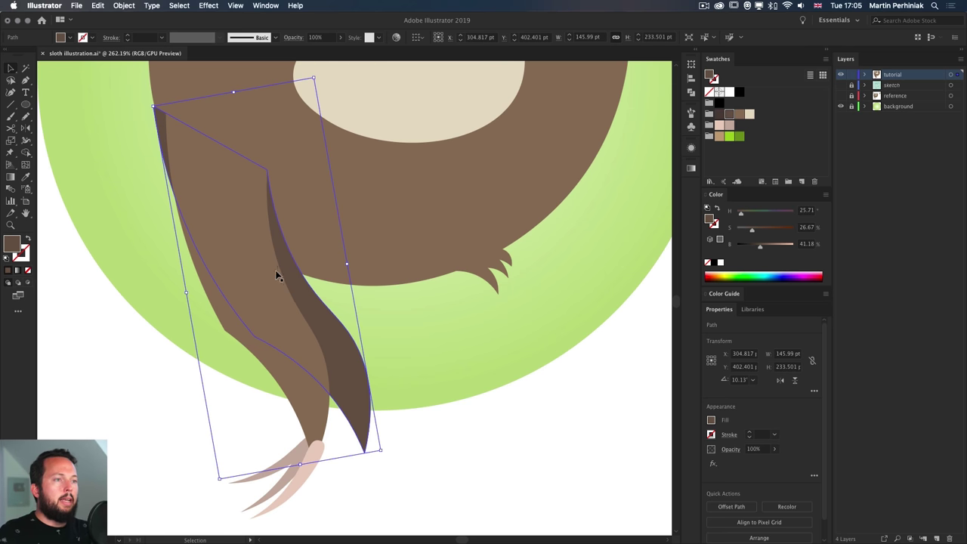
Trim away the part of the dark arm shadow extending beyond the body outline with the Shape Builder tool
shift+click(473, 209)
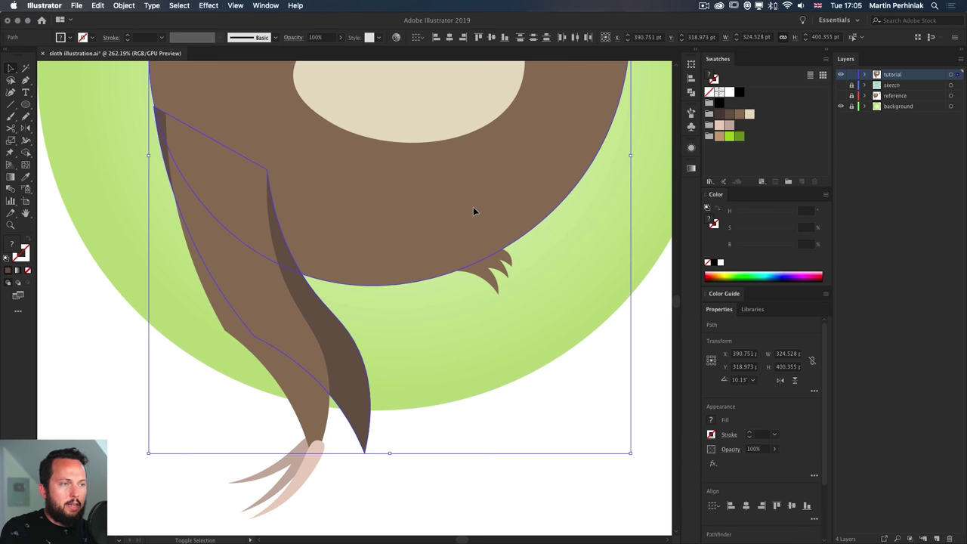
key(shift+m)
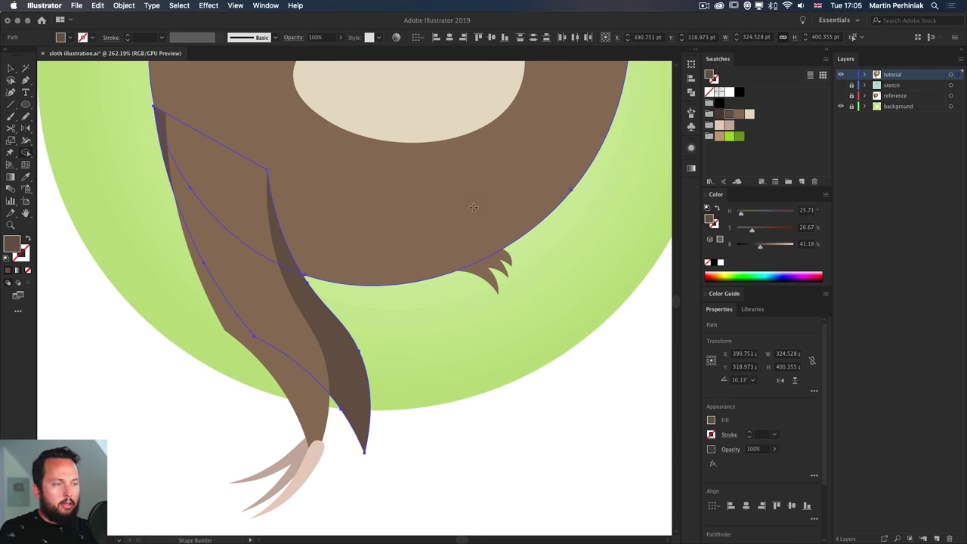
alt+click(282, 302)
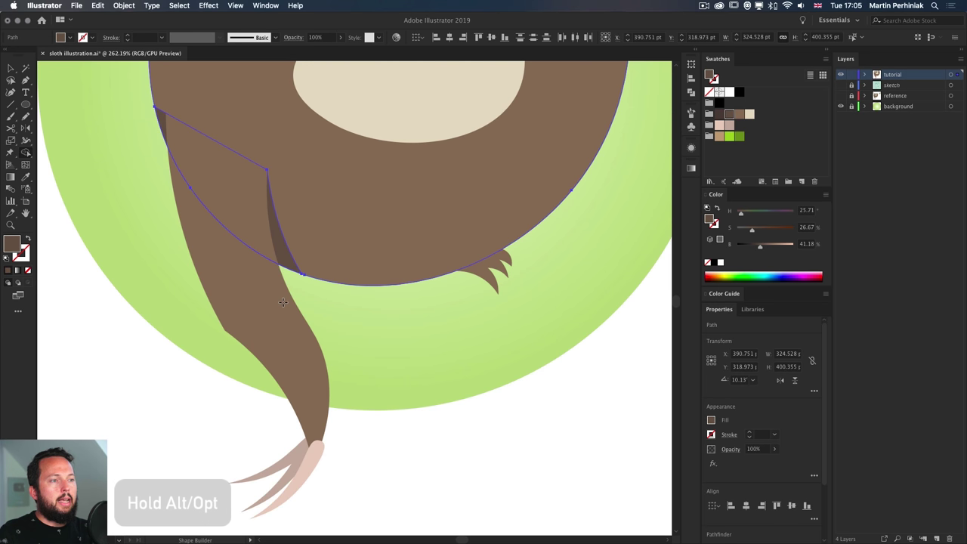
key(v)
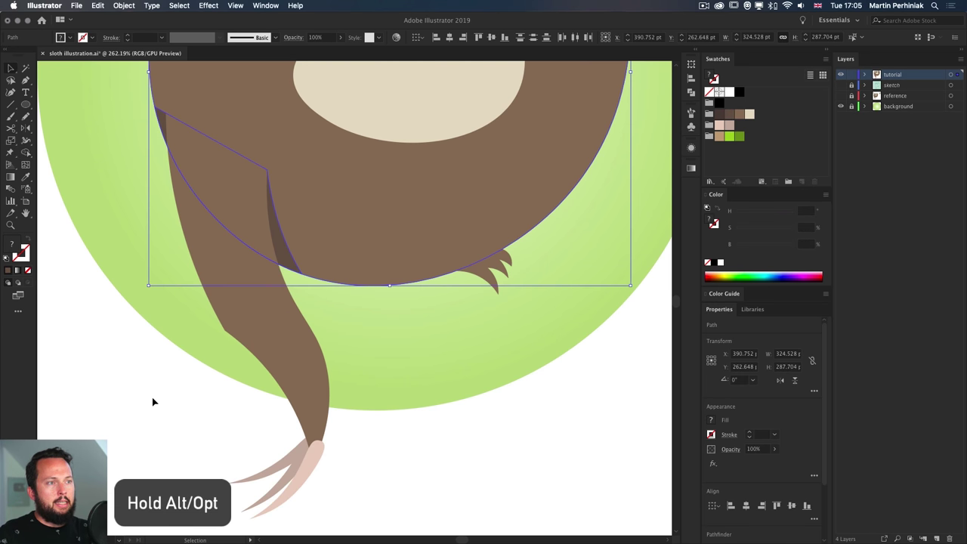
click(153, 402)
Erase the leftover sliver of dark shadow along the outer edge of the sloth's shoulder
drag(101, 274, 107, 357)
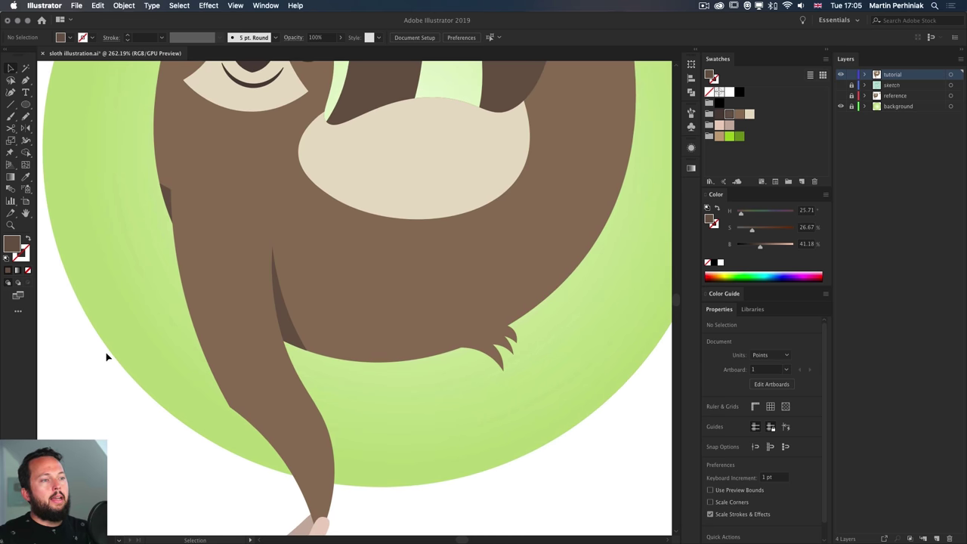
click(285, 322)
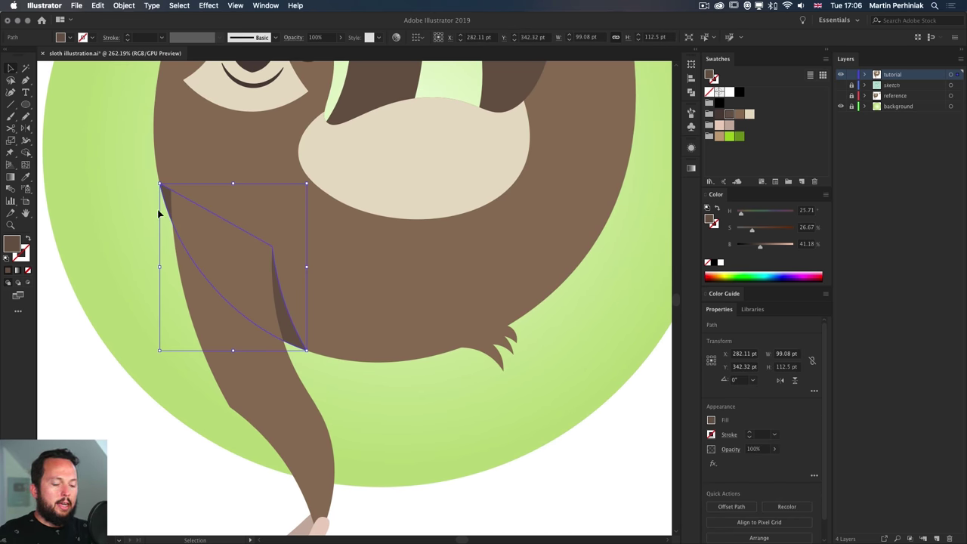
key(shift+e)
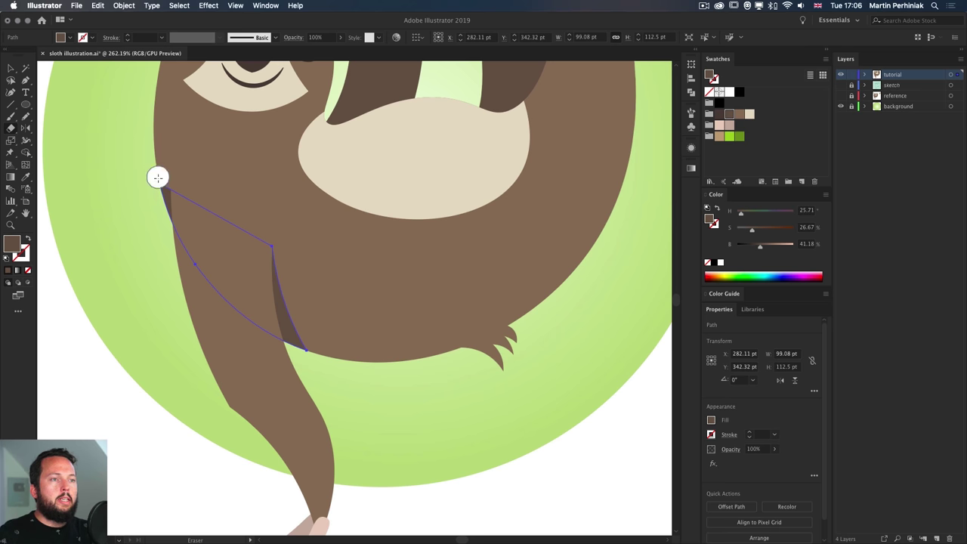
mouse_move(157, 178)
mouse_down()
mouse_move(163, 257)
mouse_move(178, 264)
mouse_up()
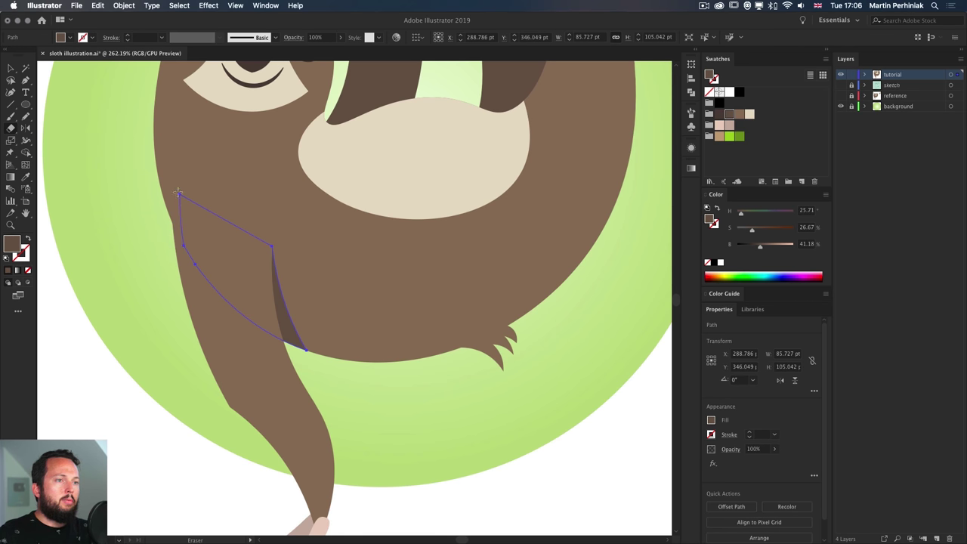
key(v)
click(121, 458)
drag(235, 368, 234, 353)
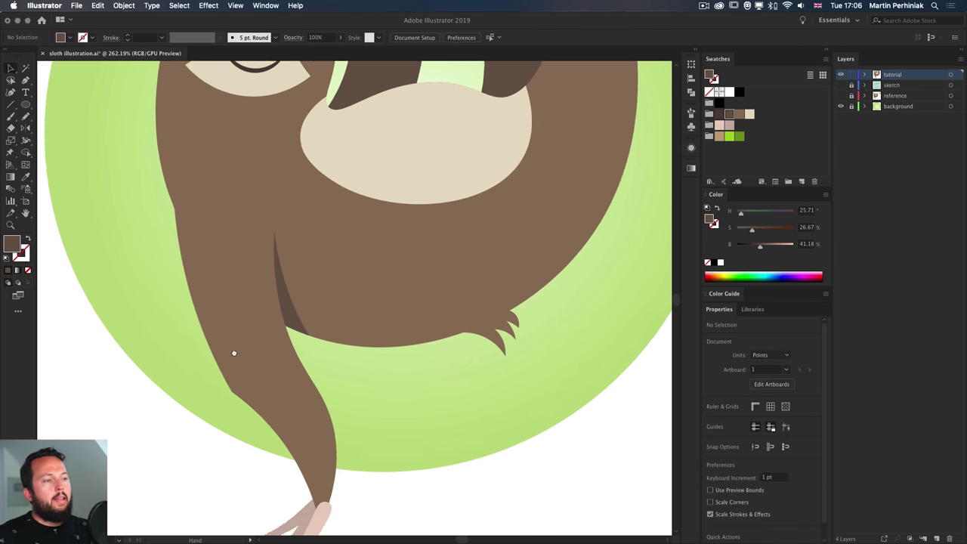
Nudge the light front claw of the hanging arm up into the wrist and rotate it to about 140.8°
scroll(233, 352, down, 3)
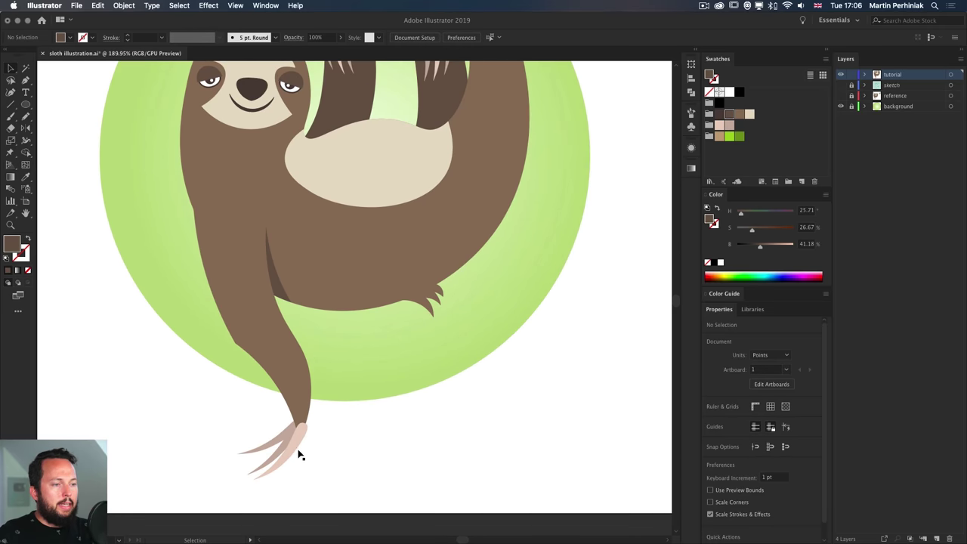
click(302, 436)
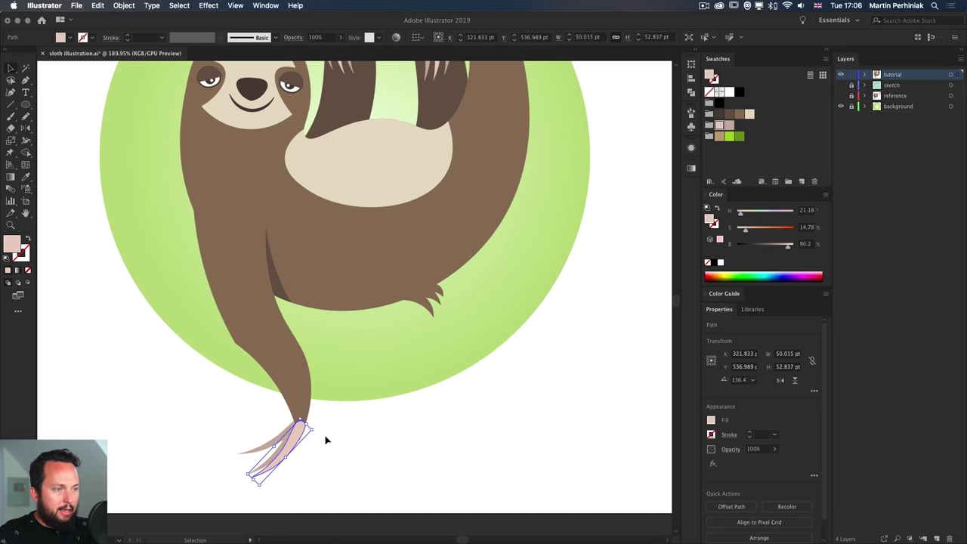
key(Up)
key(Up)
key(Up)
key(Left)
key(Left)
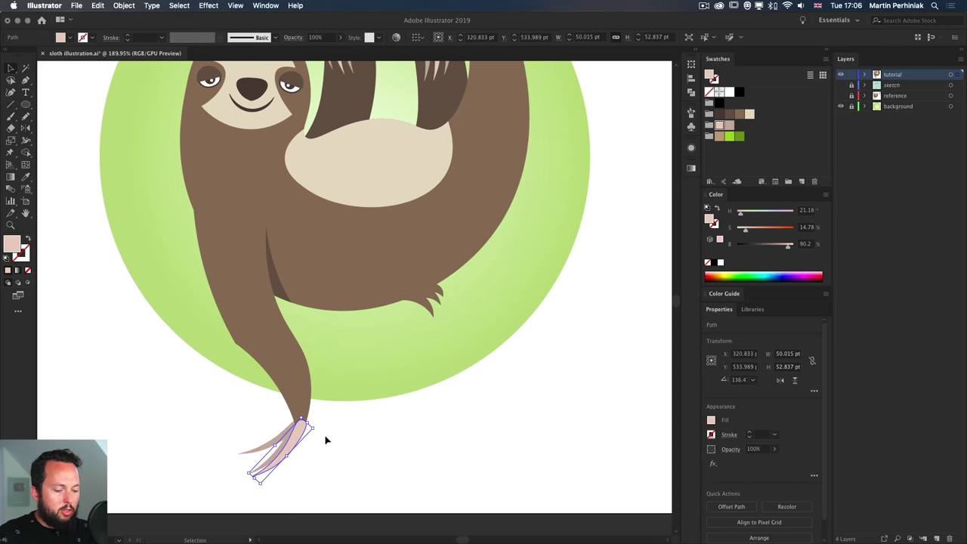
drag(326, 440, 319, 428)
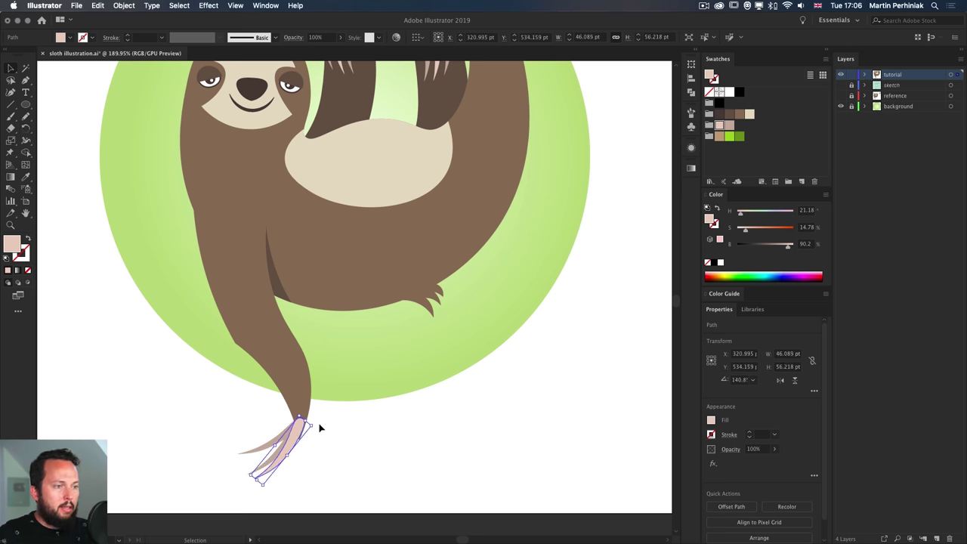
key(Right)
click(385, 435)
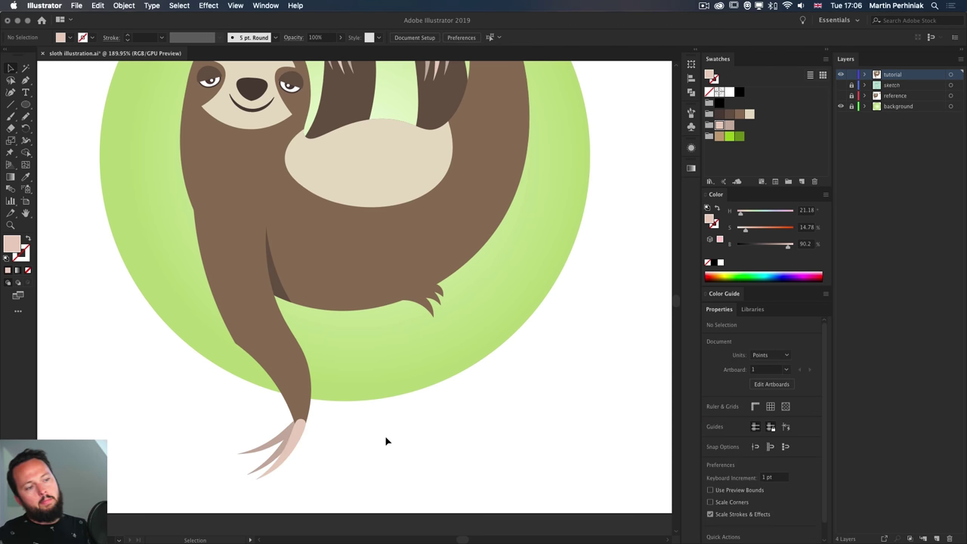
Group the hanging arm with its claws and shadow
drag(325, 449, 266, 417)
key(a)
key(v)
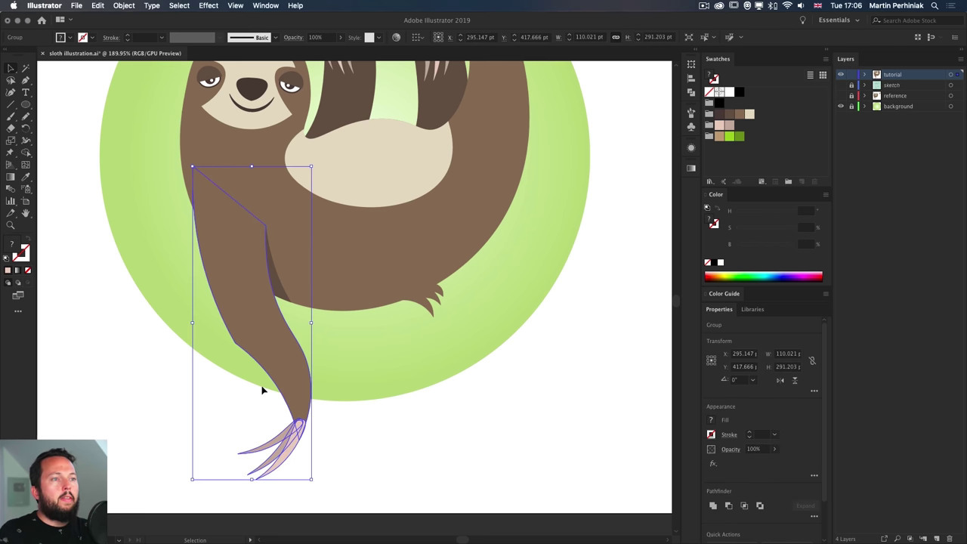
scroll(436, 265, down, 3)
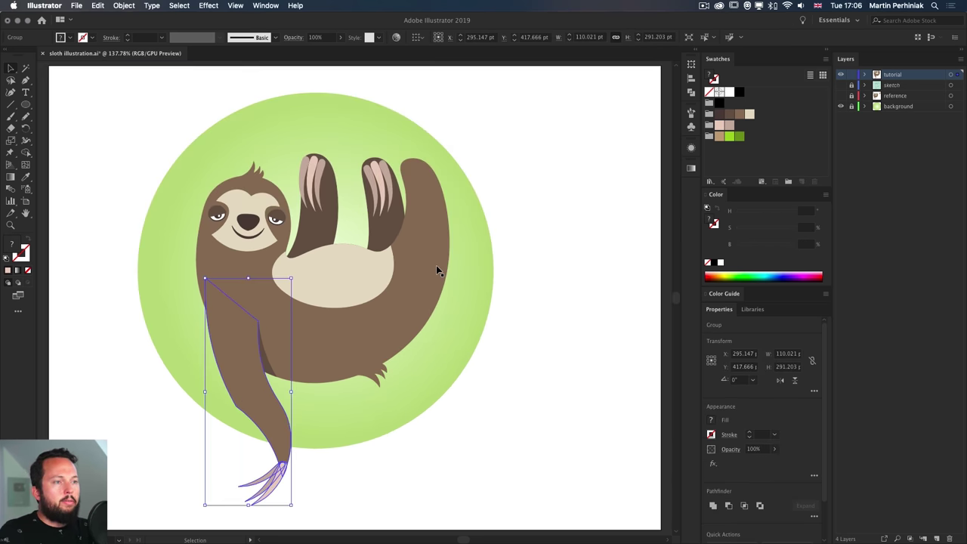
Try the arm group a few points to the left and up, move it back, and ungroup its parts
key(Left)
key(Left)
key(Left)
key(Up)
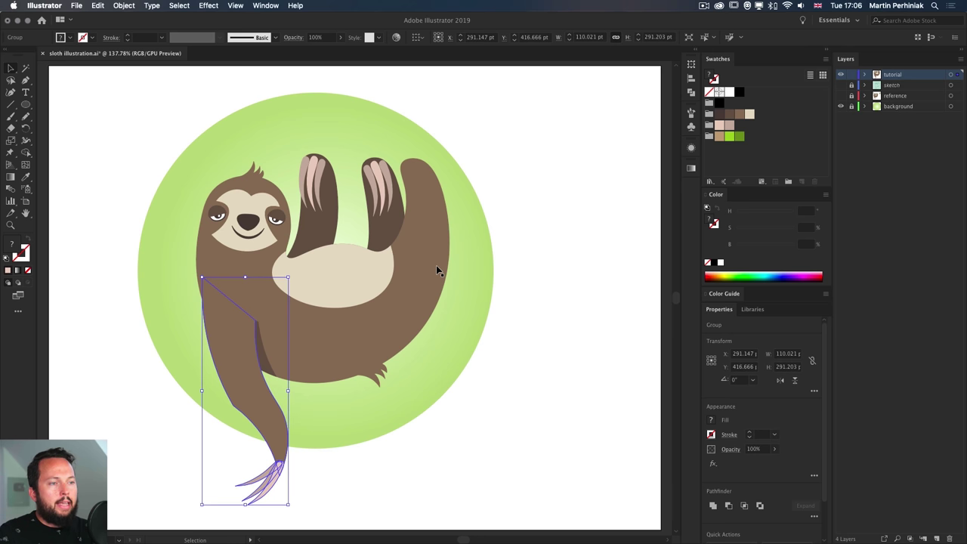
key(Left)
key(Right)
key(Down)
key(Right)
key(Right)
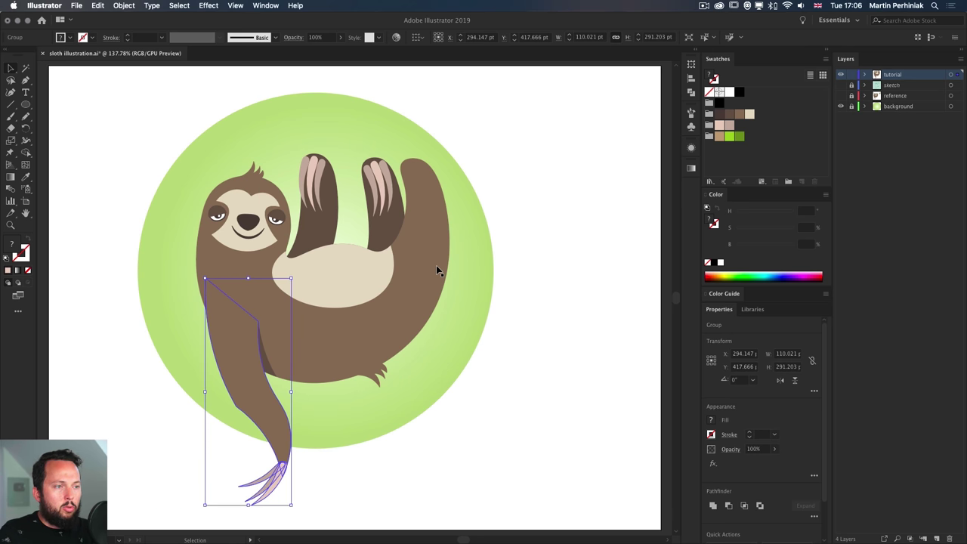
key(super+shift+g)
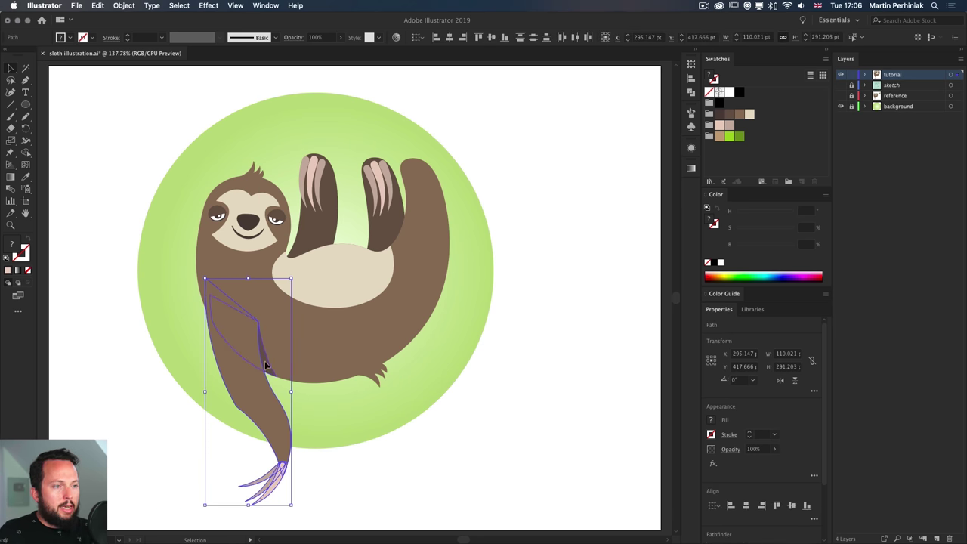
click(474, 457)
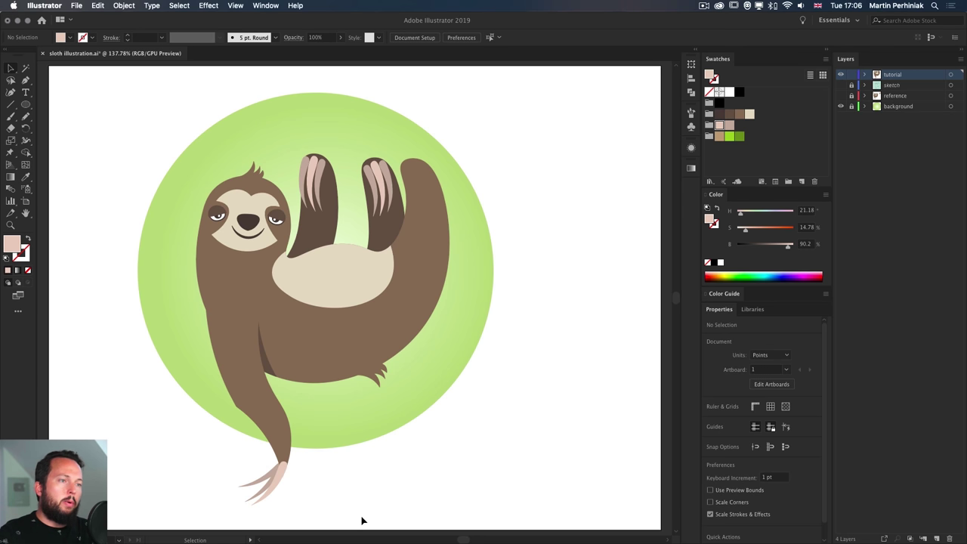
Try moving the hanging arm shape separately from its claws and shadow, and undo the move
click(235, 386)
drag(229, 347, 231, 345)
click(117, 434)
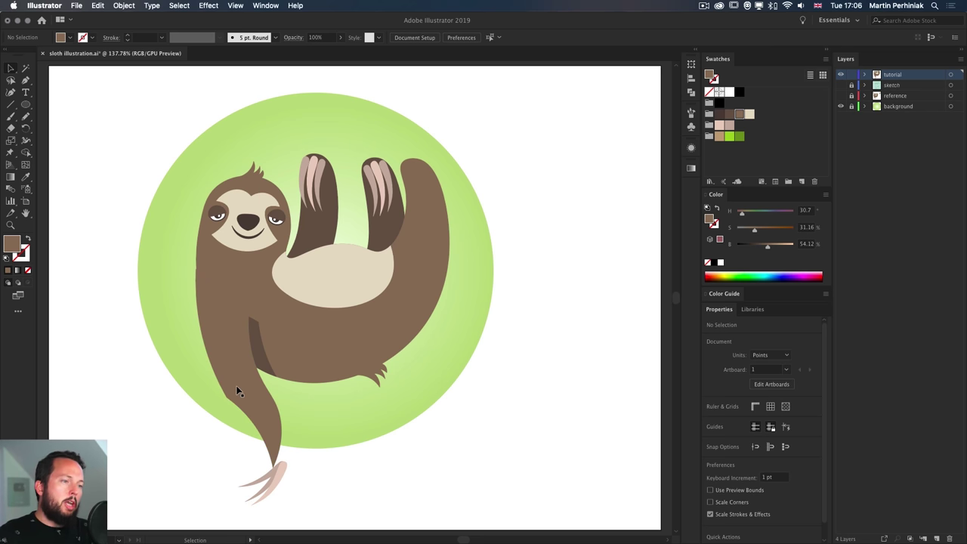
key(super+z)
click(490, 464)
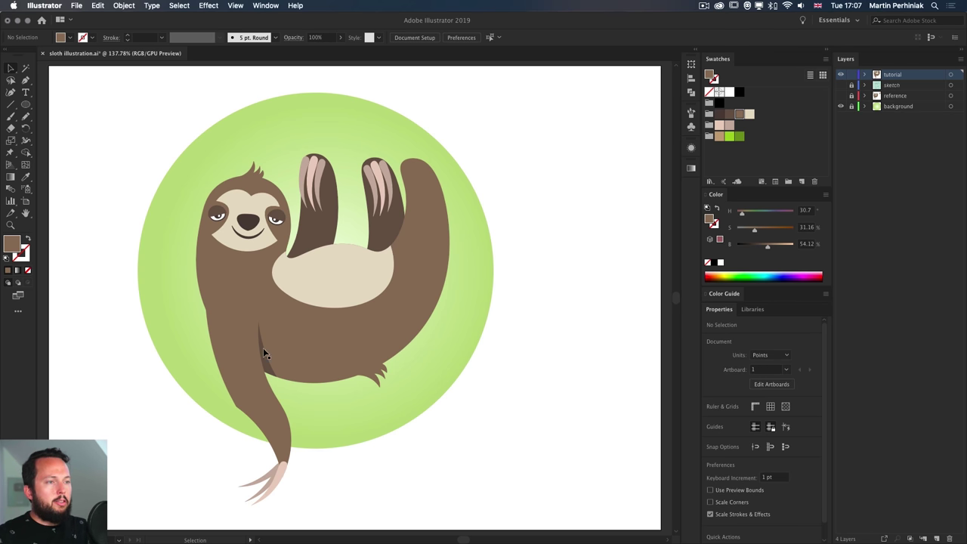
Move the hair tuft on top of the head slightly down and to the left to X 297.22 pt, Y 135.263 pt
scroll(249, 168, up, 5)
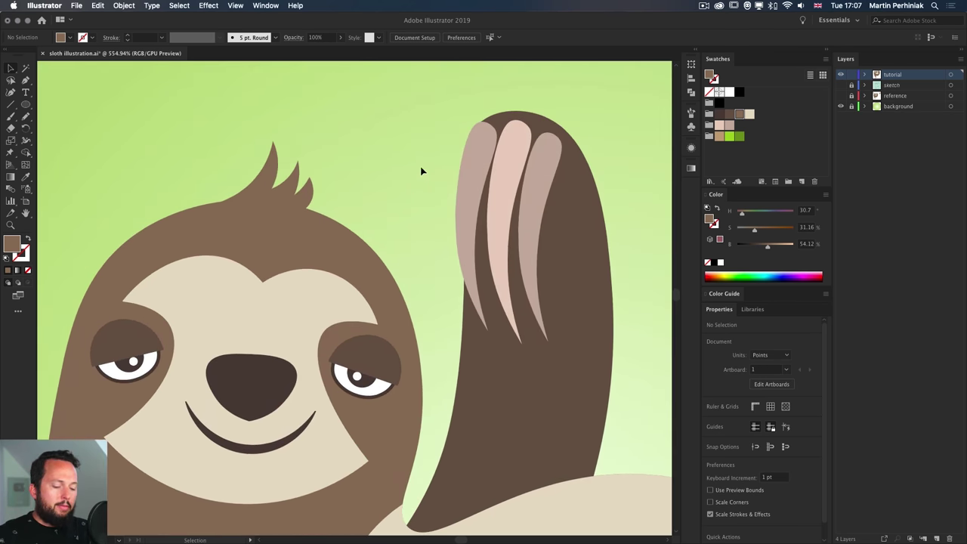
click(275, 195)
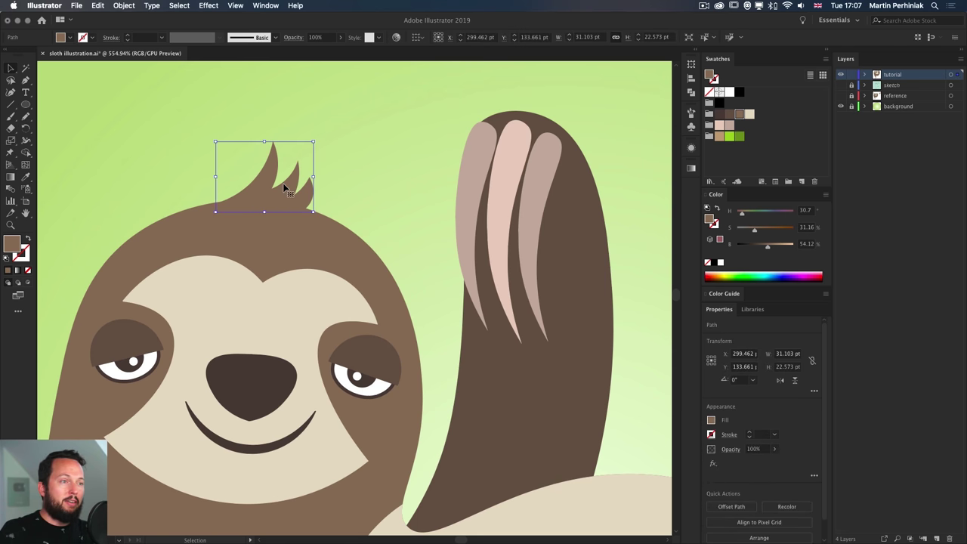
drag(272, 199, 266, 202)
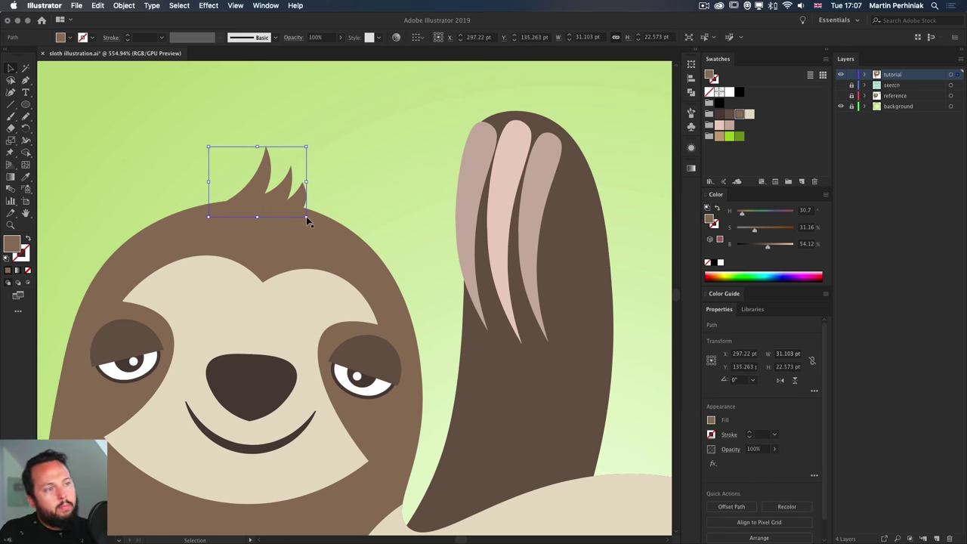
click(357, 180)
Display the artwork as outlines around the junction of the hair tuft and the head, with nothing selected
click(266, 203)
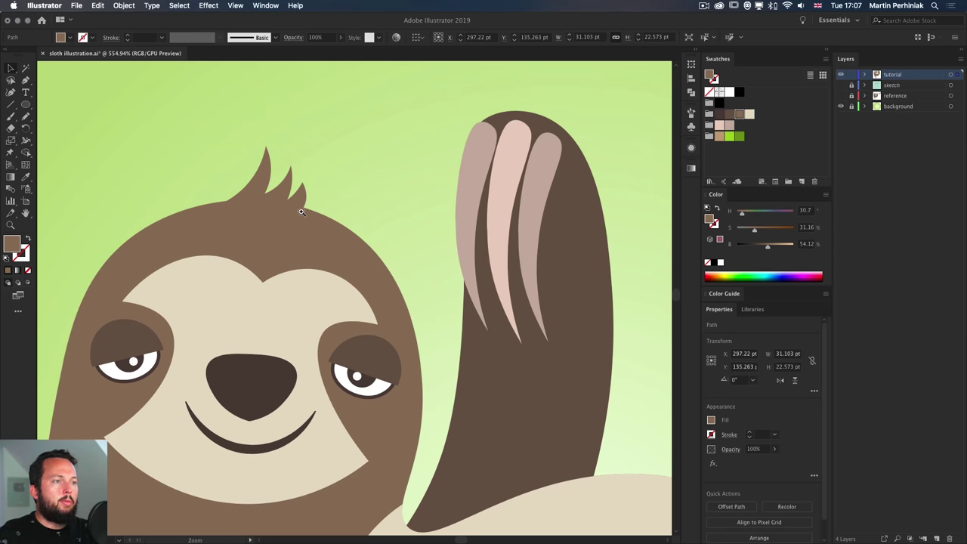
scroll(301, 210, up, 4)
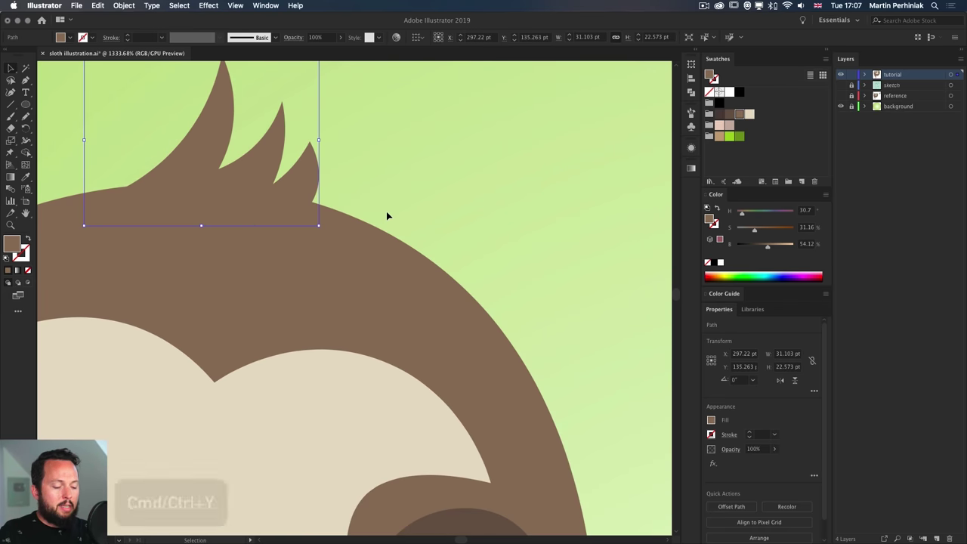
key(a)
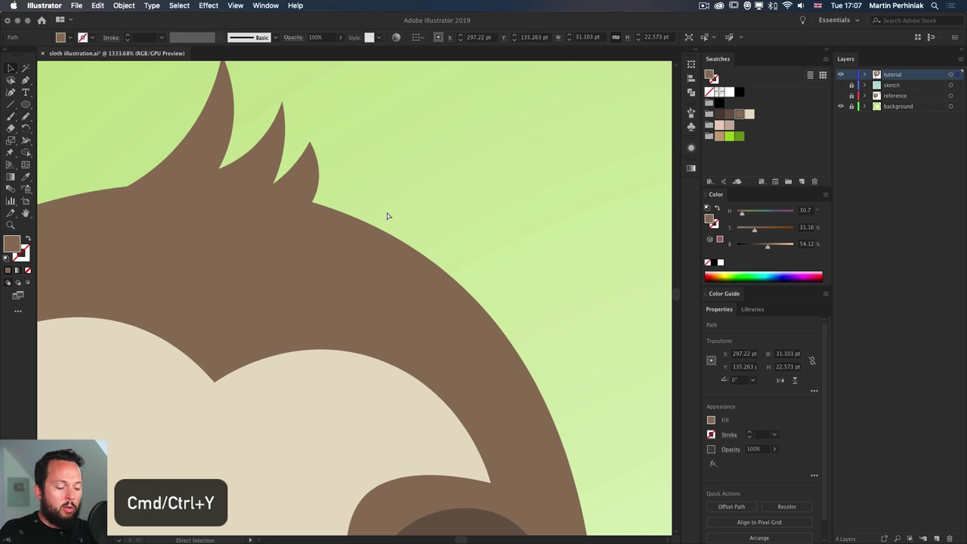
key(super+y)
key(v)
click(390, 211)
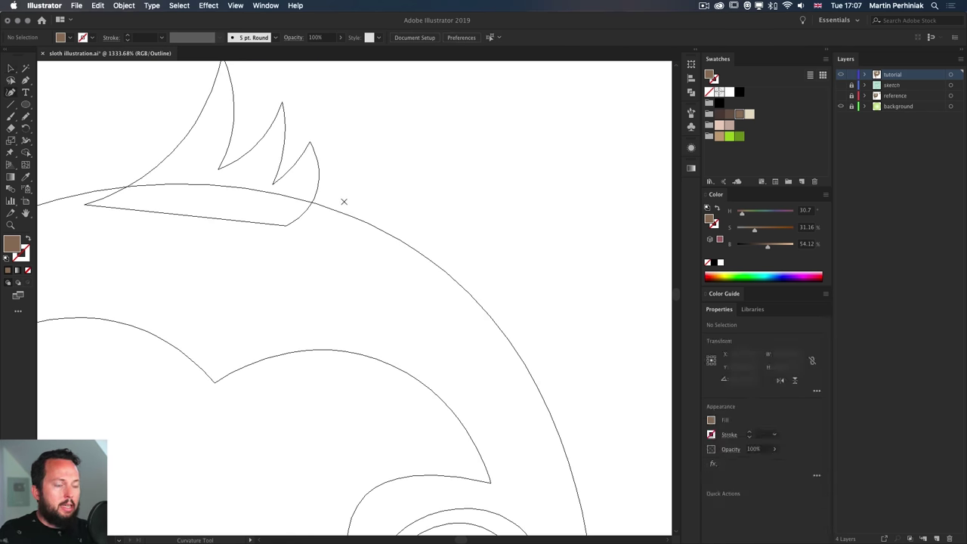
Draw a closed triangle about 12.4 × 5.4 pt with the Pen tool where the hair tuft's lower corner meets the head
key(p)
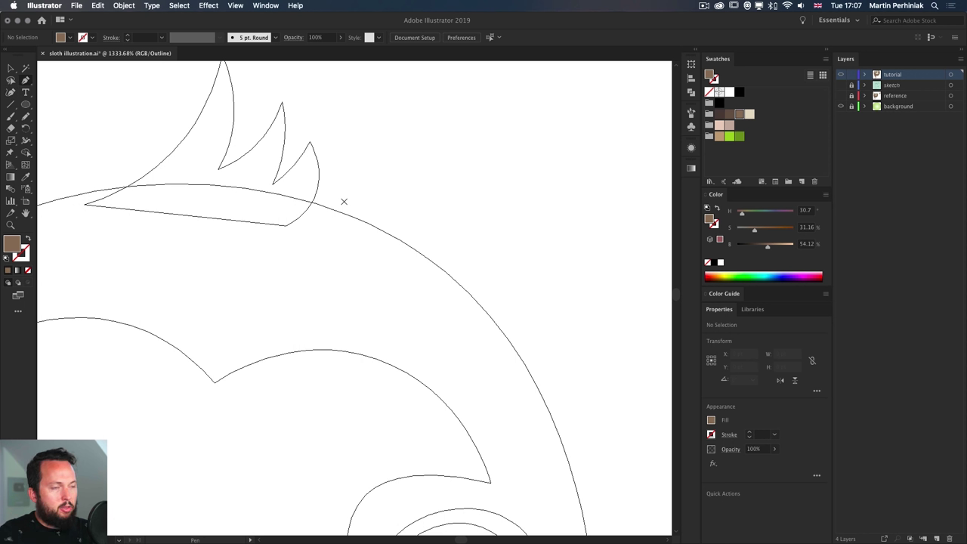
click(285, 224)
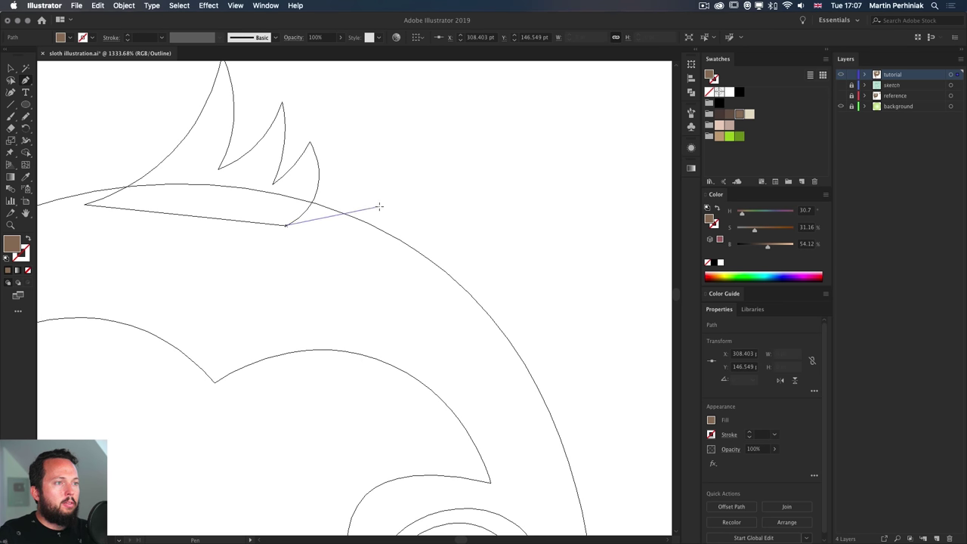
click(380, 206)
click(299, 184)
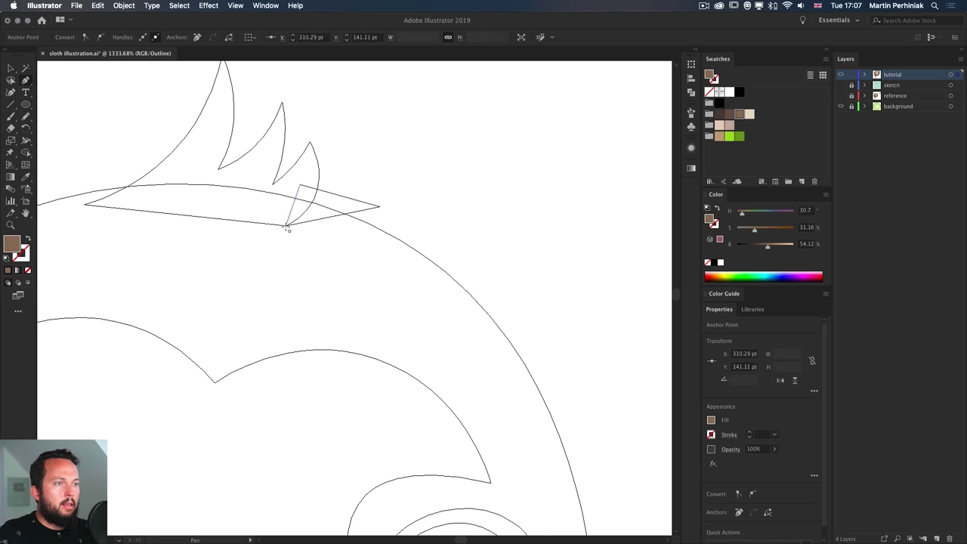
click(287, 225)
super+click(444, 211)
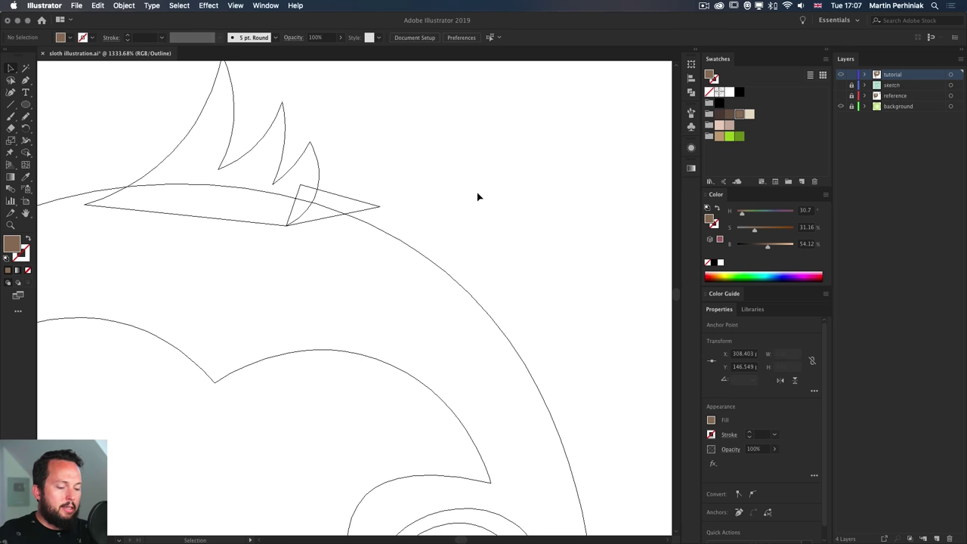
Return to the colour preview and fill the new triangle beside the hair tuft with the darker brown swatch
key(super+y)
key(super+y)
click(344, 208)
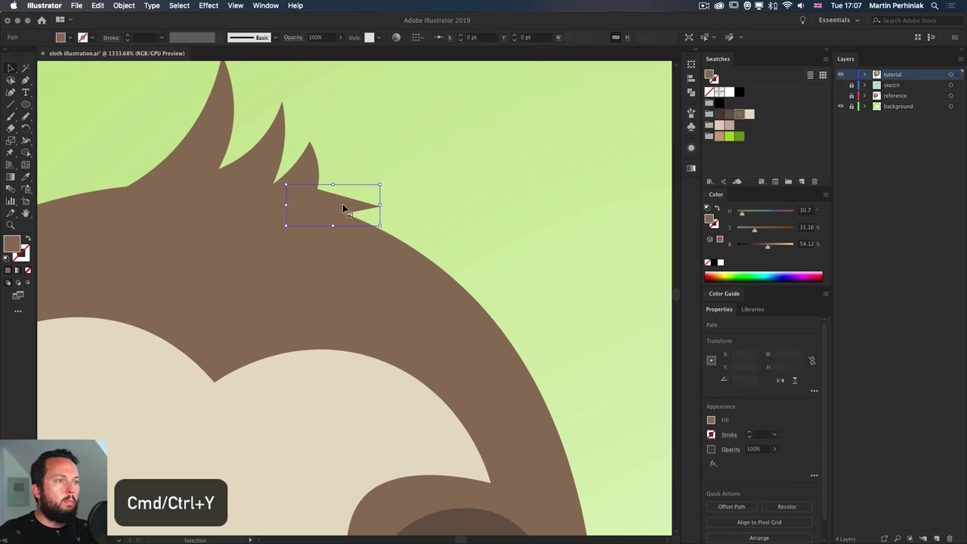
click(730, 114)
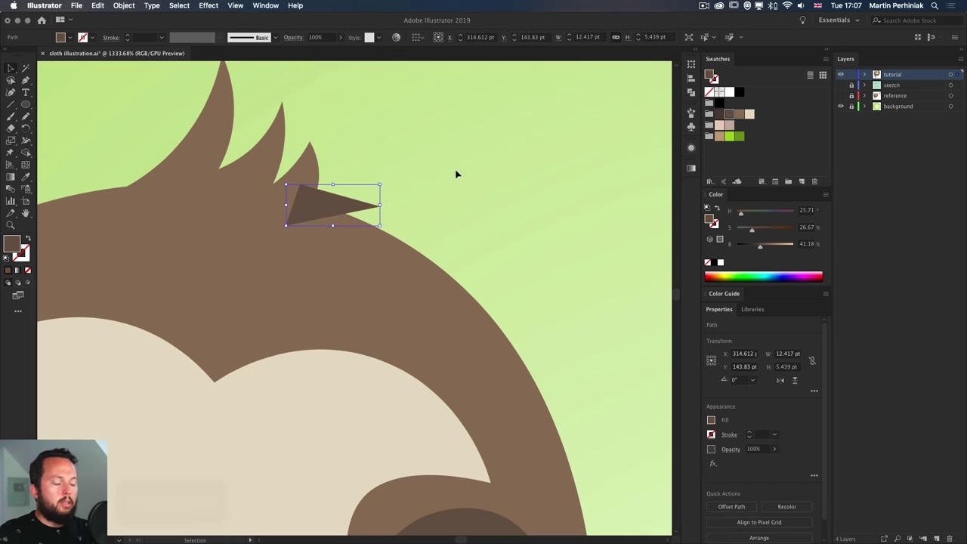
super+click(456, 174)
Send the dark brown triangle backward behind the hair tuft while keeping it in front of the head
click(335, 205)
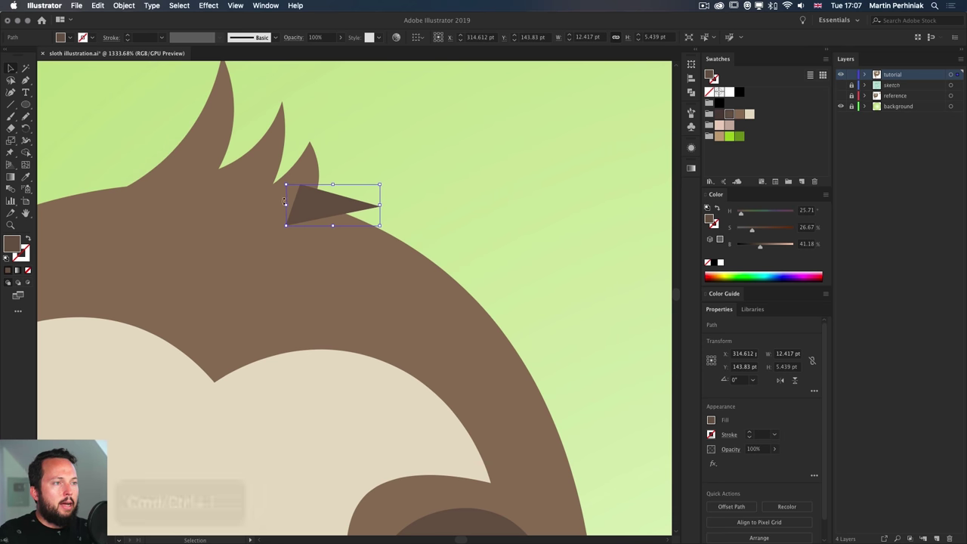
key(super+h)
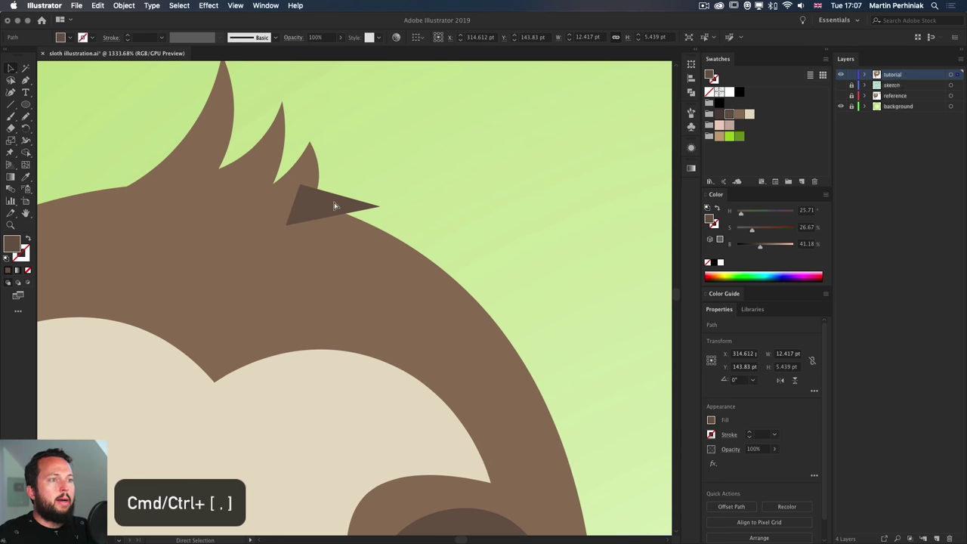
key(super+bracketleft)
key(super+h)
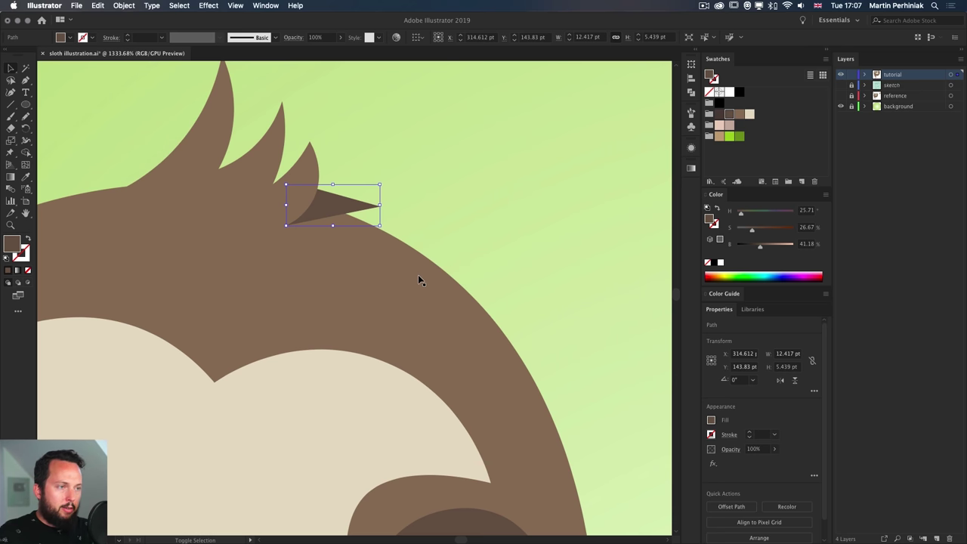
key(super+h)
Select the dark triangle together with the body and remove the part outside the head's outline with Shape Builder
key(super+a)
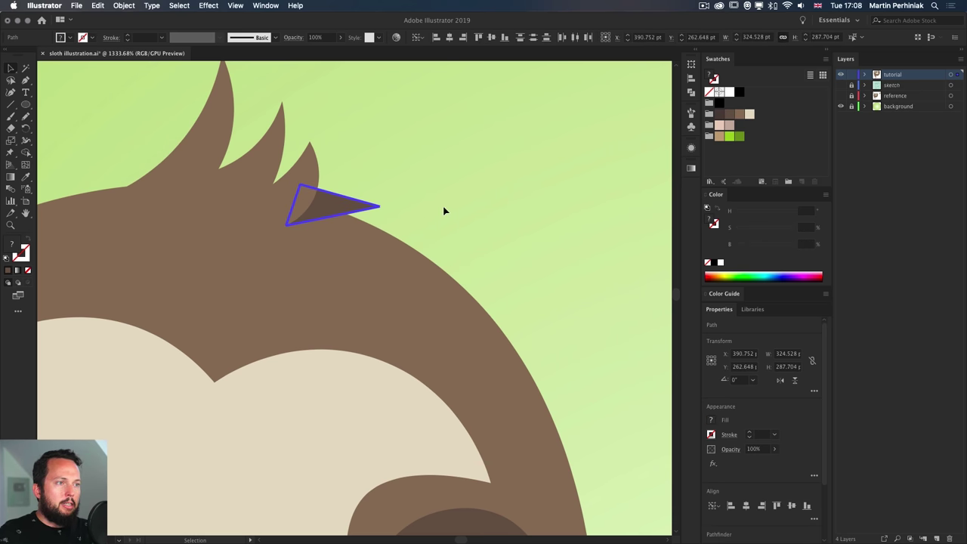
click(445, 211)
click(336, 204)
shift+click(382, 263)
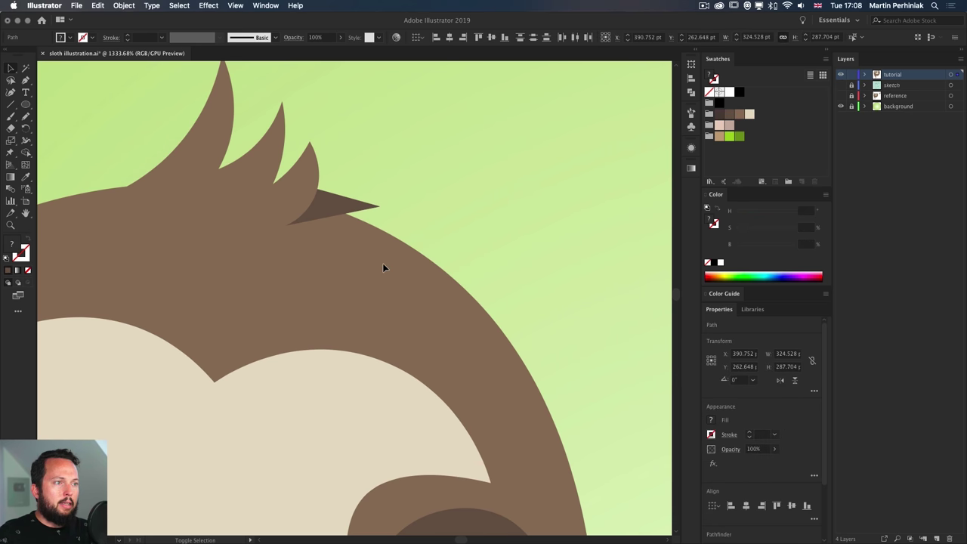
drag(458, 270, 561, 184)
key(shift+m)
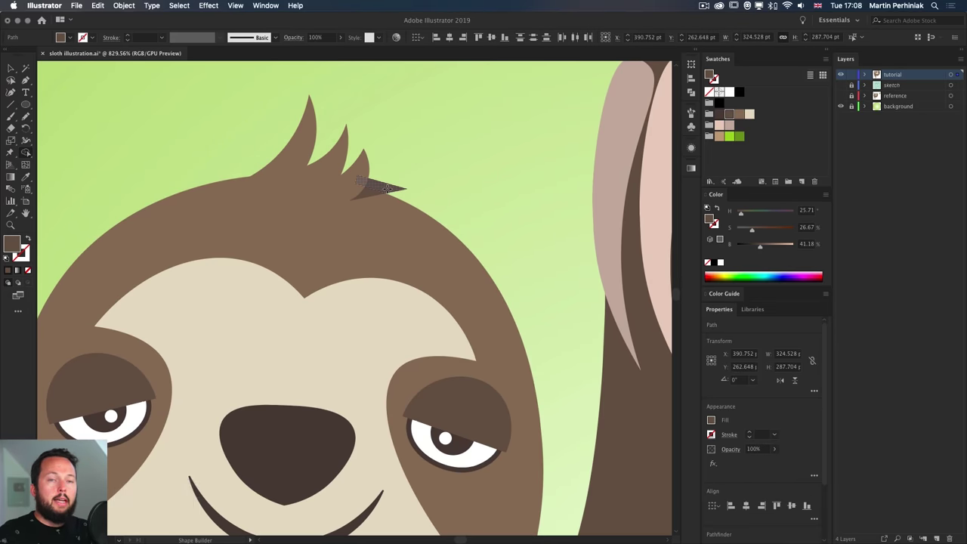
key(alt)
alt+click(385, 188)
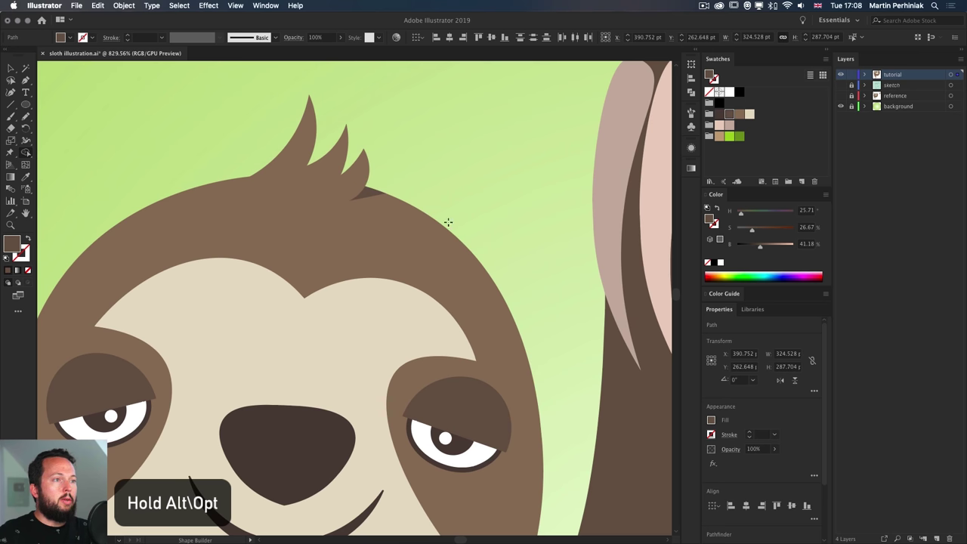
Deselect everything and review the hair tuft's shadow and the whole sloth illustration, then toggle the reference layer's visibility
key(v)
key(super+0)
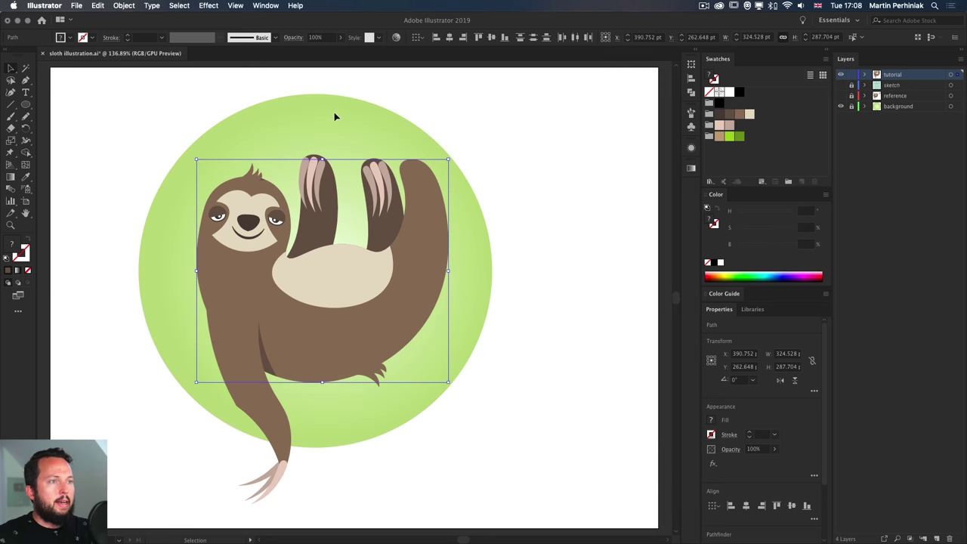
click(525, 141)
key(z)
drag(174, 181, 265, 190)
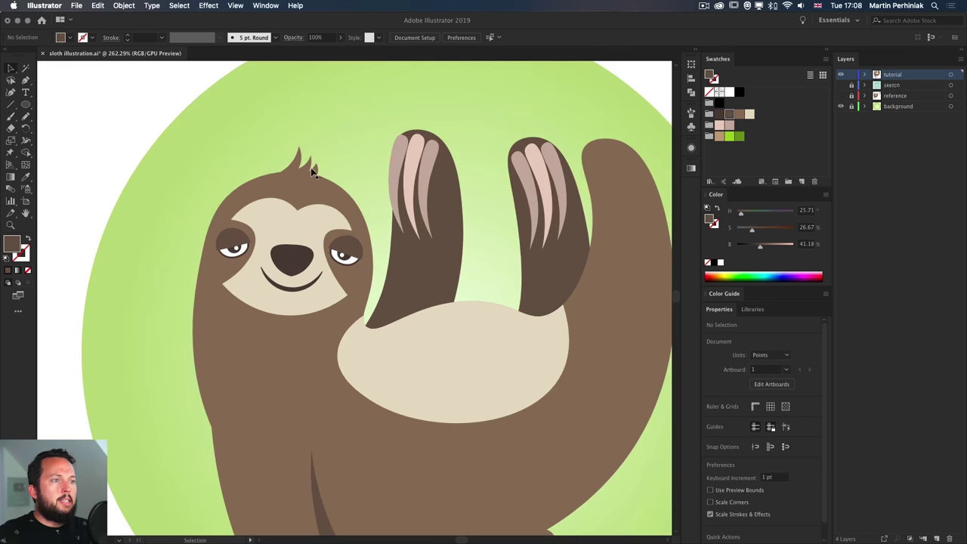
drag(375, 249, 326, 300)
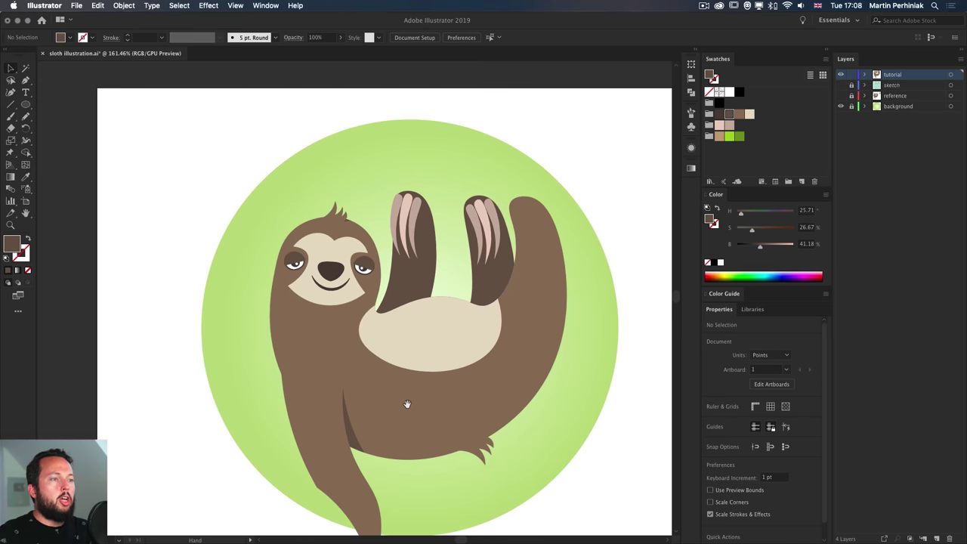
drag(407, 404, 357, 365)
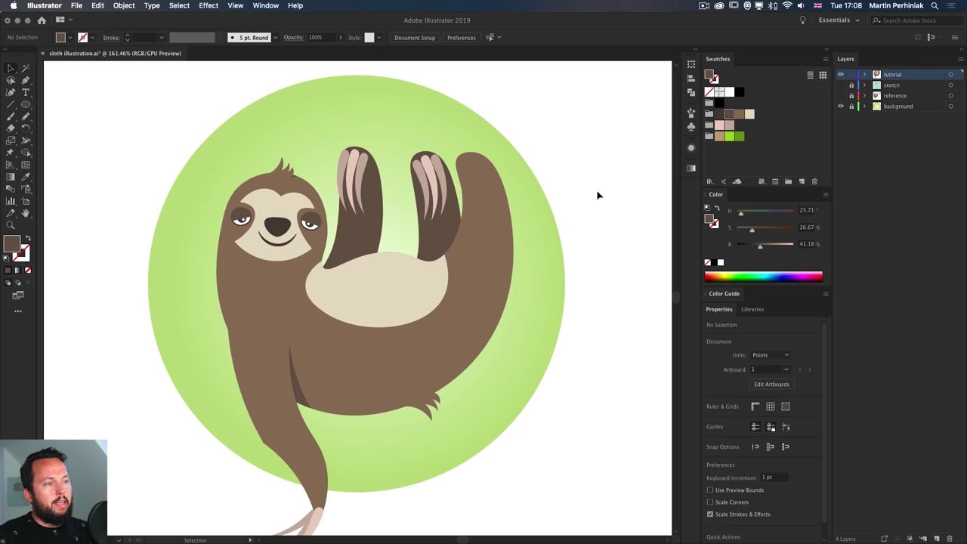
scroll(557, 207, down, 2)
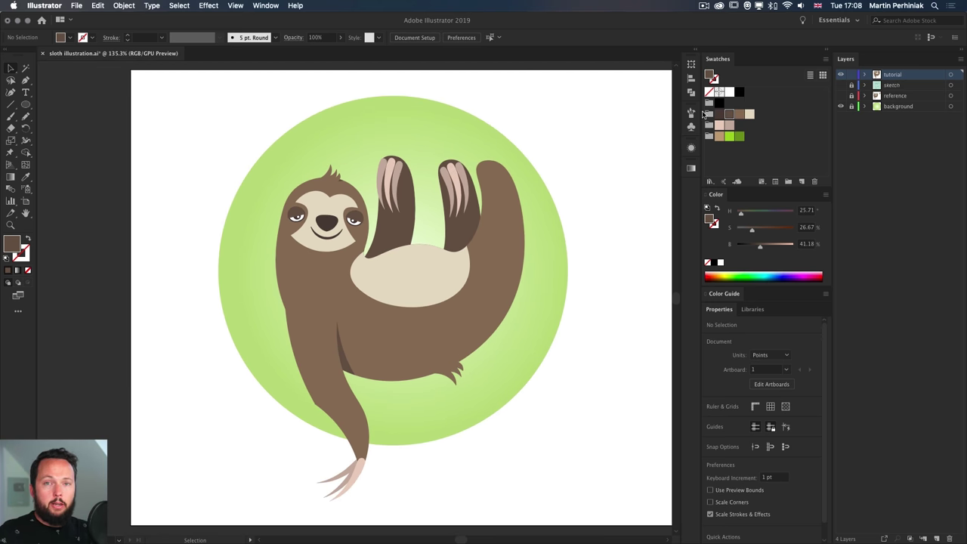
scroll(566, 166, up, 2)
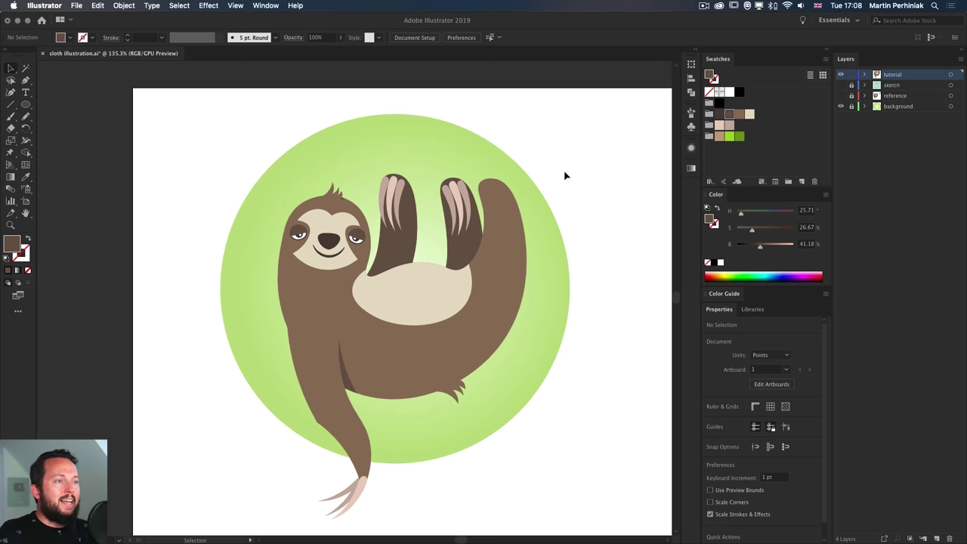
click(841, 96)
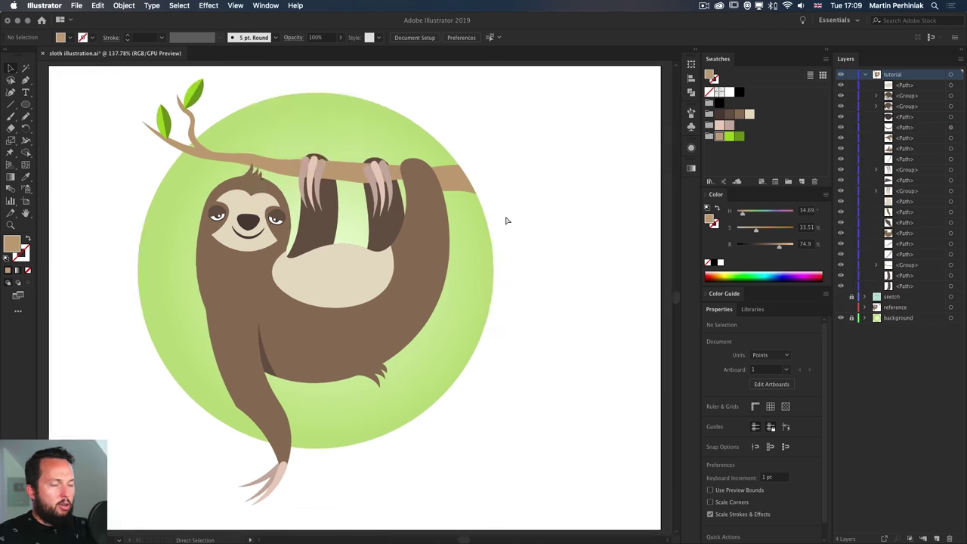
Paint a hand shape about 33 × 30 pt over the claws nearest the head with the Blob Brush and fill it medium brown
key(v)
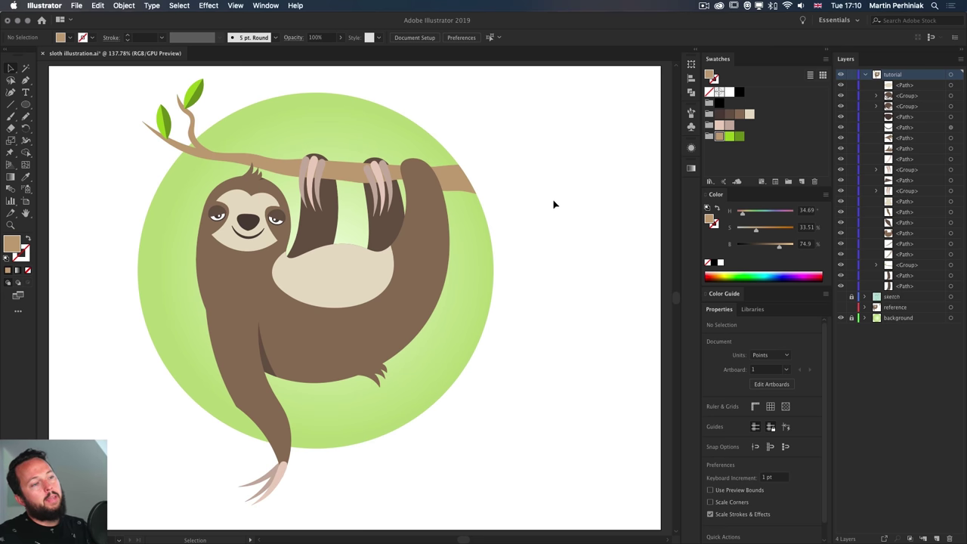
drag(431, 229, 467, 230)
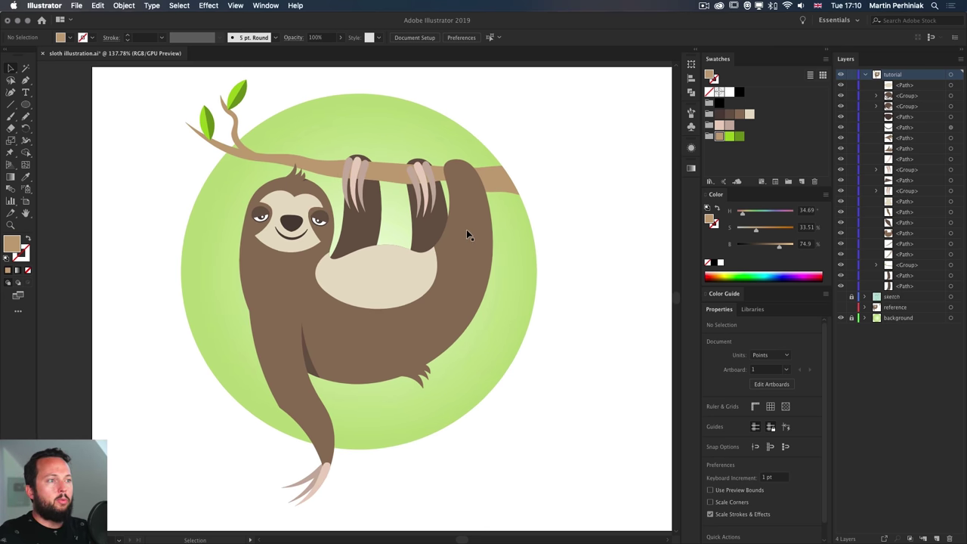
key(z)
drag(355, 182, 430, 148)
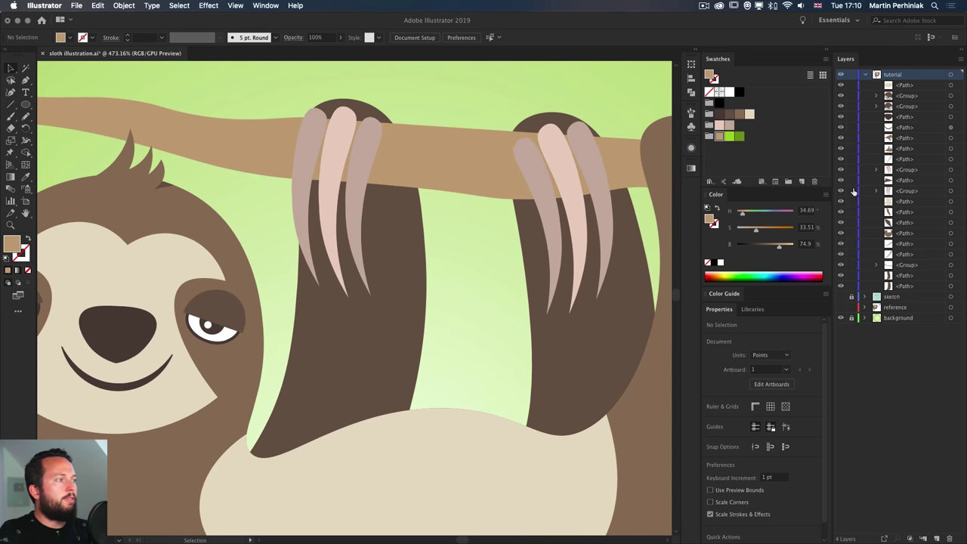
click(924, 271)
scroll(343, 147, up, 3)
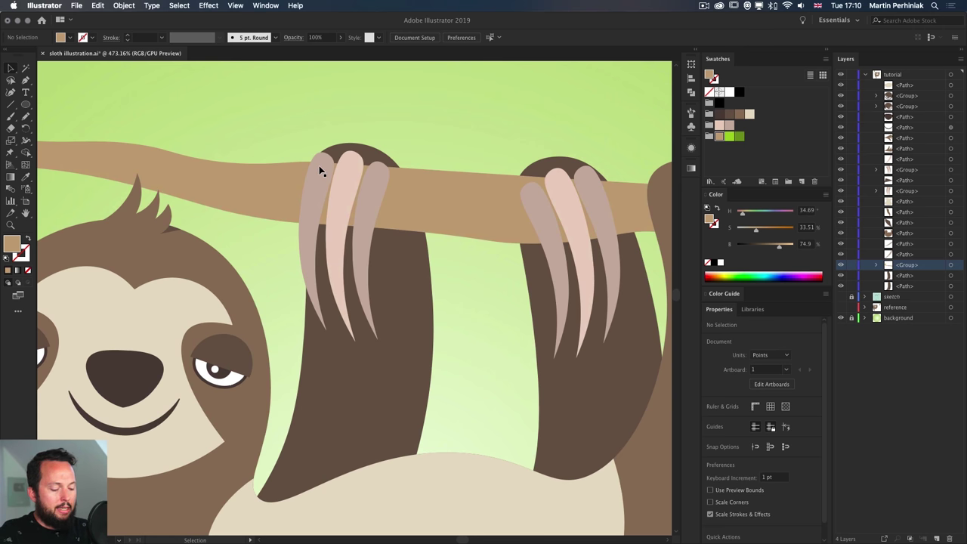
key(shift+b)
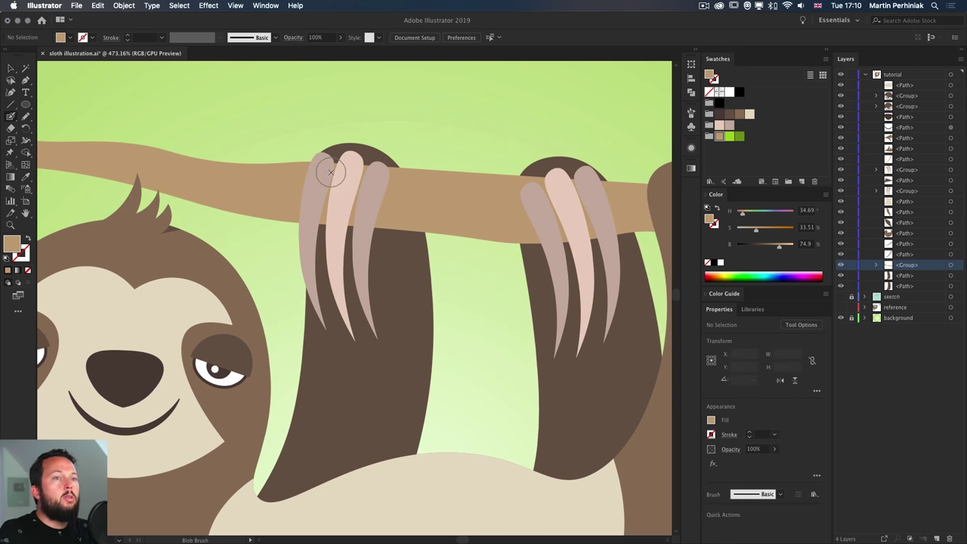
click(730, 115)
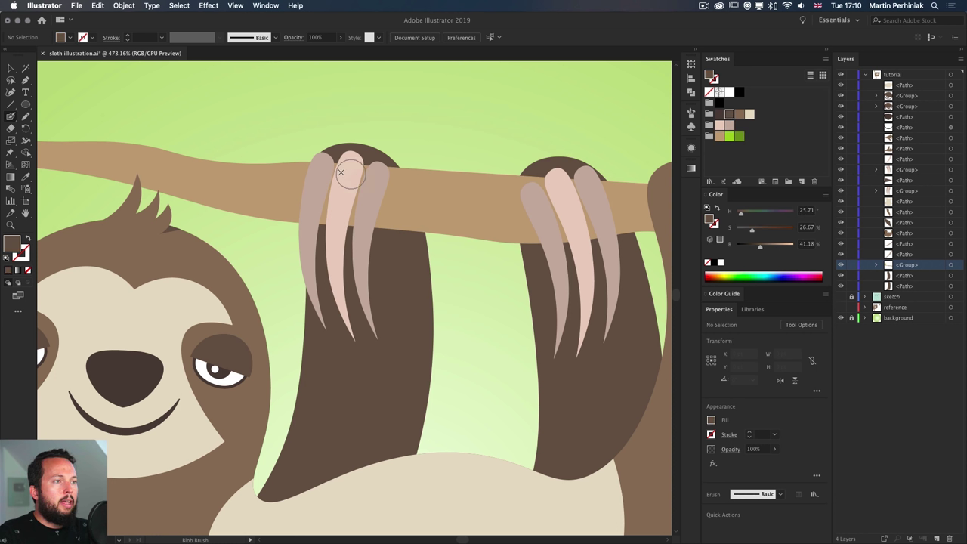
mouse_move(336, 163)
mouse_down()
mouse_move(337, 210)
mouse_move(376, 193)
mouse_move(356, 178)
mouse_move(324, 219)
mouse_move(377, 219)
mouse_move(383, 176)
mouse_move(382, 219)
mouse_move(331, 199)
mouse_move(375, 172)
mouse_move(349, 170)
mouse_up()
key(v)
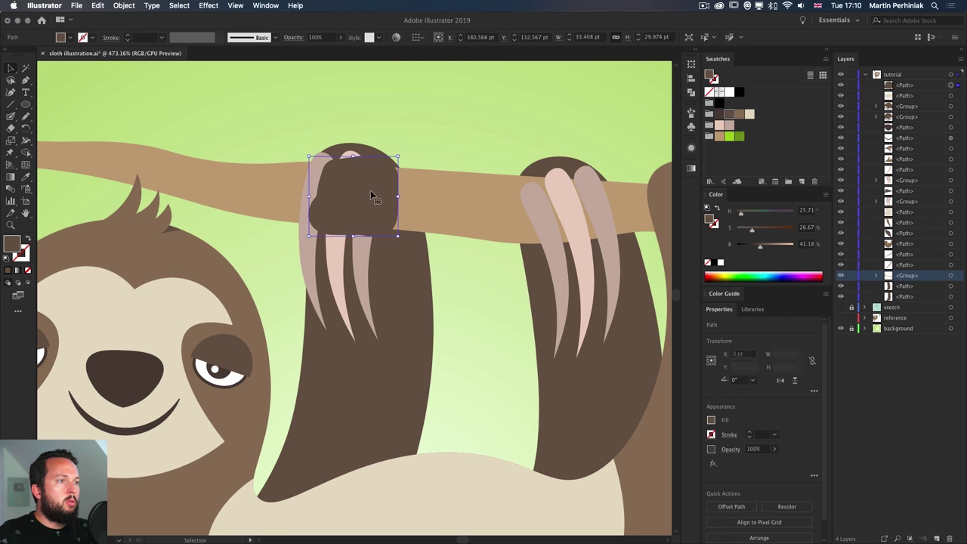
click(740, 115)
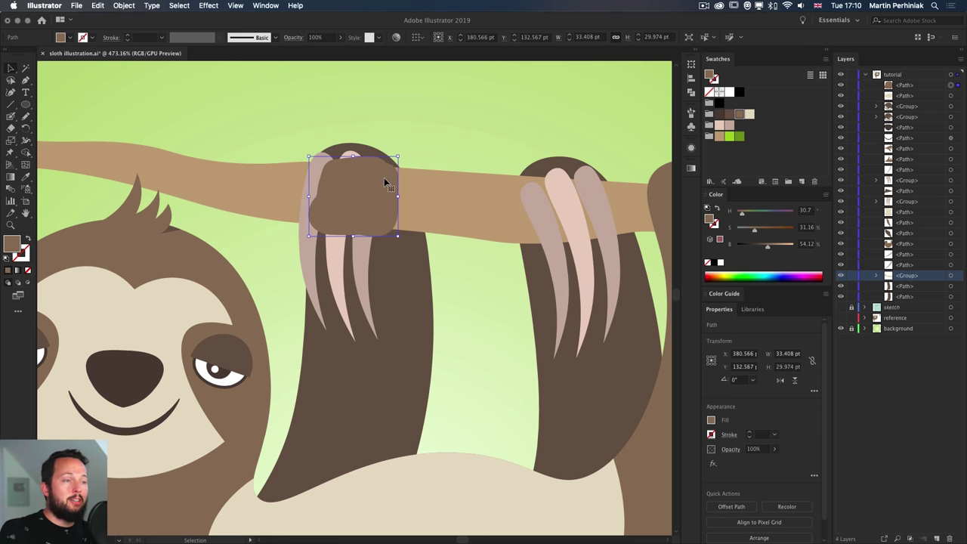
key(super+bracketleft)
Paint a matching medium brown hand shape over the upper part of the second foot's claws with the Blob Brush
key(shift+b)
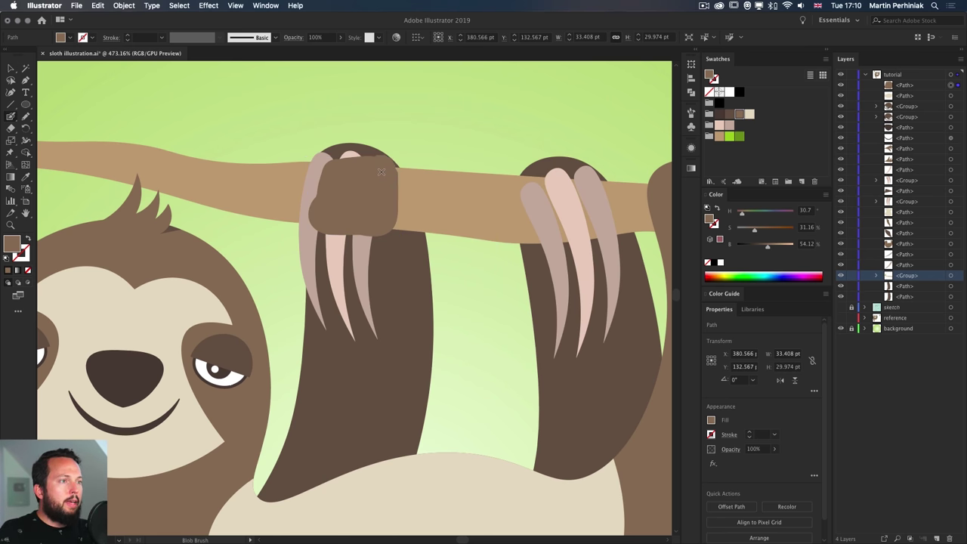
key(super+shift+a)
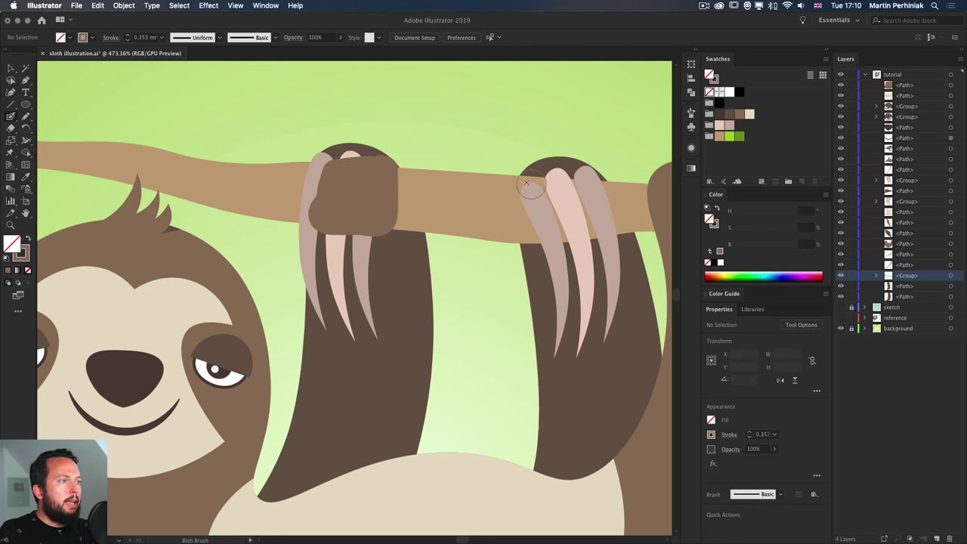
click(533, 189)
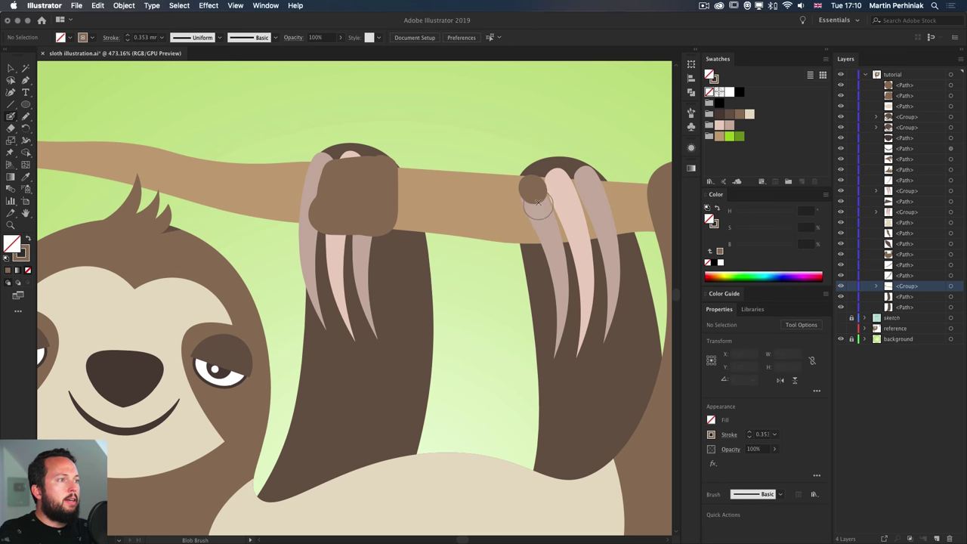
key(super+z)
mouse_move(531, 189)
mouse_down()
mouse_move(540, 231)
mouse_move(563, 234)
mouse_move(538, 178)
mouse_move(552, 197)
mouse_move(572, 189)
mouse_move(543, 188)
mouse_move(590, 187)
mouse_move(599, 217)
mouse_move(576, 226)
mouse_move(585, 200)
mouse_move(566, 229)
mouse_move(575, 236)
mouse_move(562, 195)
mouse_move(574, 186)
mouse_move(542, 181)
mouse_up()
key(v)
Bring the second foot's claw group to the front, nudge it upward and rotate it slightly clockwise over the hand shape
click(583, 281)
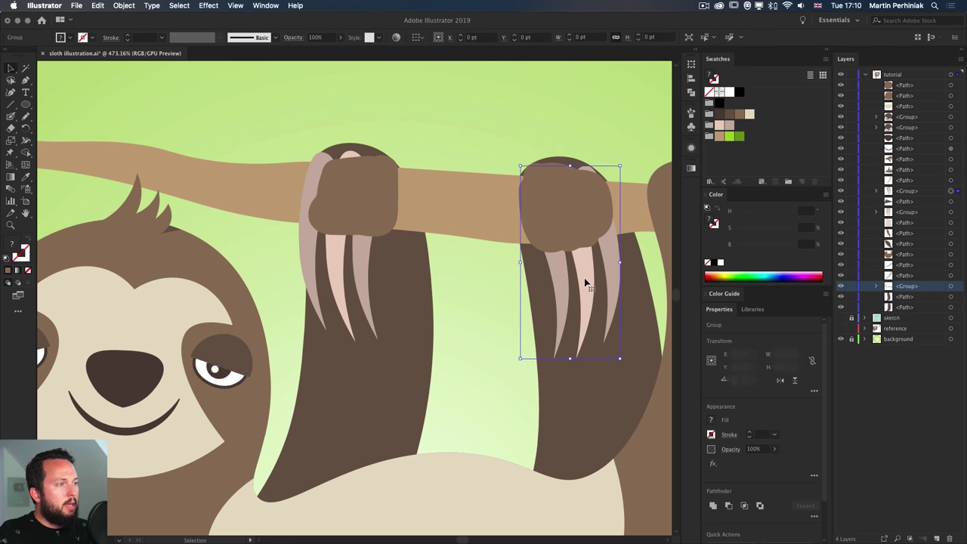
key(super+shift+bracketright)
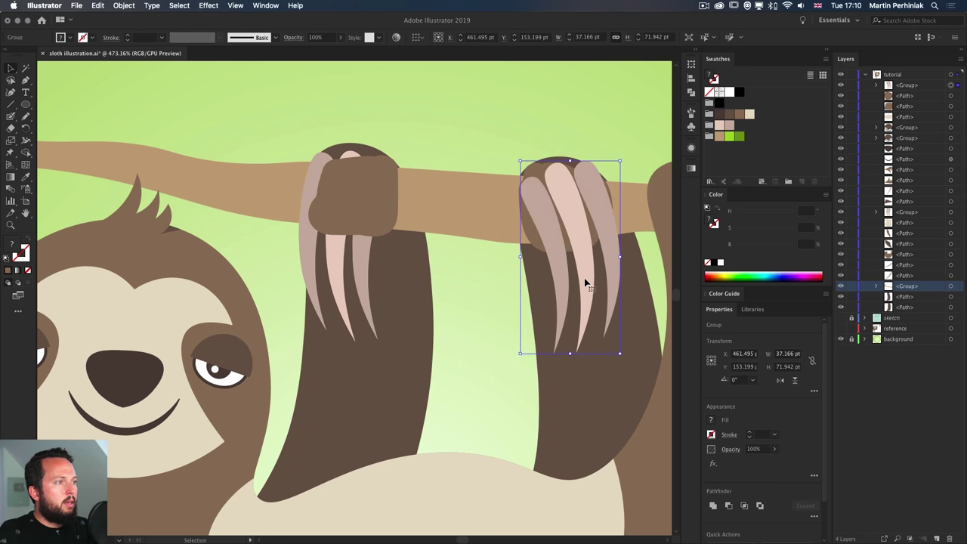
key(r)
drag(603, 123, 600, 156)
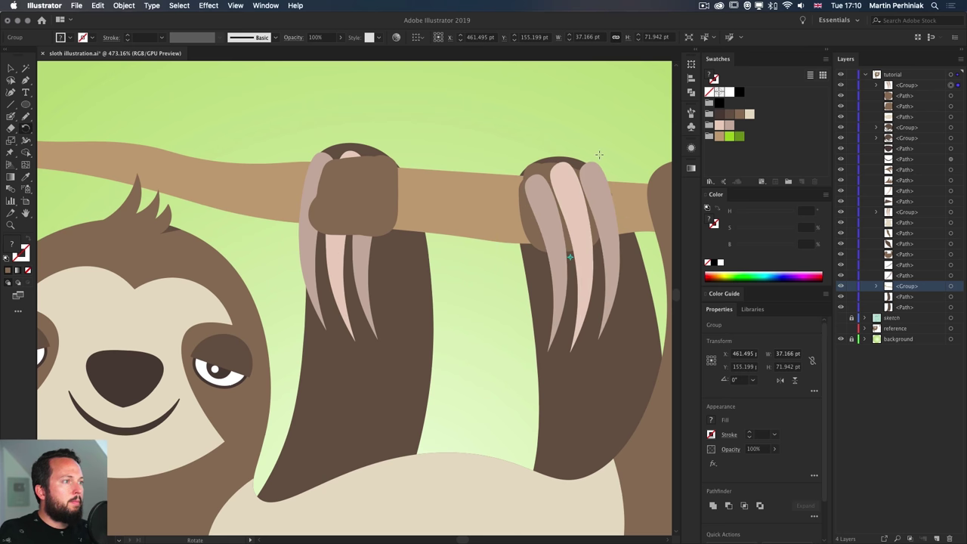
key(v)
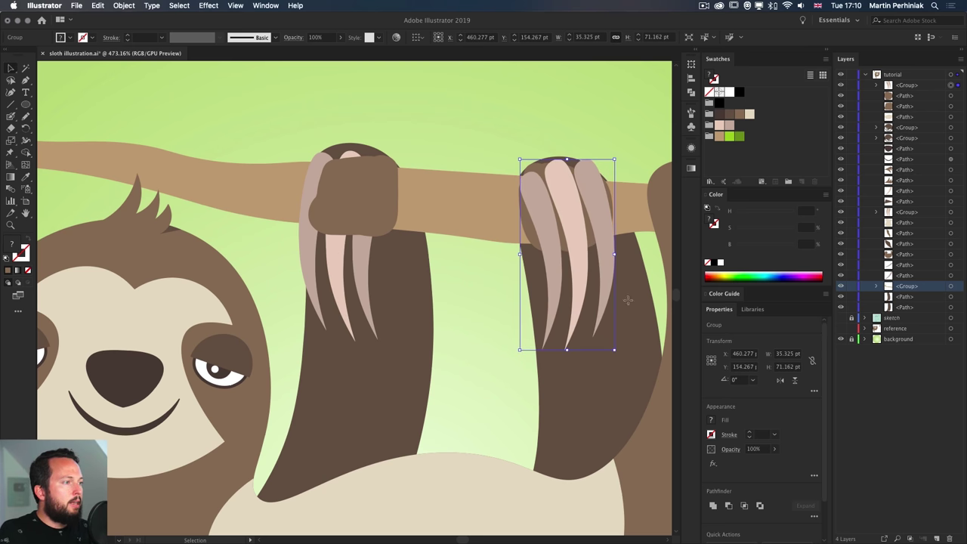
Nudge the second foot's leg and claw group up and toward the head, and rotate the claws slightly clockwise over the hand shape
click(627, 301)
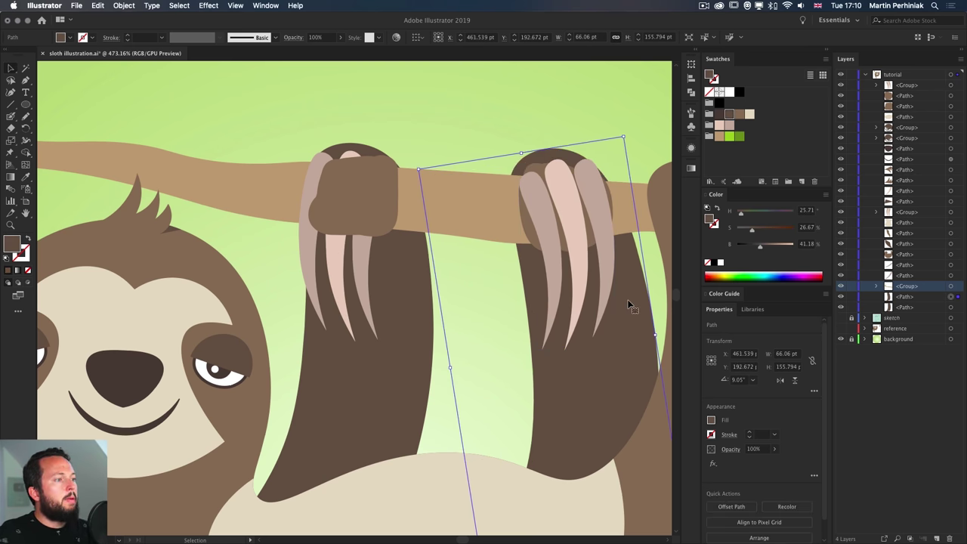
click(607, 224)
key(Left)
key(Up)
key(Up)
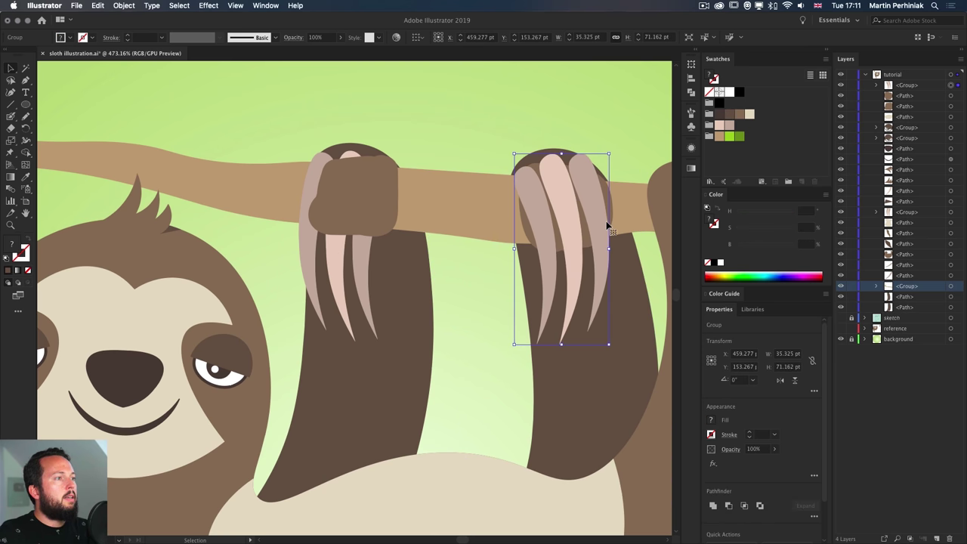
key(Left)
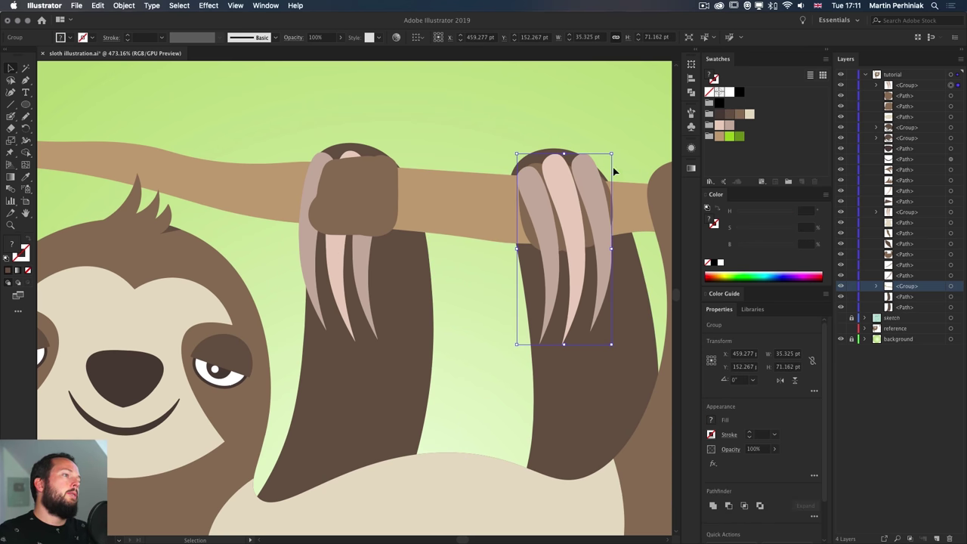
drag(611, 154, 602, 170)
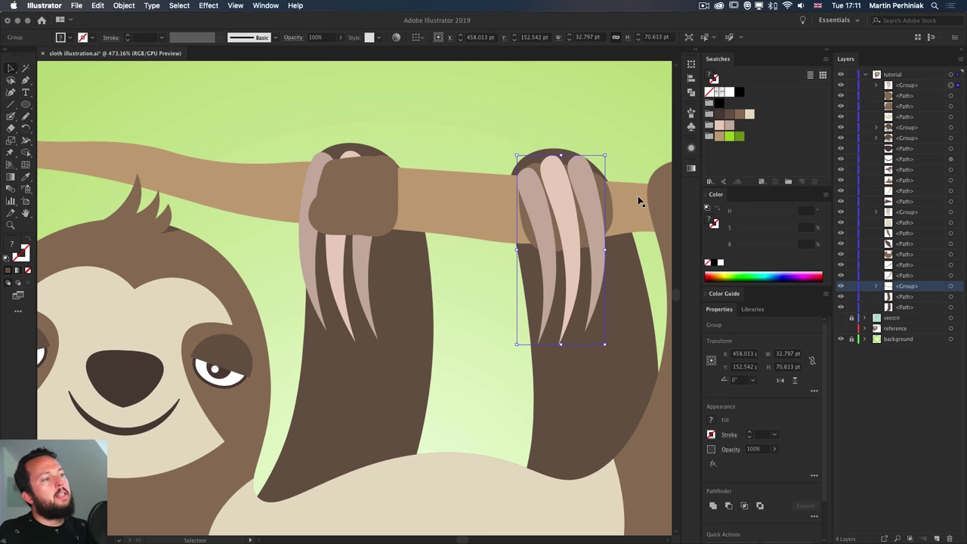
click(594, 105)
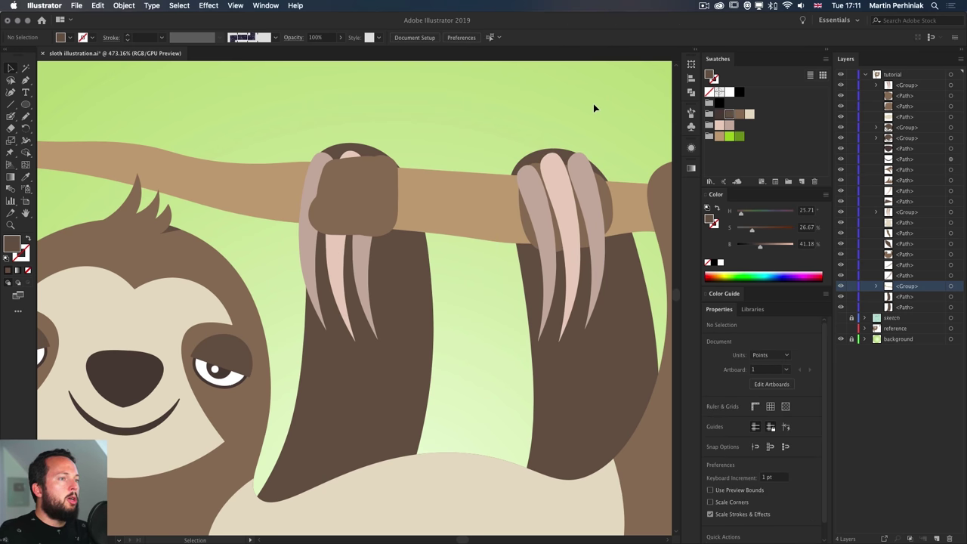
Bring the claw group nearest the head to the front and nudge it upward together with its leg
click(361, 185)
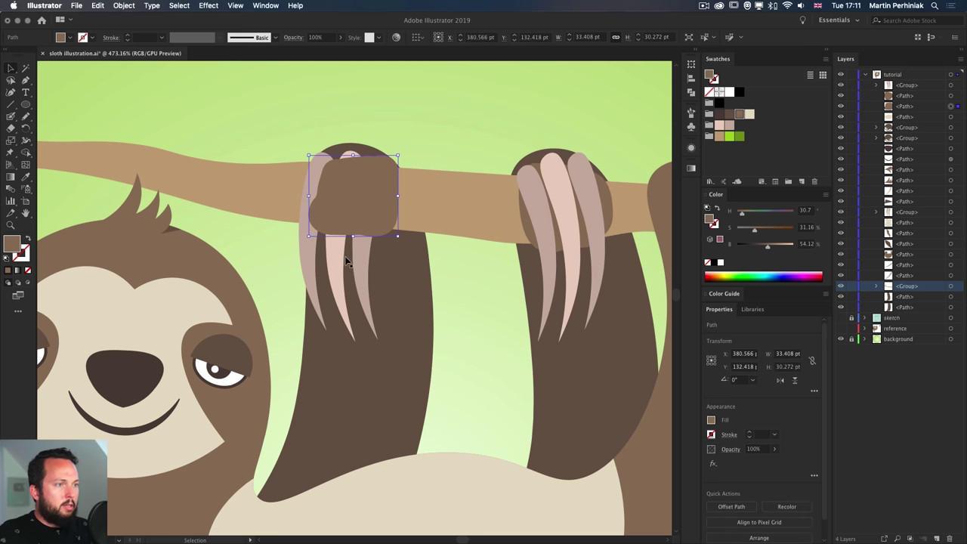
click(368, 281)
key(super+shift+bracketright)
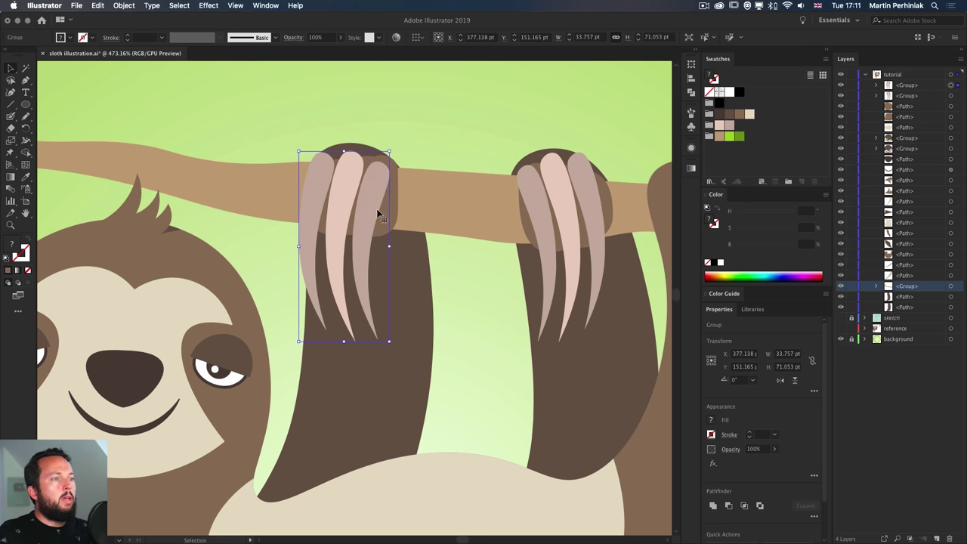
shift+click(368, 153)
Trim away the parts of both brown hand shapes that extend above and below the branch with the Shape Builder
click(452, 208)
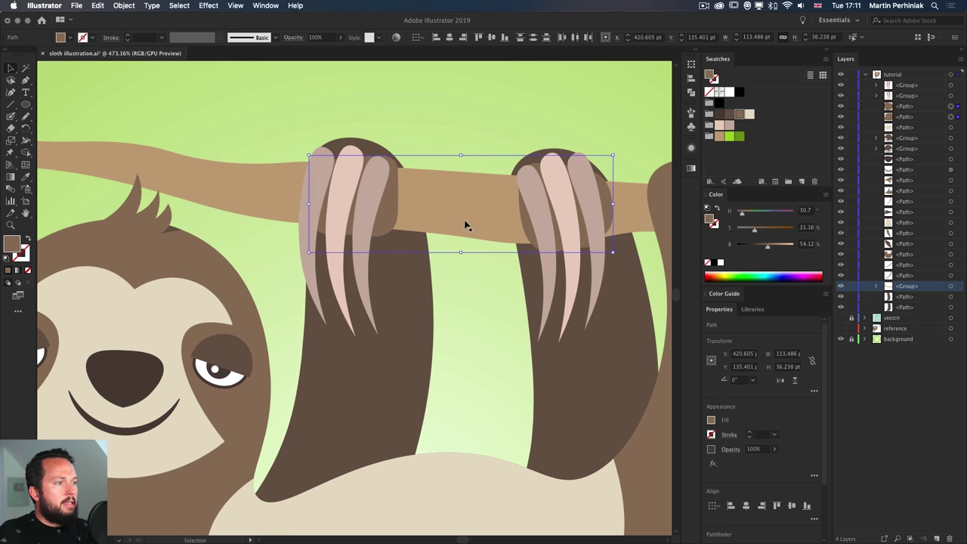
key(shift+m)
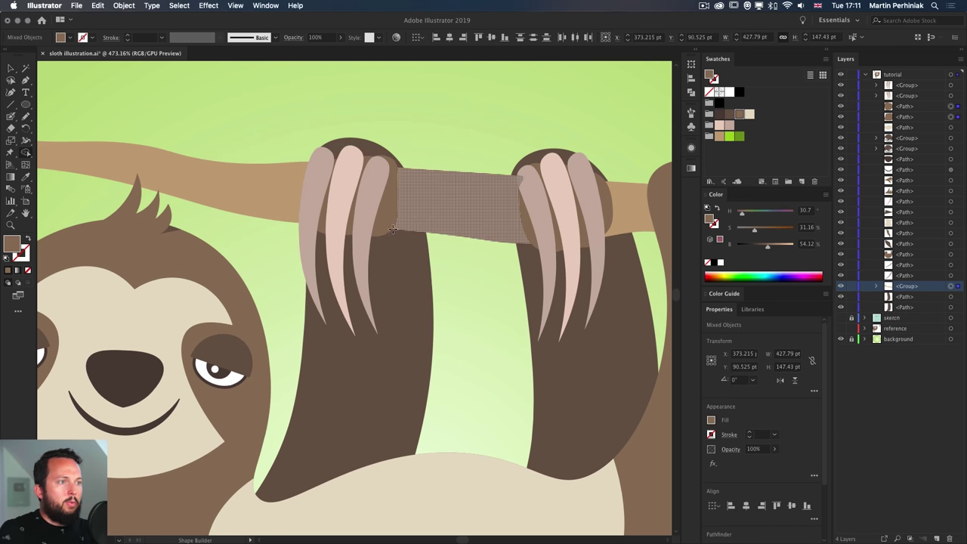
drag(311, 225, 387, 233)
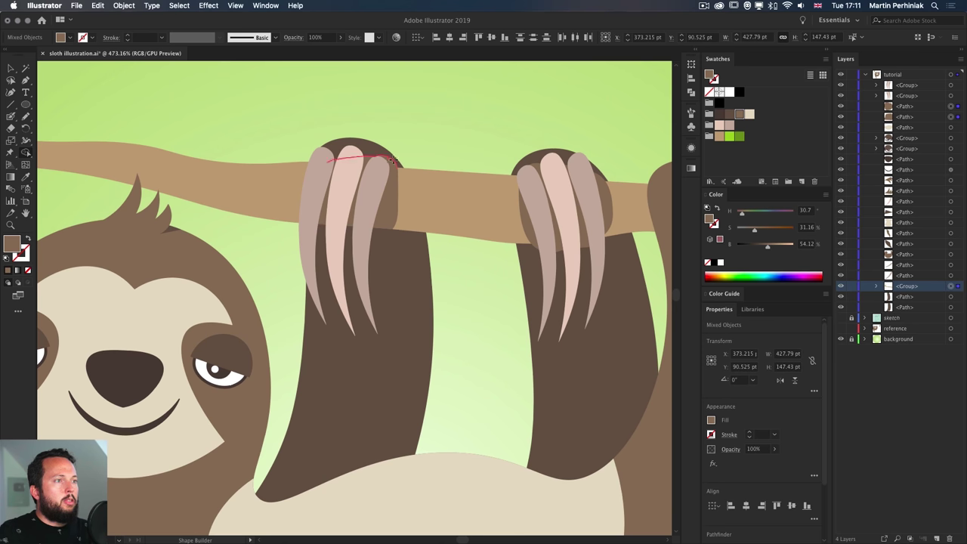
drag(559, 269, 538, 249)
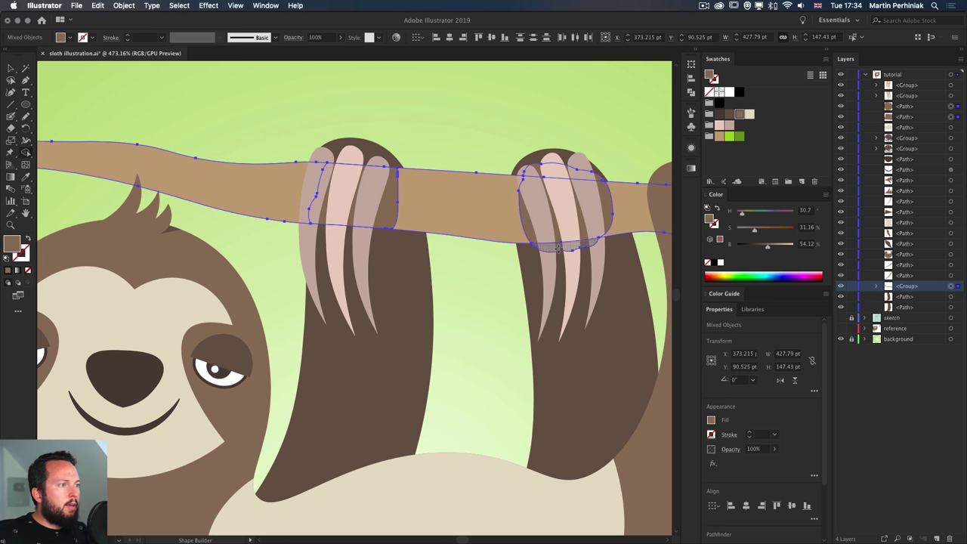
mouse_move(556, 247)
mouse_down()
mouse_move(585, 193)
mouse_move(565, 162)
mouse_up()
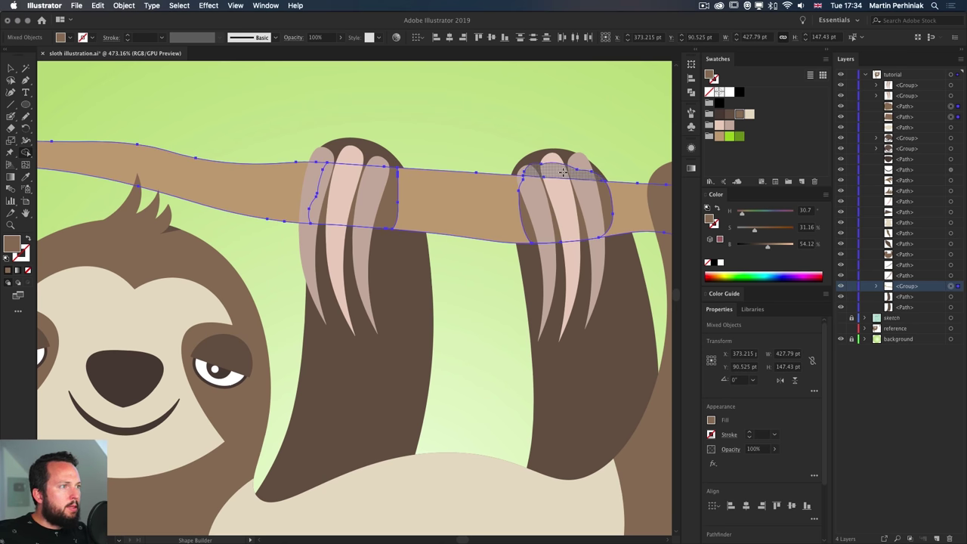
key(v)
click(580, 122)
Collapse the tutorial layer and compare the whole illustration with the sketch and reference layers by toggling their visibility
key(super+0)
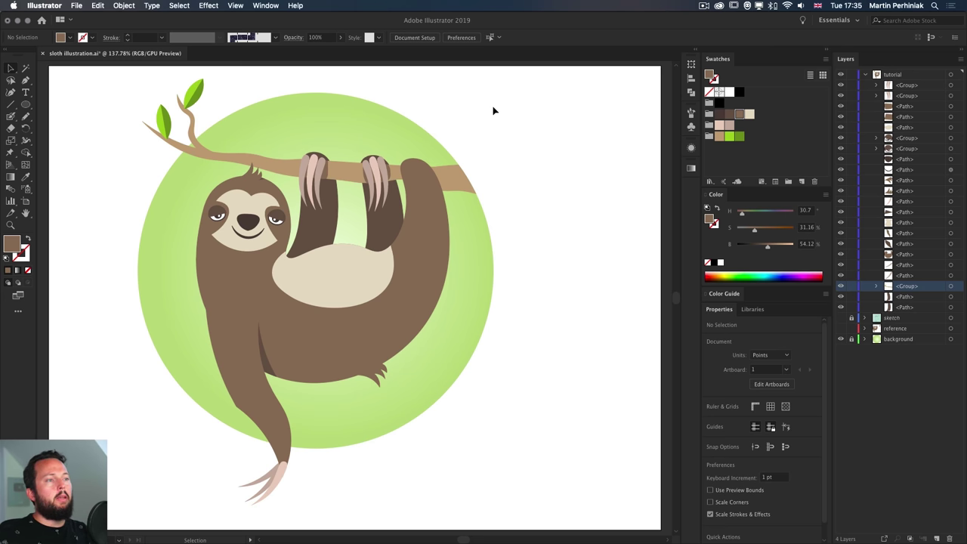
click(866, 74)
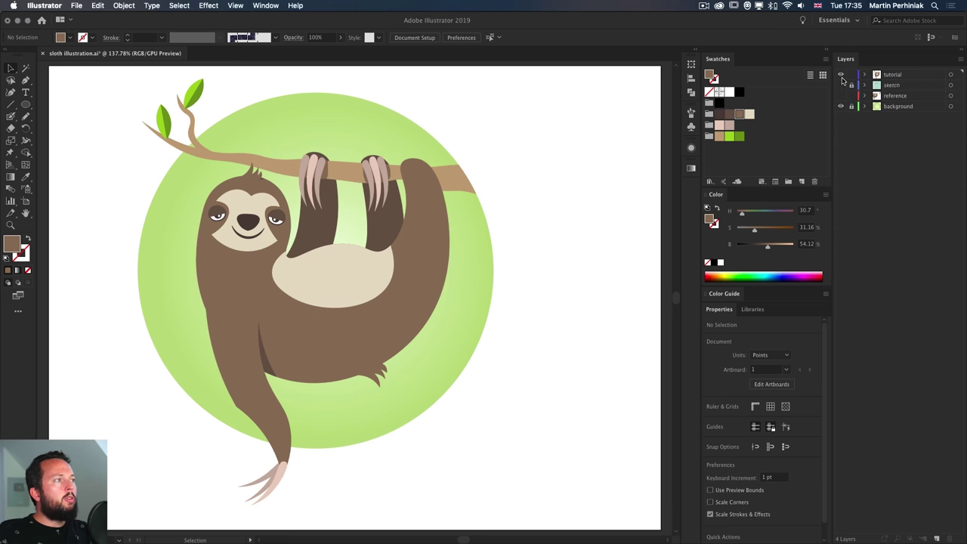
click(841, 84)
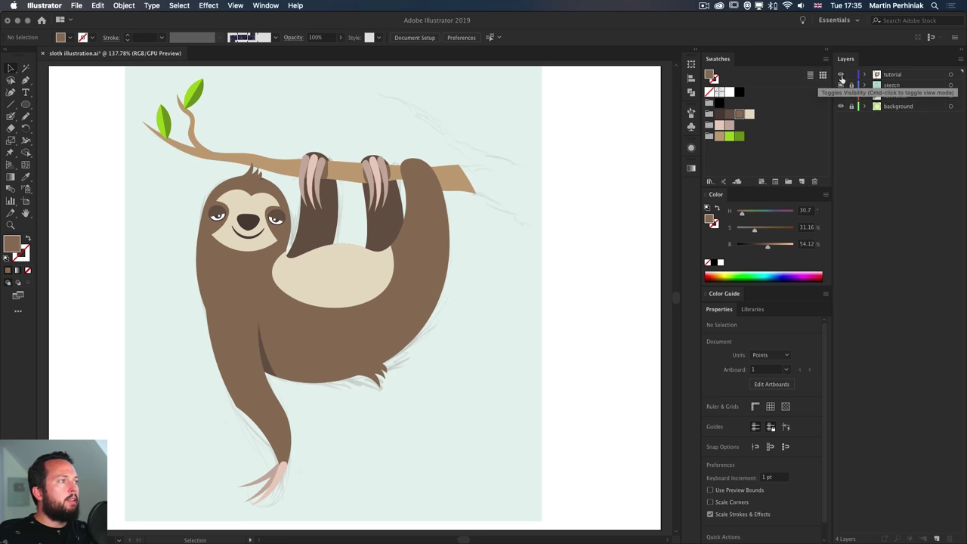
click(841, 74)
click(841, 74)
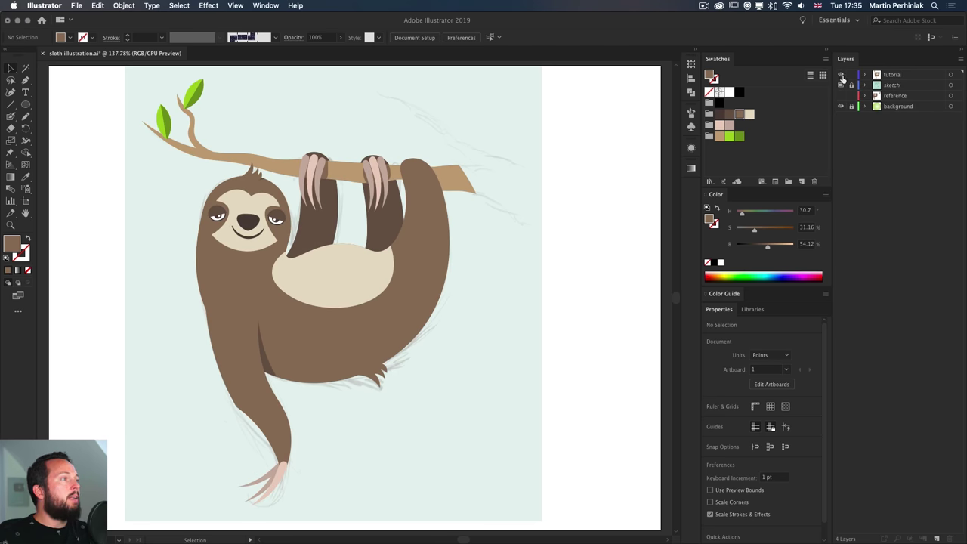
click(841, 85)
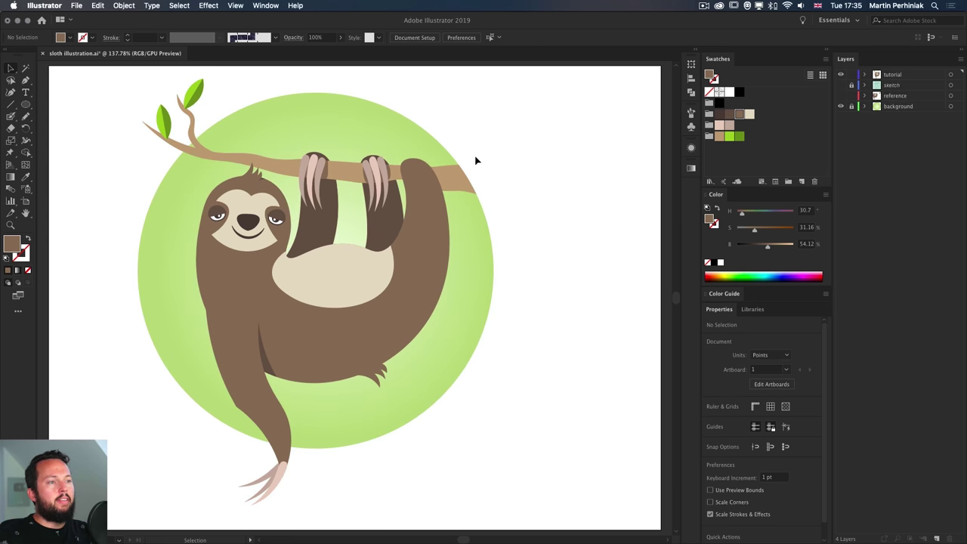
click(841, 96)
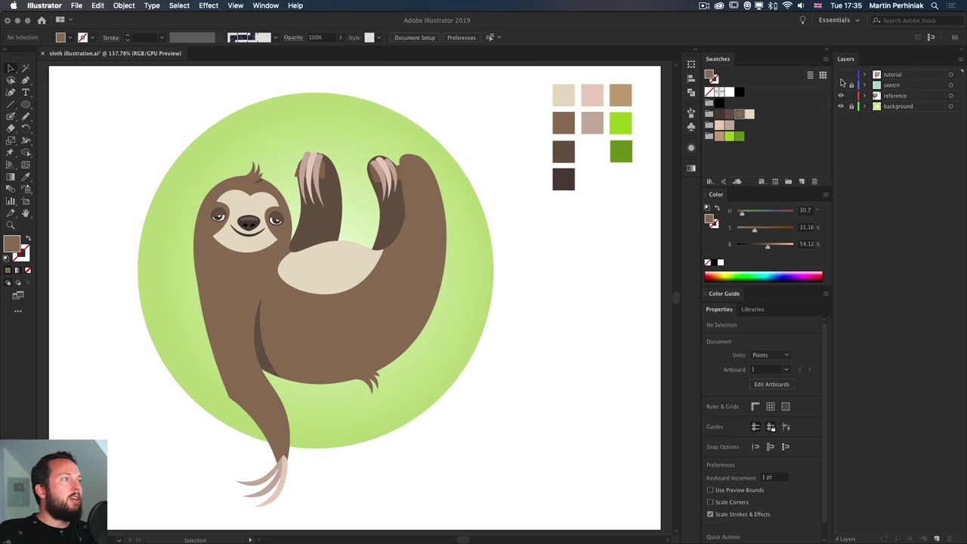
click(841, 74)
click(841, 96)
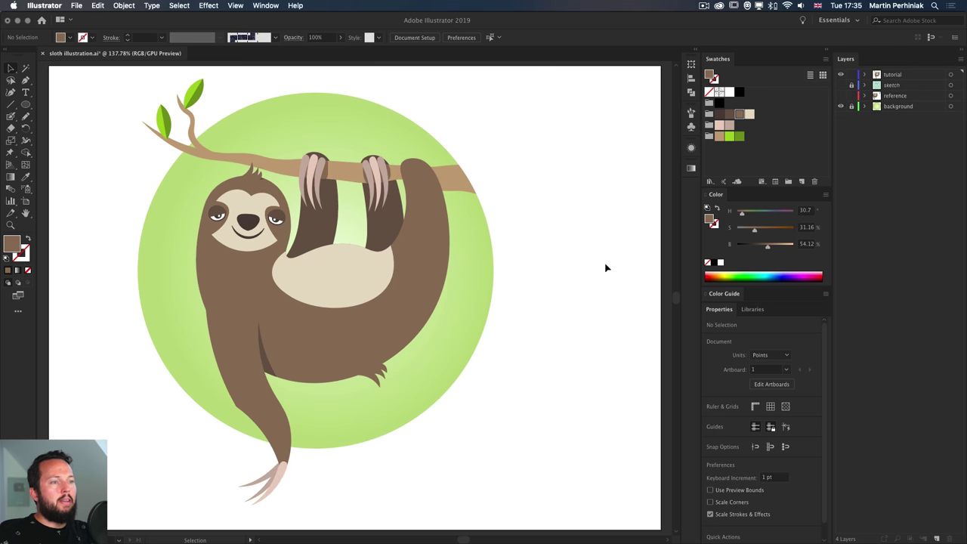
Bulge the body's outer edge beside the face outward with the Curvature tool, making the body path about 330 pt wide
key(a)
click(204, 232)
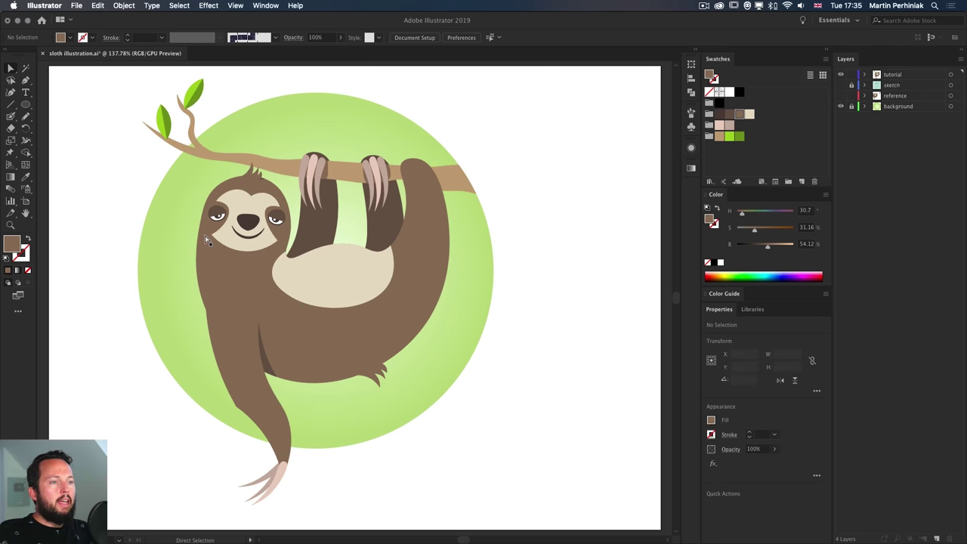
key(shift+grave)
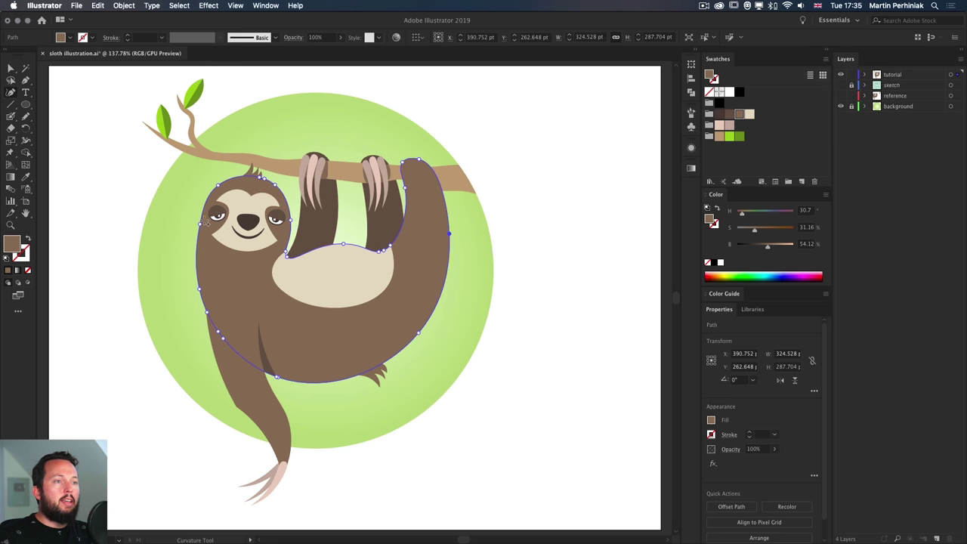
click(198, 225)
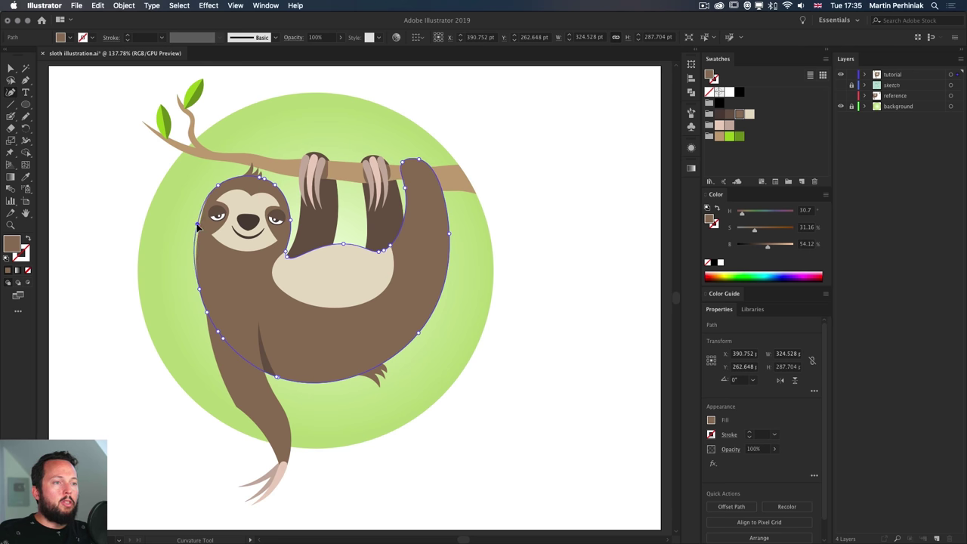
drag(198, 226, 195, 224)
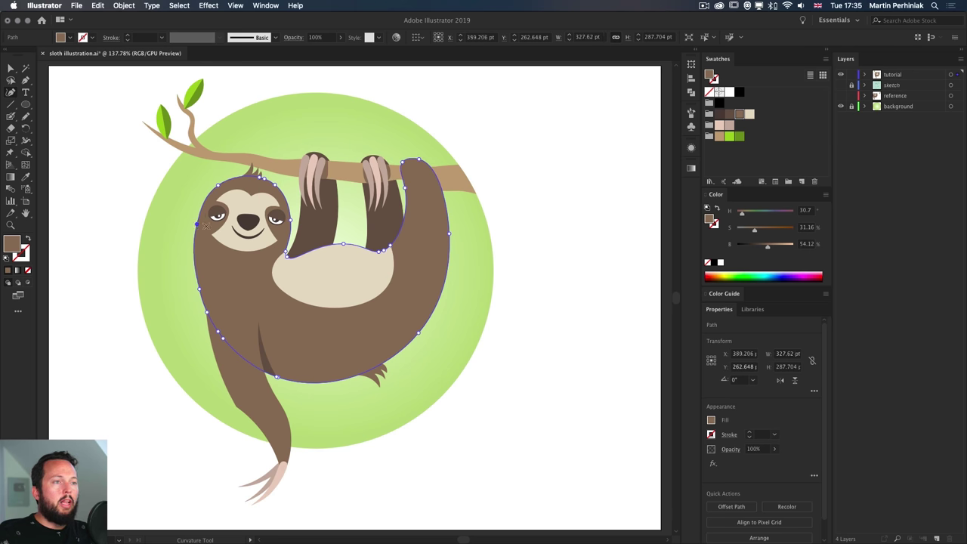
click(218, 185)
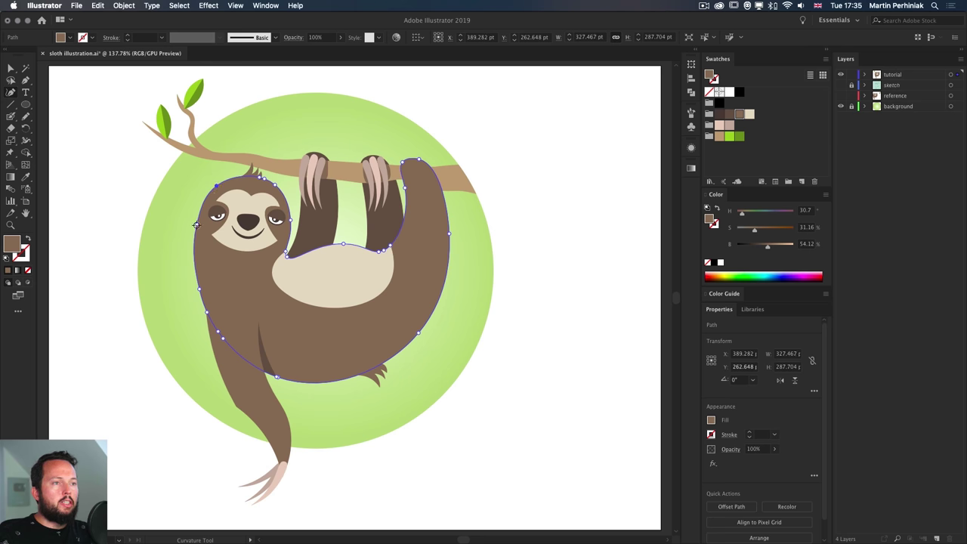
drag(197, 225, 193, 228)
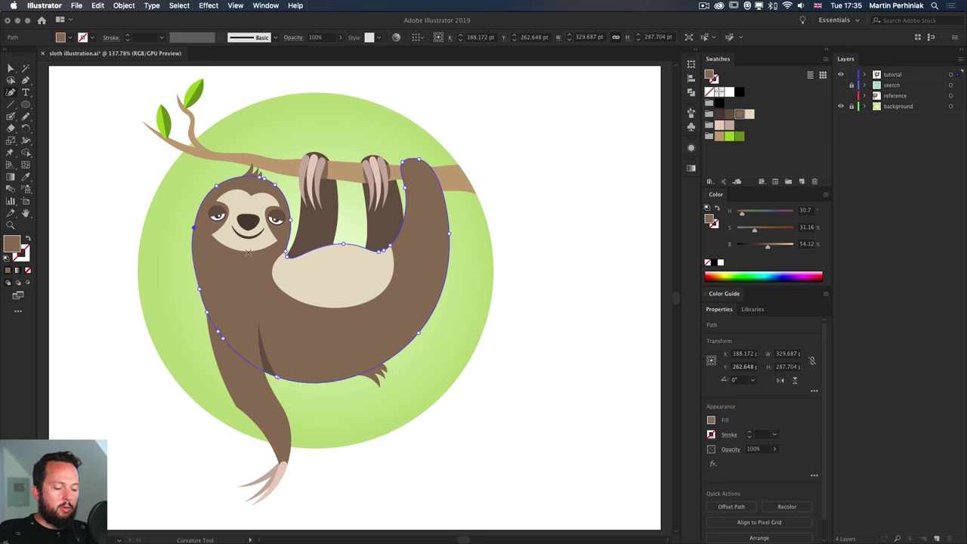
key(v)
click(562, 223)
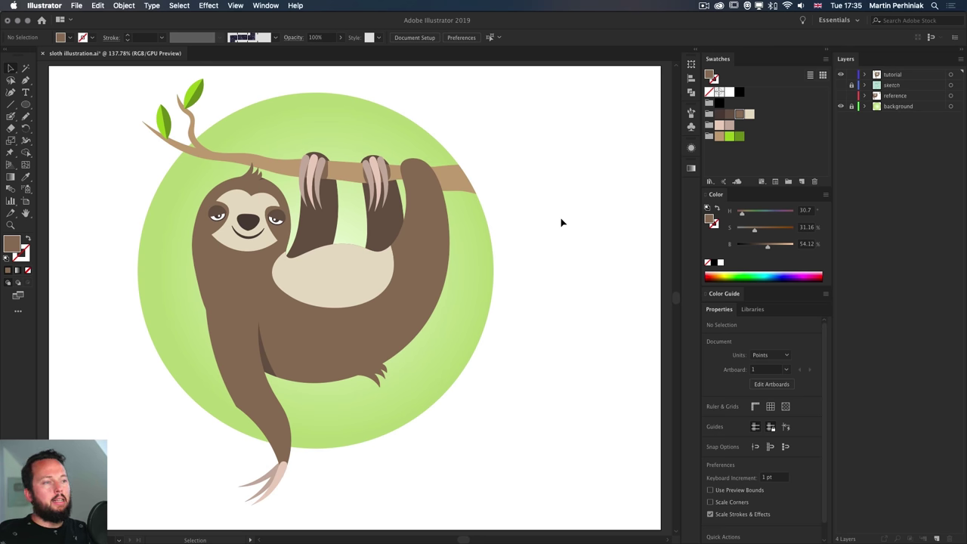